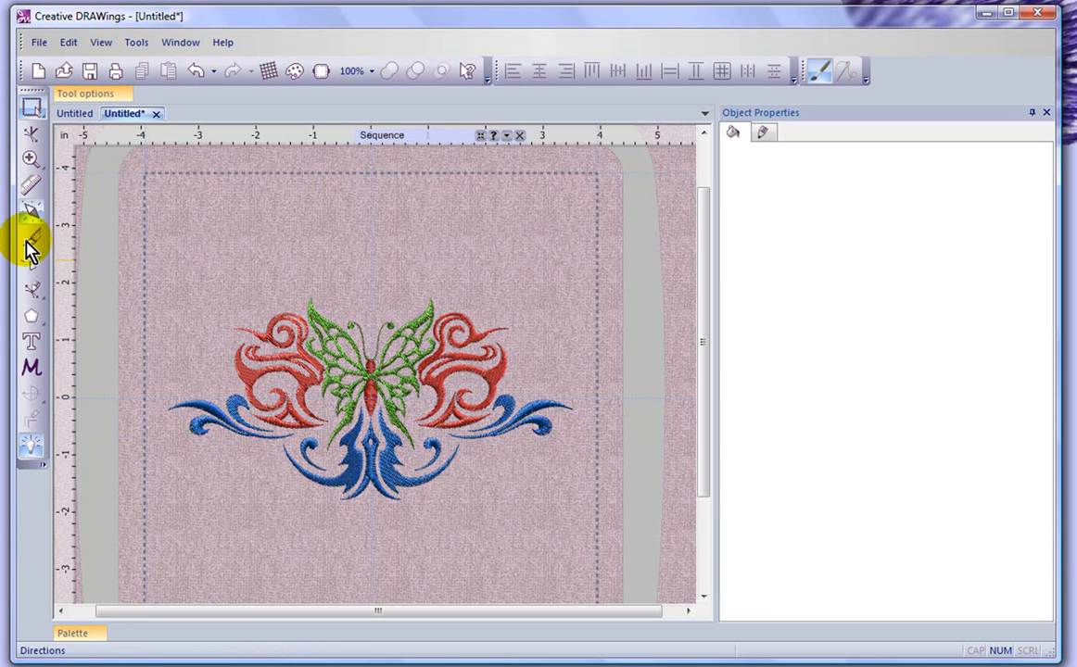
# - Start the crystal placement tool and inspect the crystal preview at close range over the butterfly's left wing
pyautogui.click(33, 297)
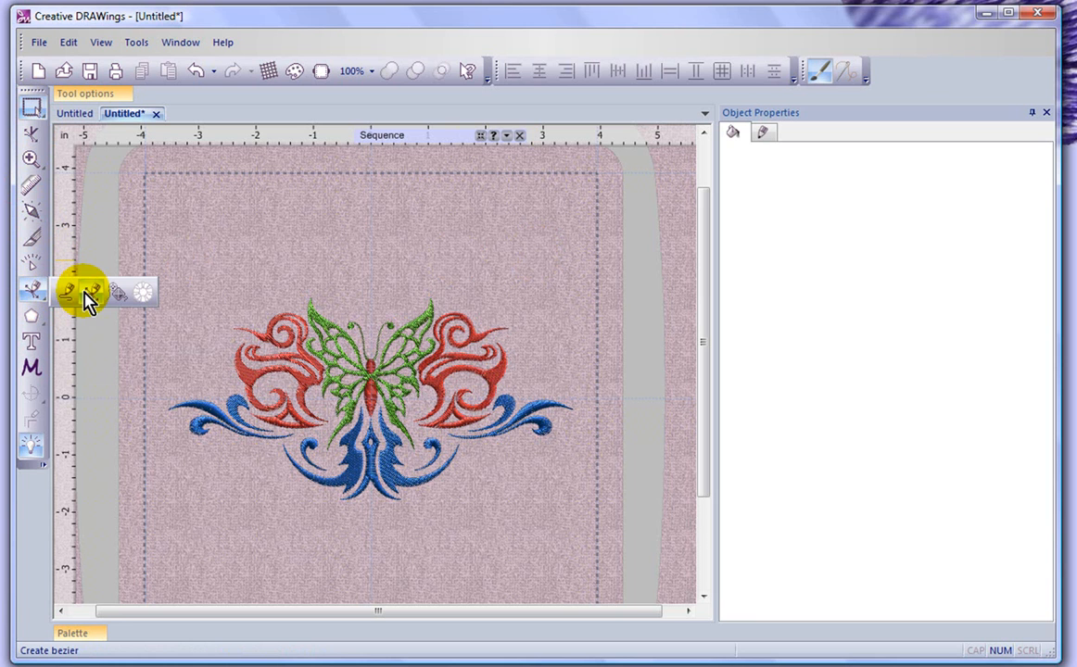
pyautogui.click(142, 297)
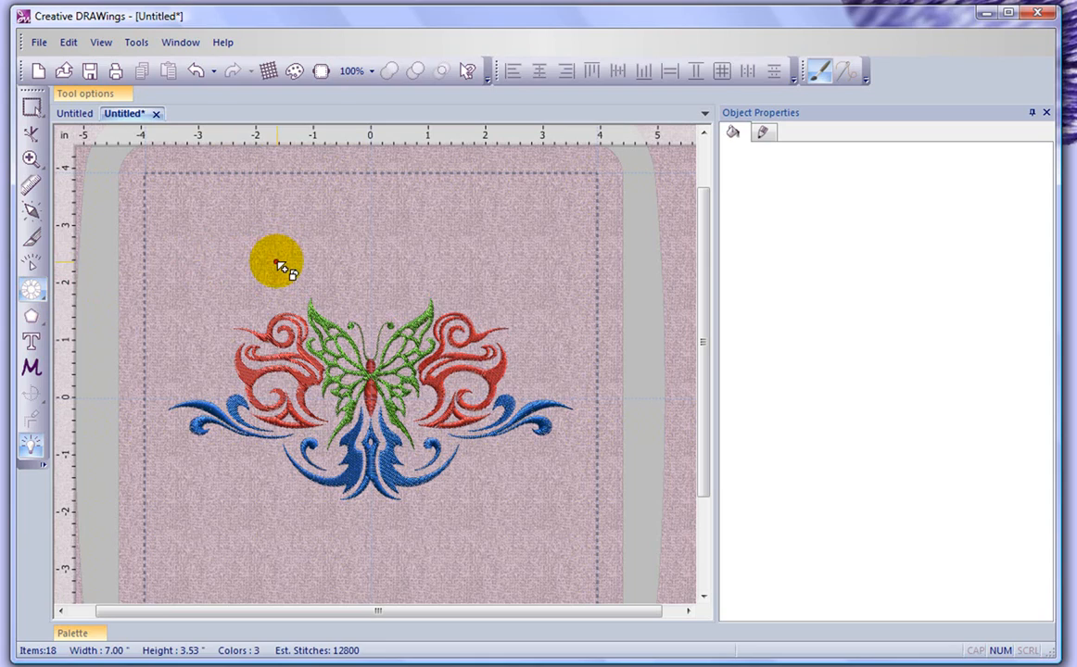
pyautogui.scroll(2, 359, 315)
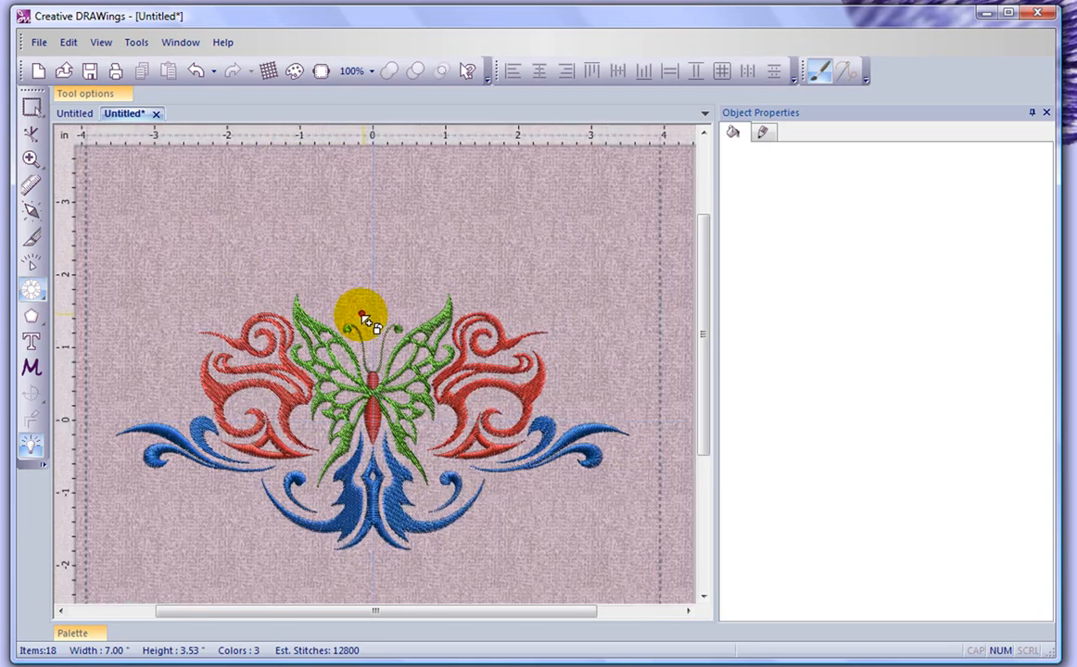
pyautogui.scroll(4, 357, 371)
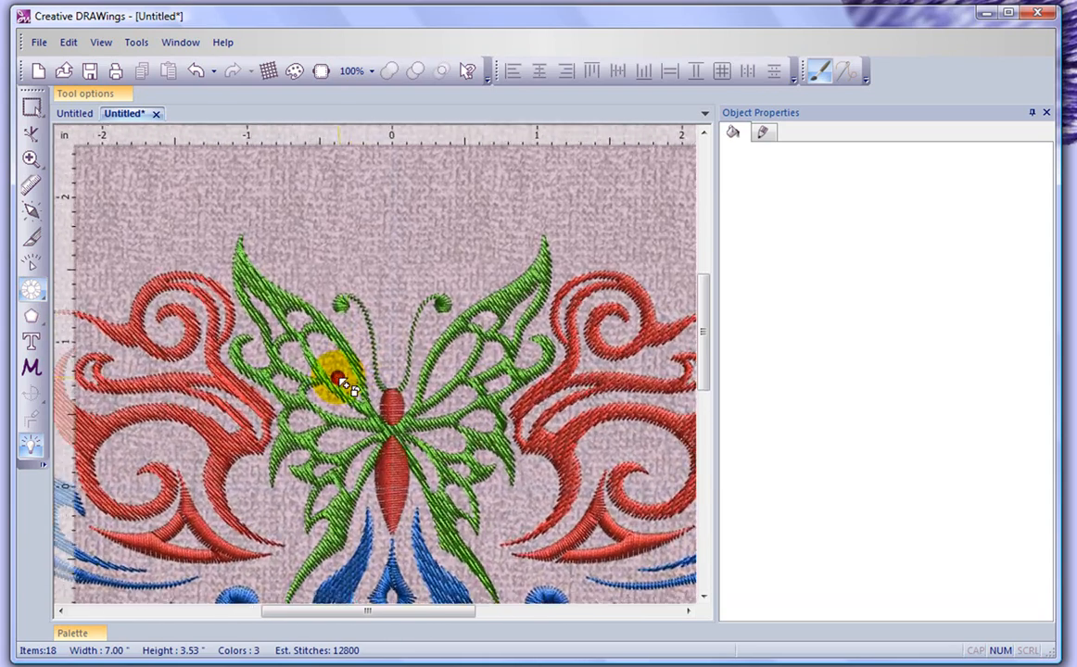
pyautogui.scroll(5, 339, 382)
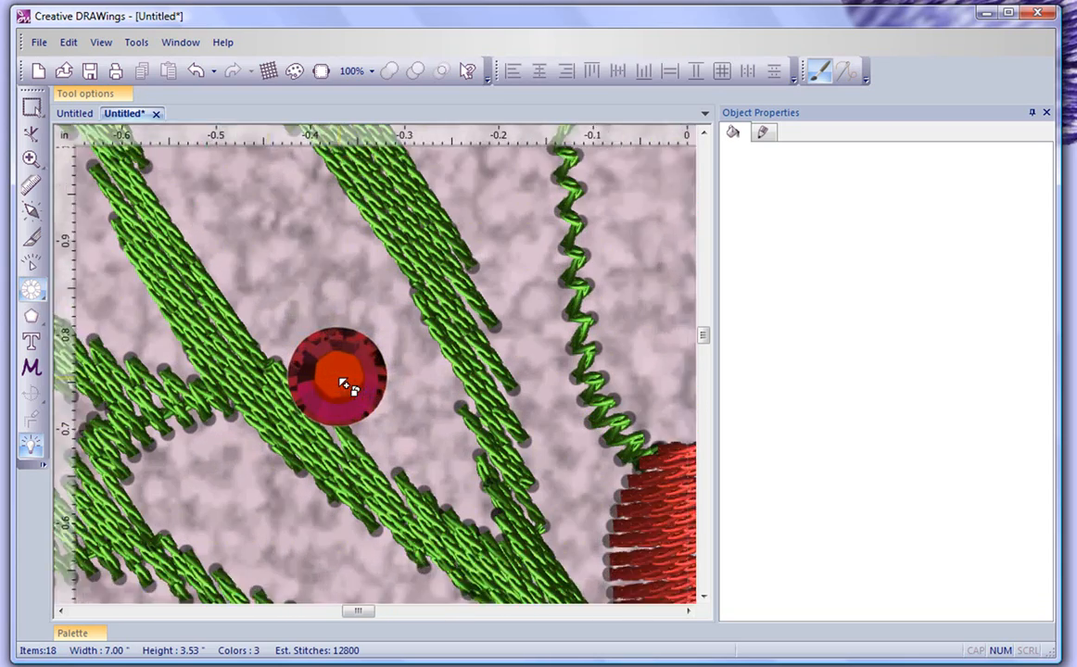
pyautogui.scroll(1, 348, 385)
pyautogui.moveTo(347, 386); pyautogui.dragTo(300, 276)
pyautogui.scroll(-3, 300, 276)
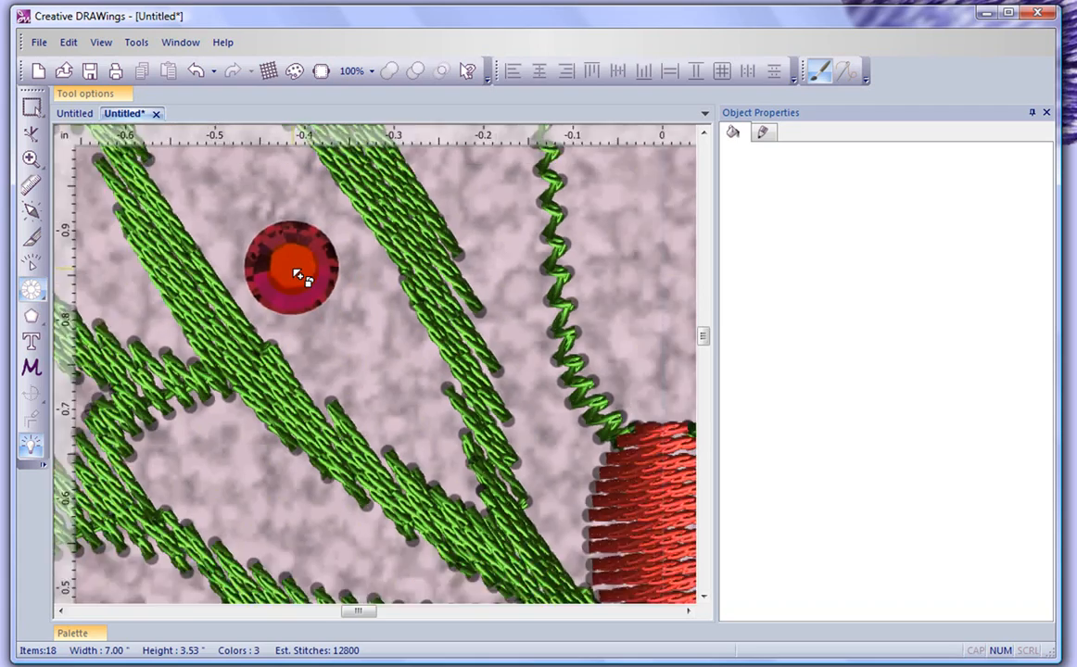
pyautogui.scroll(-5, 300, 276)
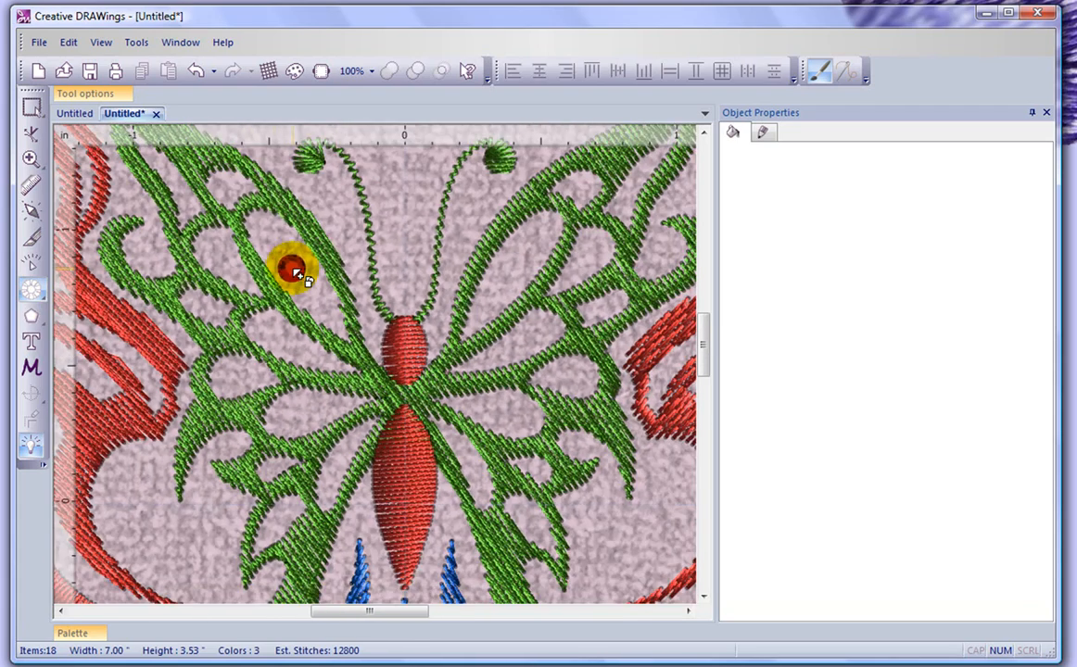
pyautogui.click(273, 242)
pyautogui.moveTo(276, 244); pyautogui.dragTo(273, 238)
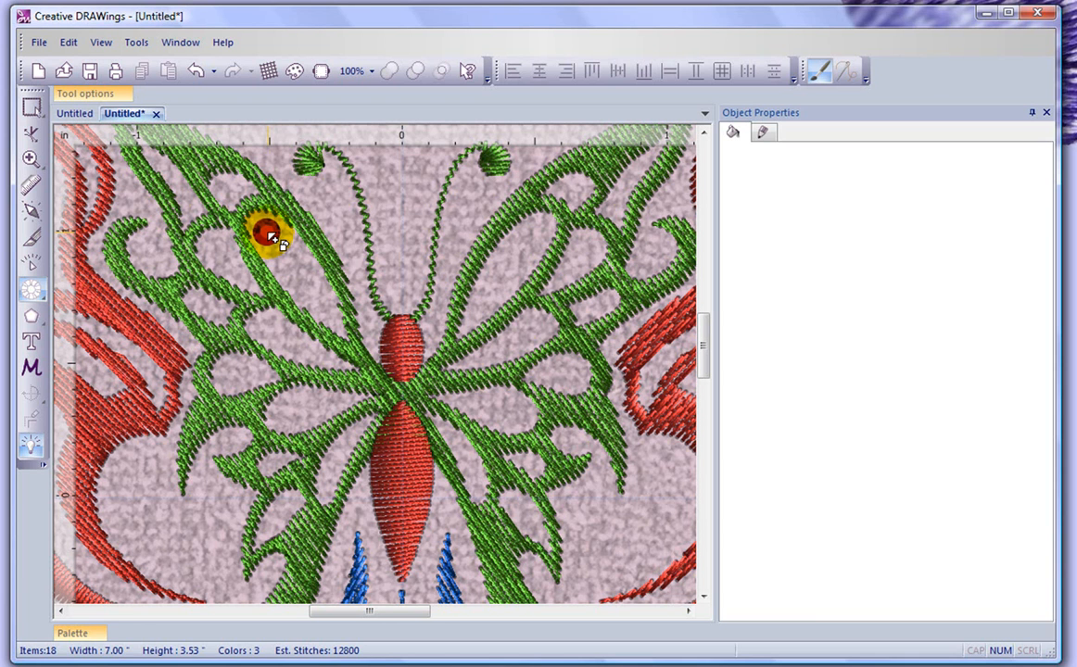
pyautogui.moveTo(269, 235); pyautogui.dragTo(33, 288)
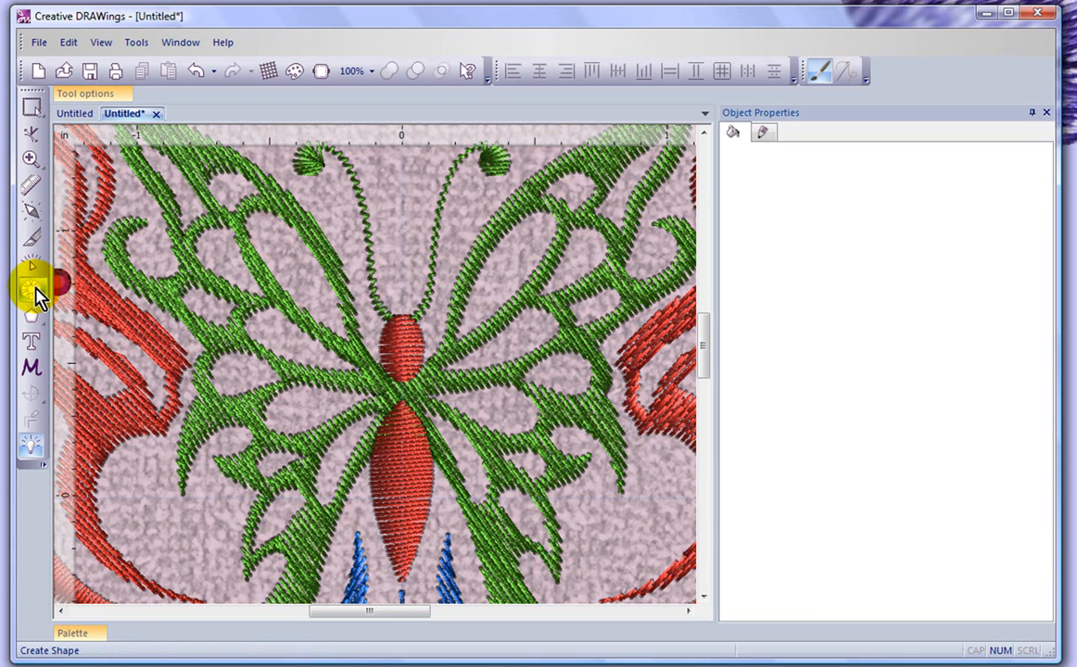
# - Set the crystals to the Swarovski Round palette, Burgundy color and size SS 10 /PP 21
pyautogui.click(100, 94)
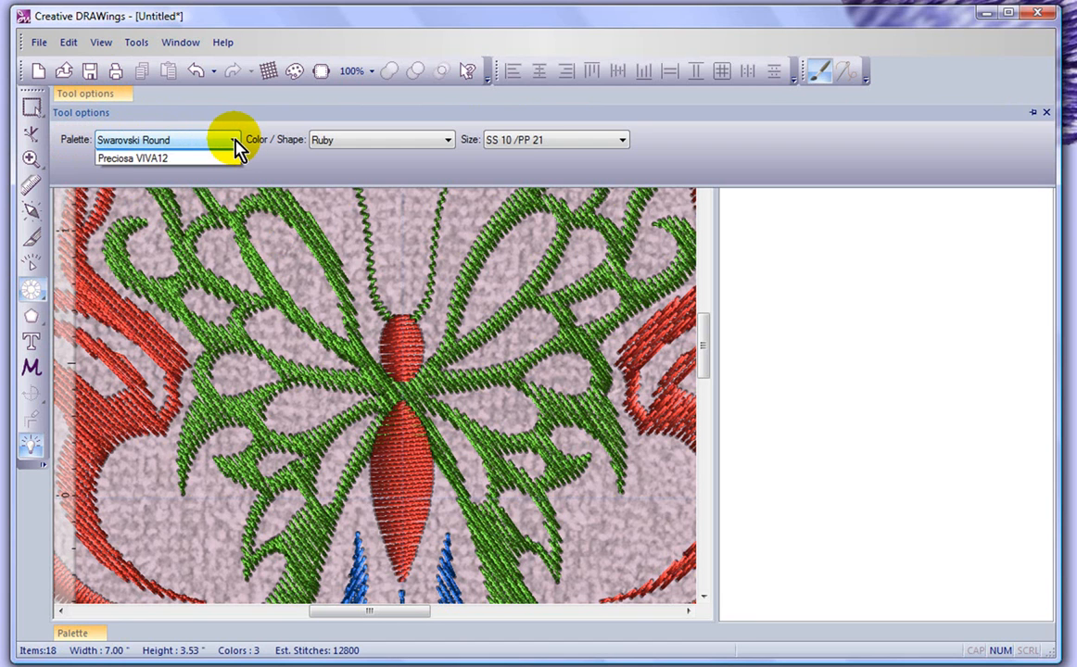
pyautogui.click(234, 141)
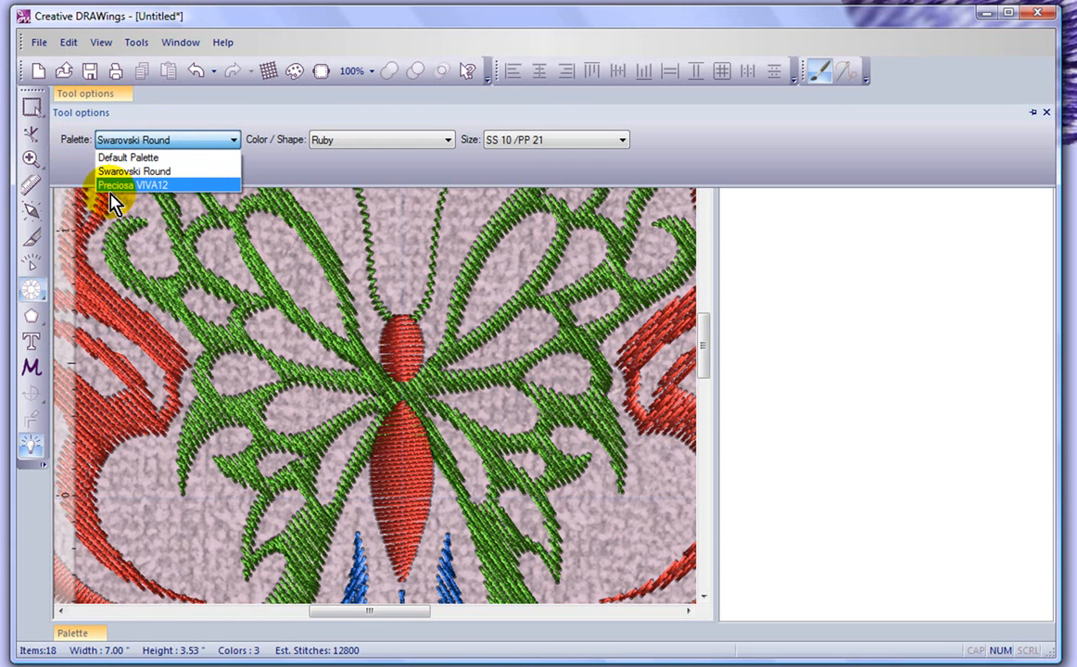
pyautogui.click(155, 171)
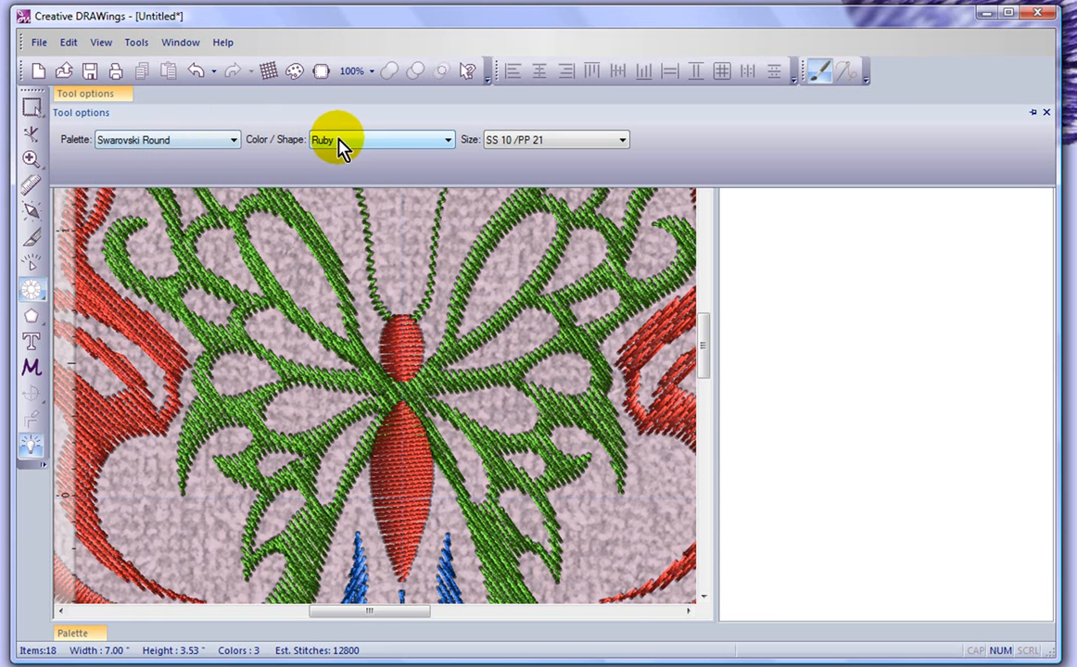
pyautogui.click(380, 143)
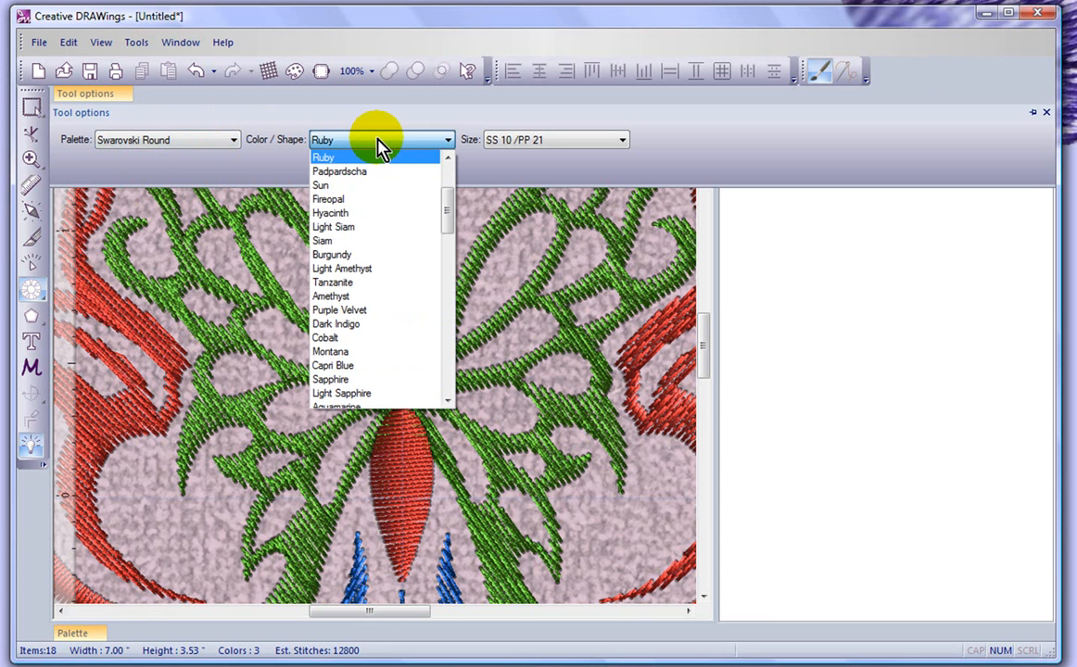
pyautogui.click(348, 255)
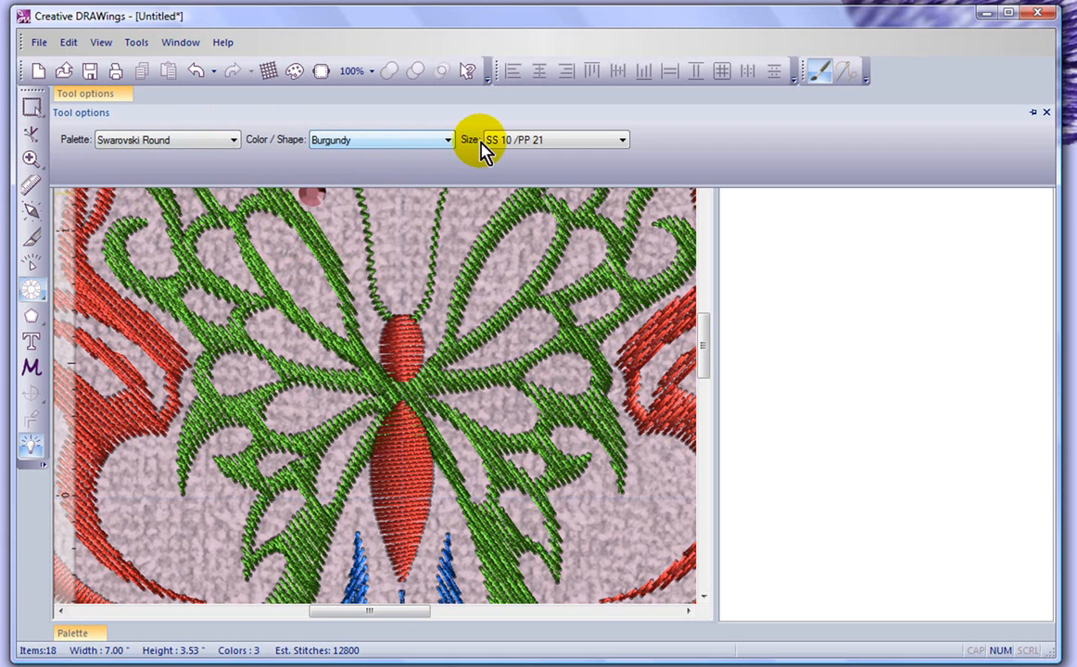
pyautogui.click(623, 141)
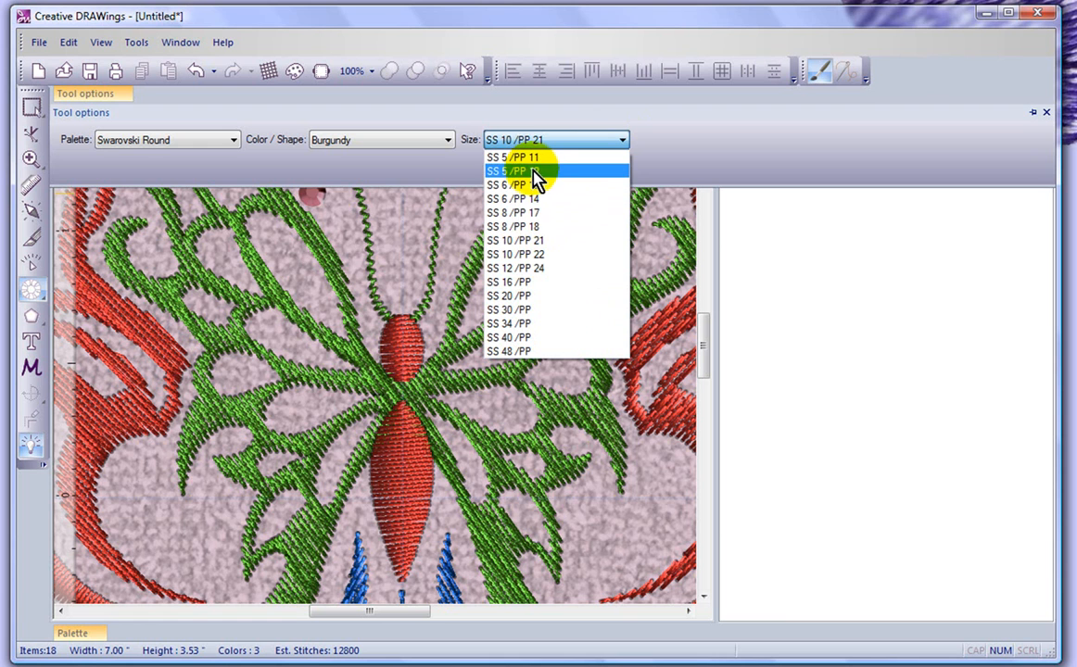
pyautogui.click(529, 240)
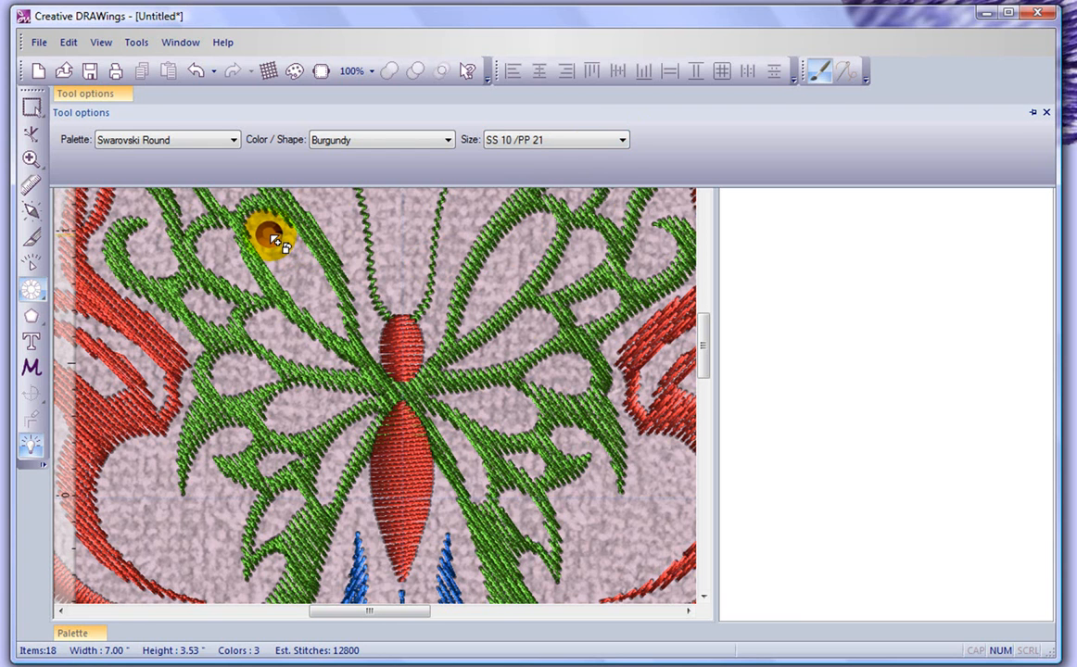
# - Place eight Burgundy crystals in the open cells of the butterfly's wings, four mirrored on each side
pyautogui.click(270, 237)
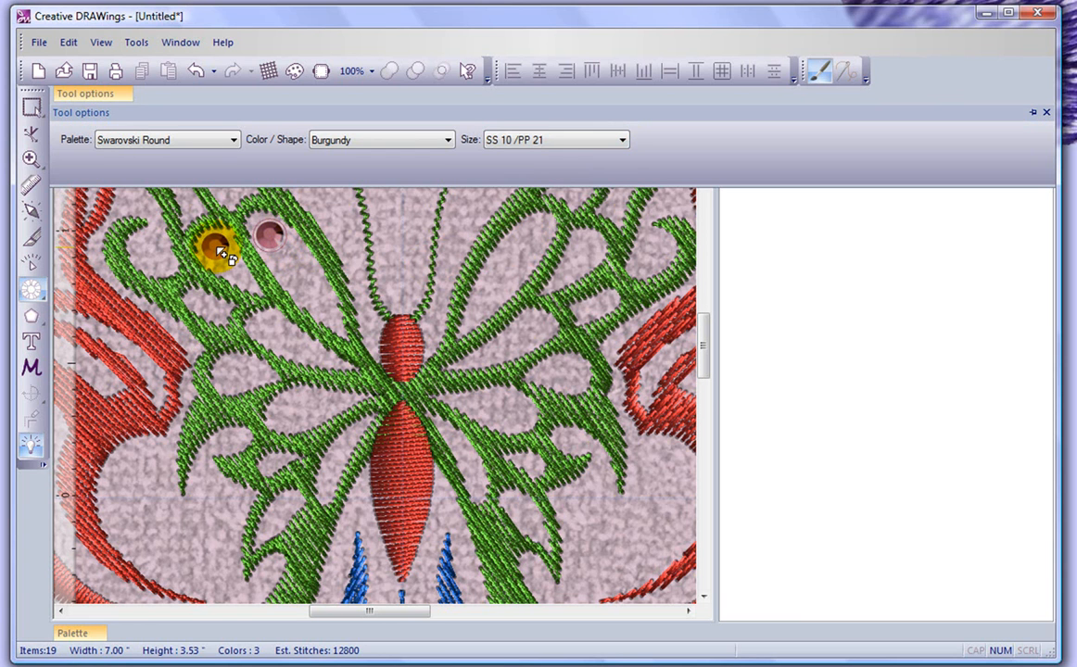
pyautogui.click(216, 246)
pyautogui.click(269, 328)
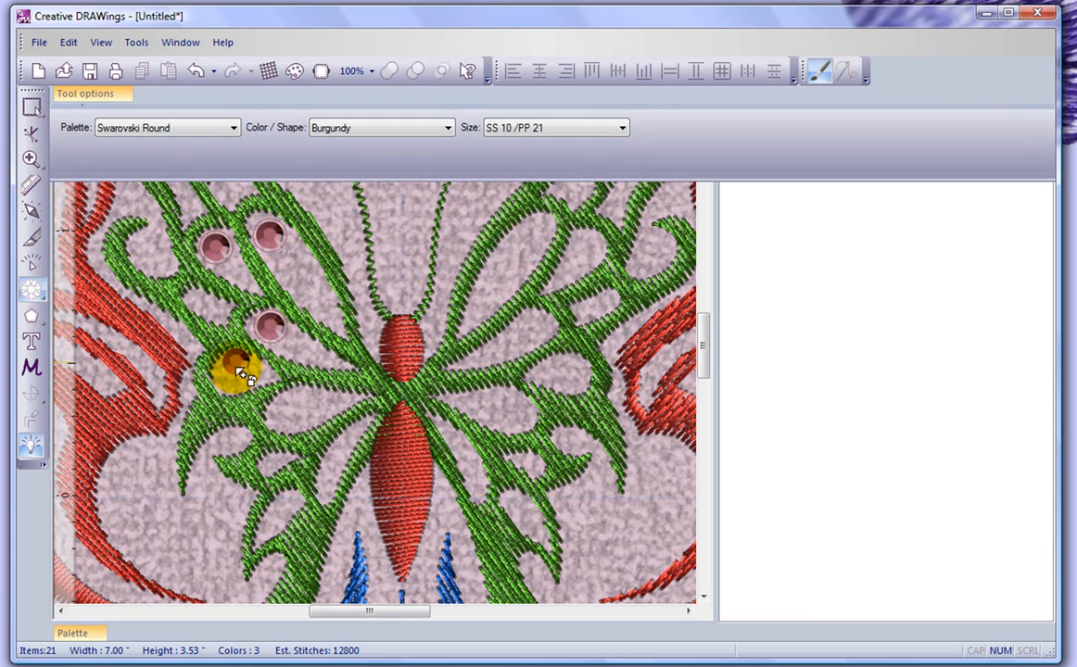
pyautogui.click(231, 374)
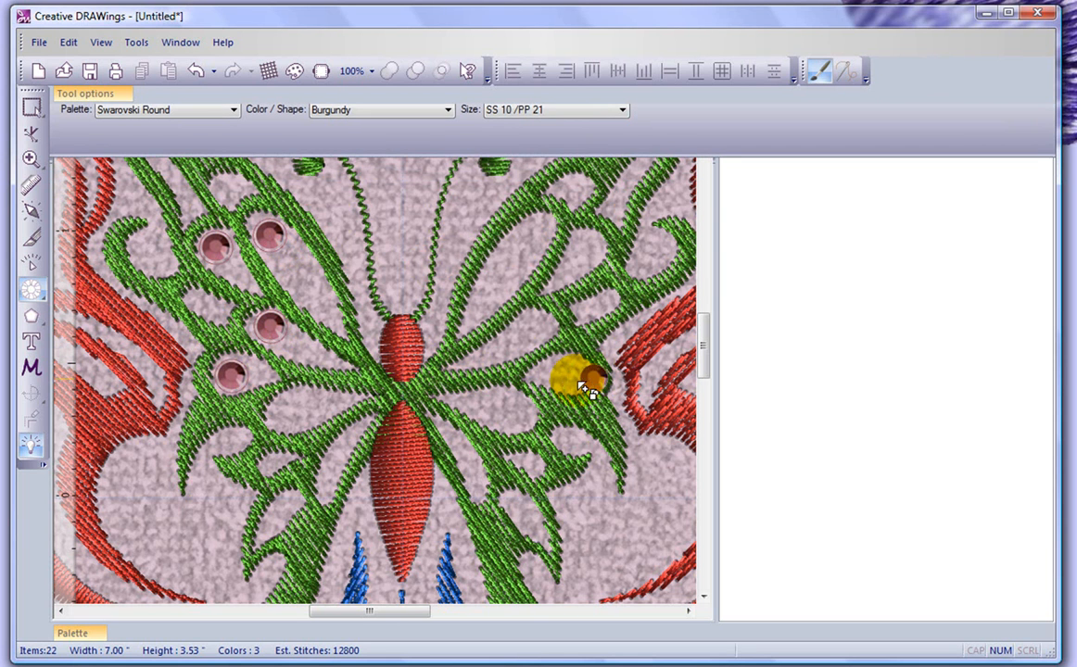
pyautogui.click(570, 375)
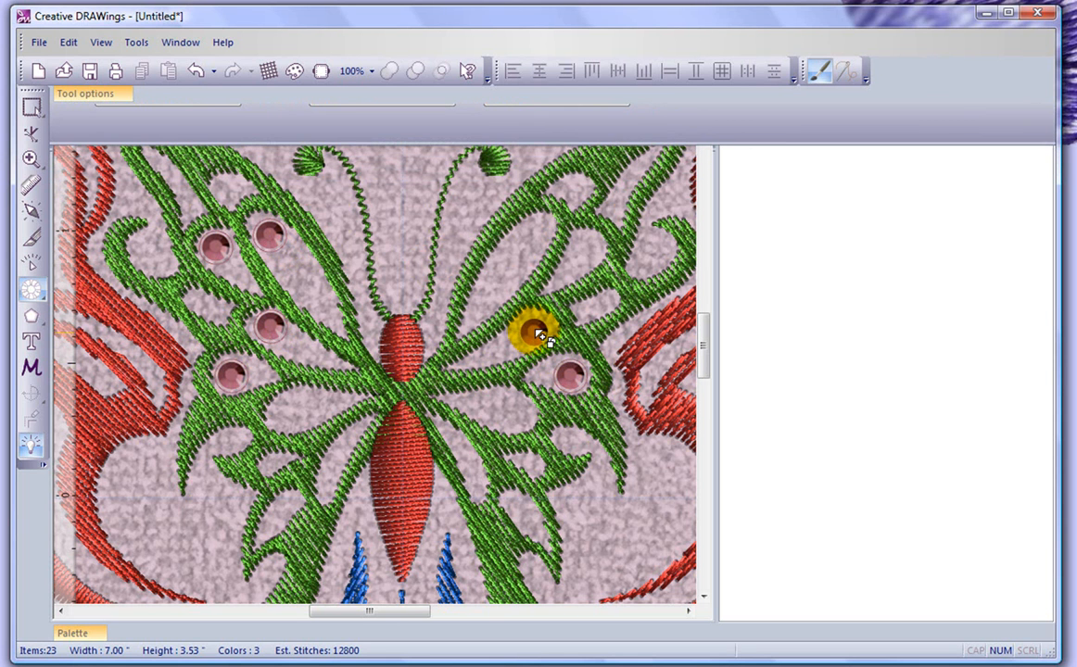
pyautogui.click(533, 326)
pyautogui.click(534, 230)
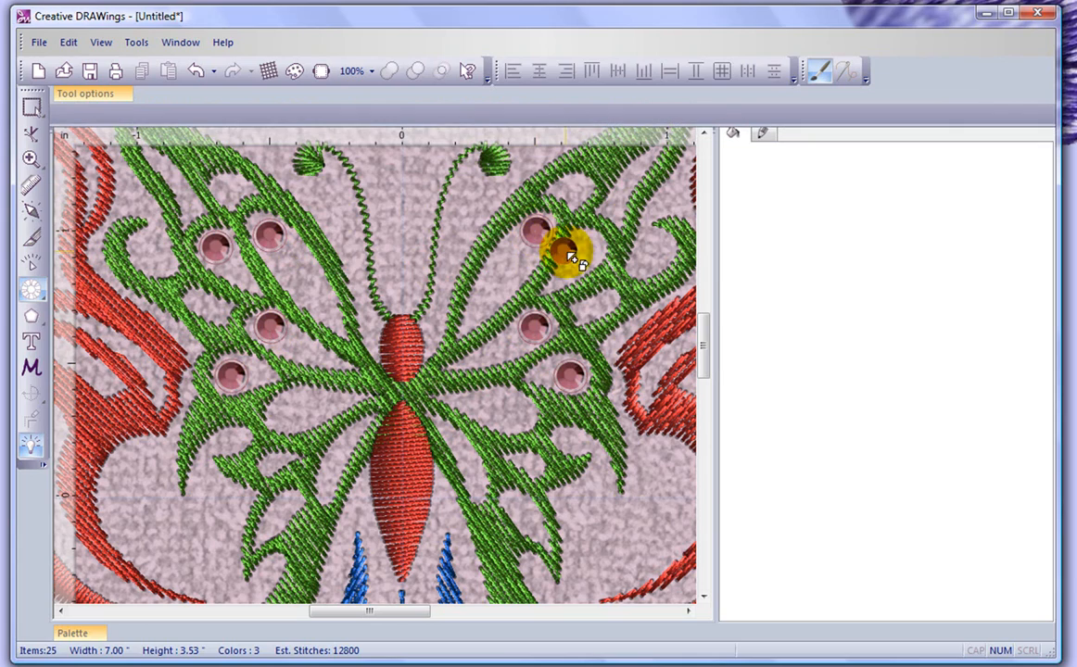
pyautogui.click(586, 247)
# - Change the crystal color to Dark Indigo and place one crystal in each of the four red scroll spirals
pyautogui.scroll(-4, 394, 290)
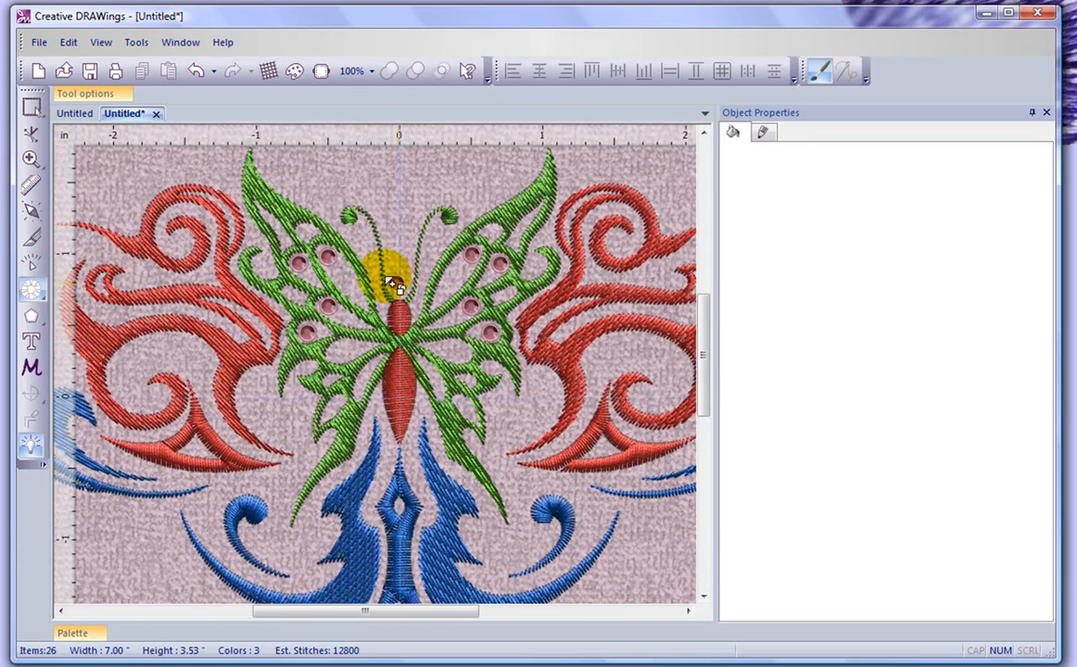
pyautogui.scroll(-2, 301, 243)
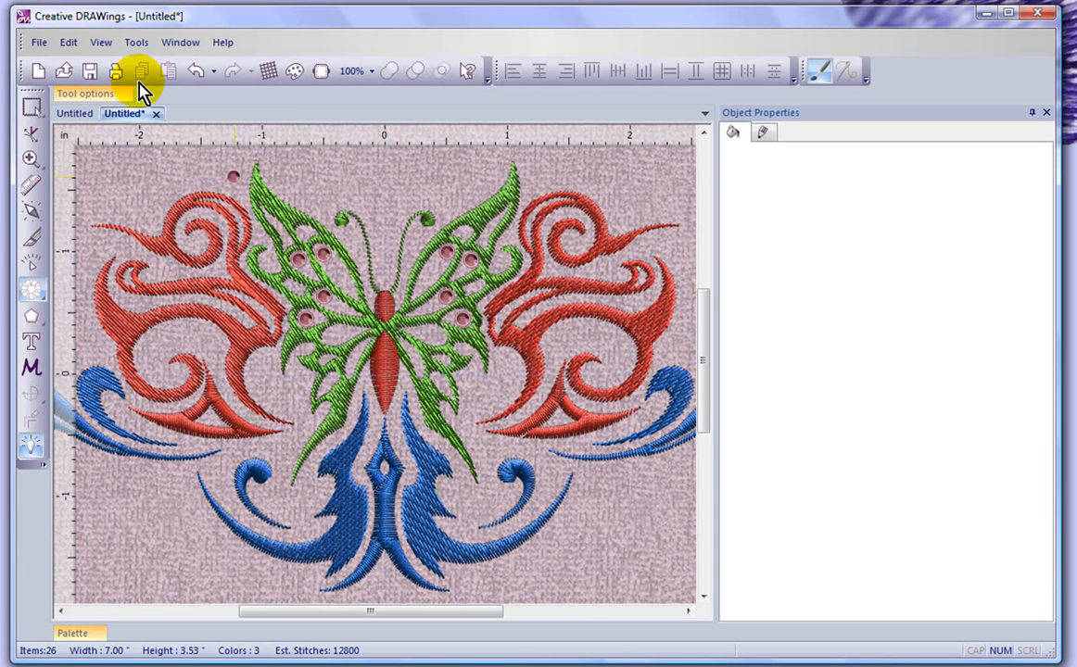
pyautogui.click(108, 97)
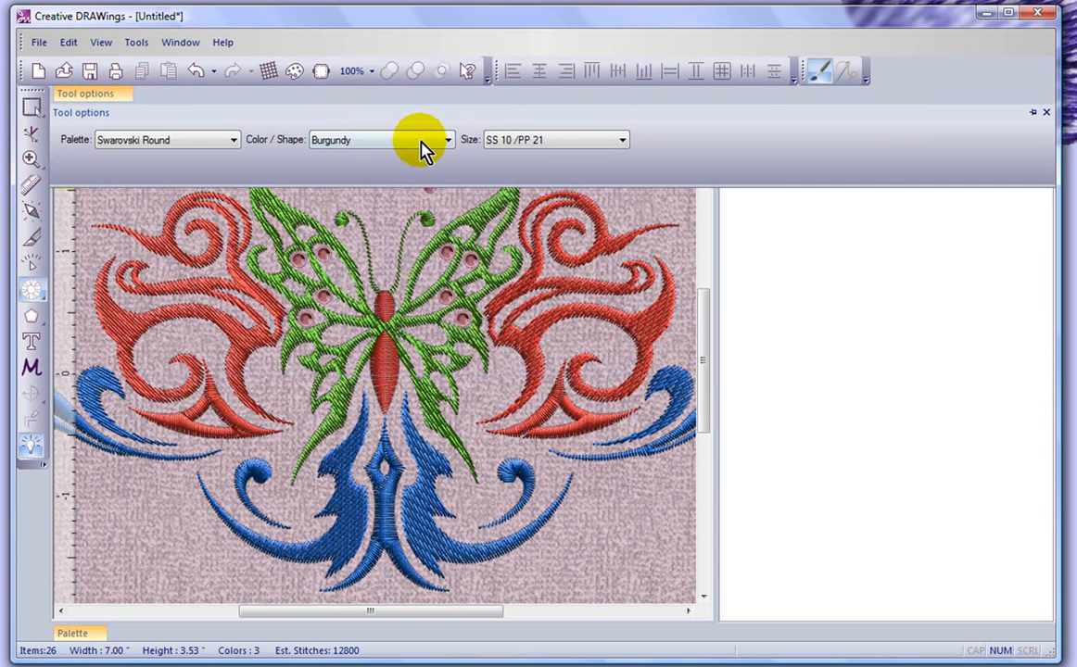
pyautogui.click(422, 143)
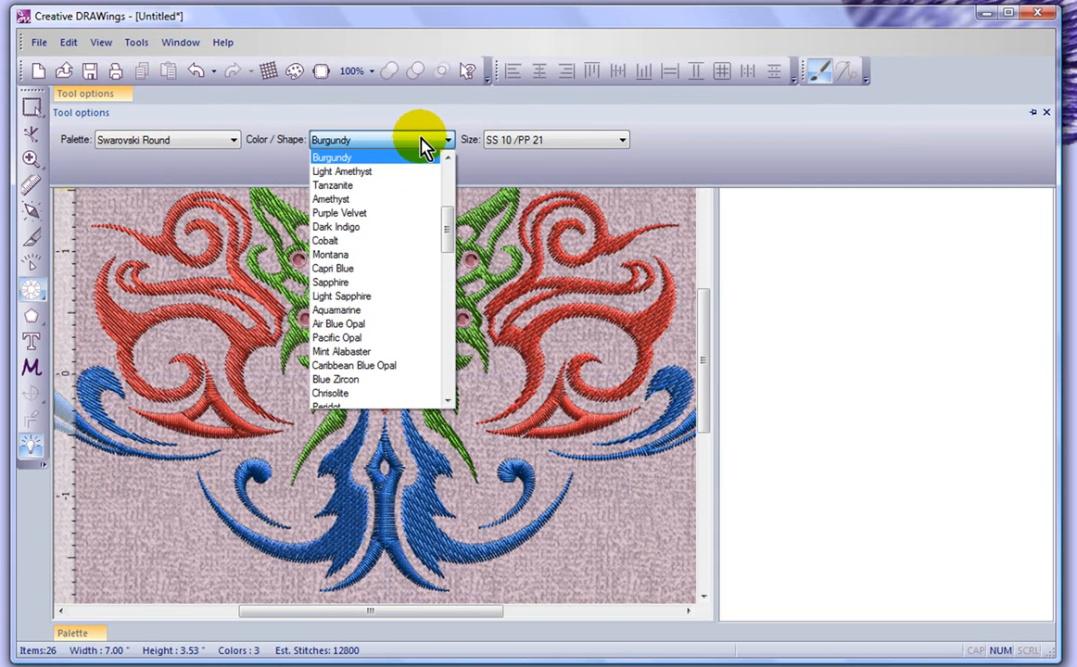
pyautogui.click(345, 227)
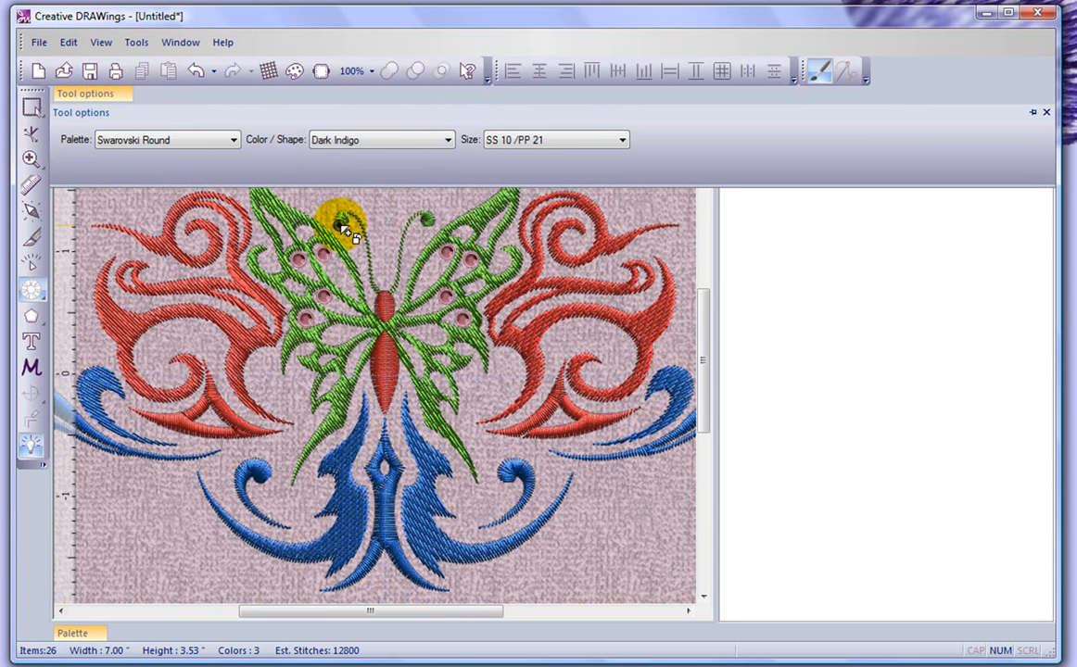
pyautogui.click(198, 243)
pyautogui.click(179, 375)
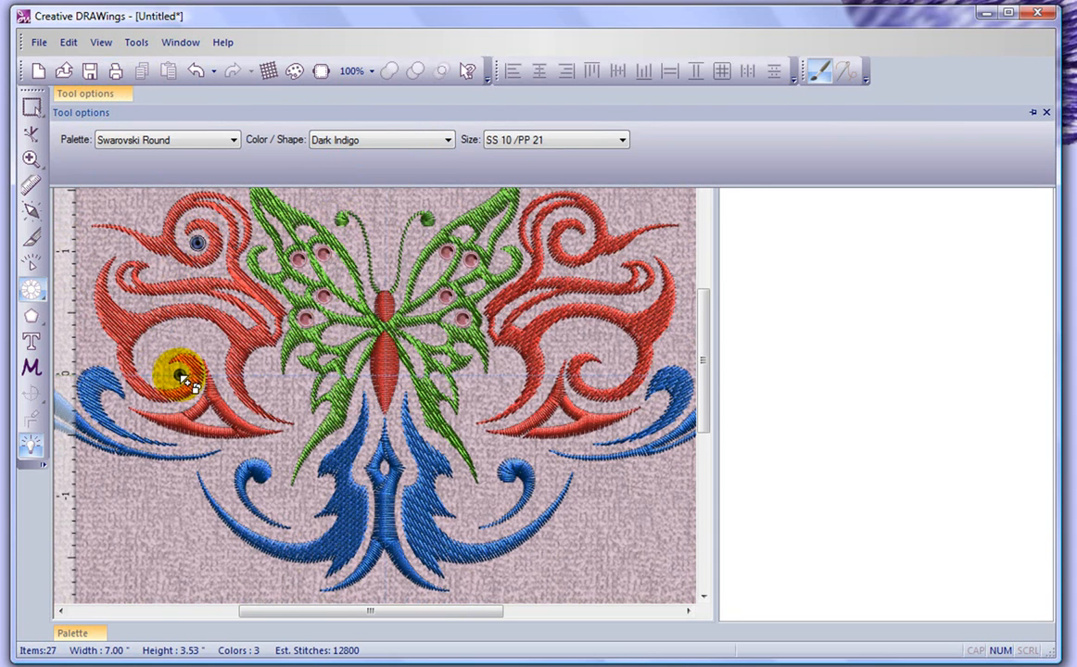
pyautogui.click(573, 242)
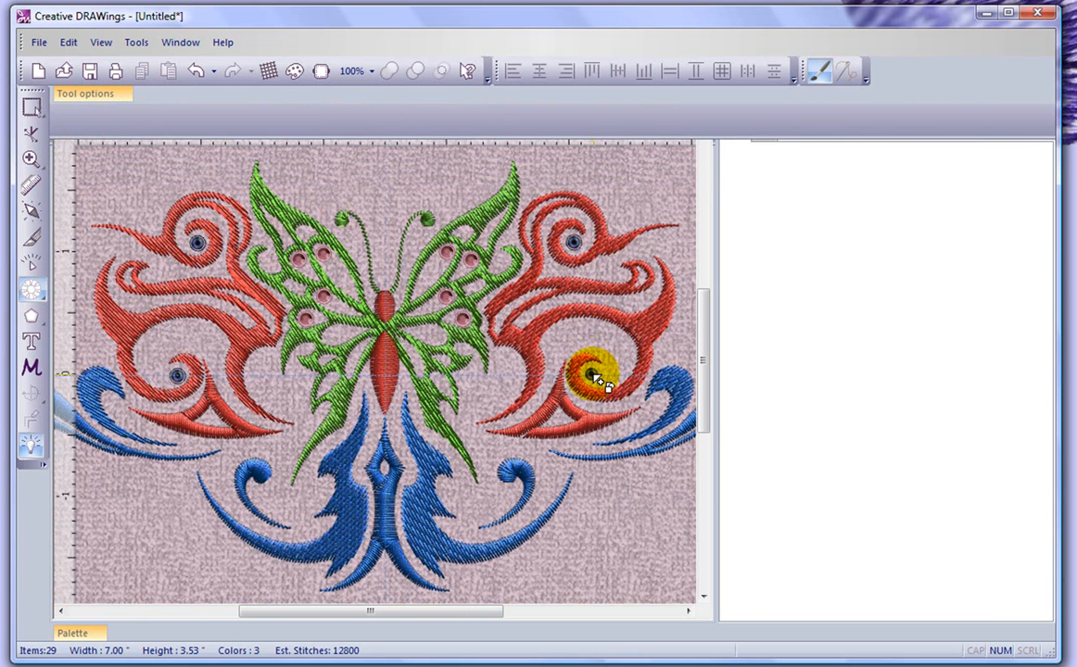
pyautogui.click(592, 376)
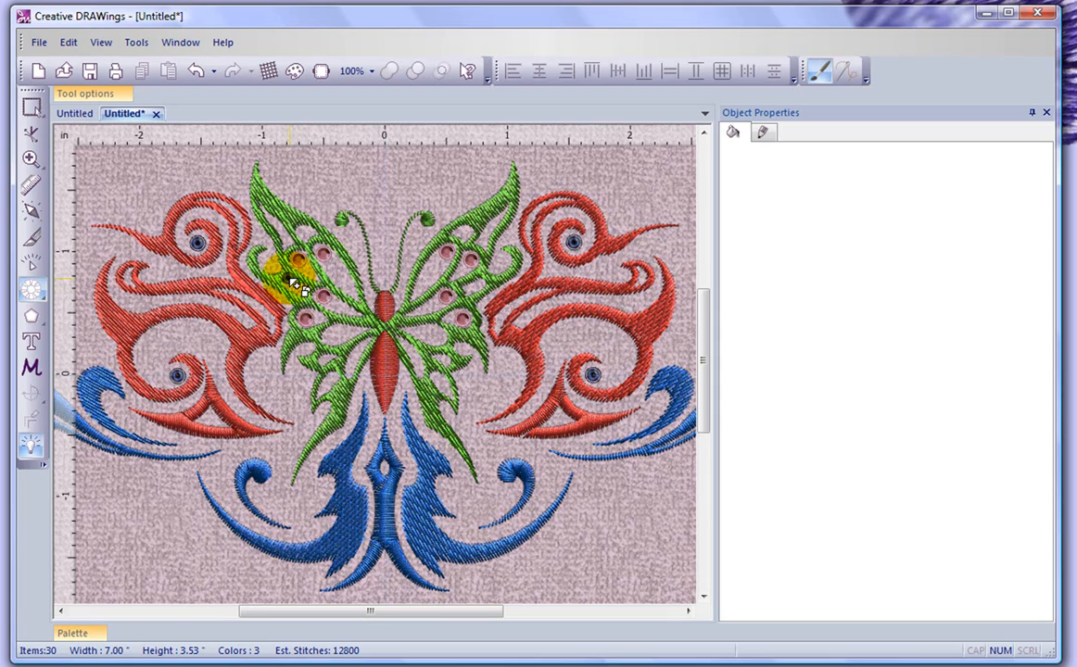
pyautogui.scroll(-3, 303, 298)
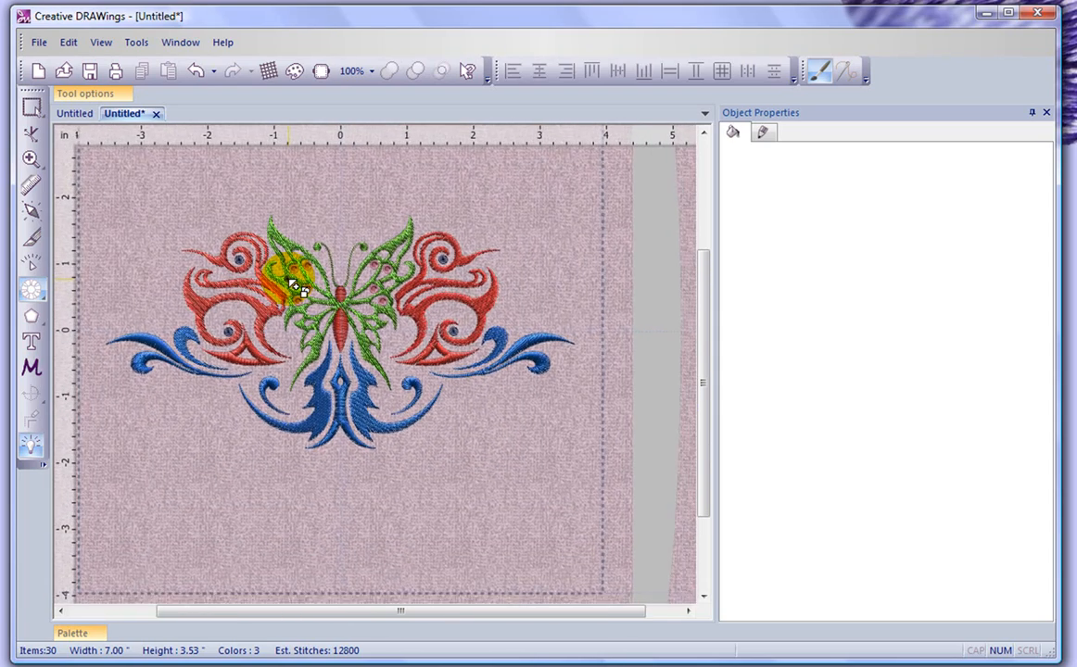
# - Switch back to rectangle selection and open the design's export to Crystals/Cutters
pyautogui.click(32, 107)
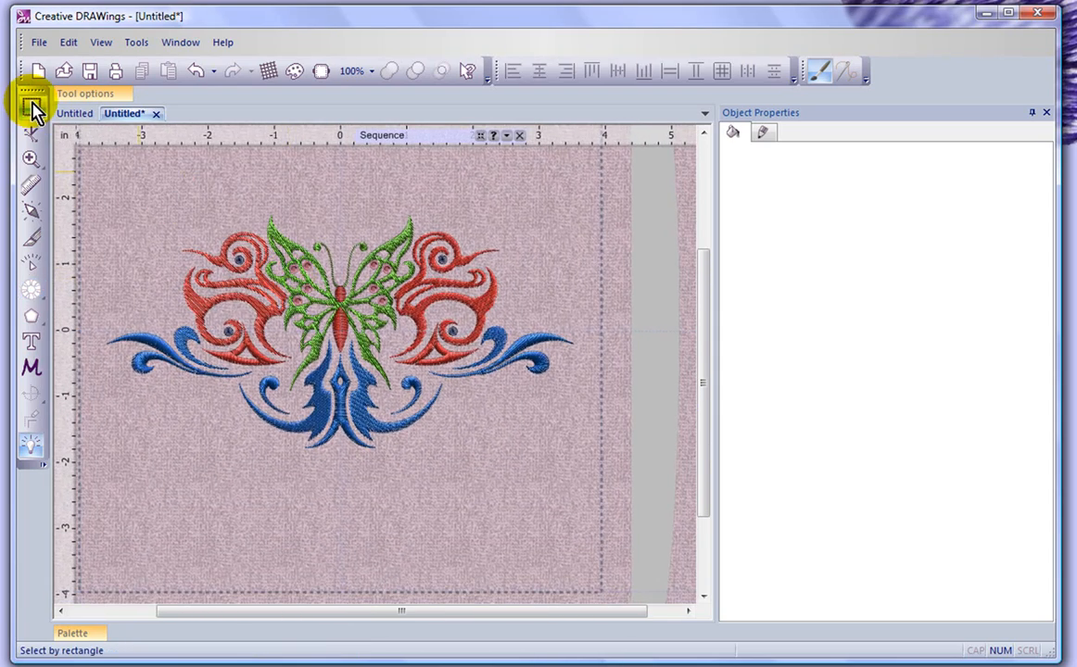
pyautogui.click(39, 47)
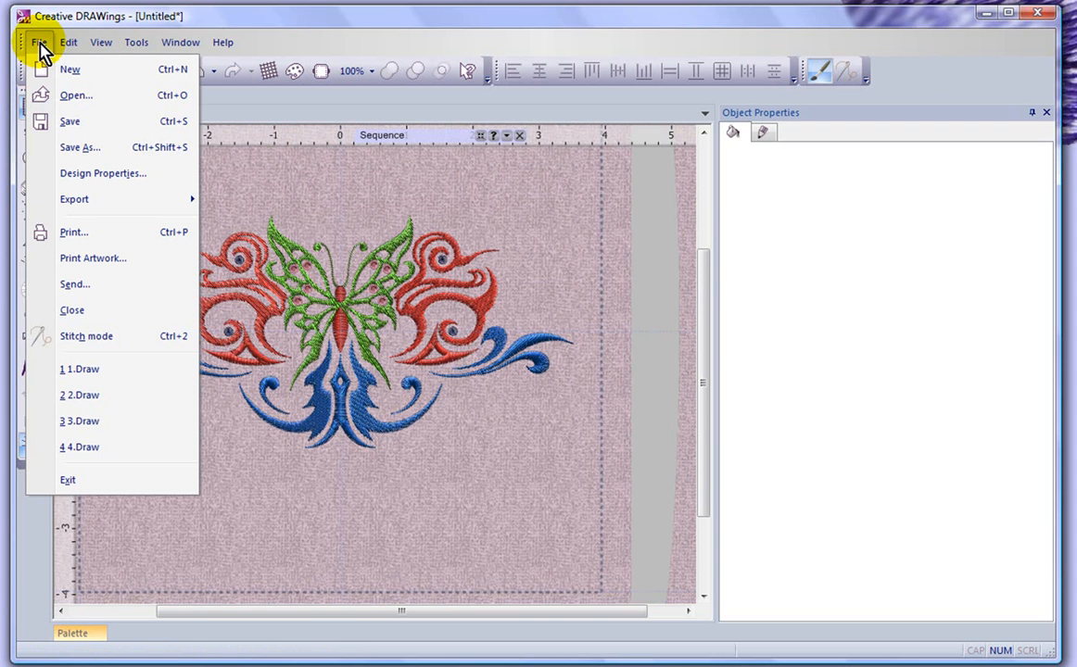
pyautogui.moveTo(109, 204)
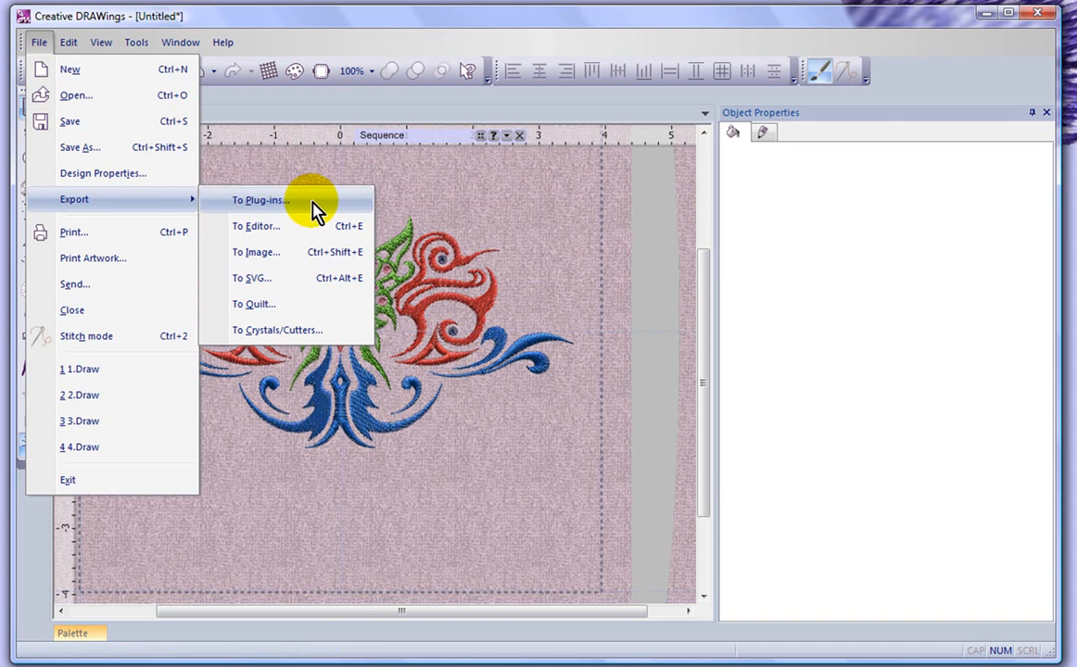
pyautogui.click(279, 331)
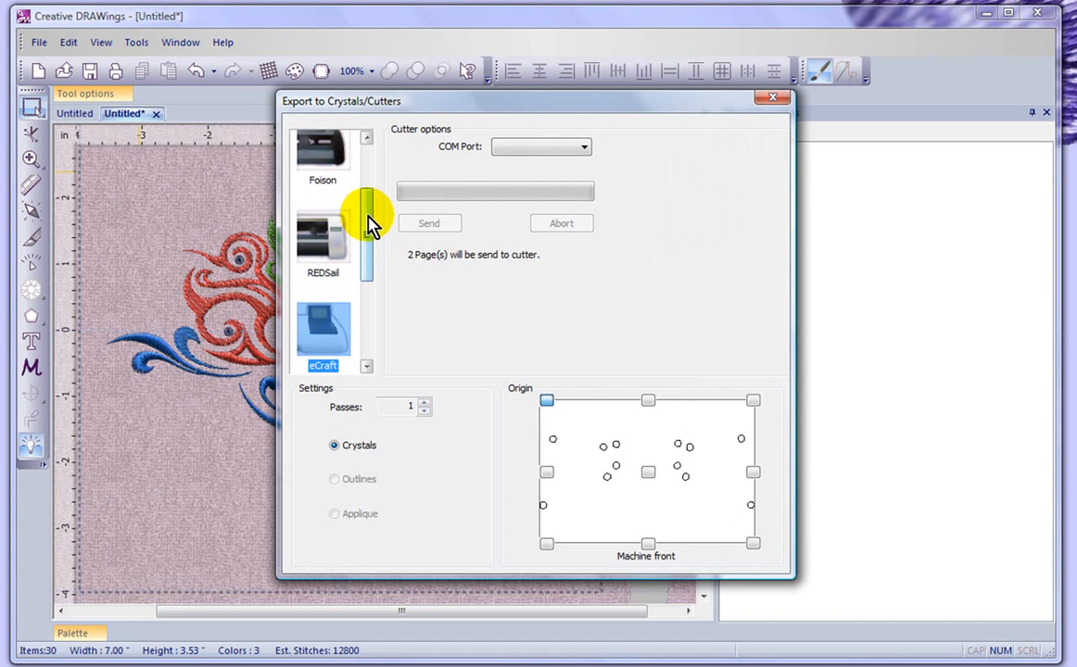
# - Look through the list of supported cutting machines in the Crystals/Cutters export
pyautogui.click(367, 367)
pyautogui.click(367, 367)
pyautogui.click(367, 367)
pyautogui.moveTo(367, 300); pyautogui.dragTo(373, 259)
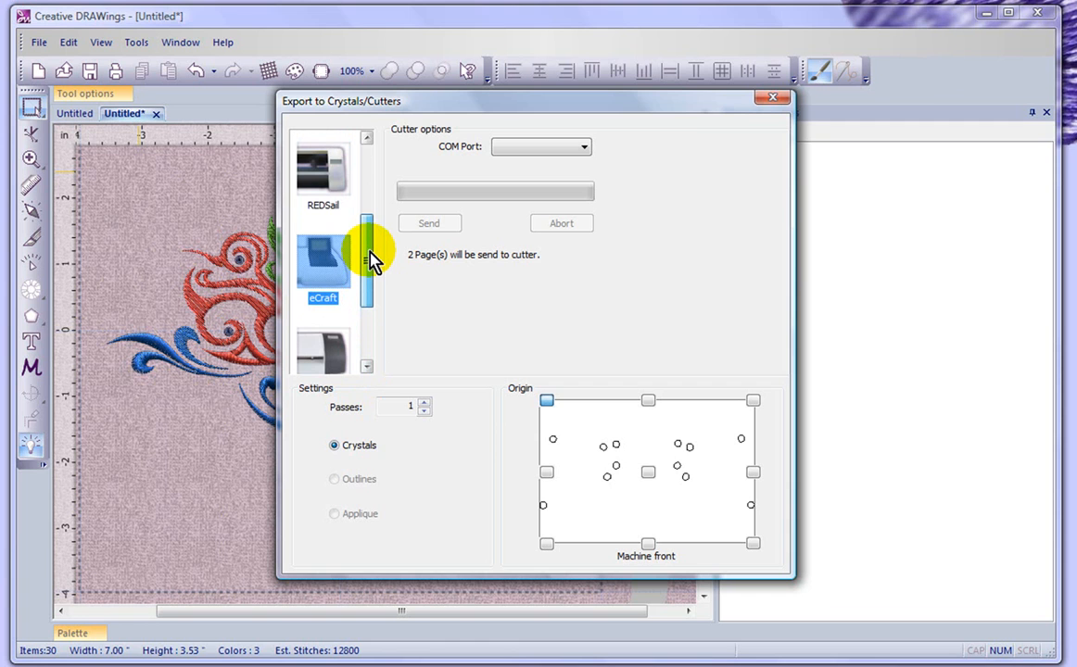
# - Examine the HPGL File options in the Crystals/Cutters export and close the export without saving
pyautogui.moveTo(371, 258); pyautogui.dragTo(372, 173)
pyautogui.click(324, 159)
pyautogui.click(324, 159)
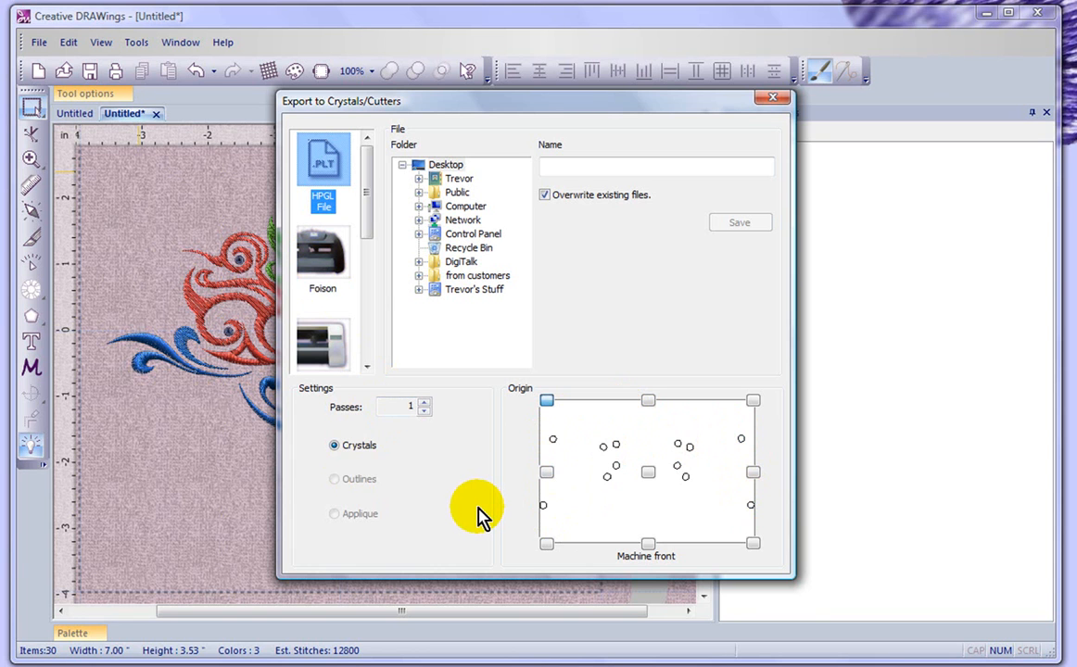
pyautogui.moveTo(435, 102); pyautogui.dragTo(509, 82)
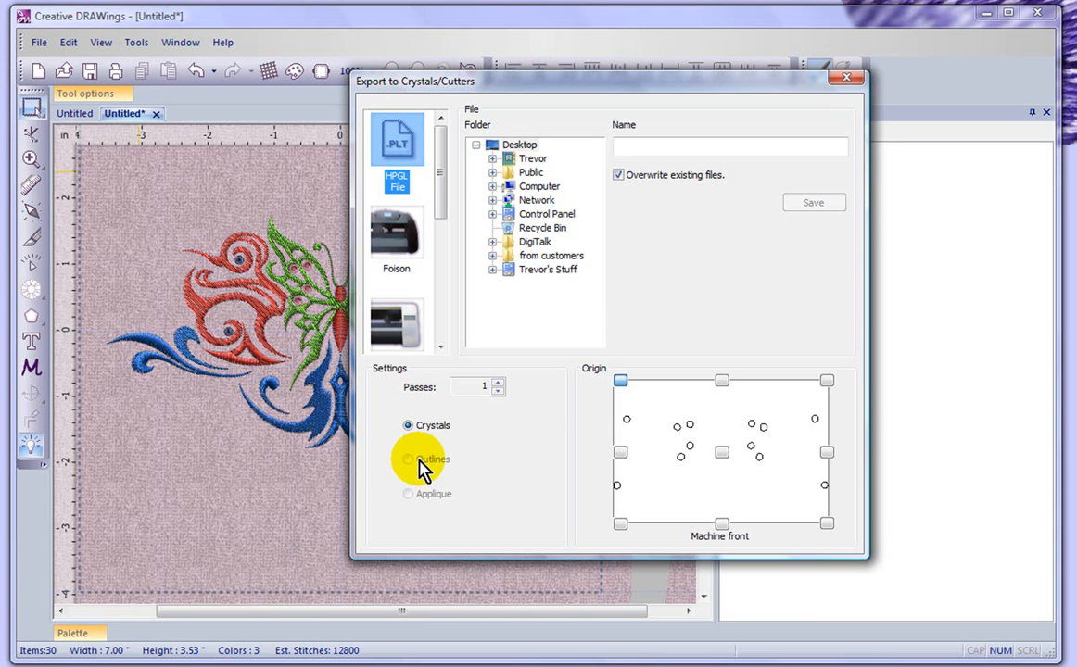
pyautogui.click(850, 82)
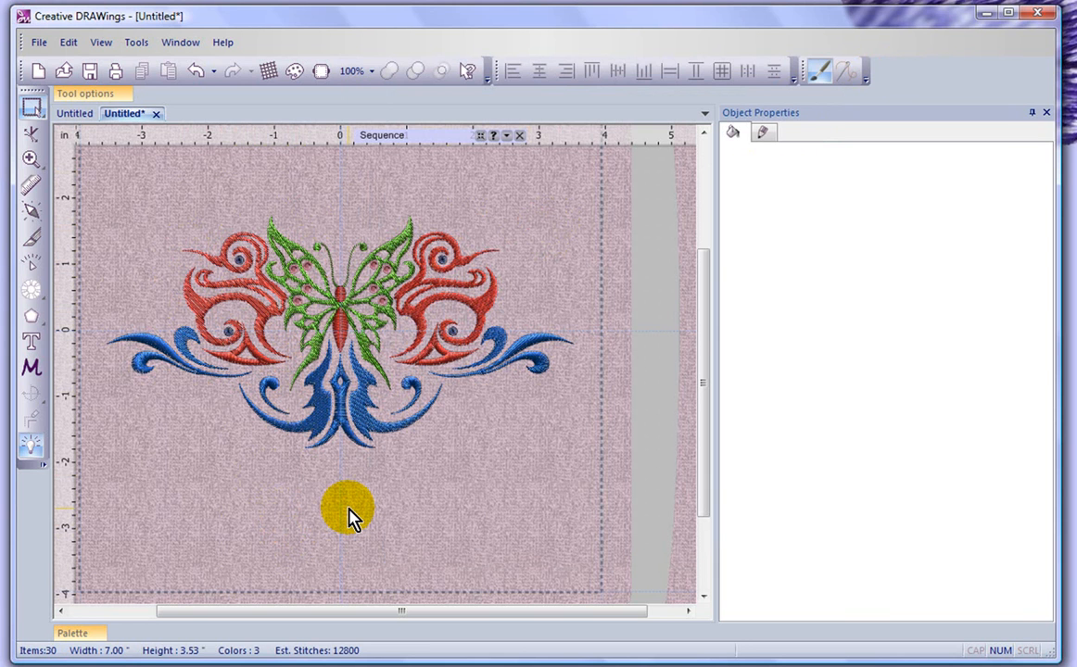
# - Draw a hexagon about 1.95 in wide and 1.82 in high in the empty area above the butterfly design's left side
pyautogui.moveTo(704, 305); pyautogui.dragTo(705, 223)
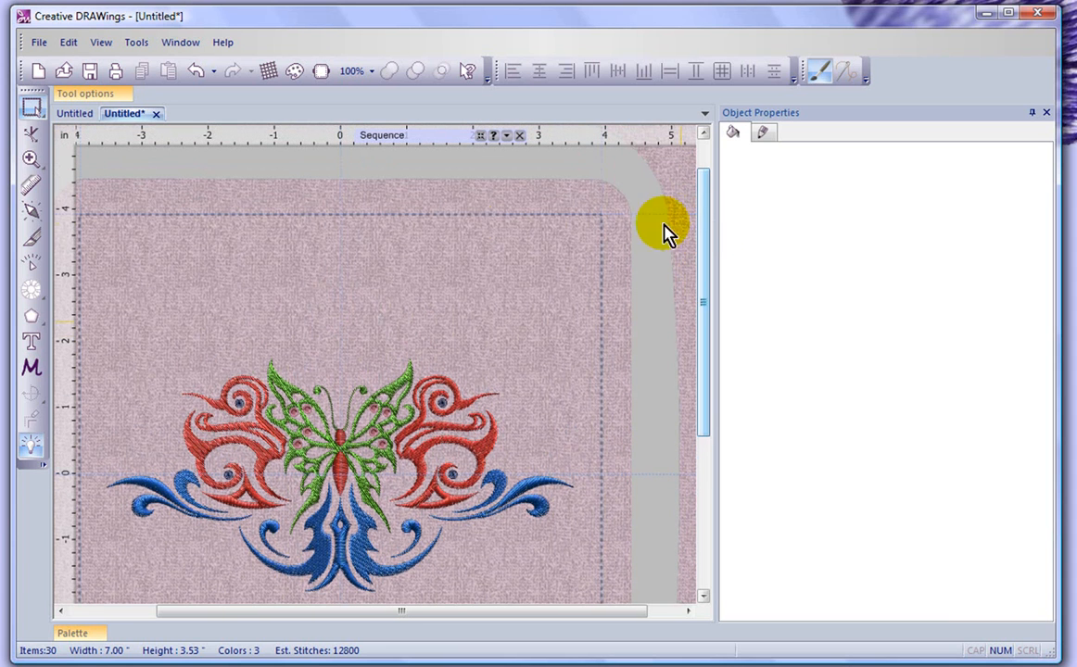
pyautogui.click(32, 324)
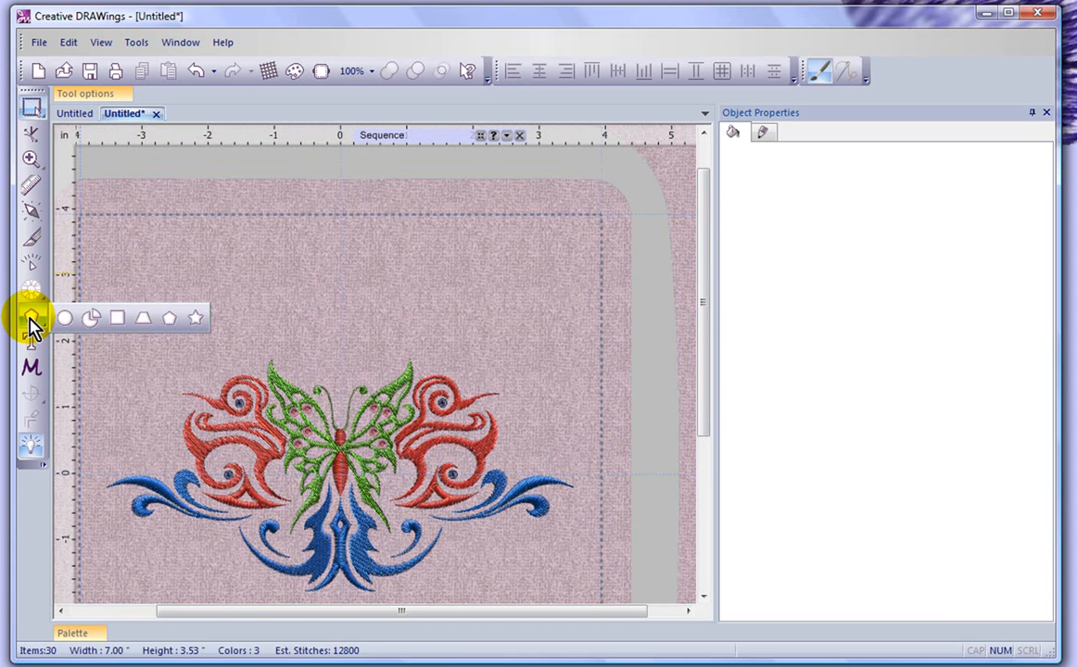
pyautogui.click(169, 321)
pyautogui.click(112, 248)
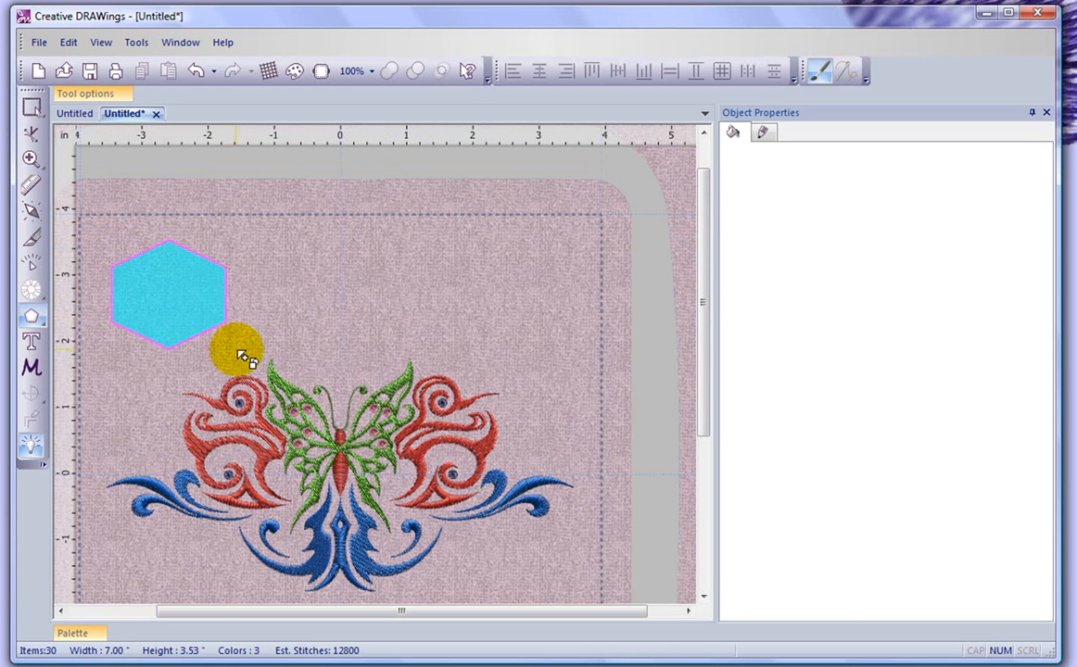
pyautogui.click(245, 362)
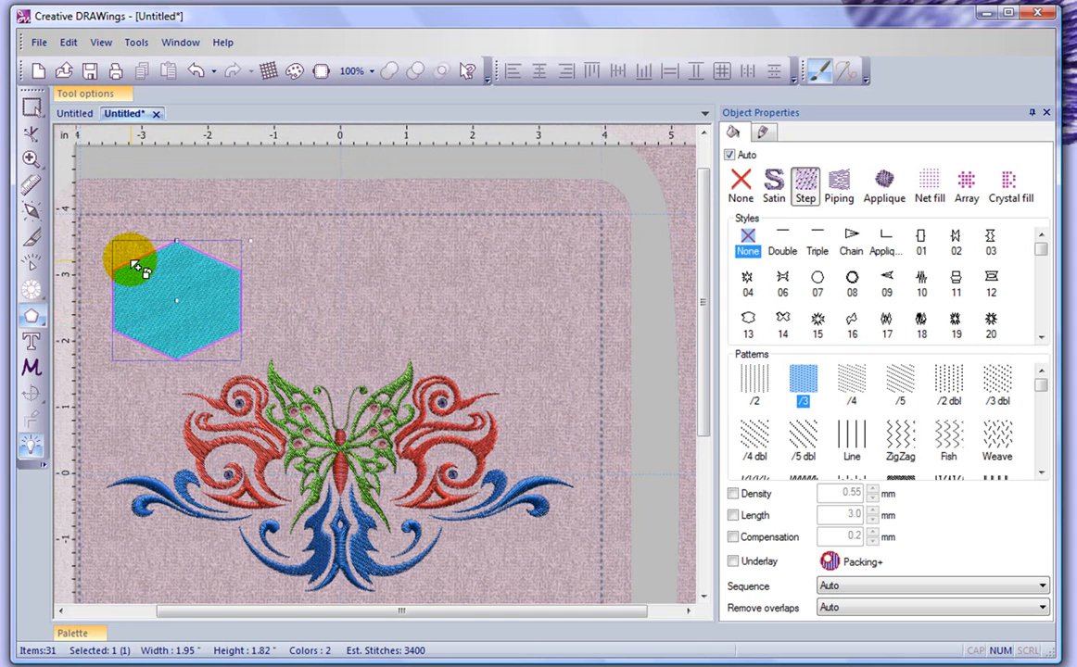
# - Change the hexagon's outline from running stitch to Crystals
pyautogui.click(74, 633)
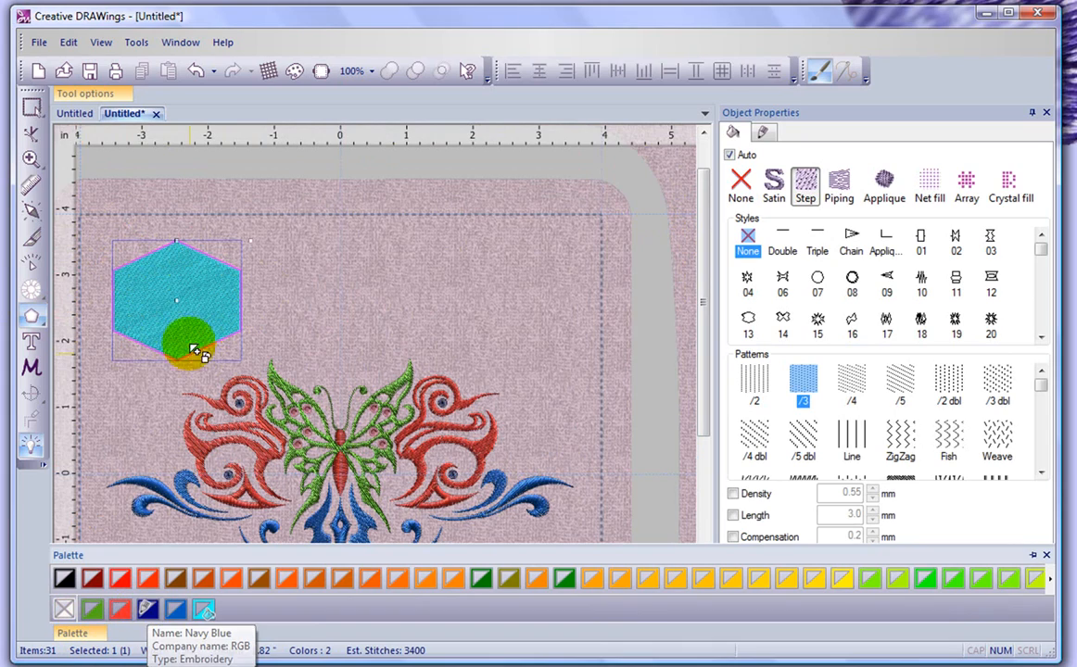
pyautogui.scroll(3, 169, 312)
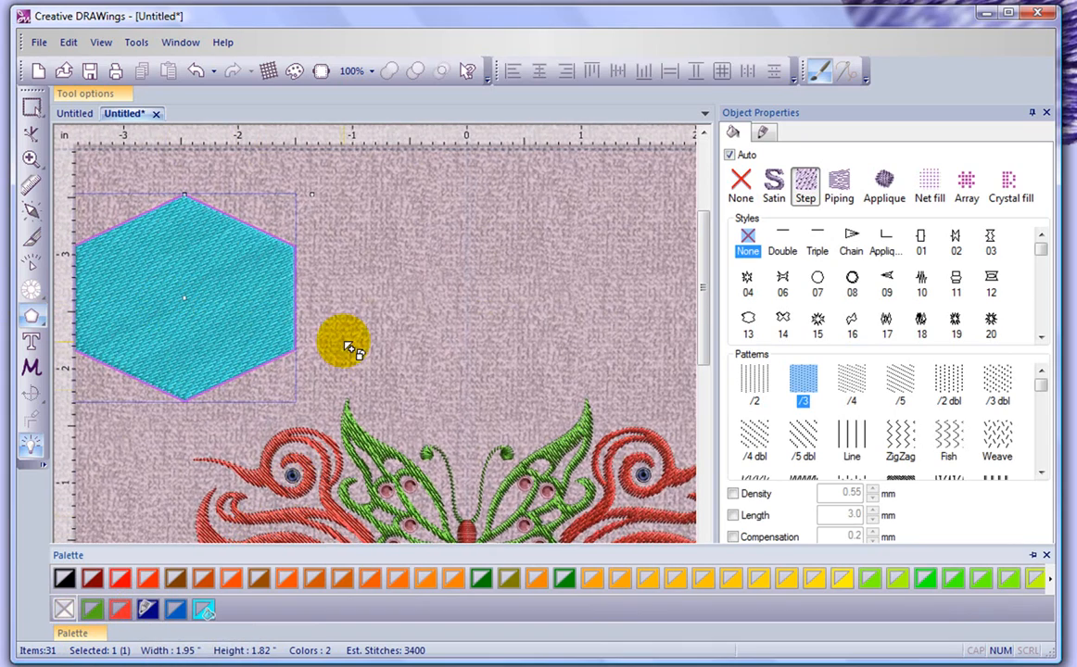
pyautogui.scroll(-3, 199, 324)
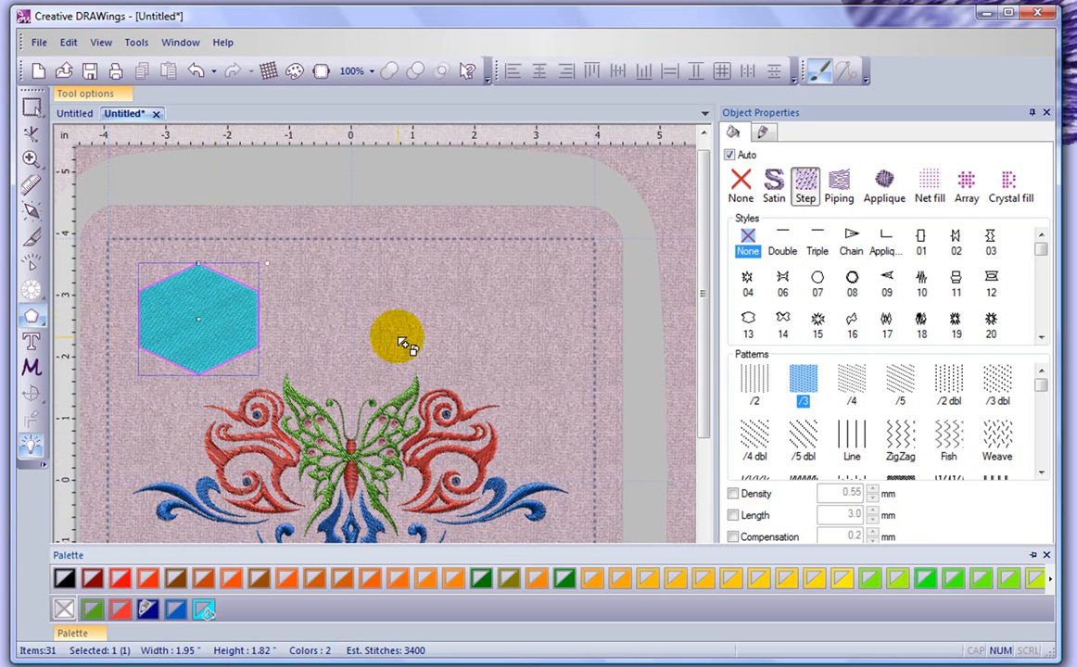
pyautogui.scroll(-2, 433, 325)
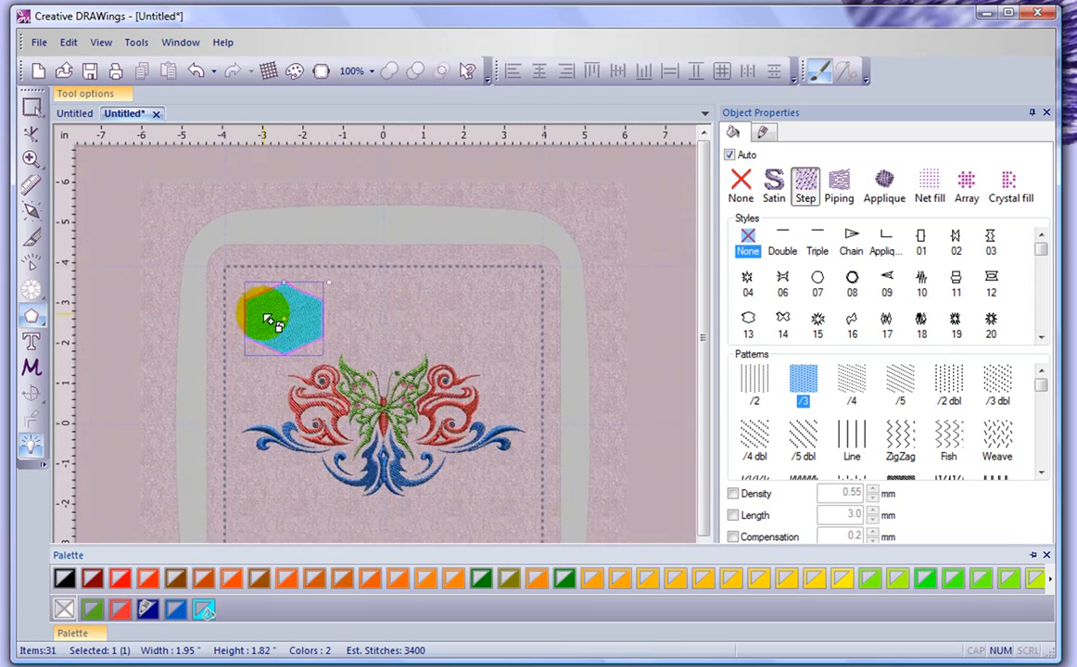
pyautogui.scroll(4, 268, 319)
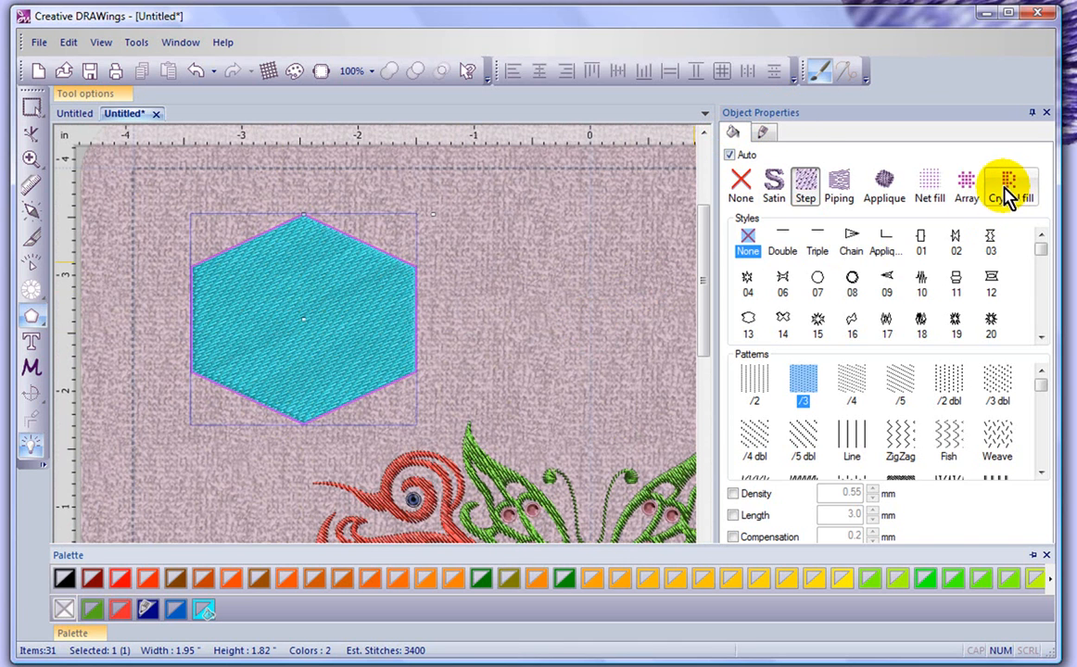
pyautogui.click(763, 135)
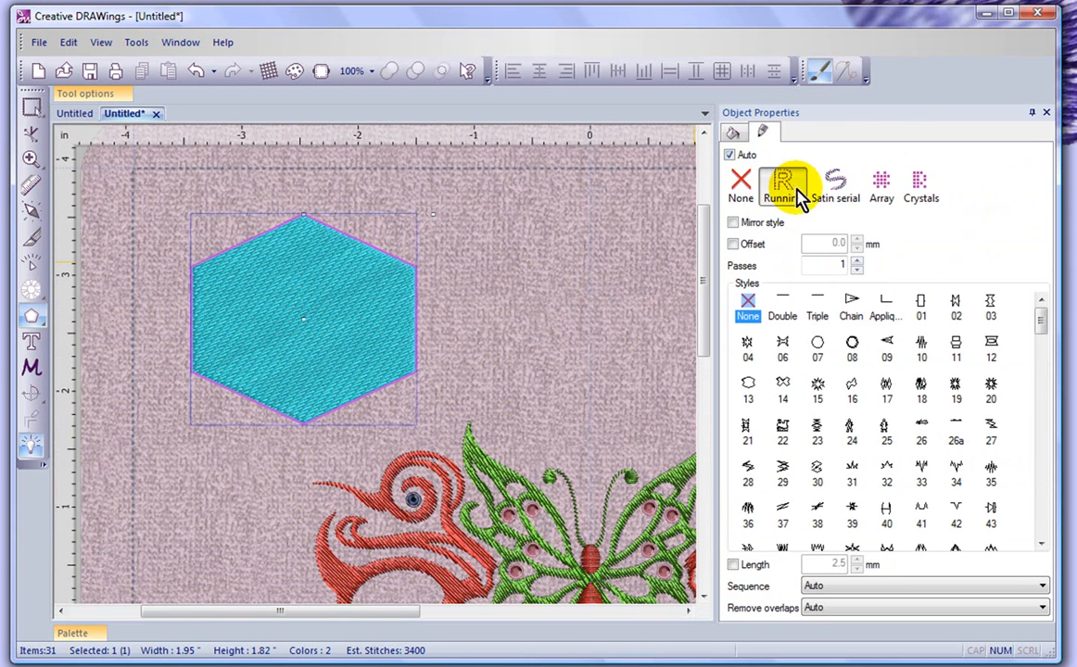
pyautogui.click(927, 200)
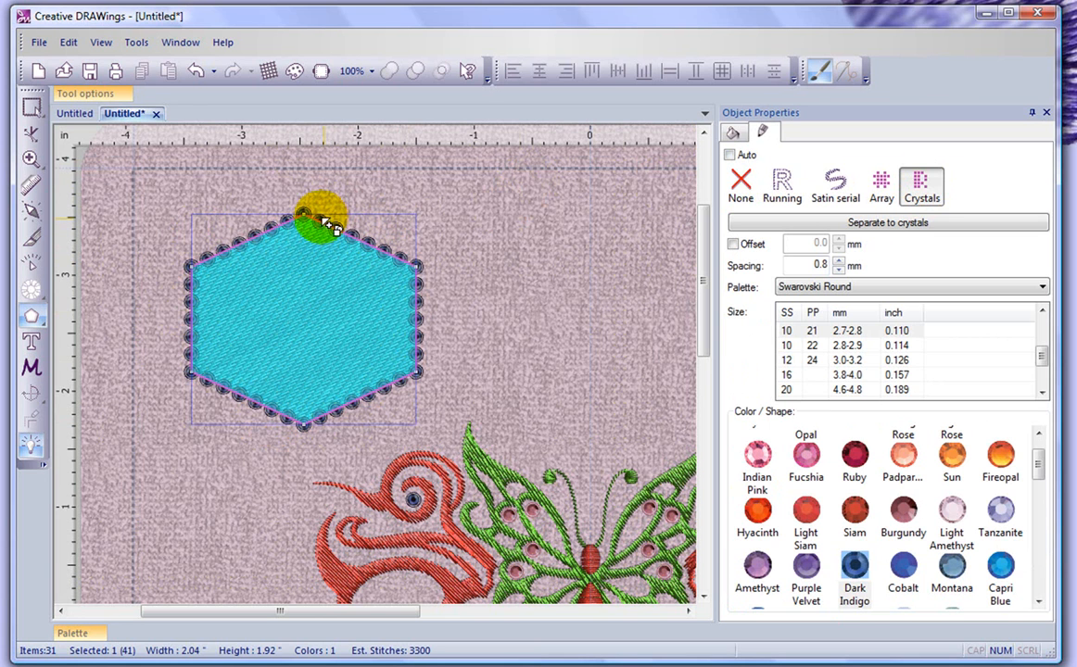
# - Set the color of the hexagon's outline crystals to Siam
pyautogui.moveTo(120, 92)
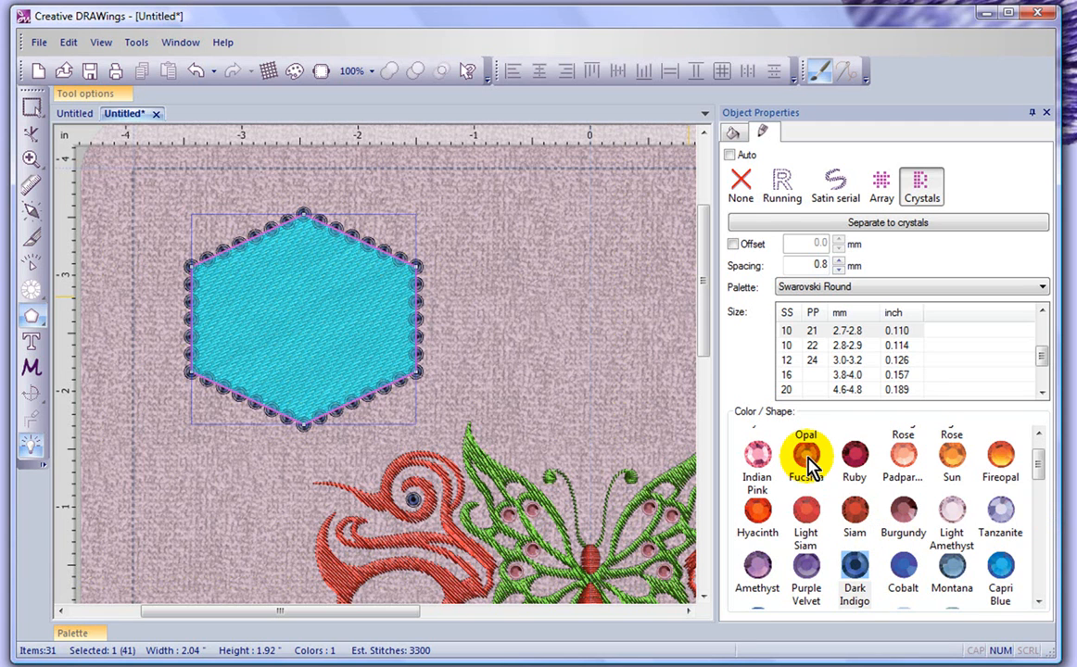
pyautogui.scroll(-1, 1042, 472)
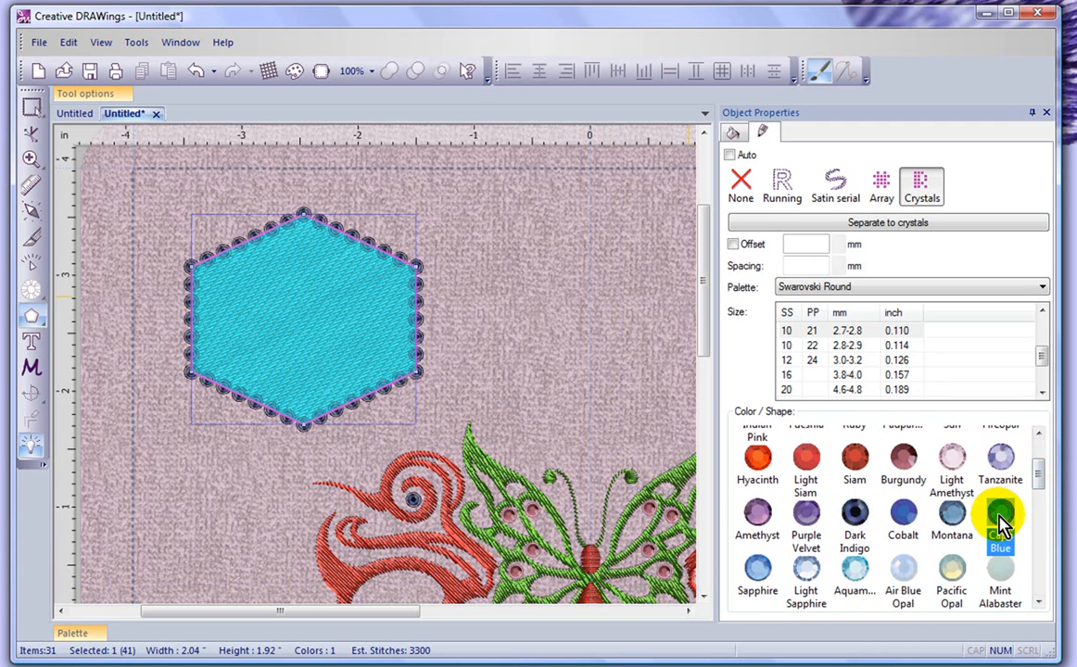
pyautogui.click(854, 461)
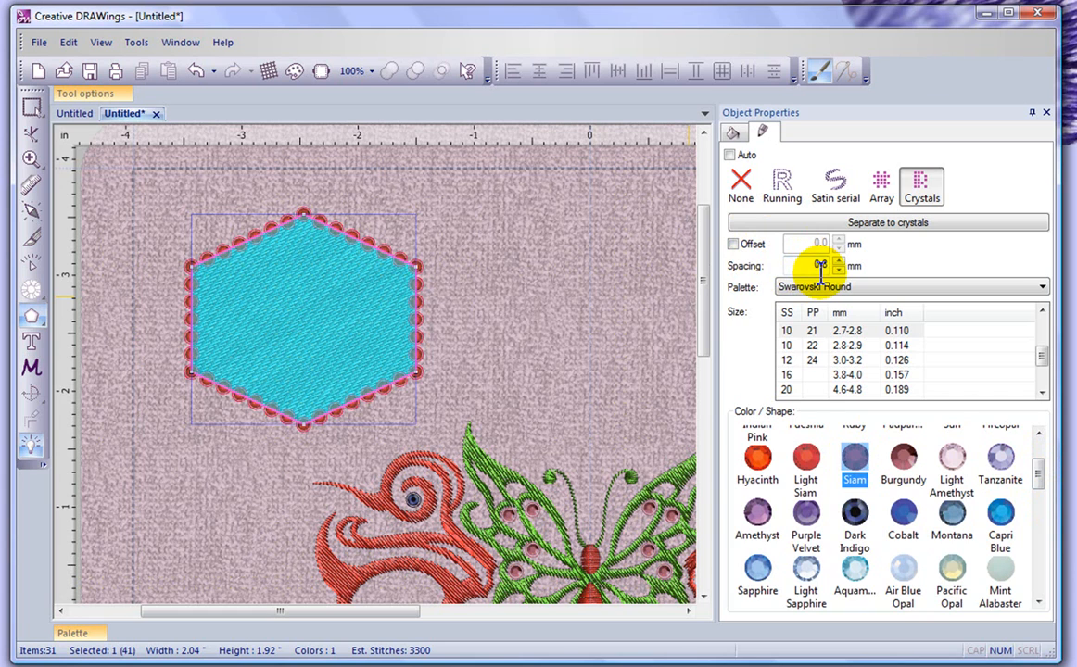
# - Set the spacing between the hexagon's outline crystals to 2.0 mm
pyautogui.click(383, 326)
pyautogui.scroll(5, 446, 324)
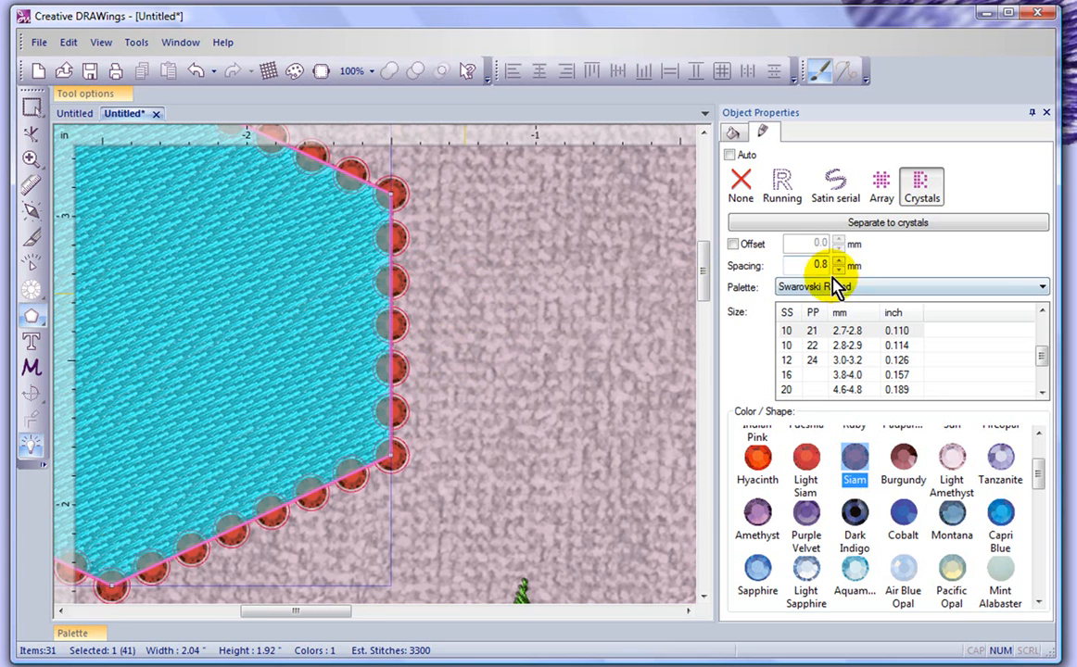
pyautogui.doubleClick(820, 265)
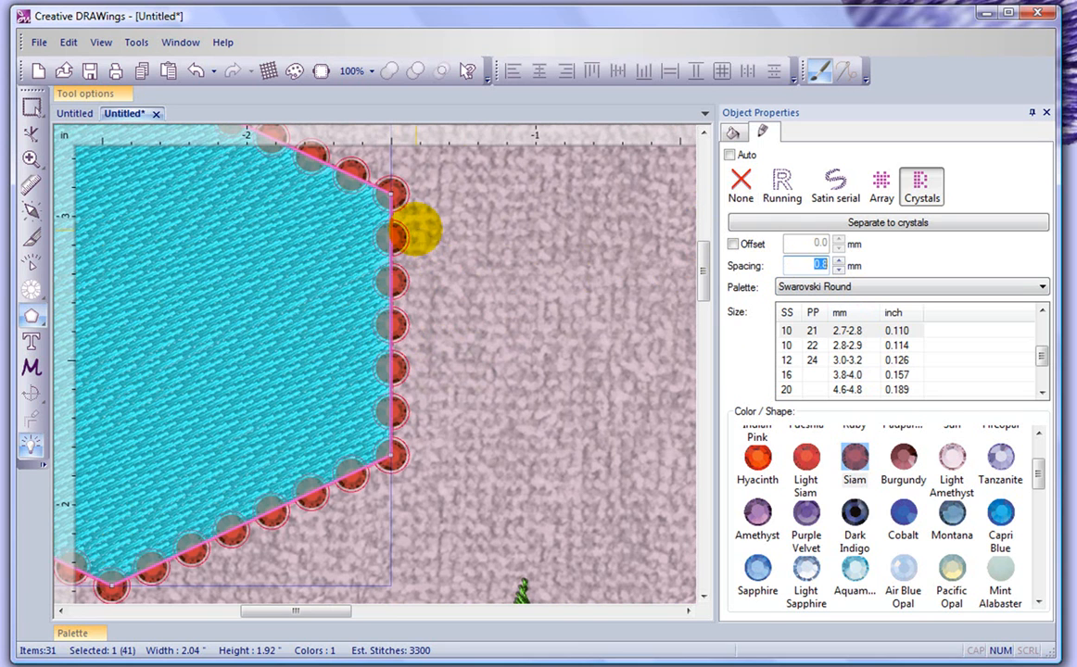
pyautogui.write('2')
pyautogui.press('Return')
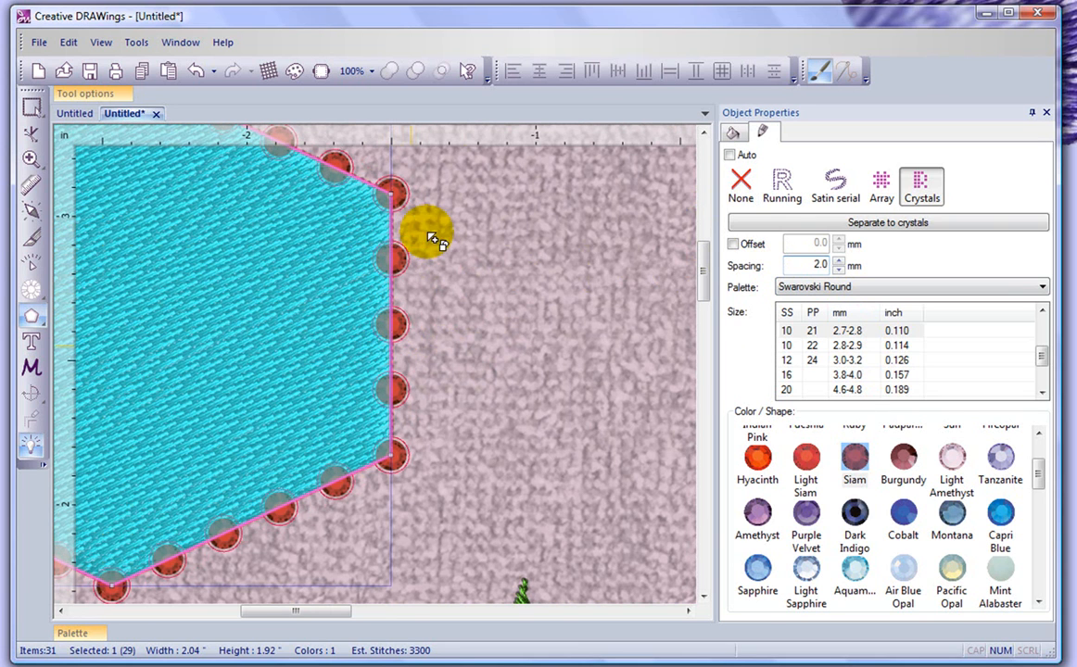
# - Enable the offset for the hexagon's outline crystals and set it to 2.0 mm
pyautogui.scroll(-2, 327, 274)
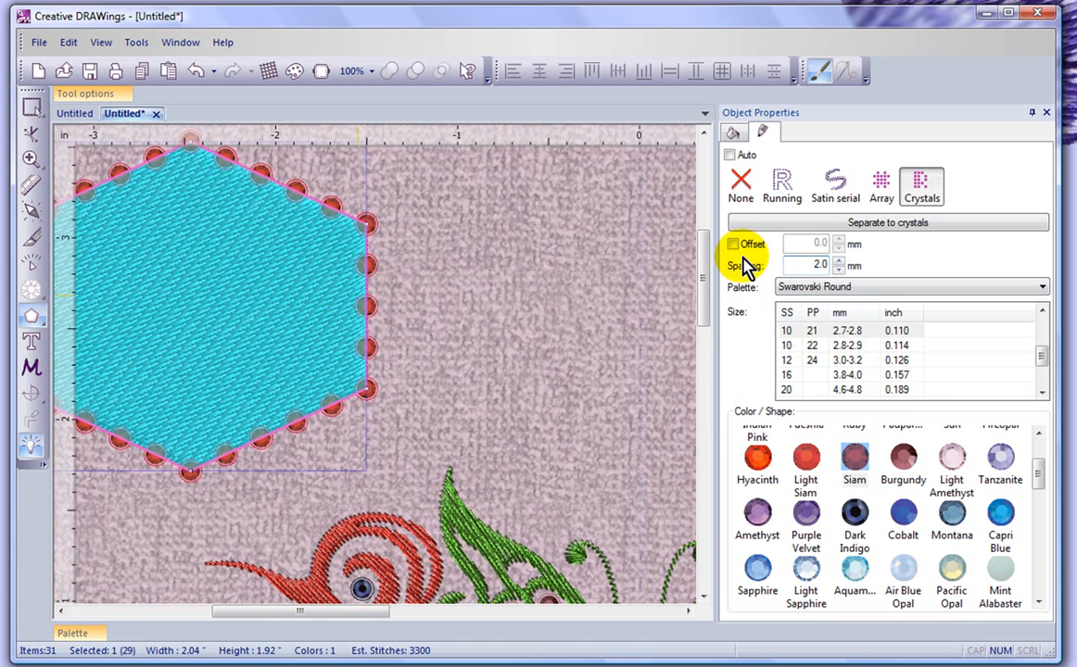
pyautogui.click(733, 246)
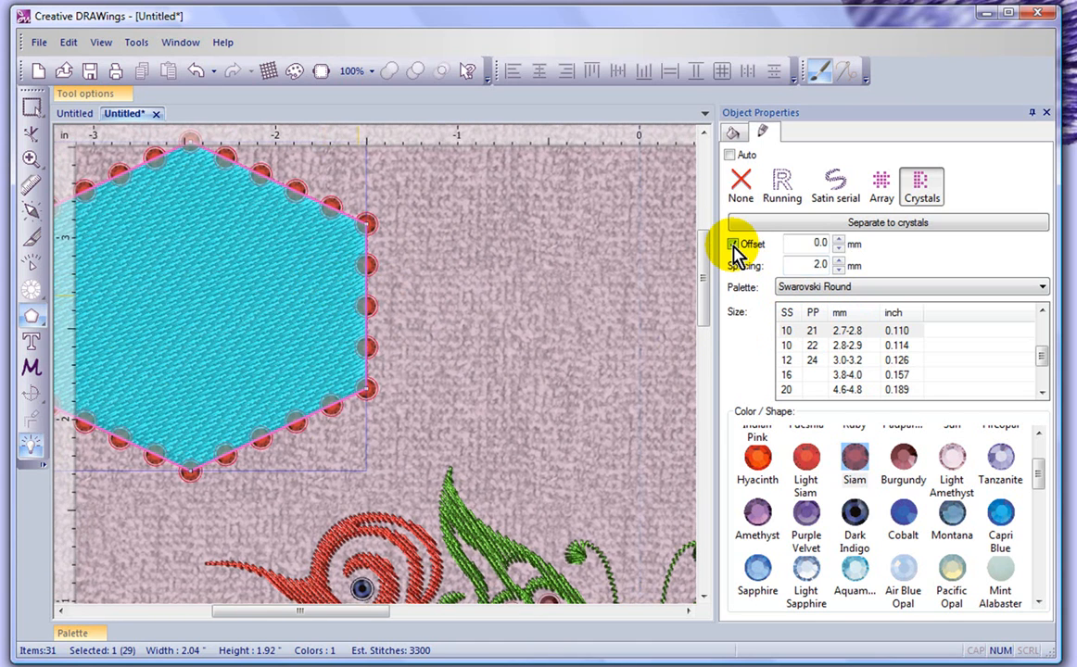
pyautogui.doubleClick(819, 244)
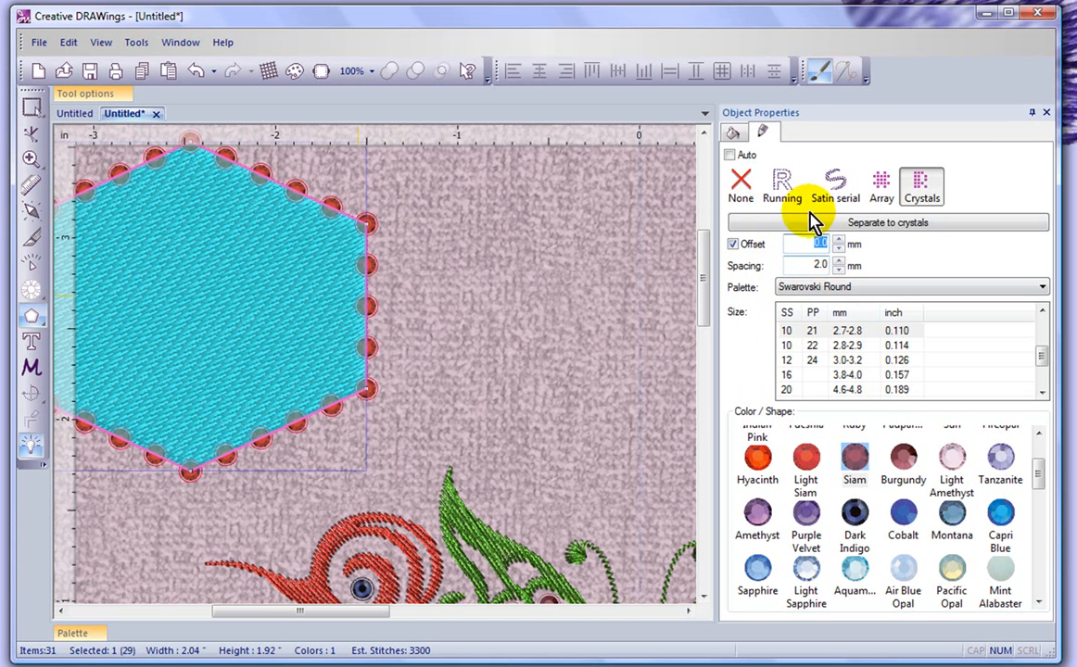
pyautogui.write('2')
pyautogui.press('Return')
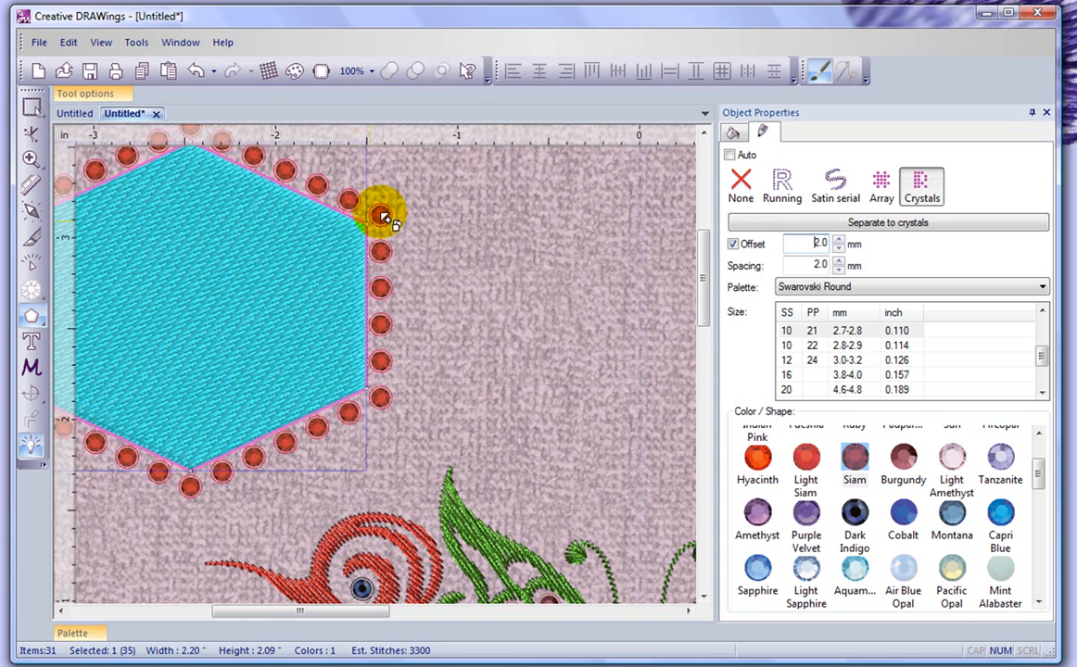
# - Set the outline crystals' offset to -2.0 mm to move them inside the hexagon
pyautogui.doubleClick(816, 243)
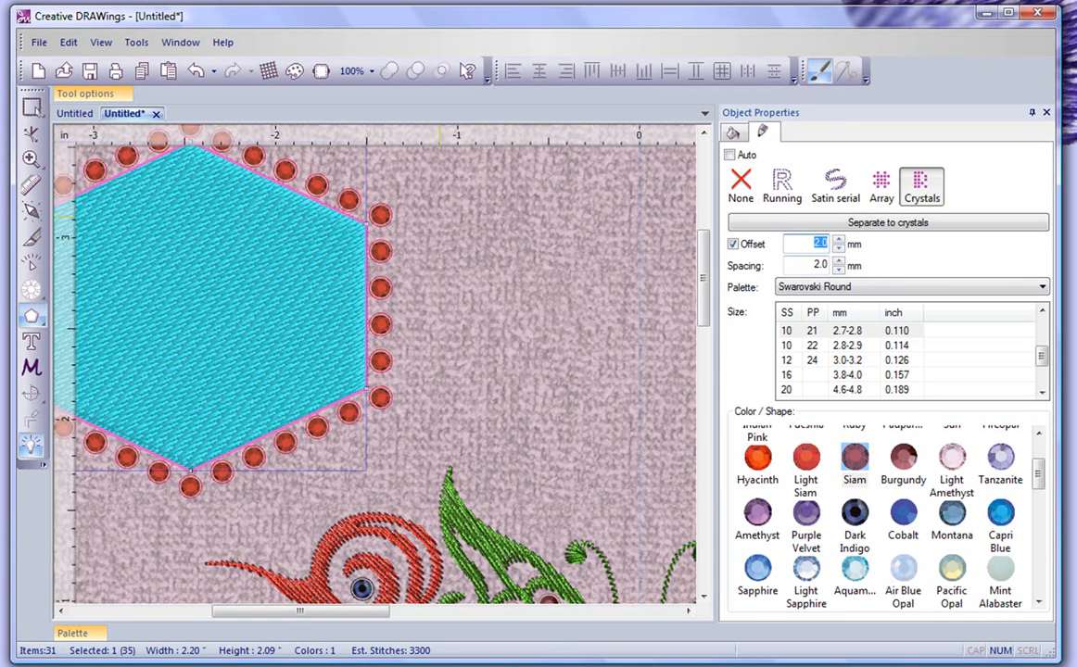
pyautogui.write('-2')
pyautogui.press('Return')
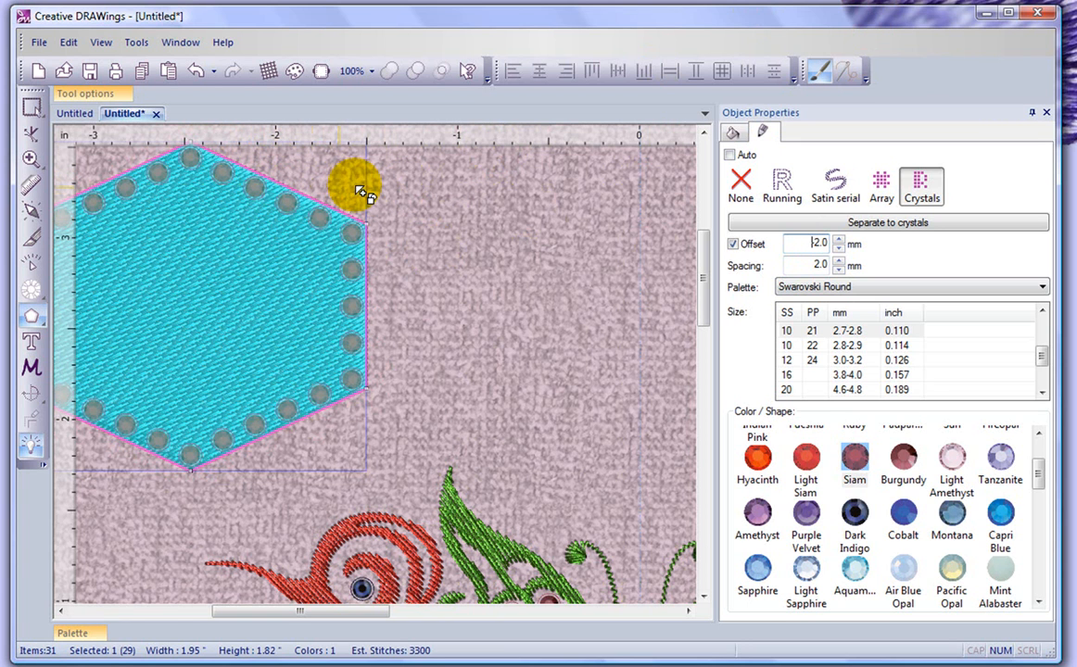
# - Set the outline crystals' offset to 3.0 mm to move them outside the hexagon
pyautogui.write('-')
pyautogui.doubleClick(802, 247)
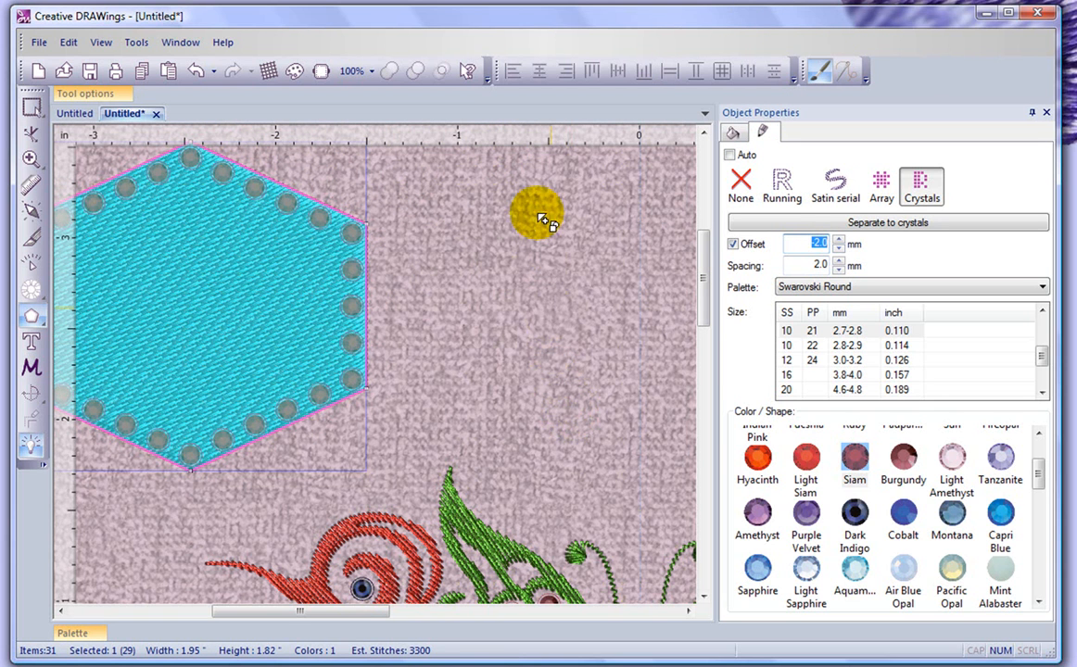
pyautogui.press('Return')
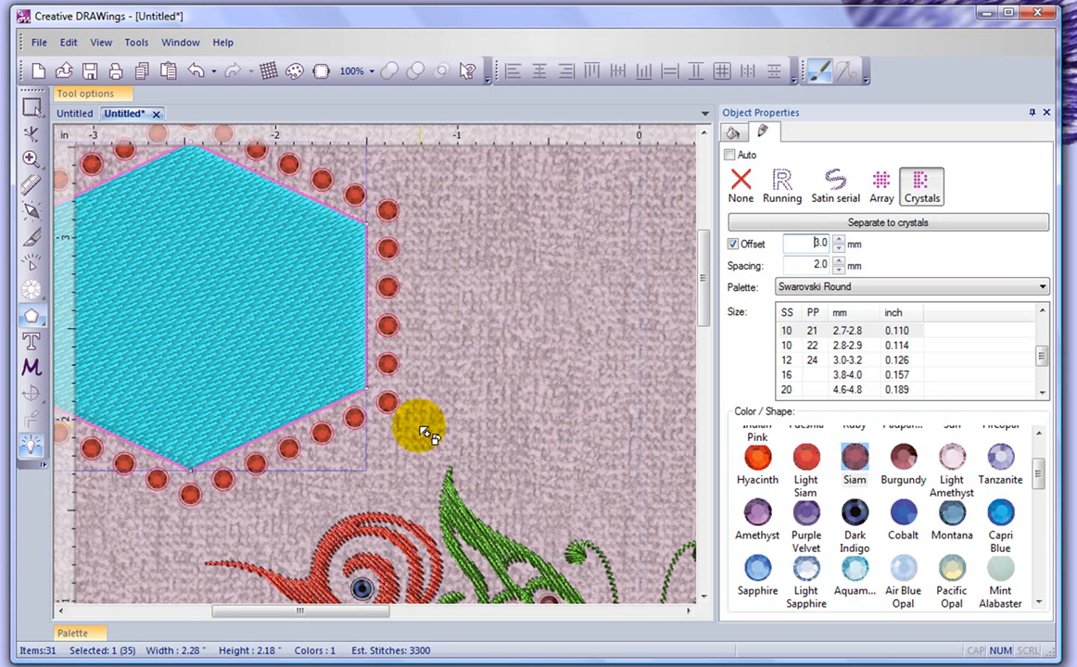
# - Change the hexagon's fill to Crystal fill and set the fill crystals' color to Capri Blue
pyautogui.scroll(-2, 171, 366)
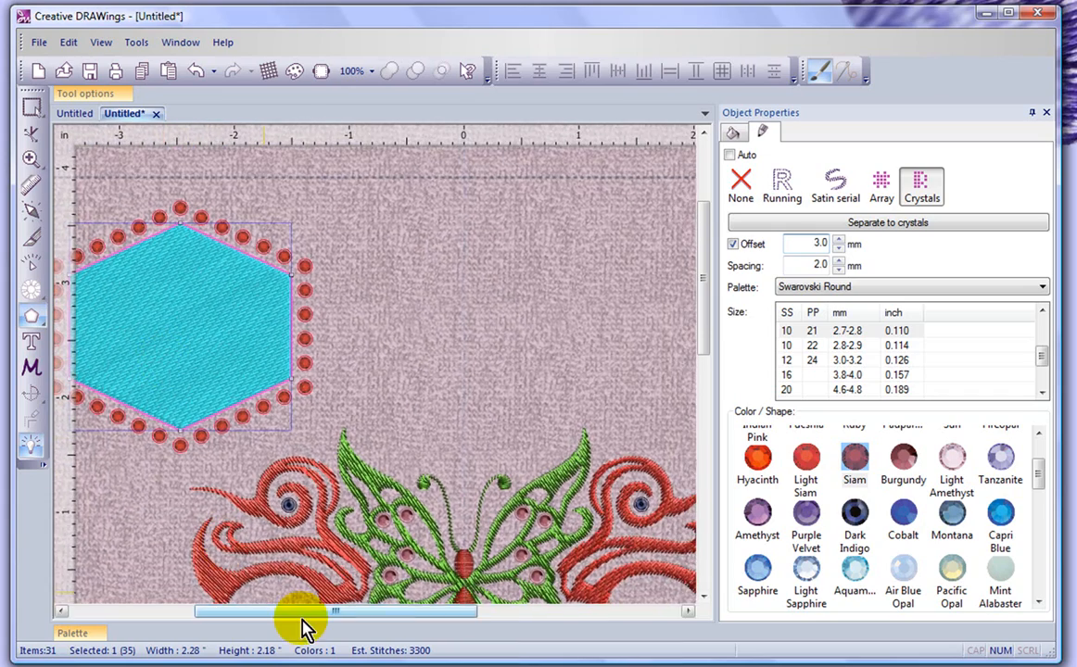
pyautogui.moveTo(305, 621); pyautogui.dragTo(280, 619)
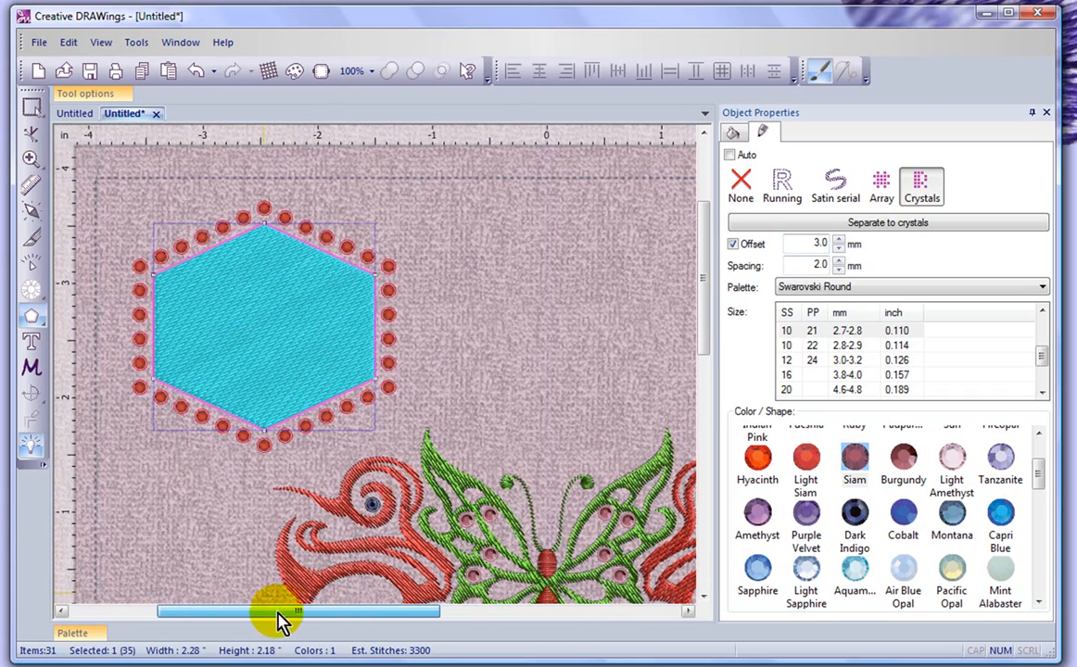
pyautogui.click(733, 135)
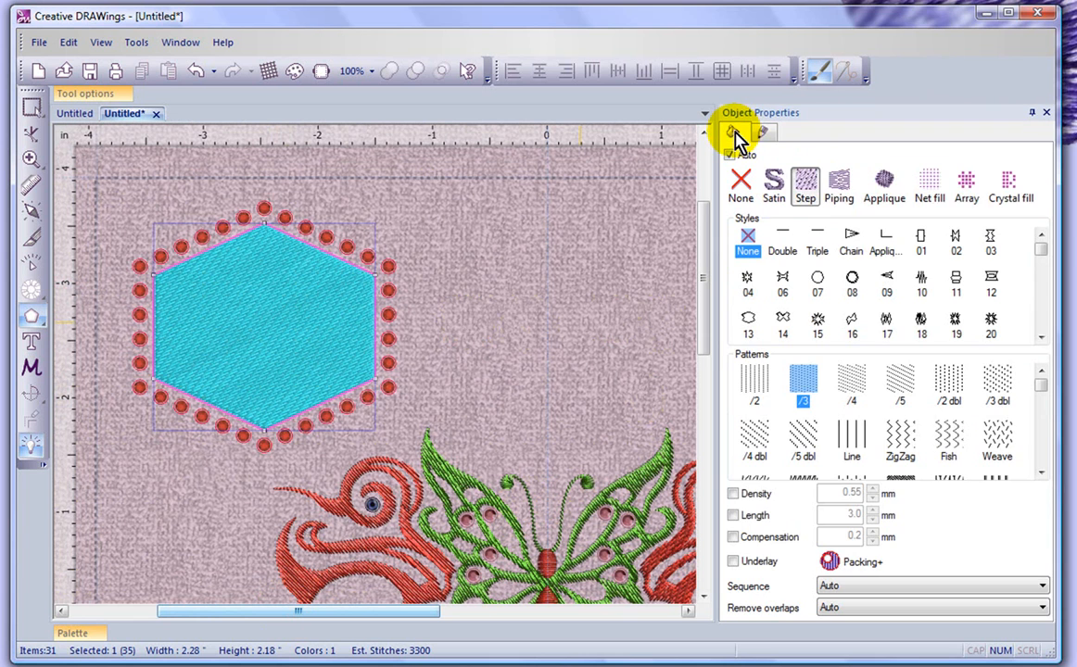
pyautogui.click(1008, 190)
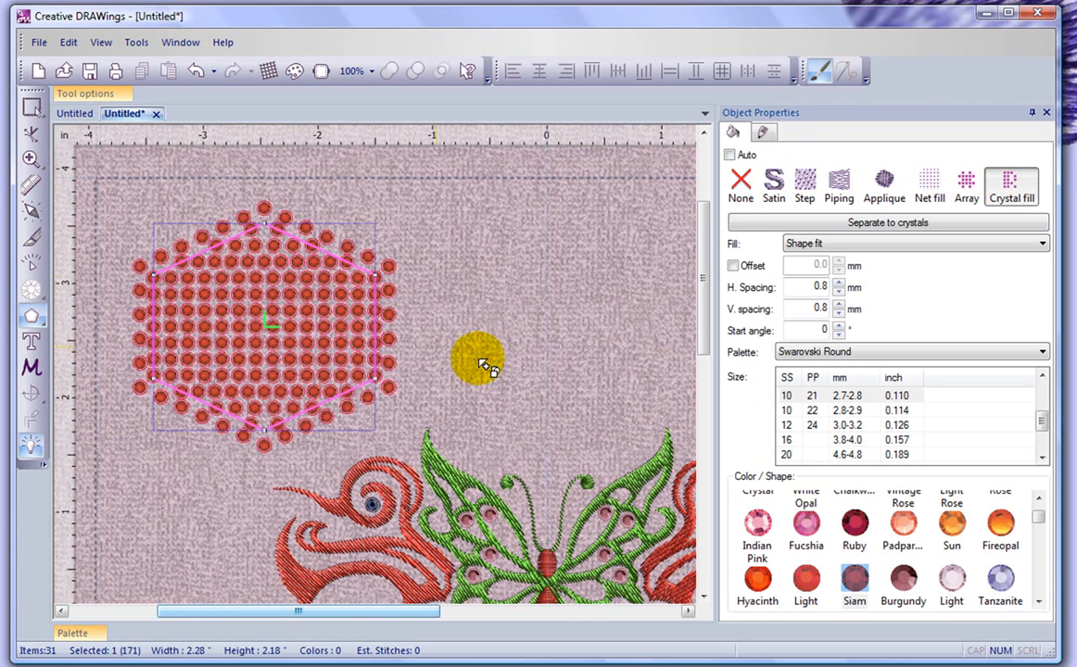
pyautogui.click(1039, 602)
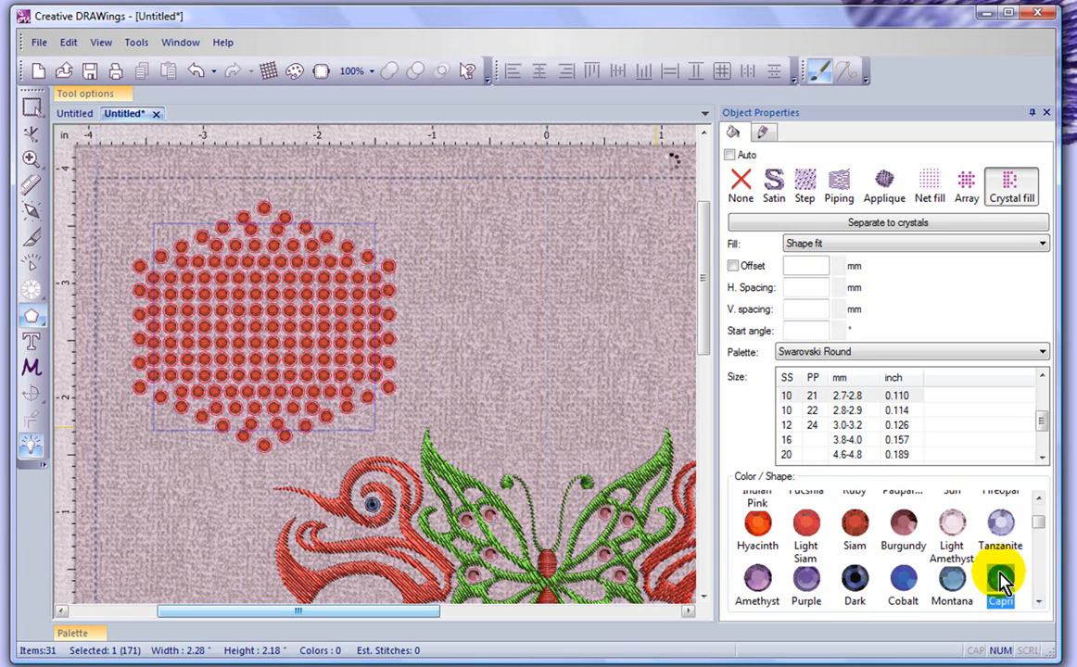
pyautogui.click(1003, 575)
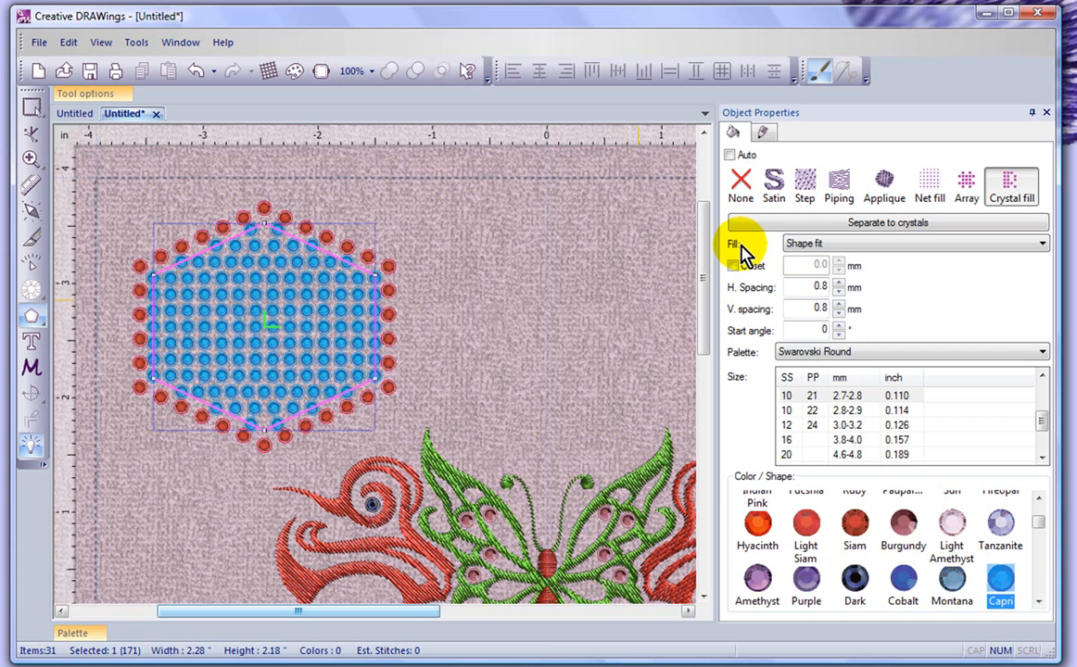
# - Try the Rectangle and then the Circular pattern for the hexagon's crystal fill
pyautogui.click(854, 246)
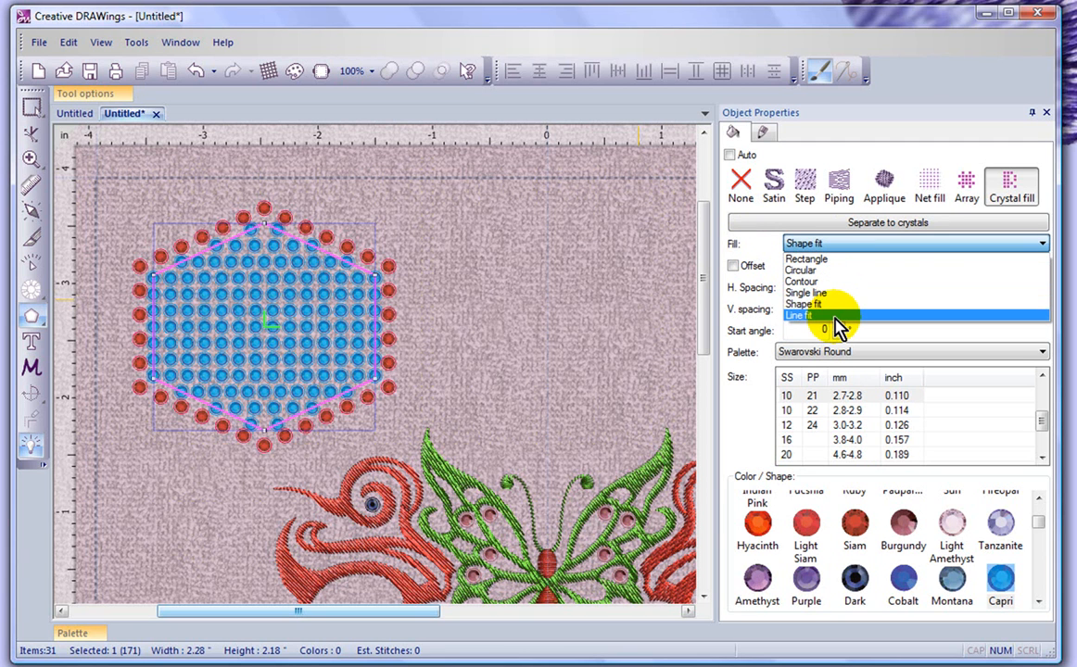
pyautogui.click(840, 260)
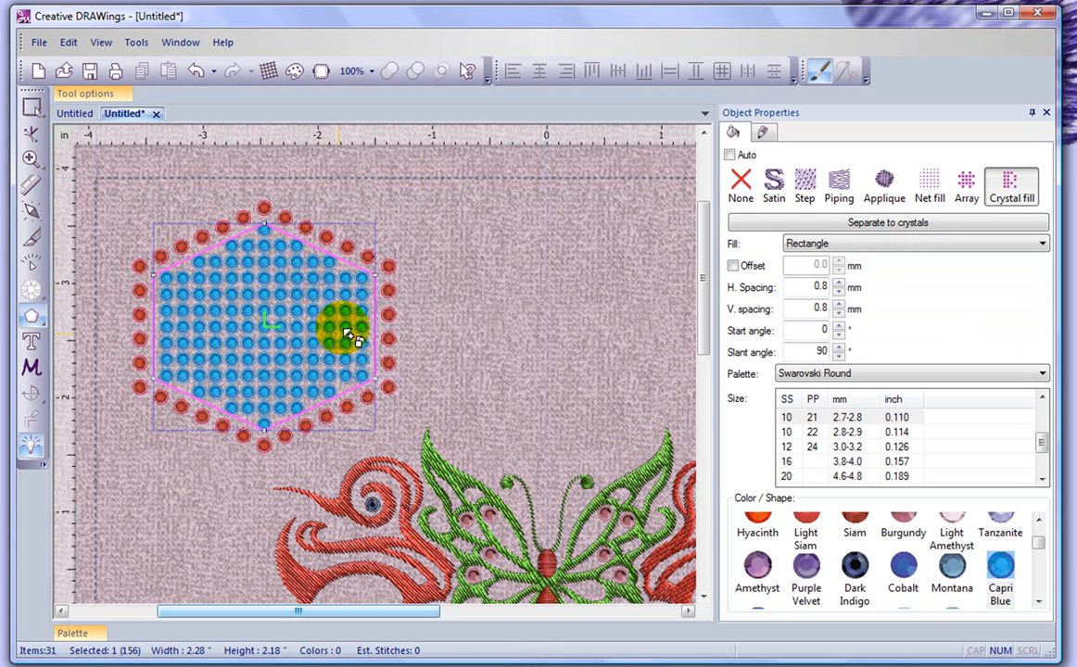
pyautogui.click(817, 246)
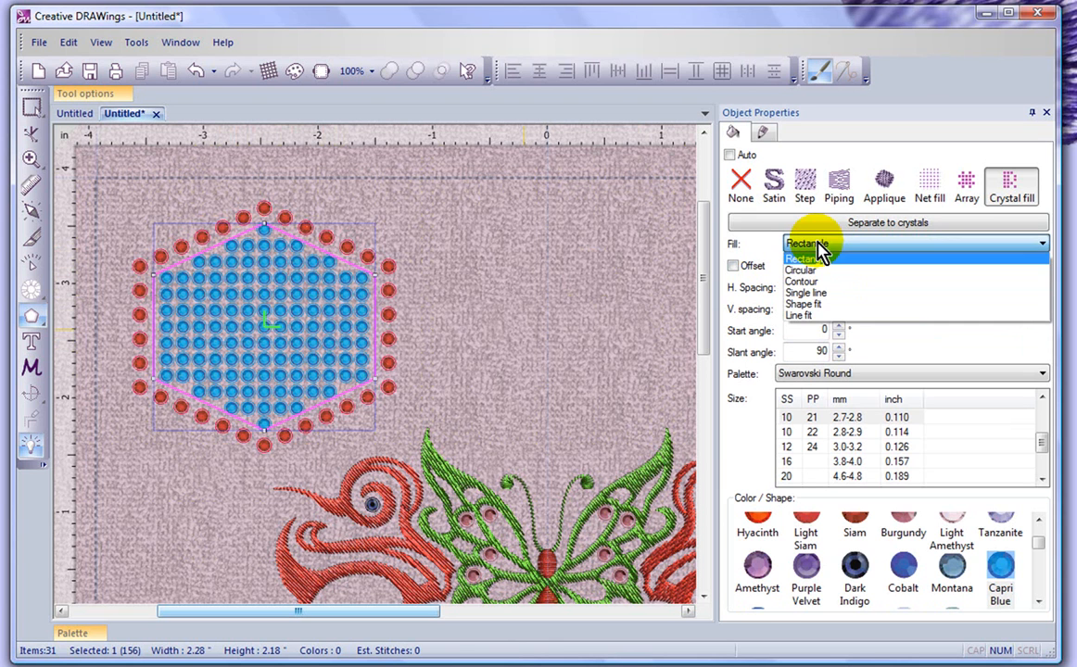
pyautogui.click(802, 270)
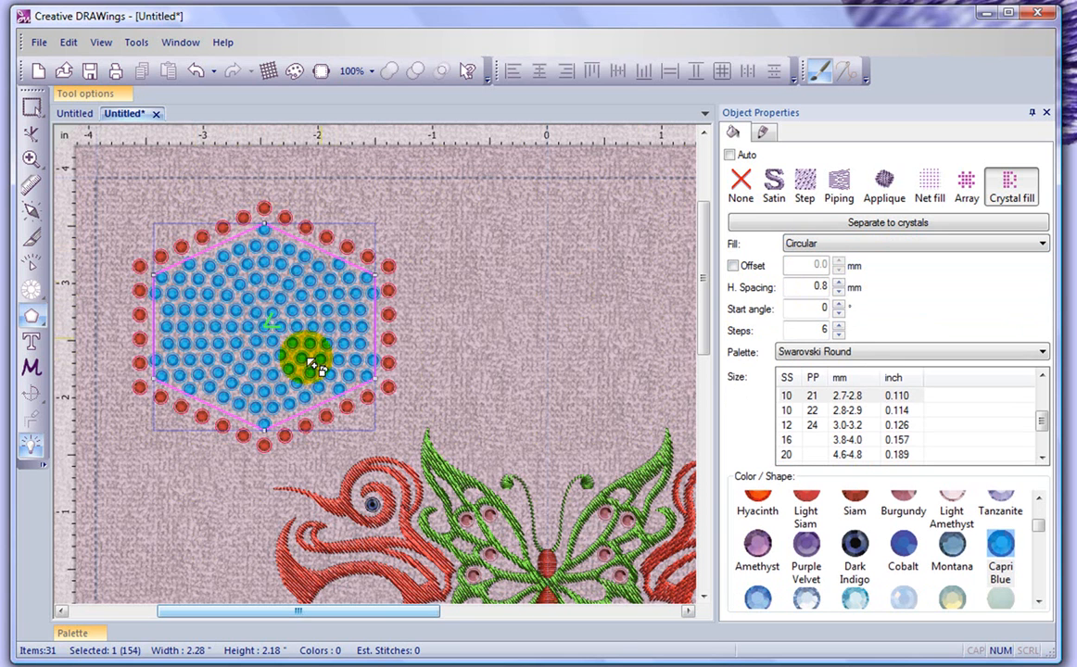
# - Try the Contour and then the Single line pattern for the hexagon's crystal fill
pyautogui.click(917, 246)
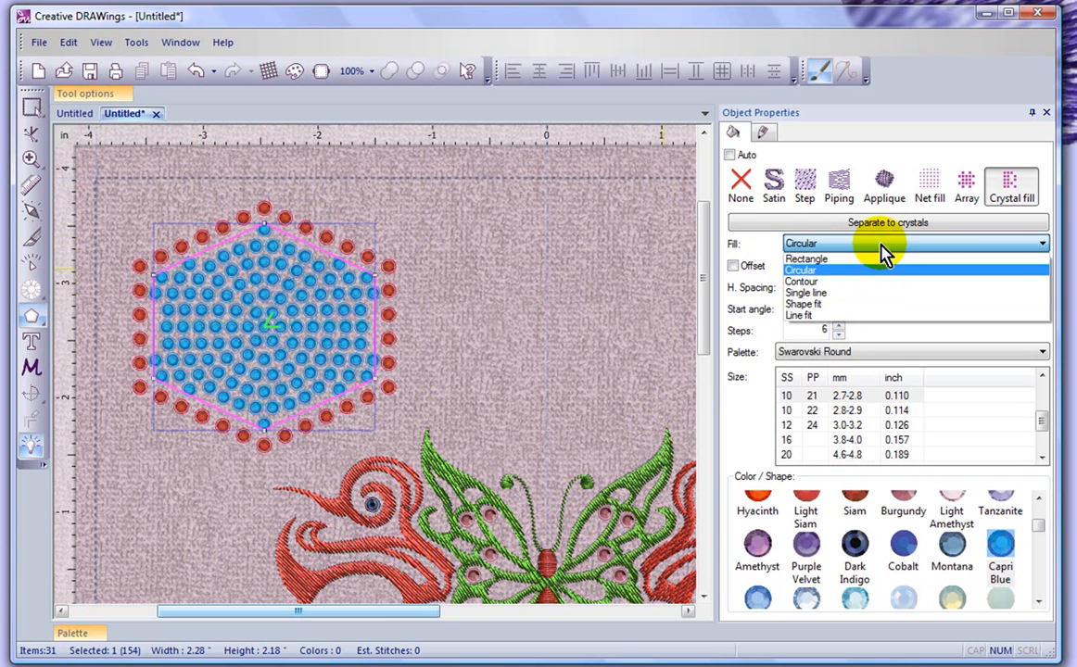
pyautogui.click(813, 287)
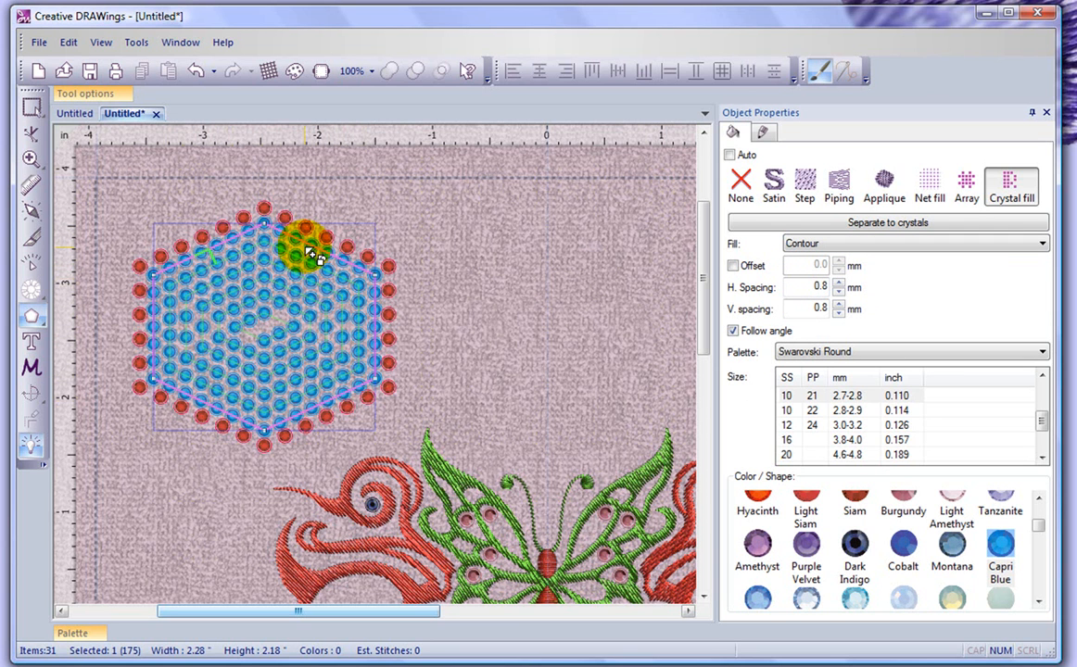
pyautogui.click(828, 245)
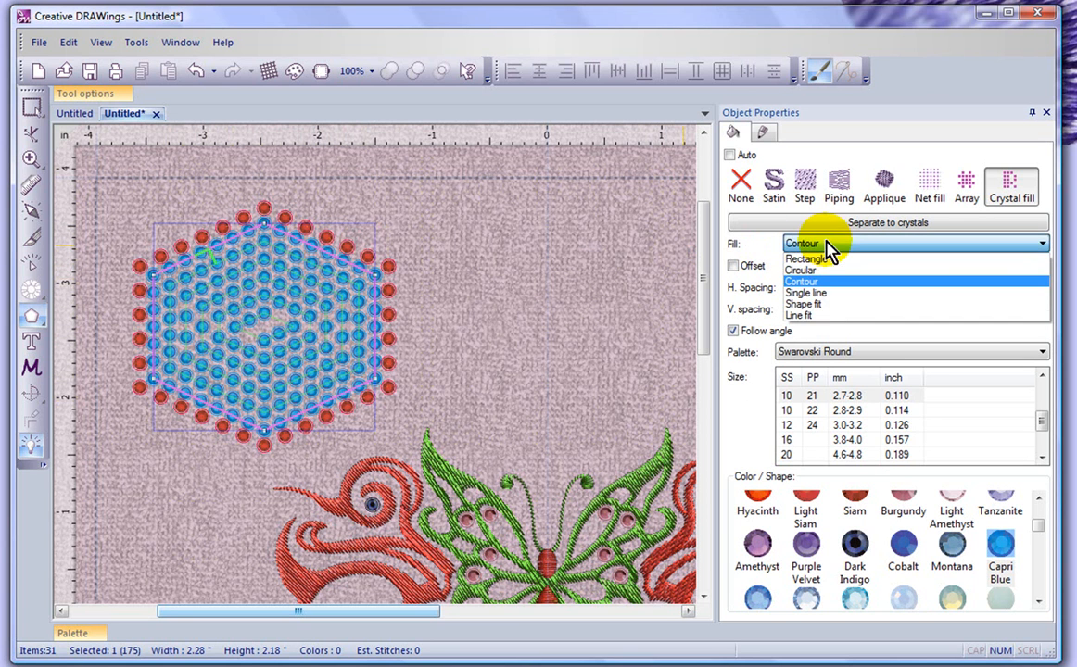
pyautogui.click(831, 294)
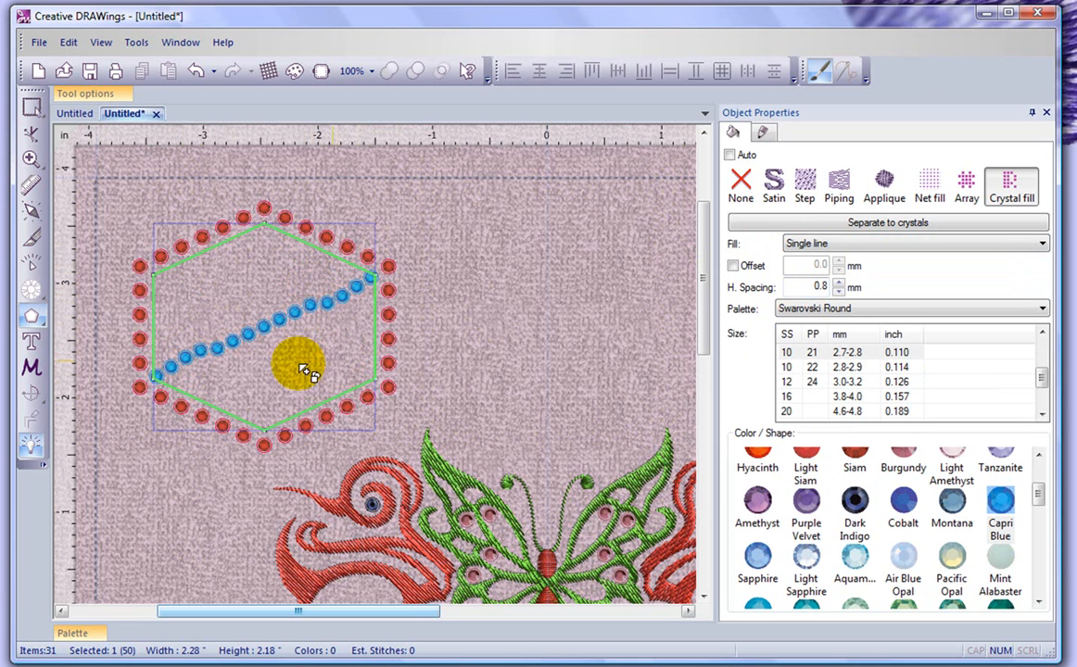
# - Switch the hexagon's crystal fill to Shape fit and then to Line fit
pyautogui.click(837, 247)
pyautogui.click(818, 297)
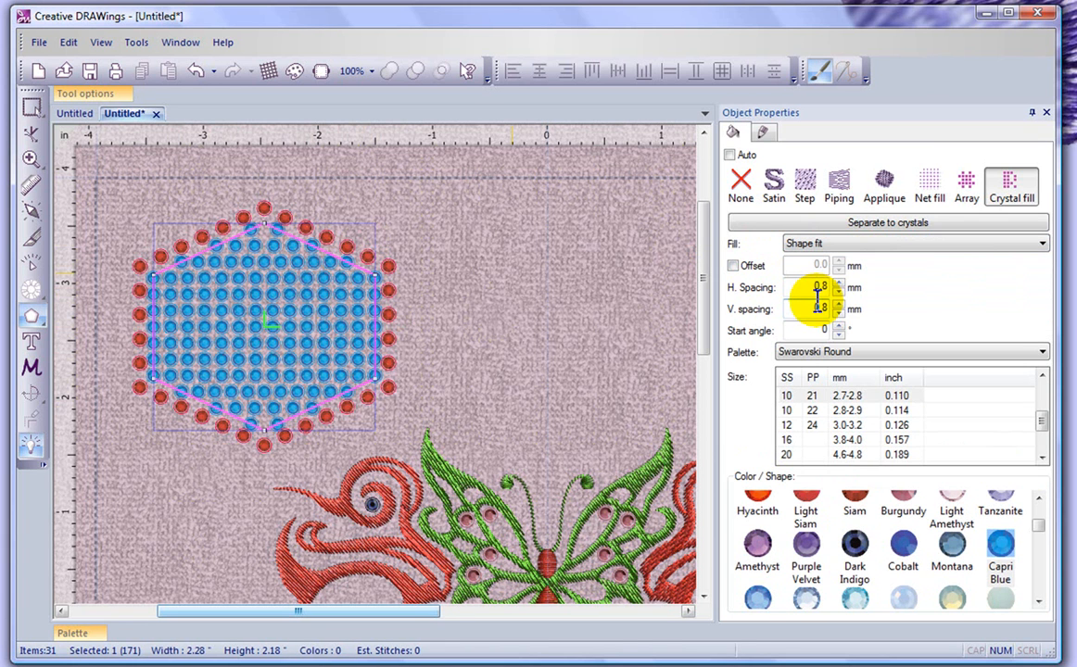
pyautogui.click(854, 243)
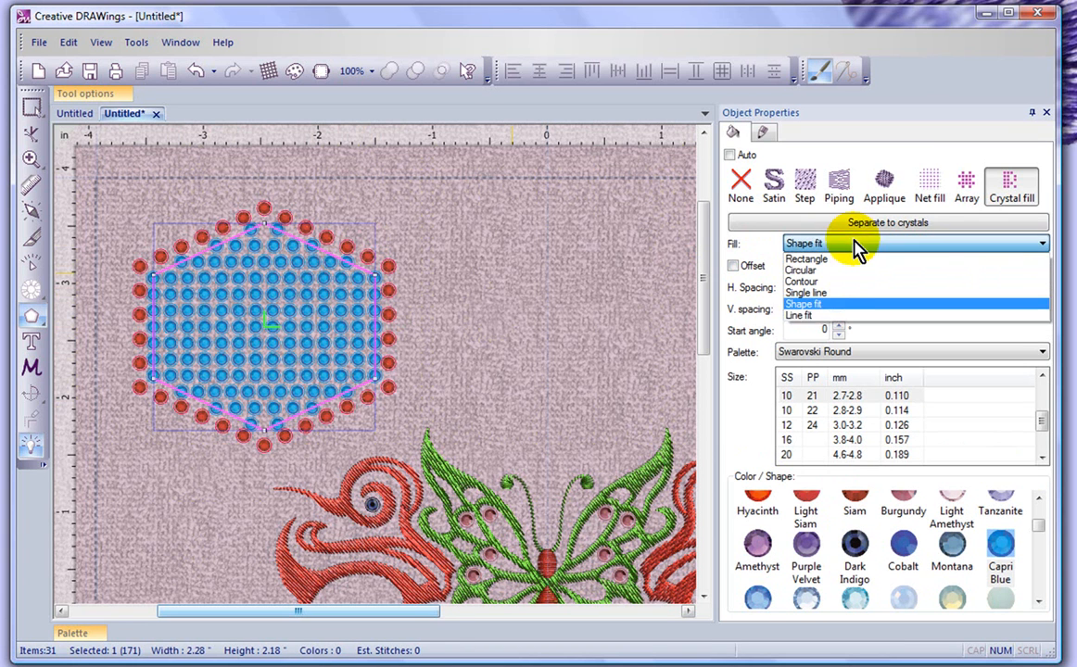
pyautogui.click(824, 315)
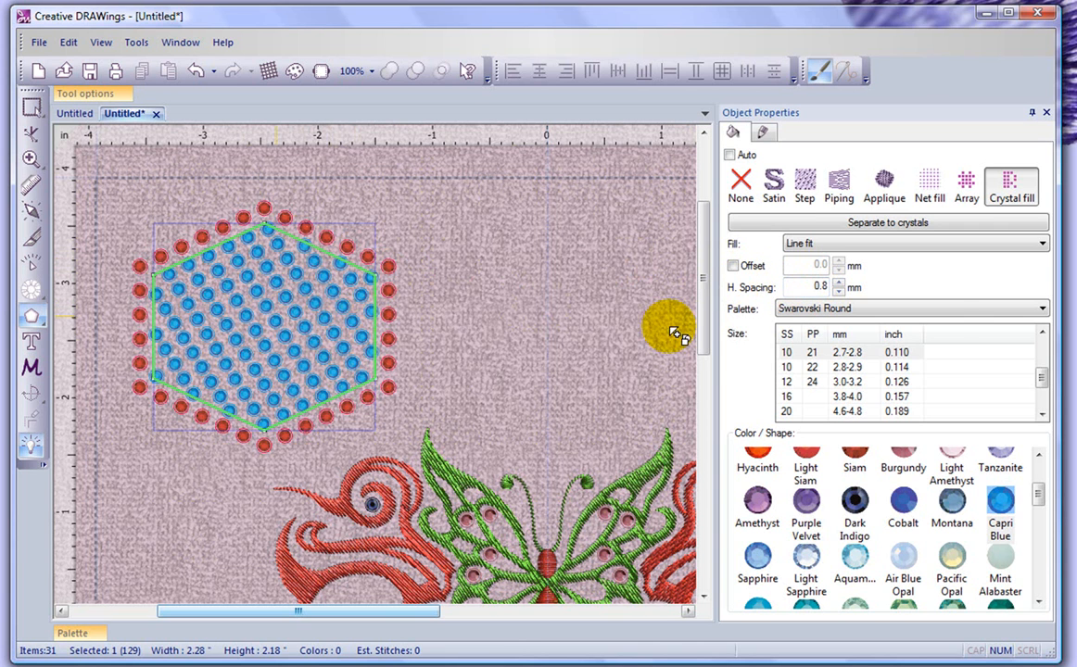
# - Set the horizontal spacing of the Line fit crystal fill to 2.0 mm
pyautogui.doubleClick(820, 286)
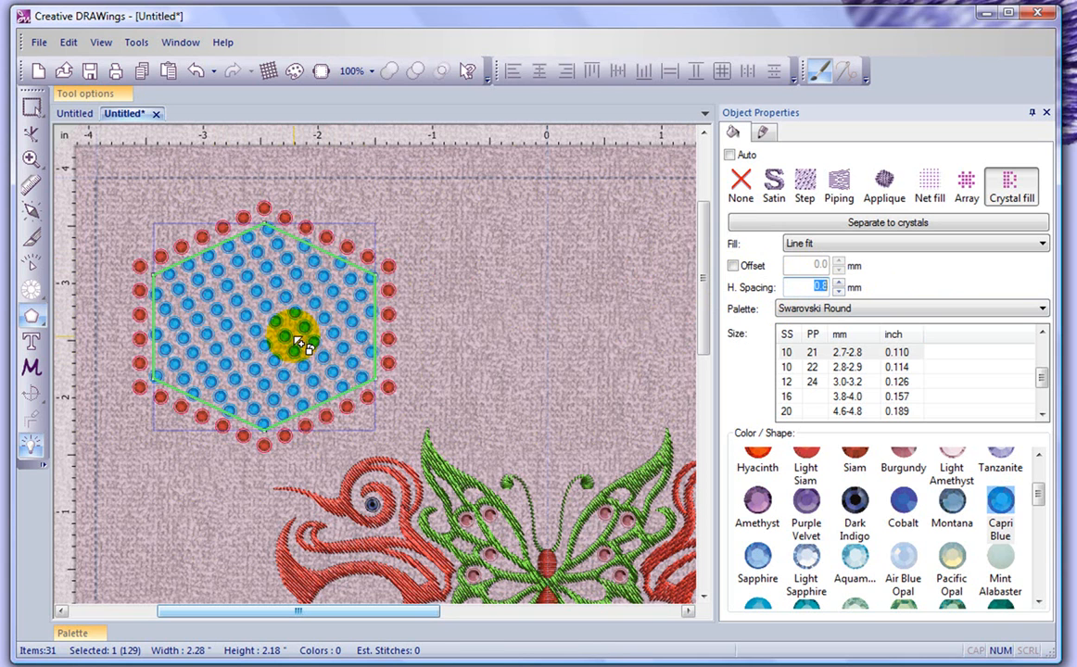
pyautogui.write('2')
pyautogui.press('Return')
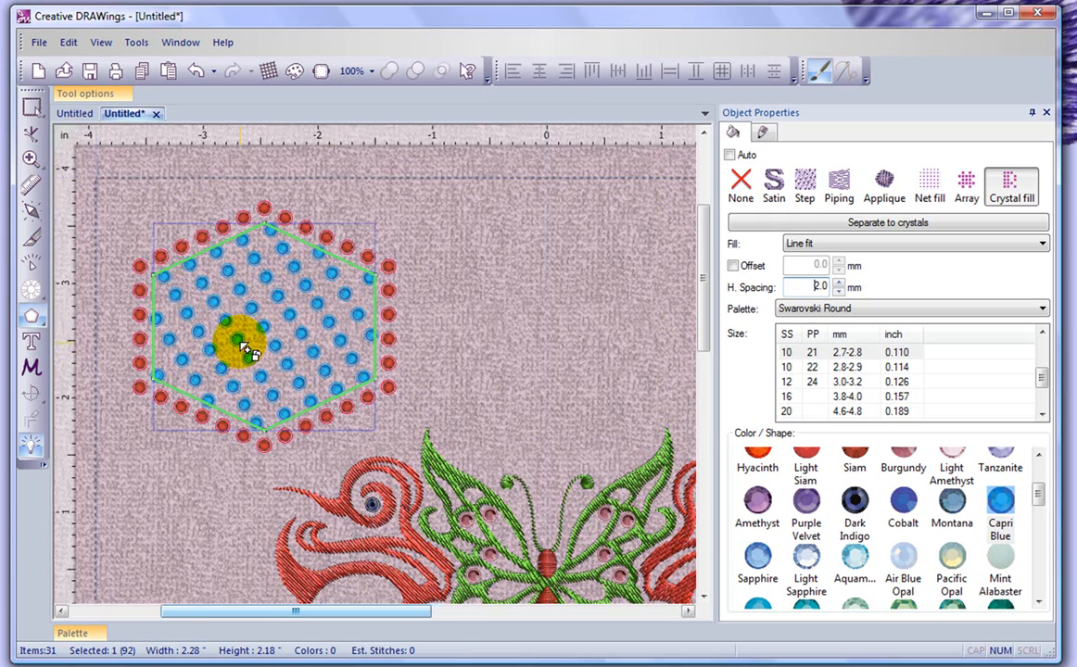
# - Increase the horizontal spacing of the Line fit crystal fill to 3.0 mm
pyautogui.scroll(3, 242, 352)
pyautogui.scroll(2, 199, 294)
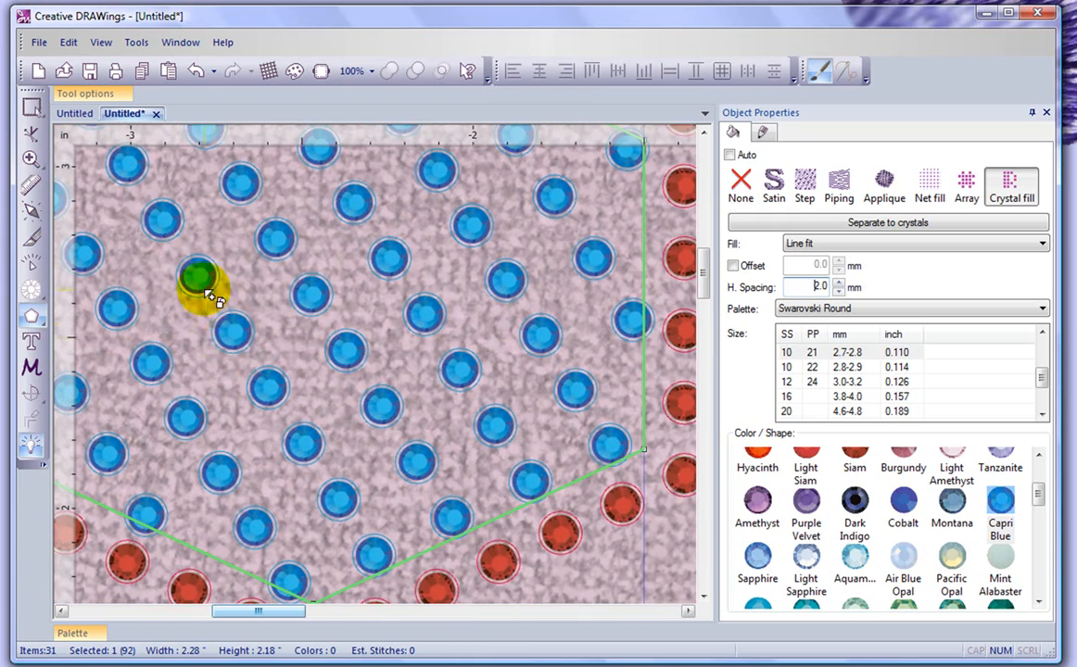
pyautogui.doubleClick(820, 286)
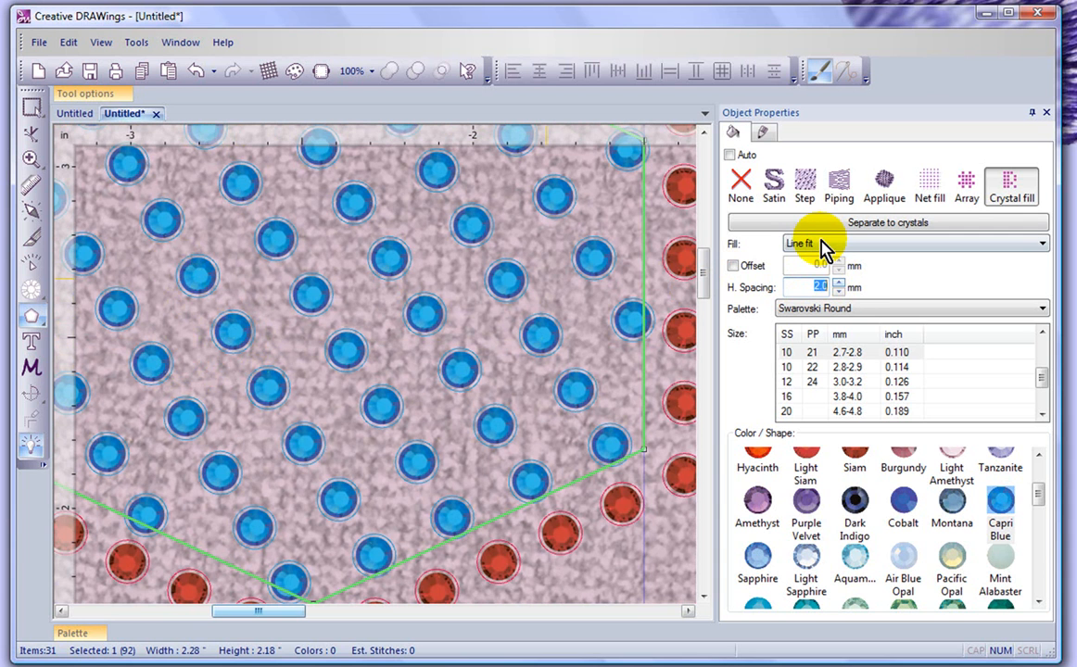
pyautogui.write('3')
pyautogui.press('Return')
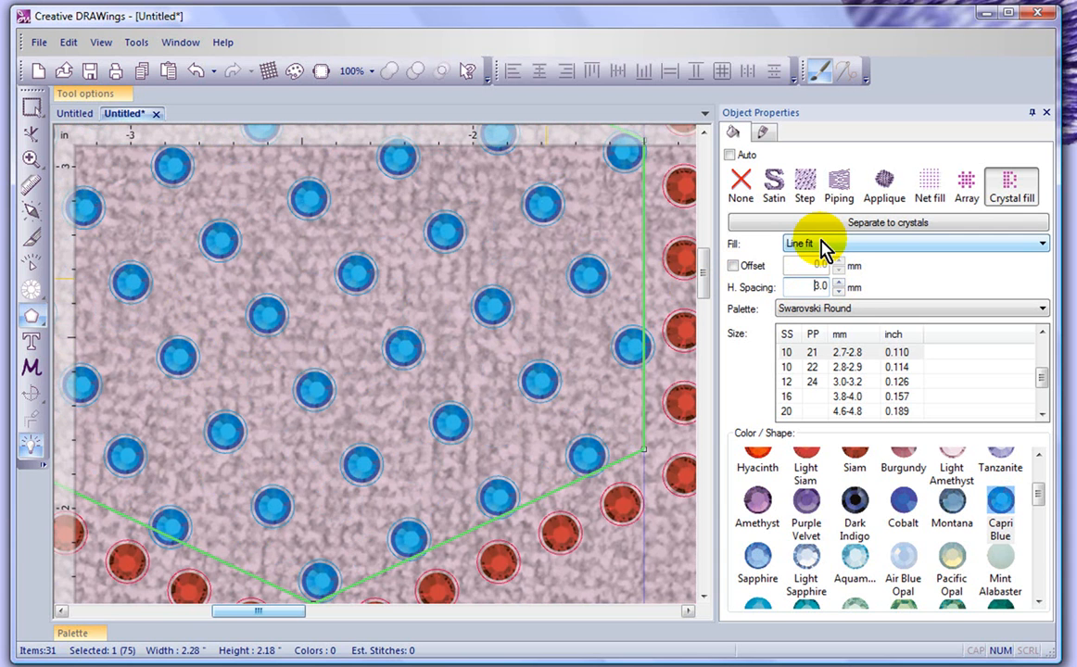
# - Change the hexagon's crystal fill to Rectangle and set its horizontal spacing to 1.0 mm
pyautogui.scroll(-3, 423, 322)
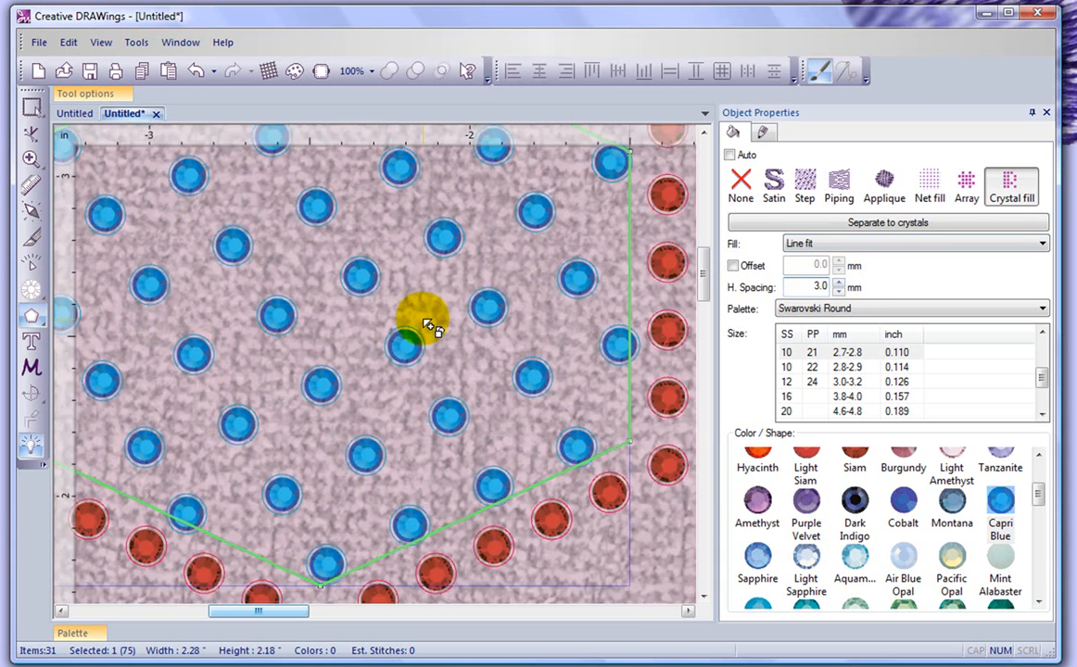
pyautogui.scroll(-1, 422, 322)
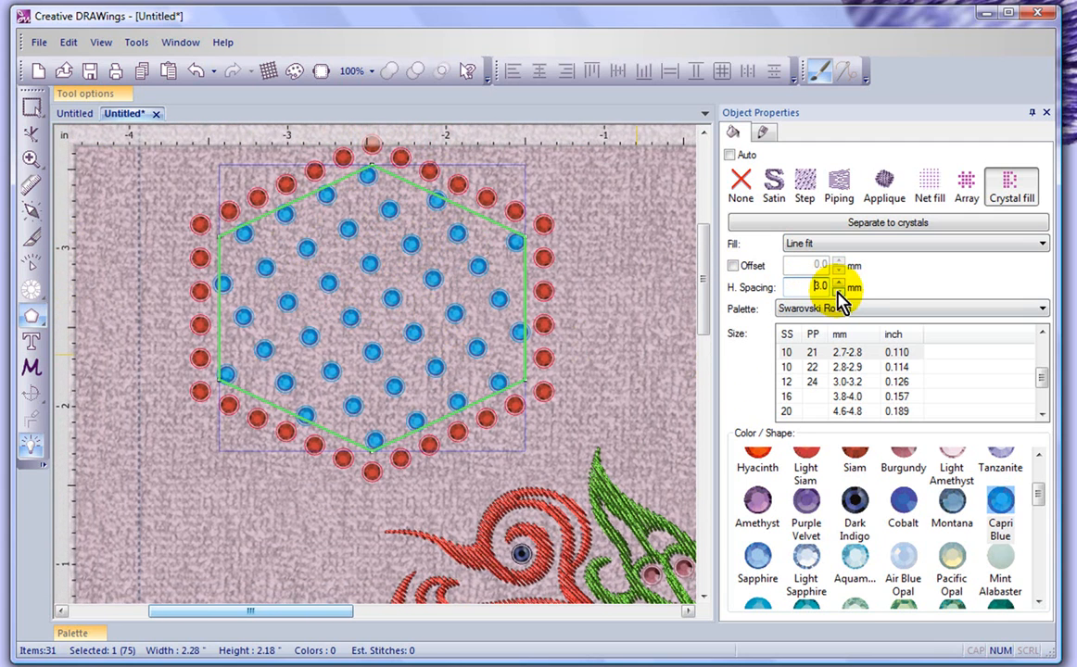
pyautogui.click(866, 245)
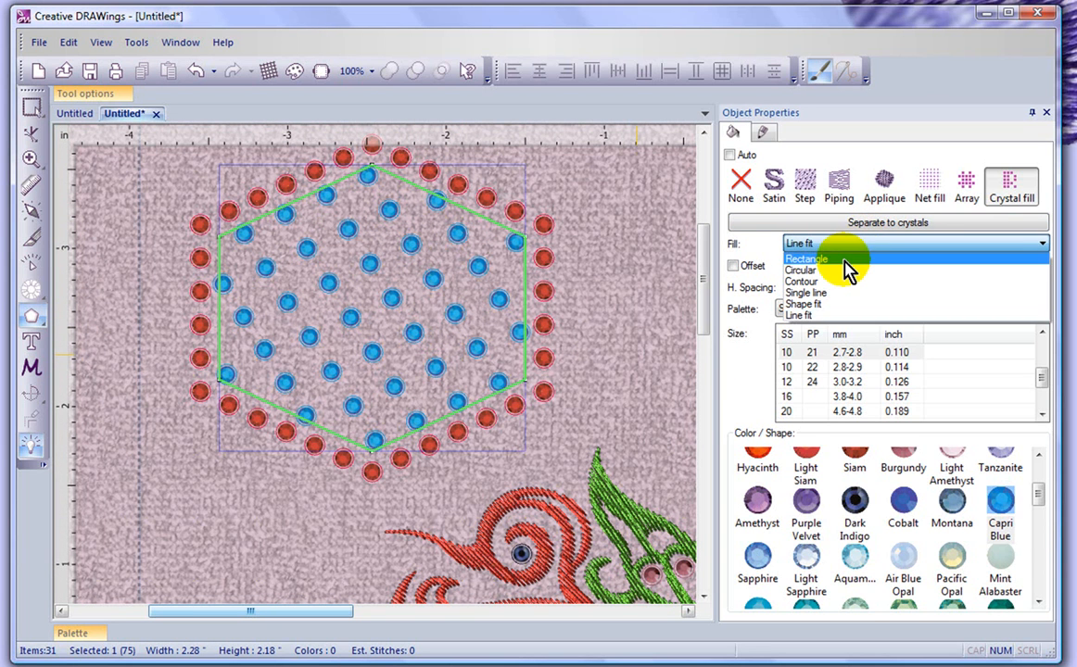
pyautogui.click(807, 259)
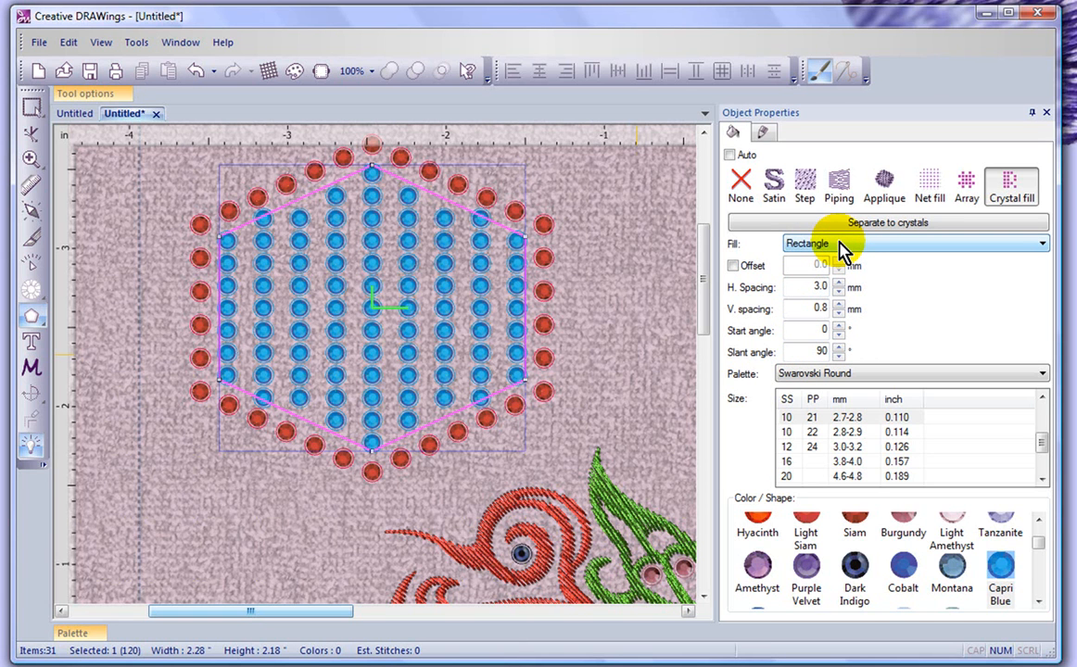
pyautogui.doubleClick(819, 287)
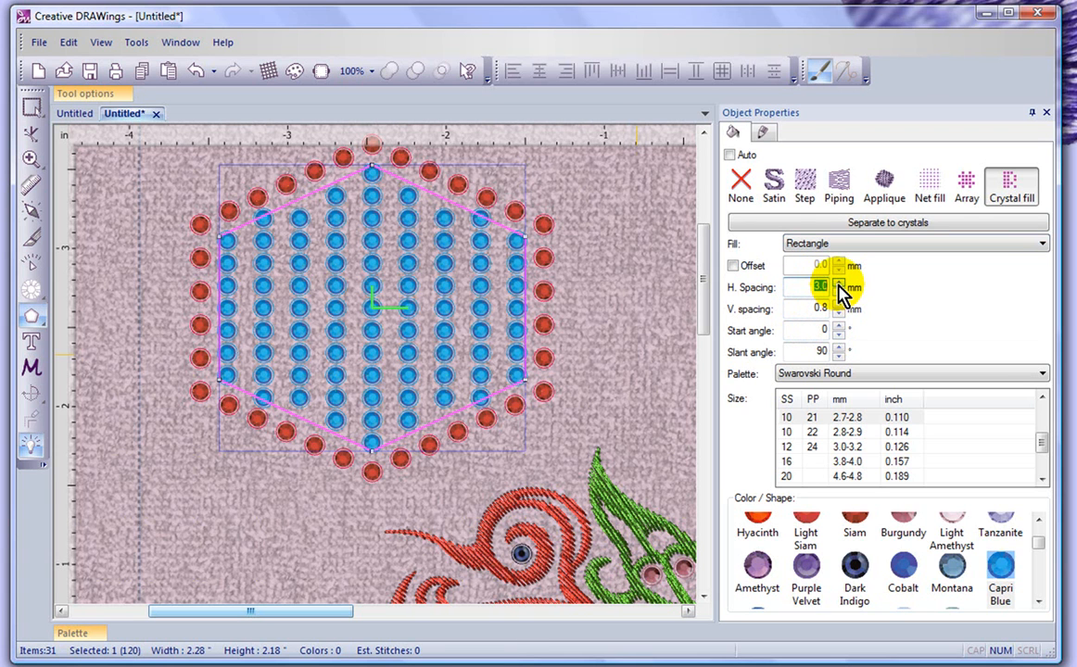
pyautogui.write('1')
pyautogui.press('Return')
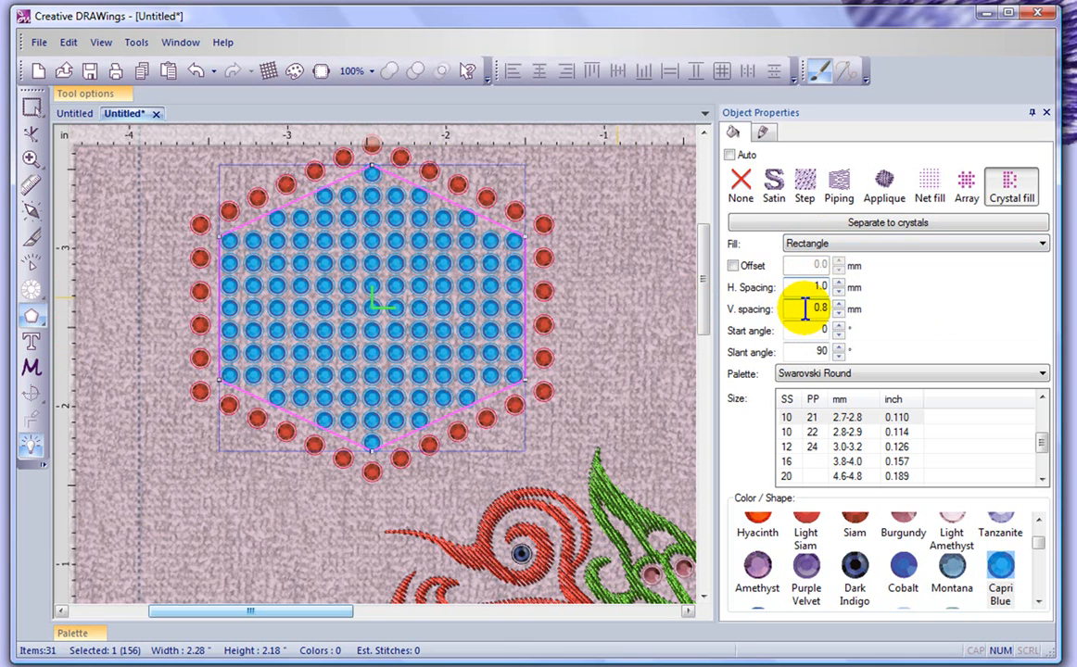
# - Set the Rectangle fill's vertical spacing to 2.0 mm and its horizontal spacing to 3.0 mm
pyautogui.moveTo(809, 308); pyautogui.dragTo(836, 308)
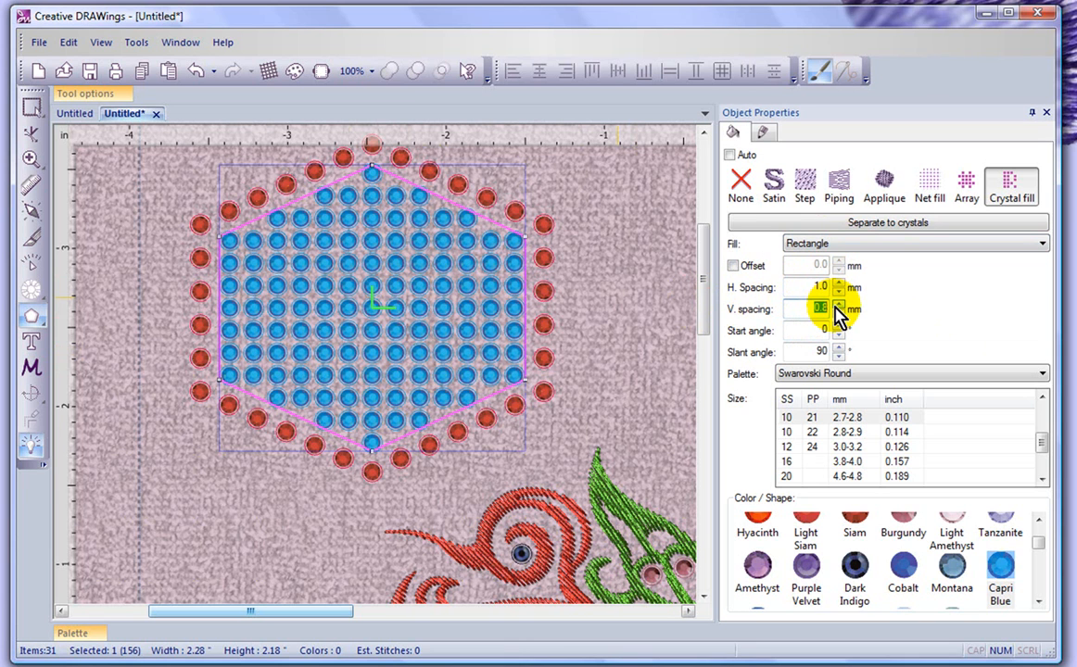
pyautogui.write('2')
pyautogui.press('Return')
pyautogui.moveTo(786, 288); pyautogui.dragTo(812, 287)
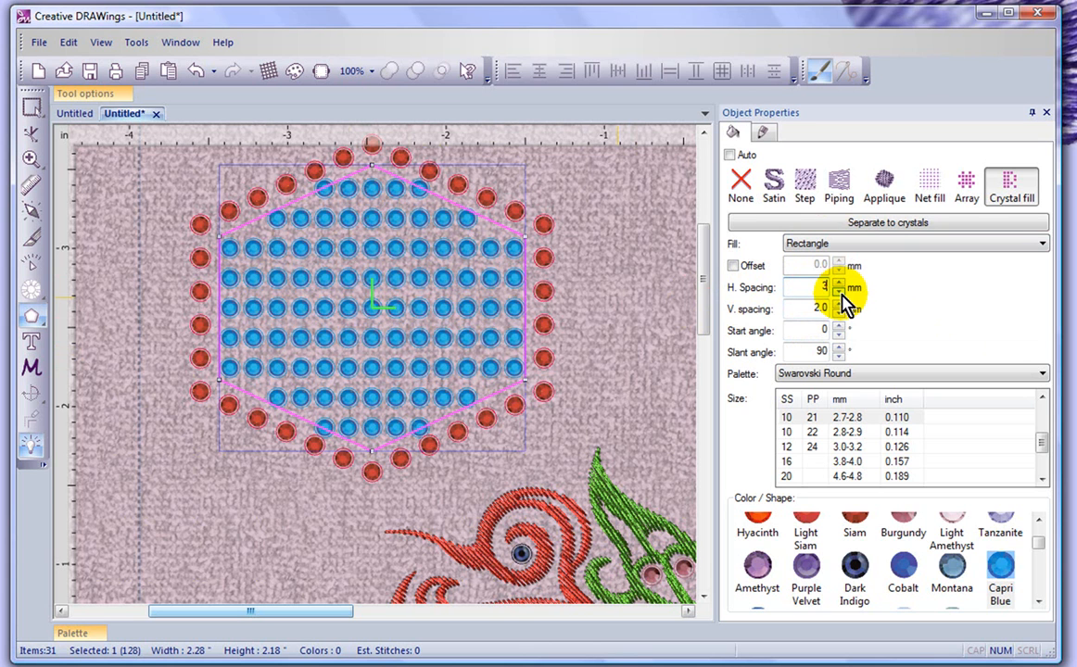
pyautogui.press('Return')
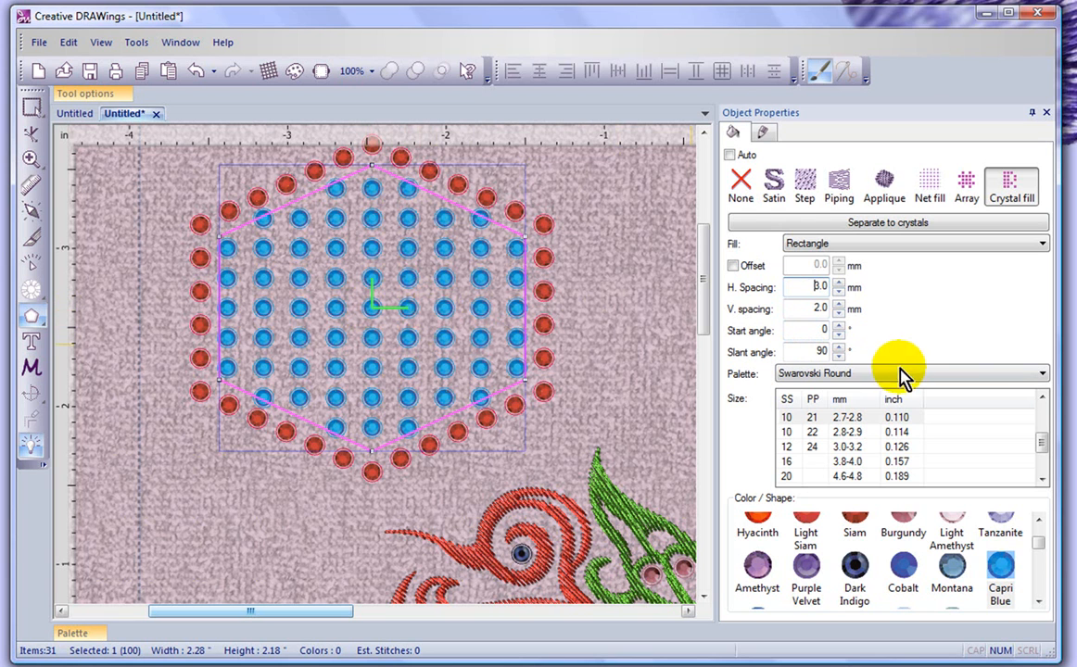
# - Set the Rectangle fill's start angle to 25° and its slant angle to 45°
pyautogui.click(840, 333)
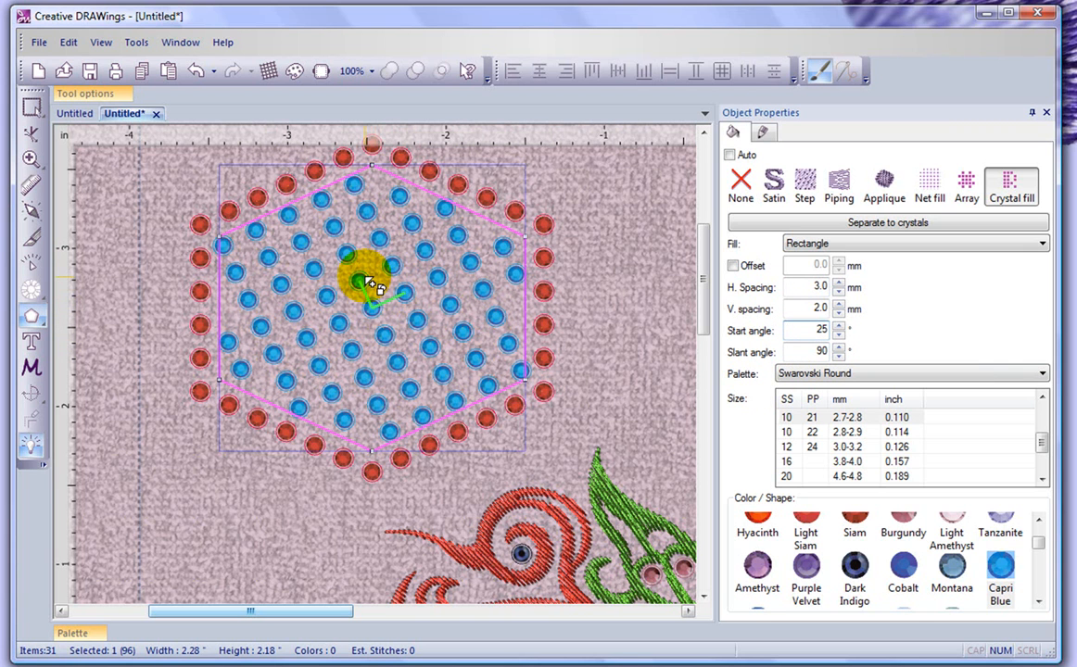
pyautogui.moveTo(804, 349); pyautogui.dragTo(851, 348)
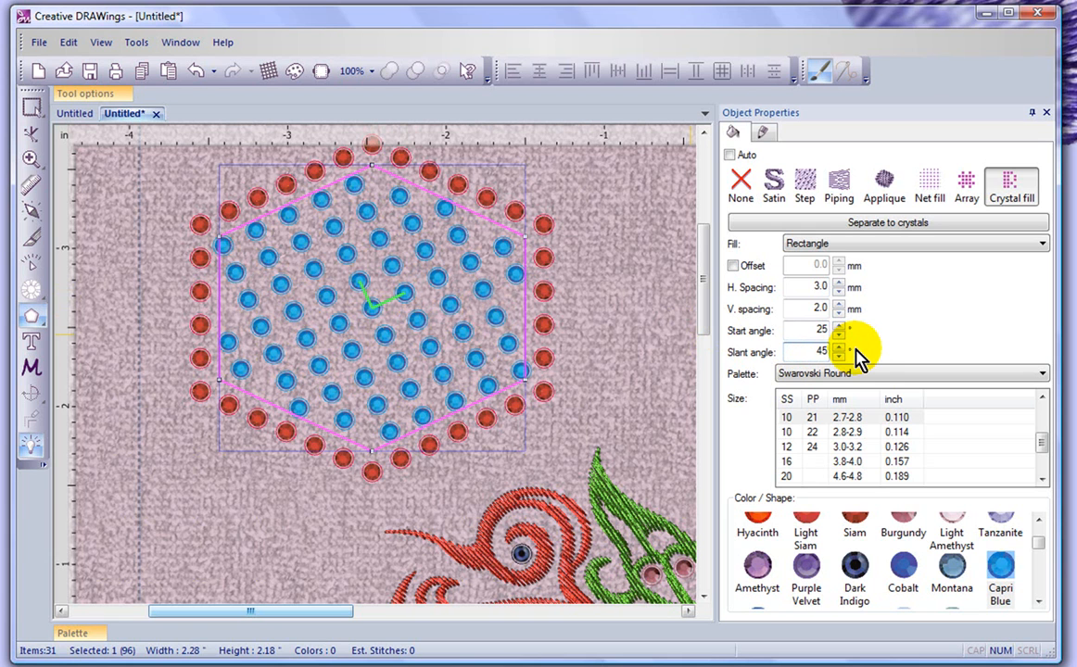
pyautogui.press('Return')
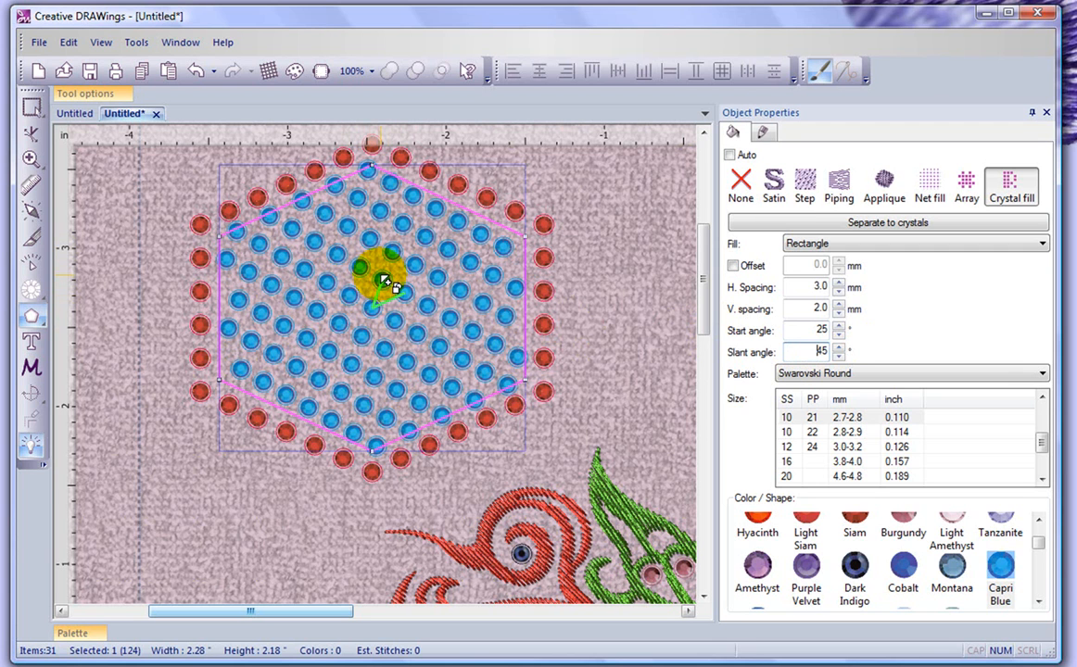
# - Set the Rectangle fill's horizontal spacing to 5.0 mm and its vertical spacing to 1.0 mm
pyautogui.click(820, 288)
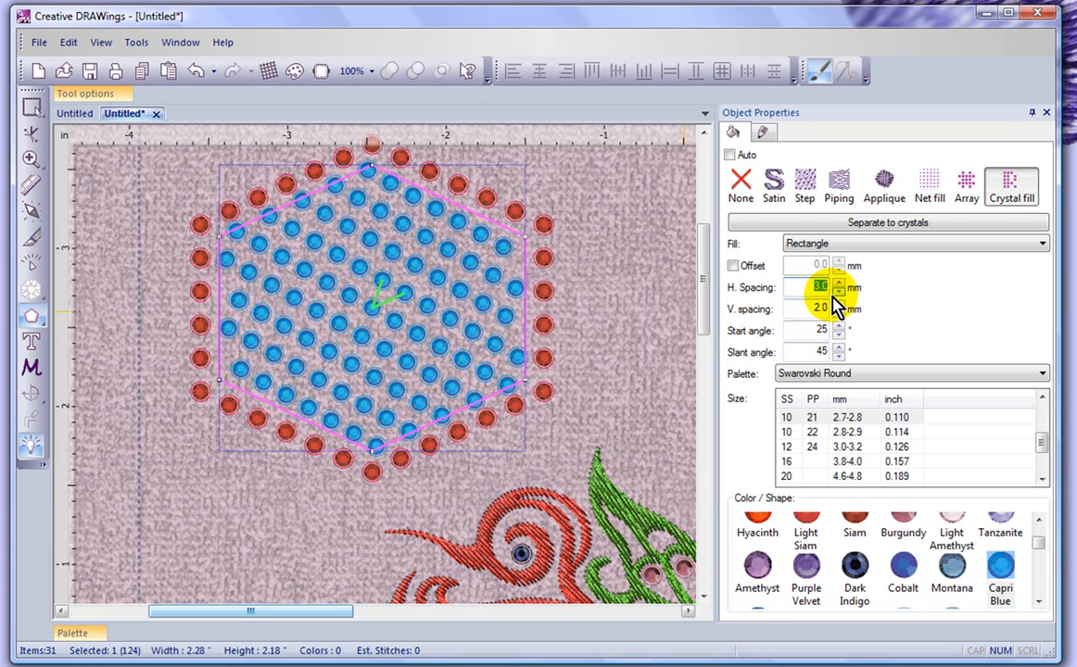
pyautogui.write('5')
pyautogui.press('Return')
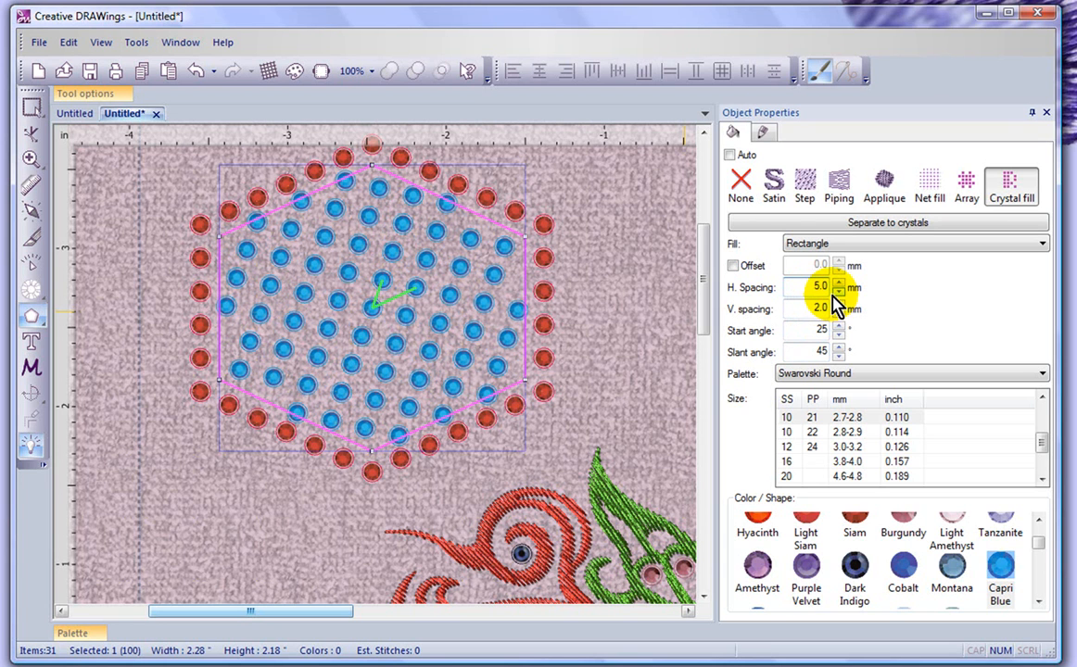
pyautogui.press('Tab')
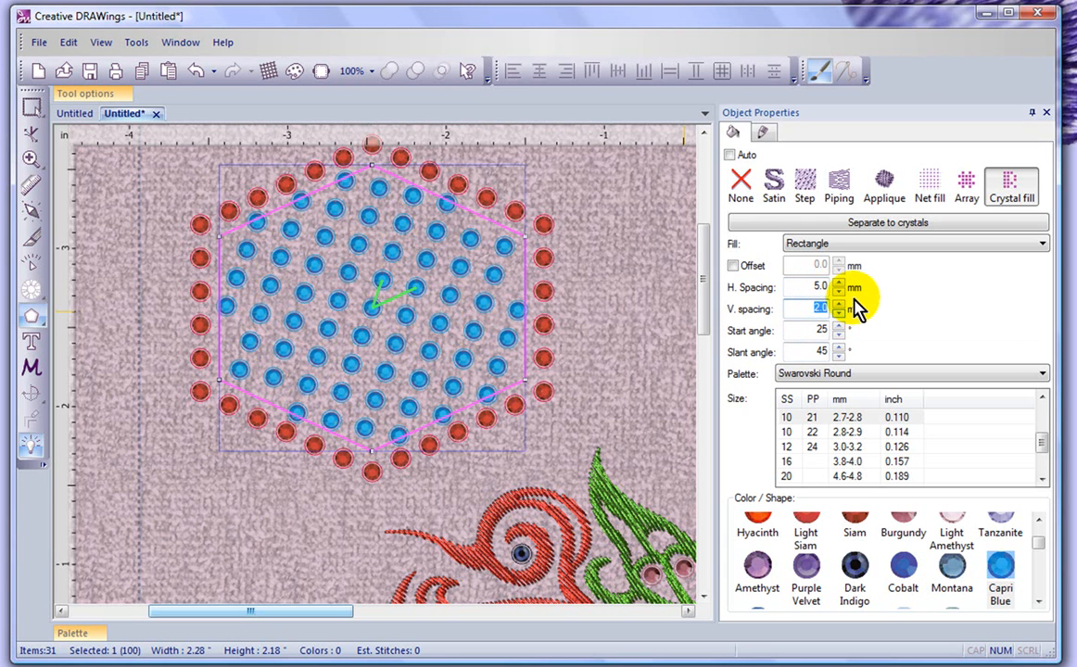
pyautogui.write('1')
pyautogui.press('Return')
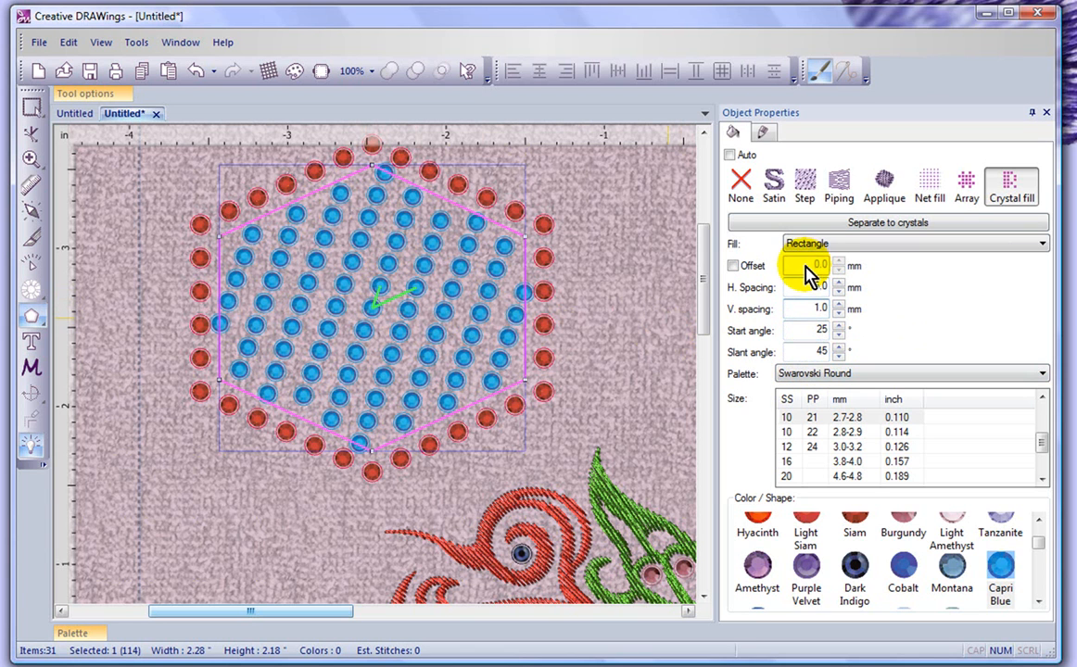
# - Examine the angle guide and the individual crystals near the hexagon's center up close
pyautogui.moveTo(384, 287)
pyautogui.mouseDown()
pyautogui.moveTo(417, 292)
pyautogui.moveTo(380, 292)
pyautogui.mouseUp()
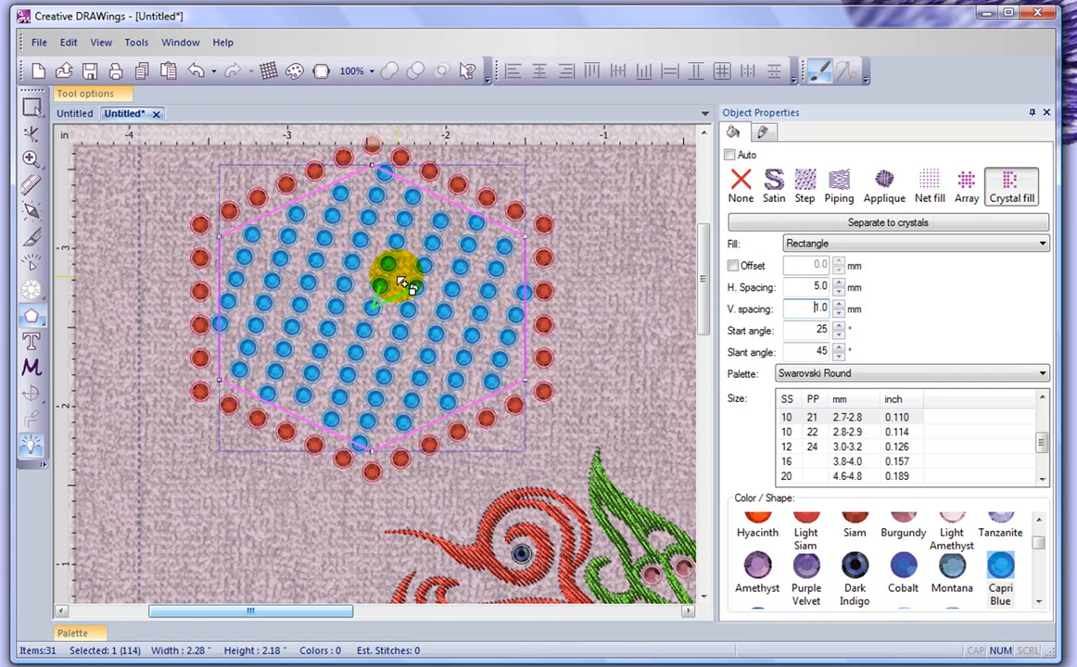
pyautogui.scroll(3, 405, 284)
pyautogui.scroll(3, 405, 284)
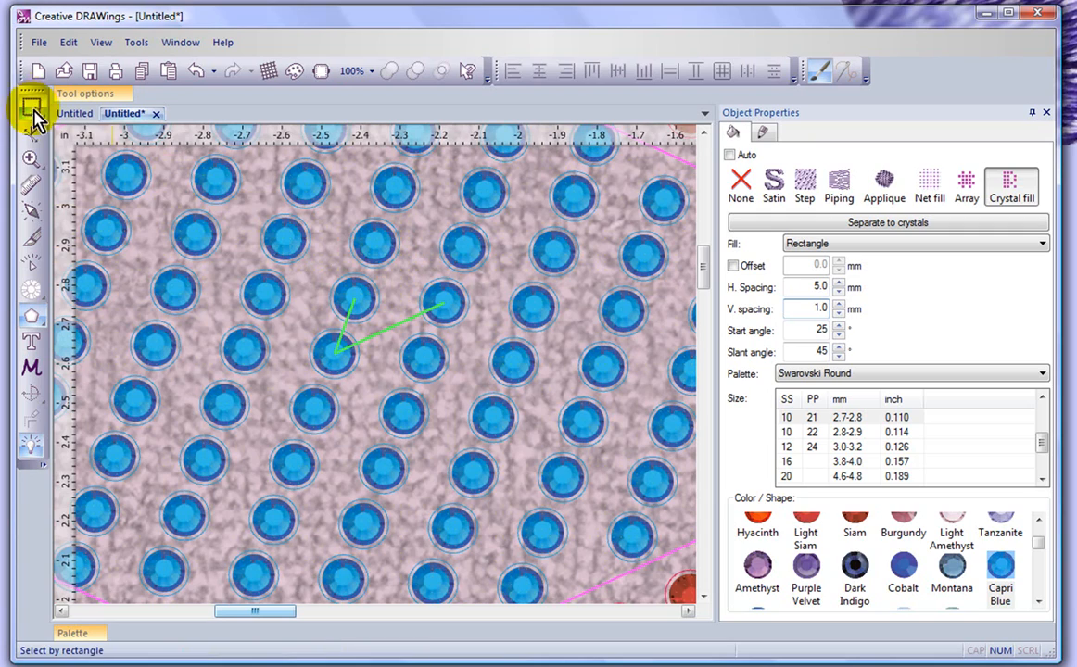
pyautogui.click(288, 240)
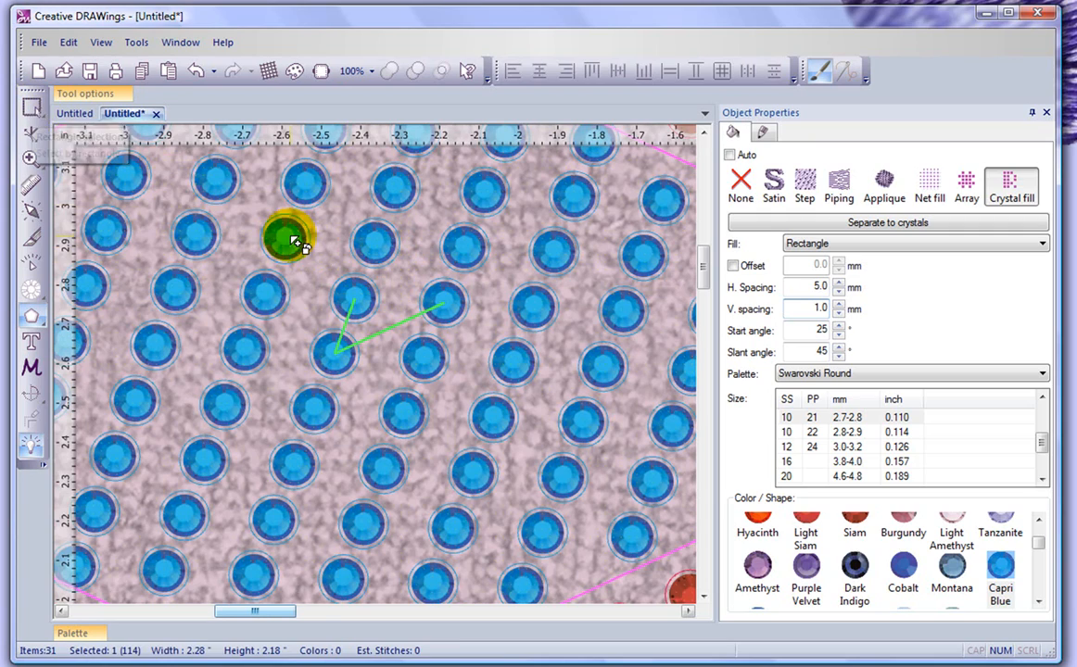
# - Activate shape node editing and rotate the Rectangle fill's angle guide in the hexagon to a start angle of about 7°
pyautogui.scroll(-5, 293, 241)
pyautogui.click(32, 107)
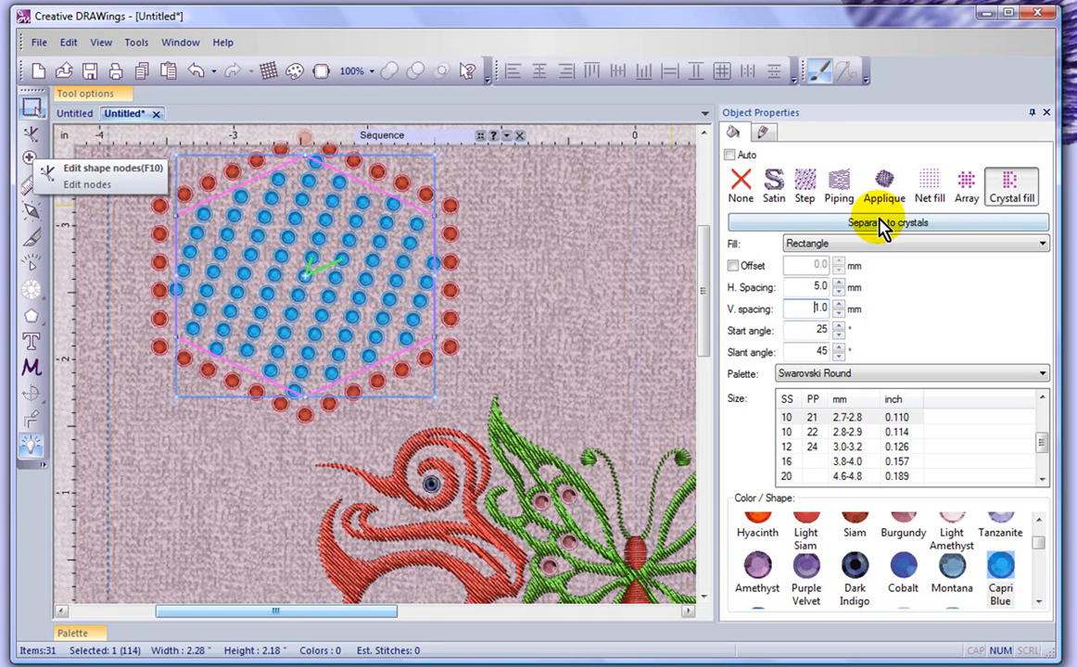
pyautogui.click(32, 137)
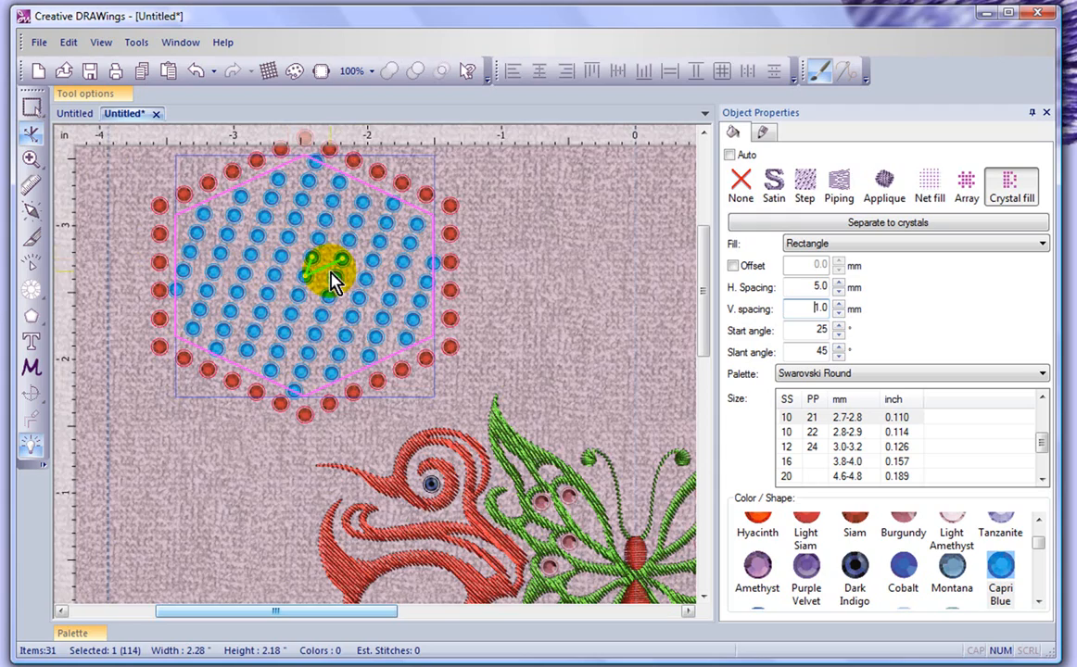
pyautogui.scroll(3, 324, 248)
pyautogui.scroll(4, 325, 248)
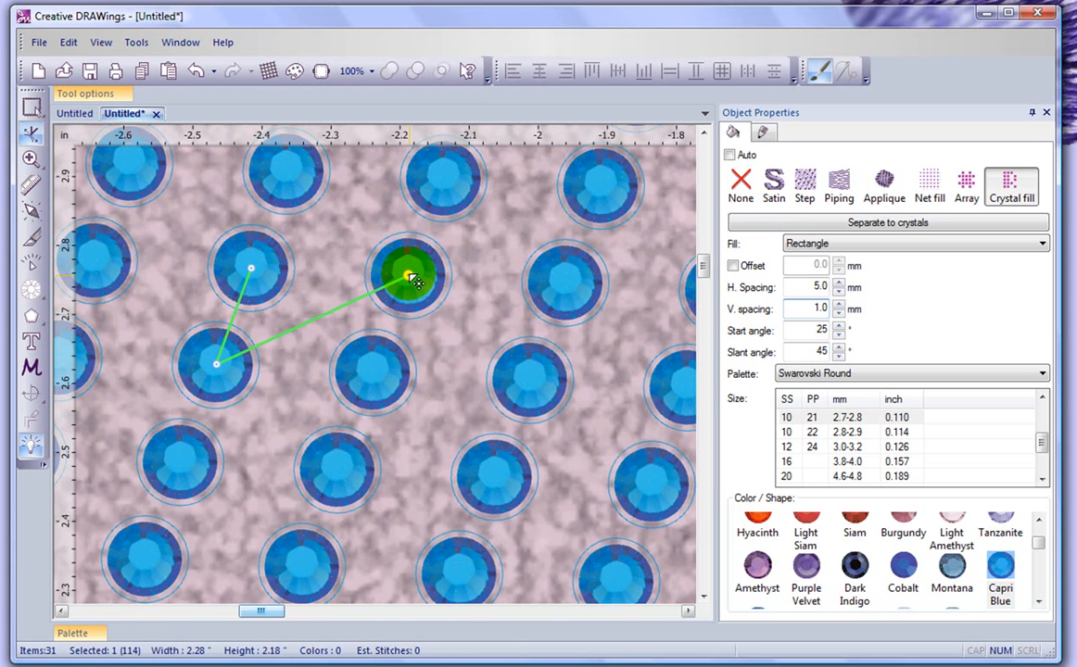
pyautogui.moveTo(411, 281); pyautogui.dragTo(430, 345)
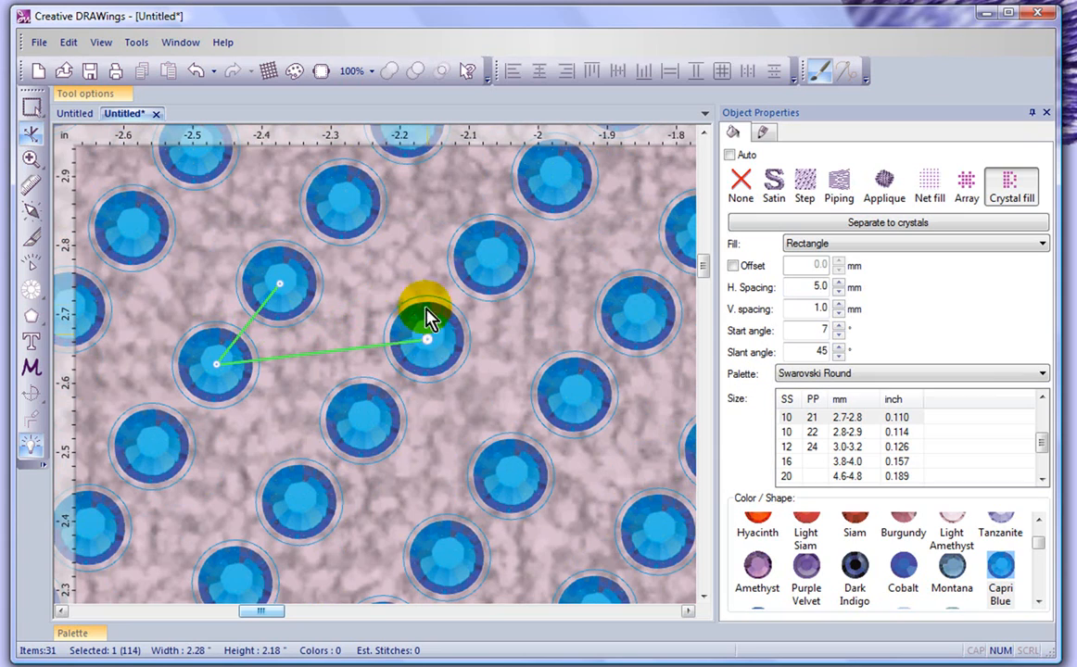
# - Reshape the Rectangle fill with its guide handles to 3.0 mm horizontal and 1.5 mm vertical spacing, 343° start angle and 58° slant angle
pyautogui.scroll(-4, 443, 313)
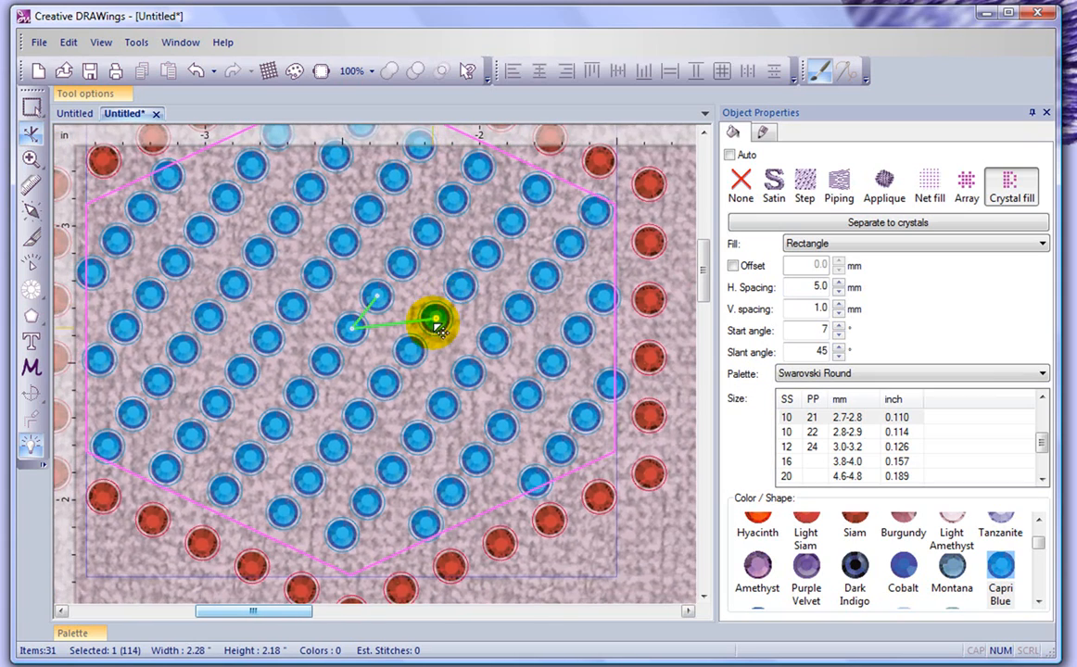
pyautogui.moveTo(435, 320); pyautogui.dragTo(393, 305)
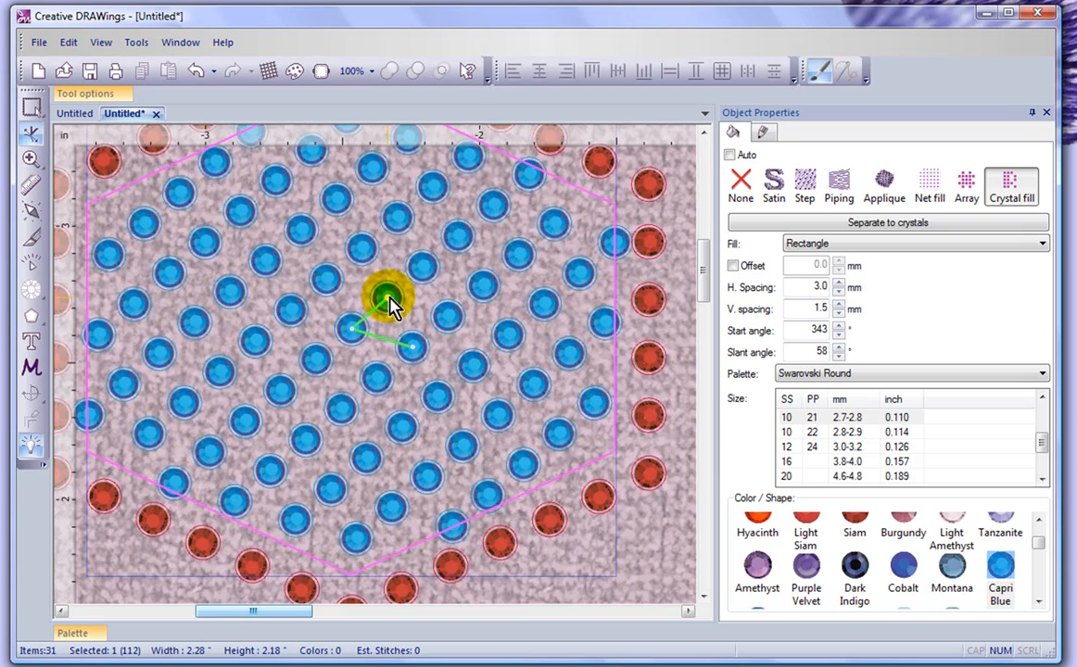
pyautogui.scroll(-3, 438, 315)
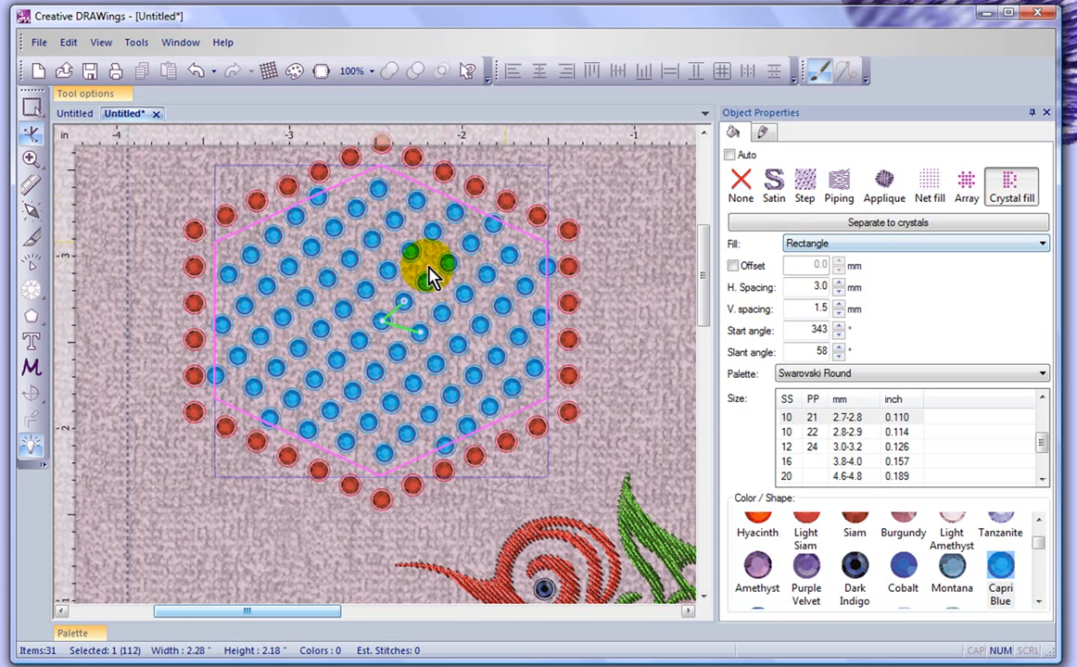
# - Change the hexagon's crystal fill to Circular and enable an offset of 2.0 mm
pyautogui.click(820, 248)
pyautogui.click(821, 271)
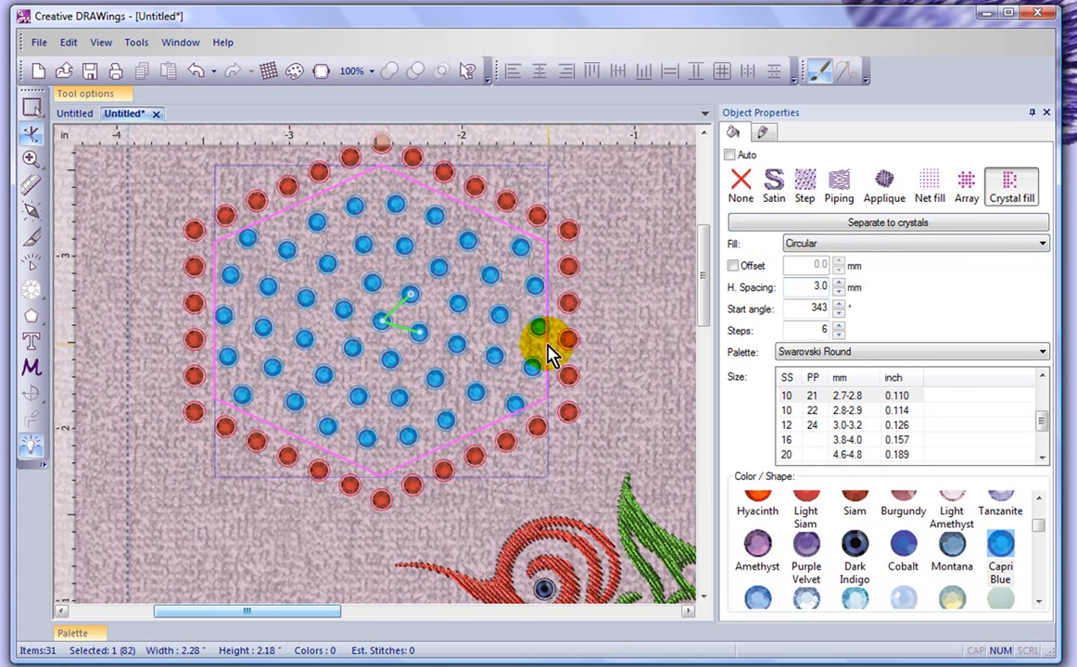
pyautogui.click(733, 267)
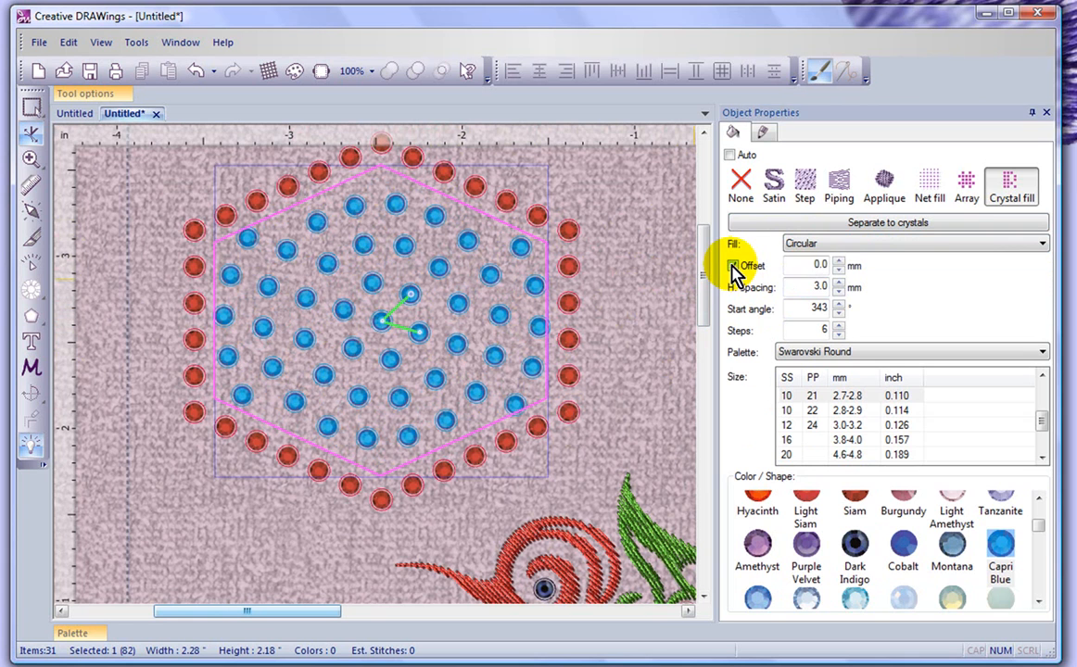
pyautogui.doubleClick(795, 267)
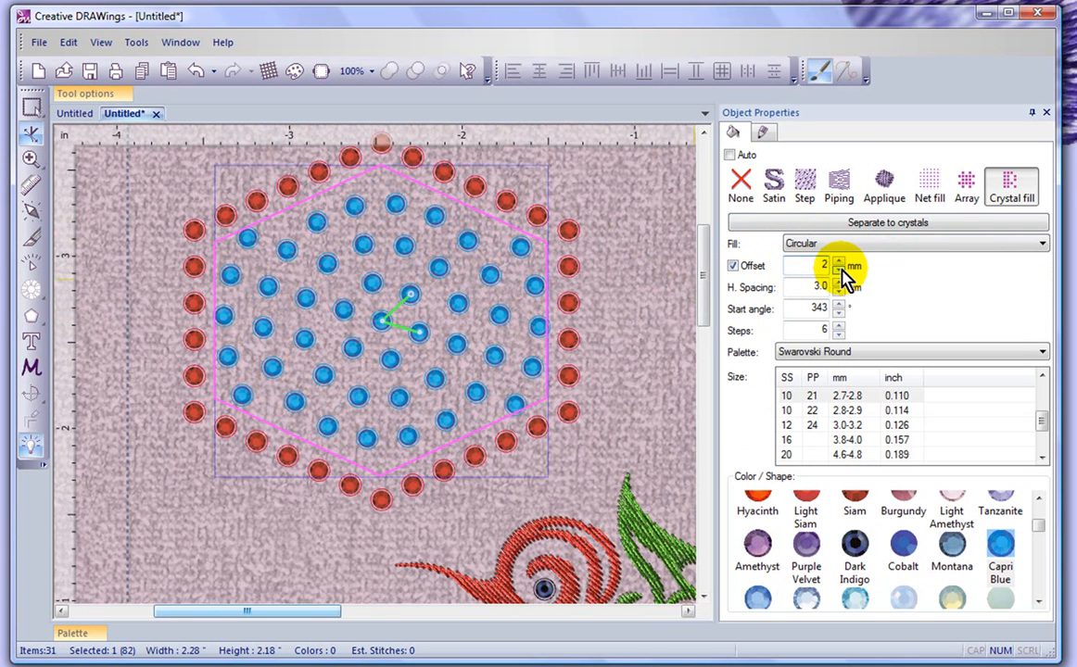
pyautogui.write('2')
pyautogui.press('Return')
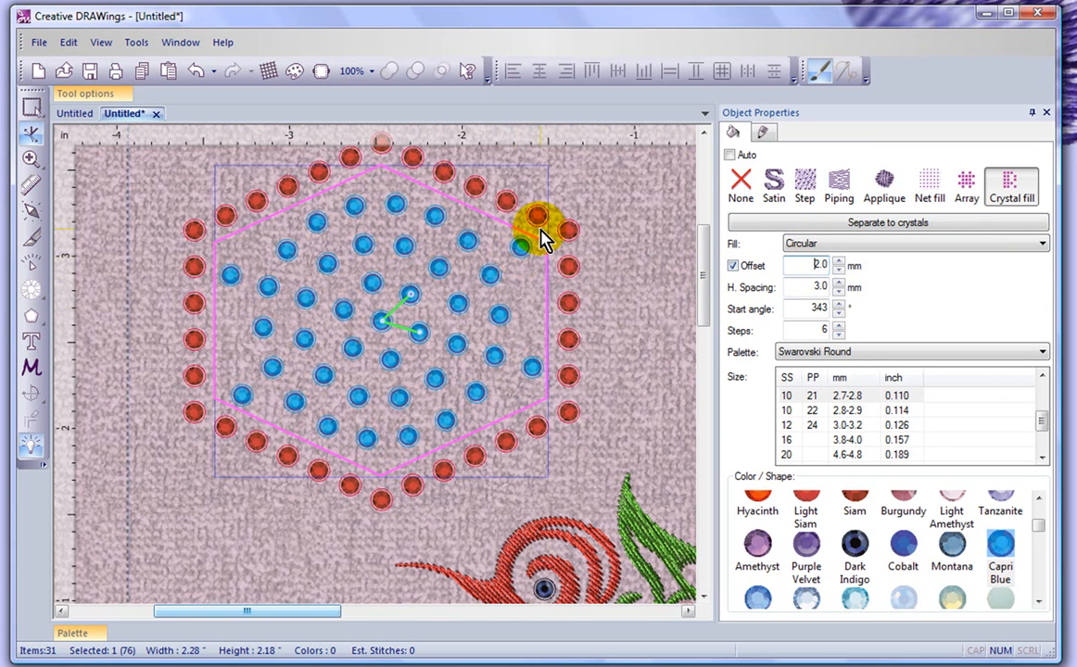
# - Try an offset of -2.0 mm on the Circular fill and return it to 2.0 mm
pyautogui.doubleClick(819, 266)
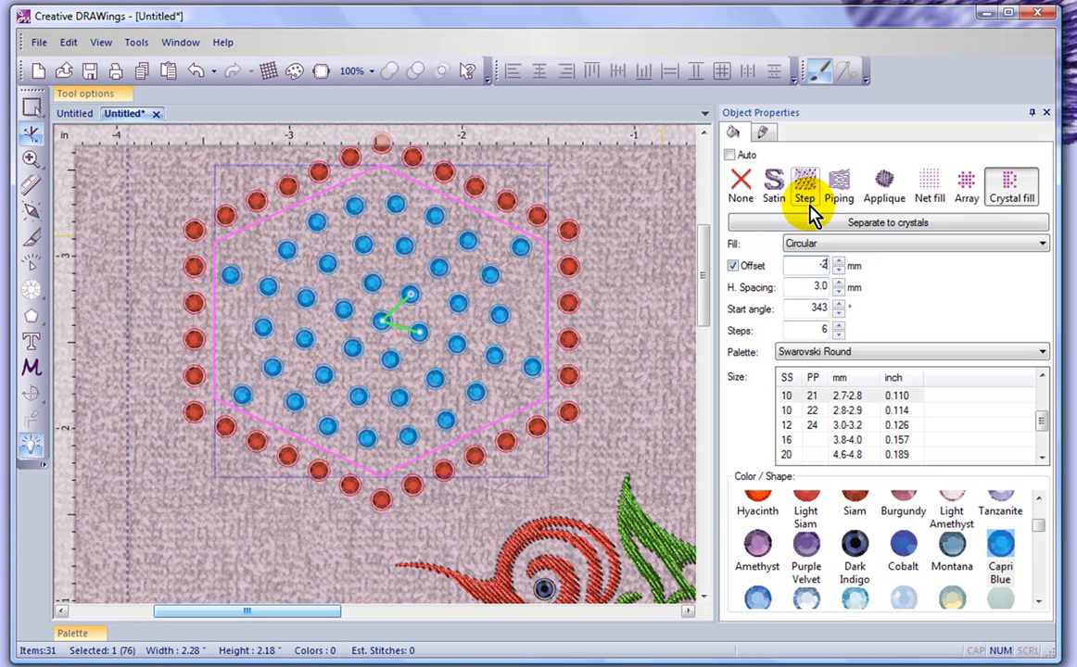
pyautogui.write('-2')
pyautogui.press('Return')
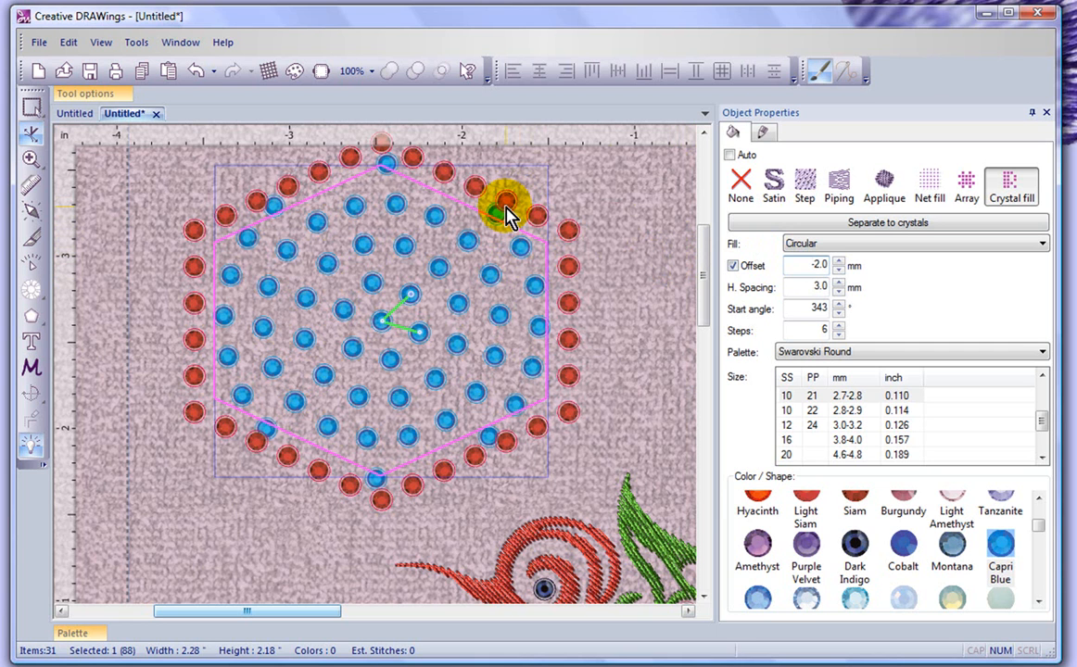
pyautogui.doubleClick(804, 264)
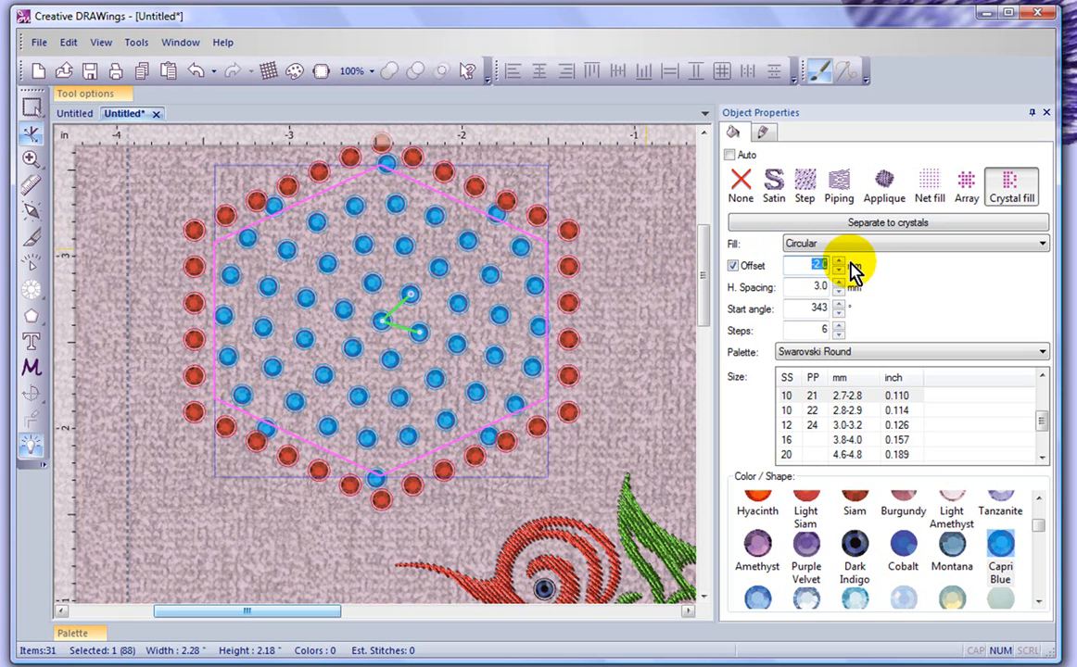
pyautogui.write('2')
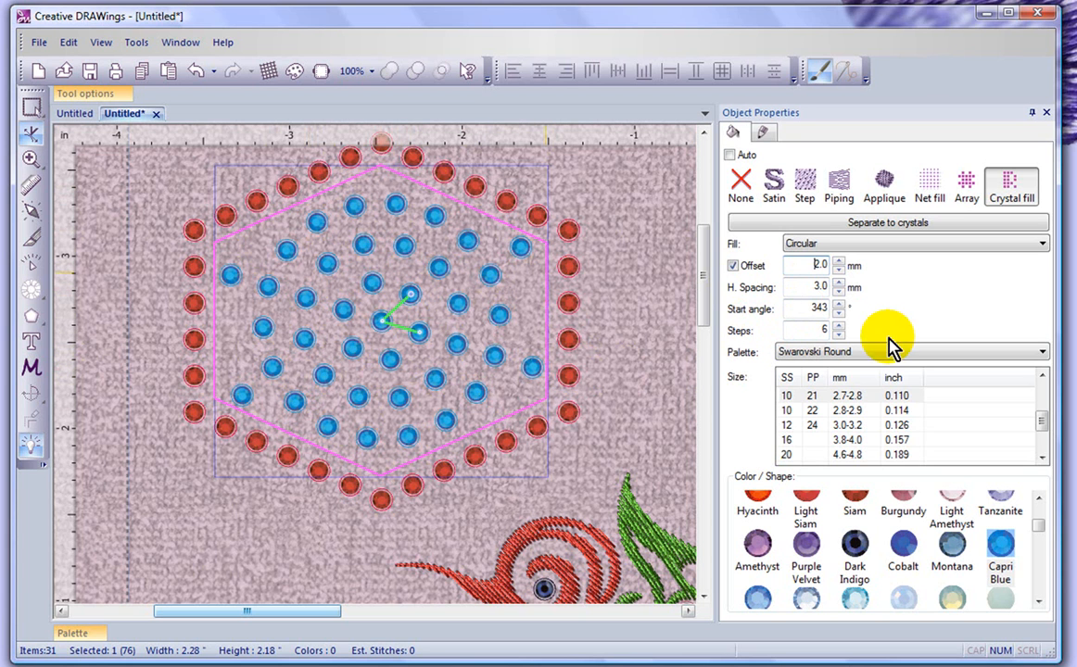
# - Try step counts between 5 and 8 on the Circular fill, settling on 8
pyautogui.click(838, 334)
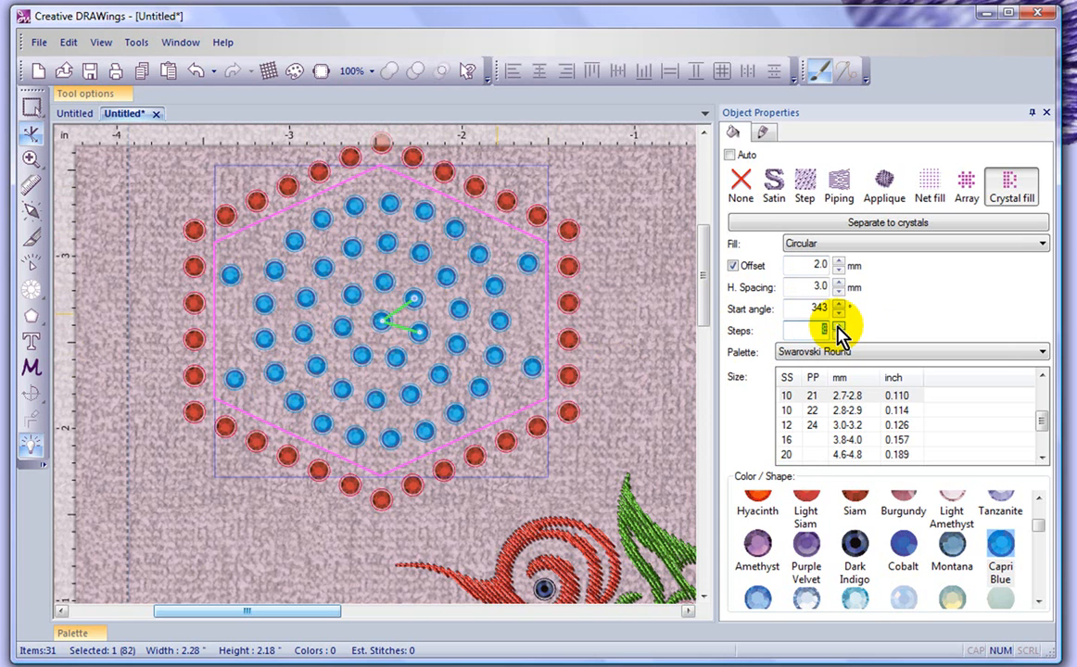
pyautogui.click(838, 333)
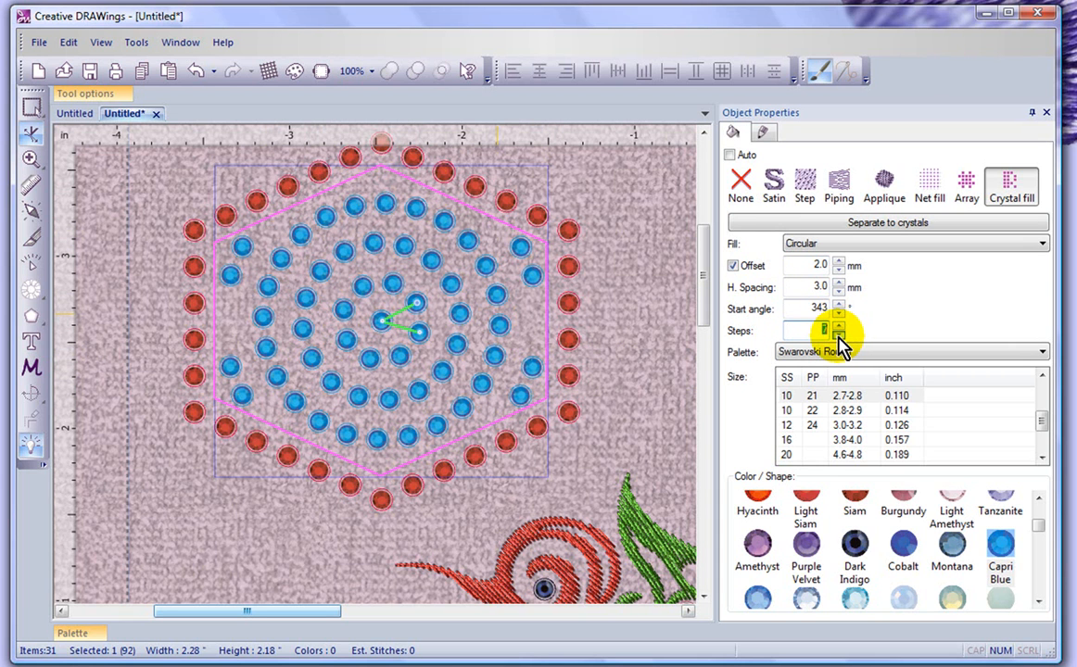
pyautogui.click(838, 336)
pyautogui.click(838, 336)
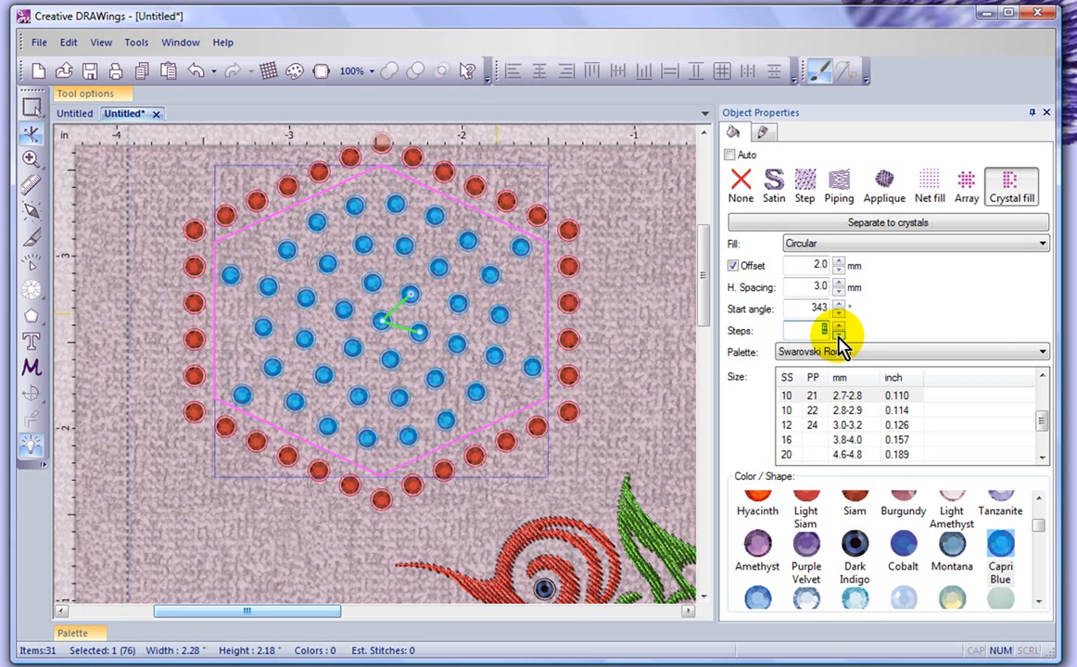
pyautogui.click(838, 337)
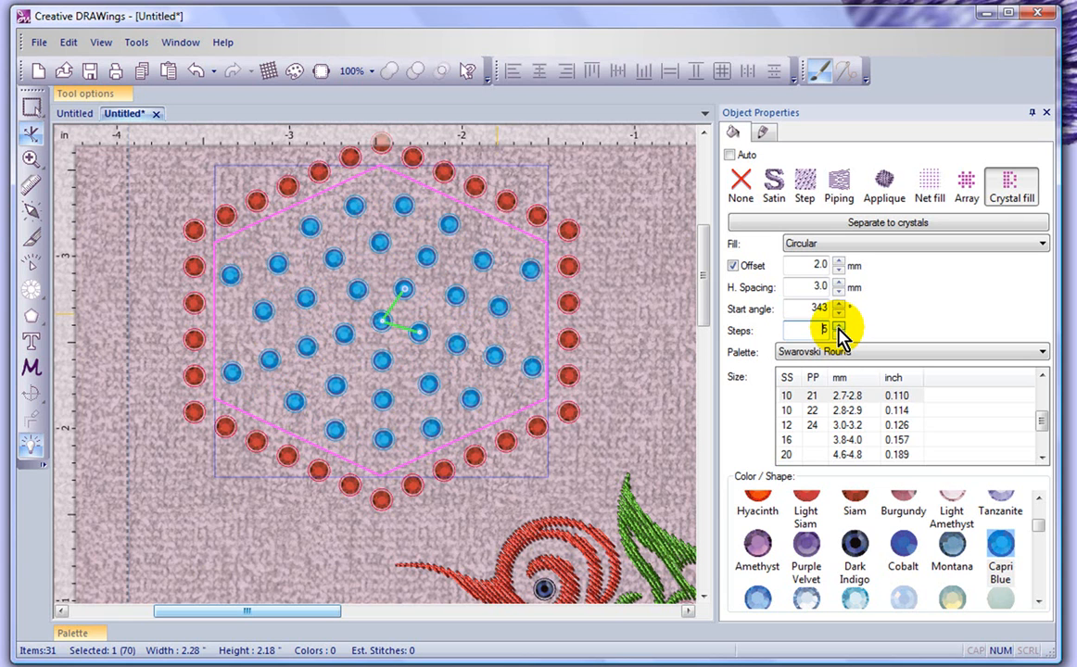
pyautogui.click(838, 328)
pyautogui.click(839, 327)
pyautogui.click(838, 327)
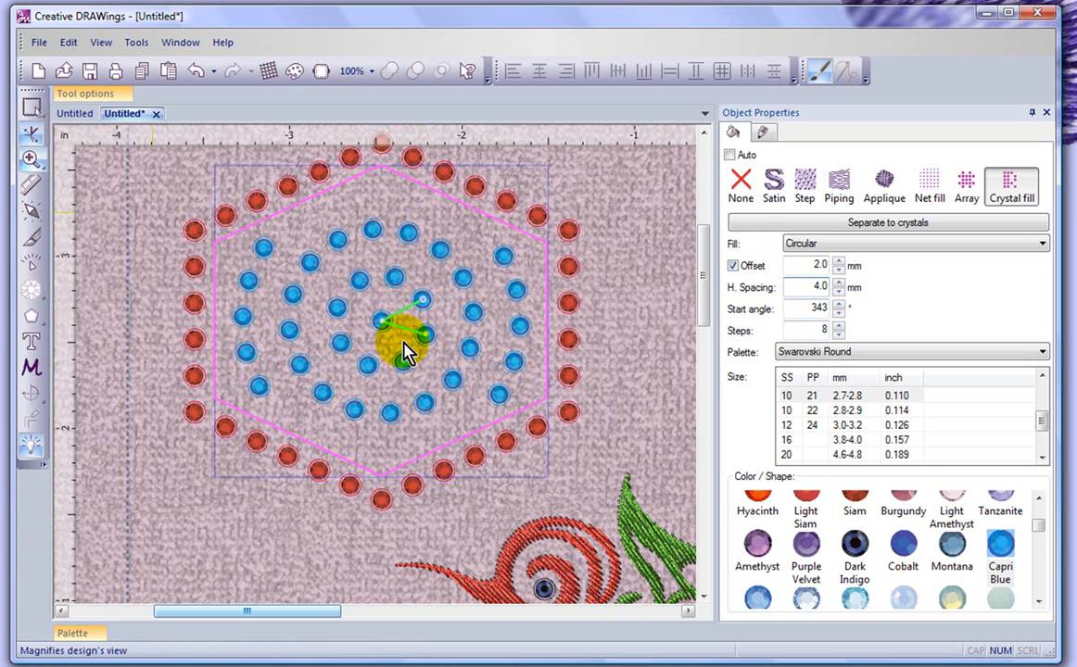
# - Reshape the Circular fill with its guide handles to 6.3 mm horizontal spacing, a 357° start angle and 16 steps
pyautogui.moveTo(435, 344); pyautogui.dragTo(445, 296)
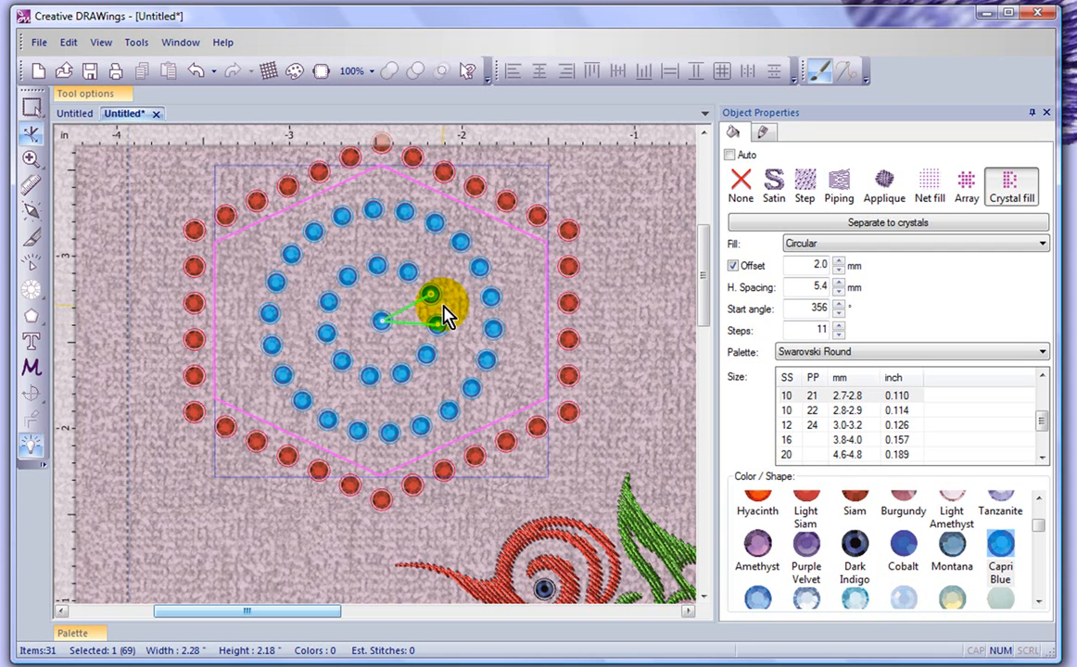
pyautogui.moveTo(433, 295); pyautogui.dragTo(448, 330)
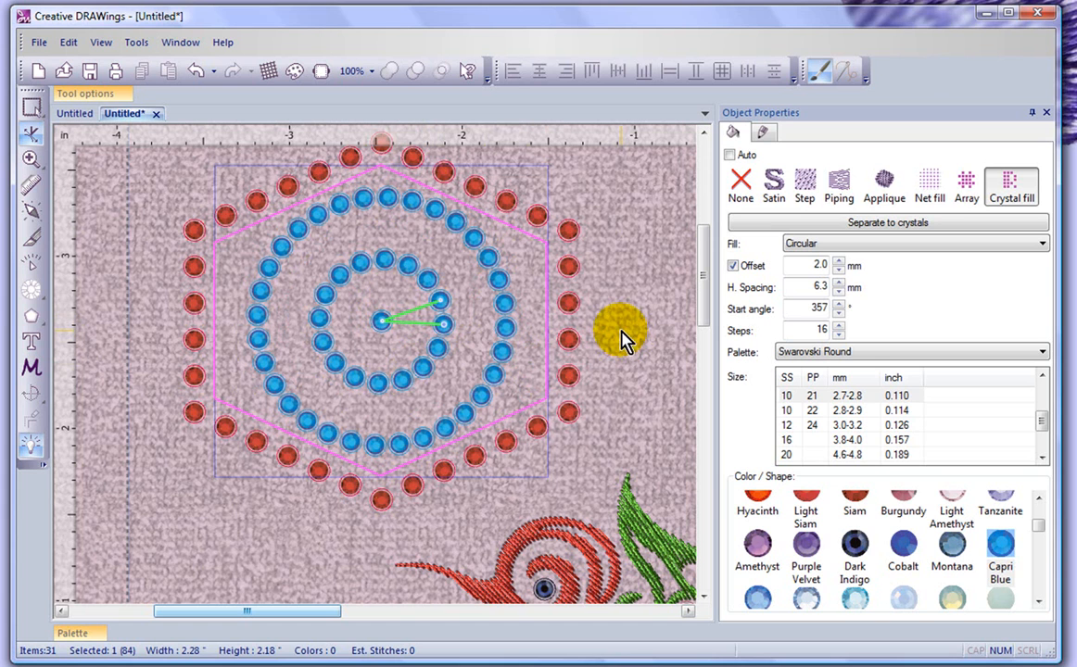
# - Change the hexagon's crystal fill to Contour and set its offset to 0 mm
pyautogui.click(845, 249)
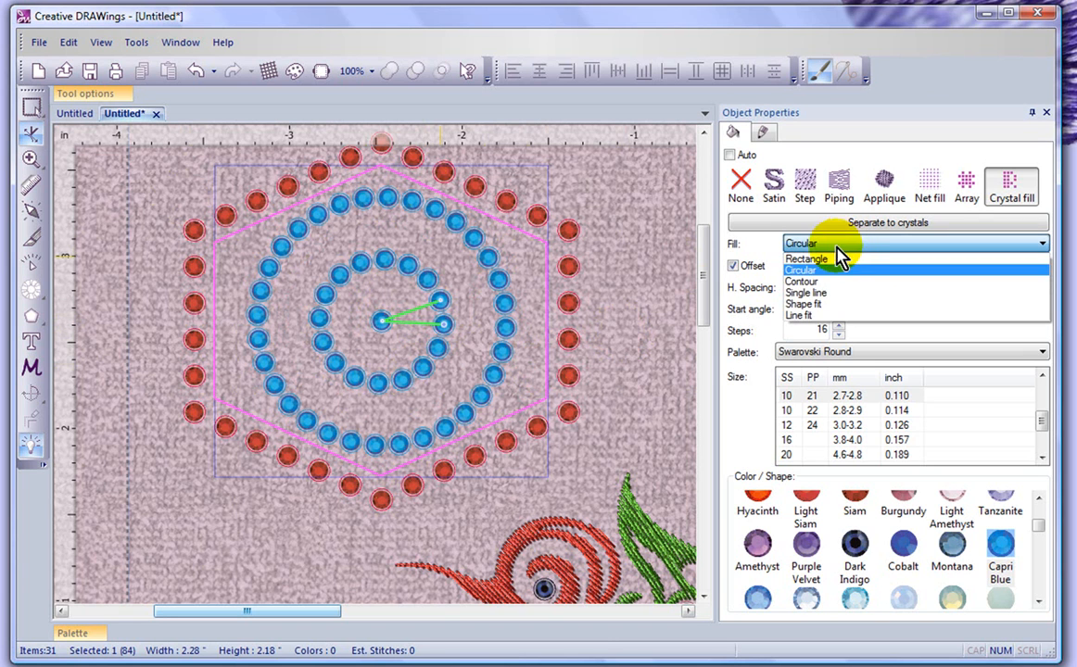
pyautogui.click(819, 284)
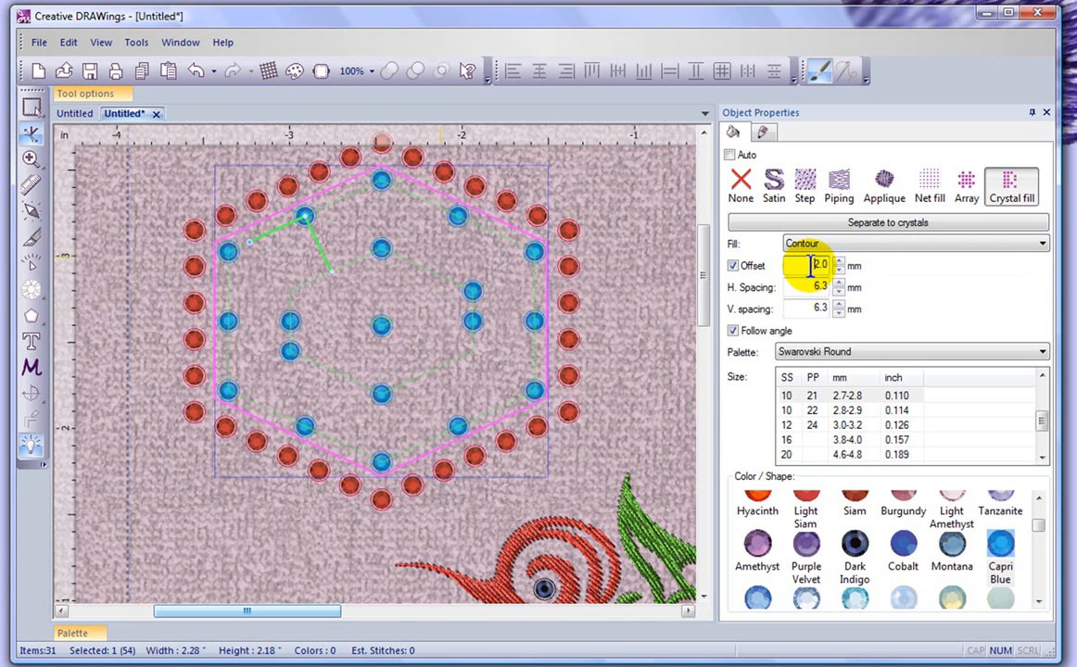
pyautogui.moveTo(811, 266); pyautogui.dragTo(833, 276)
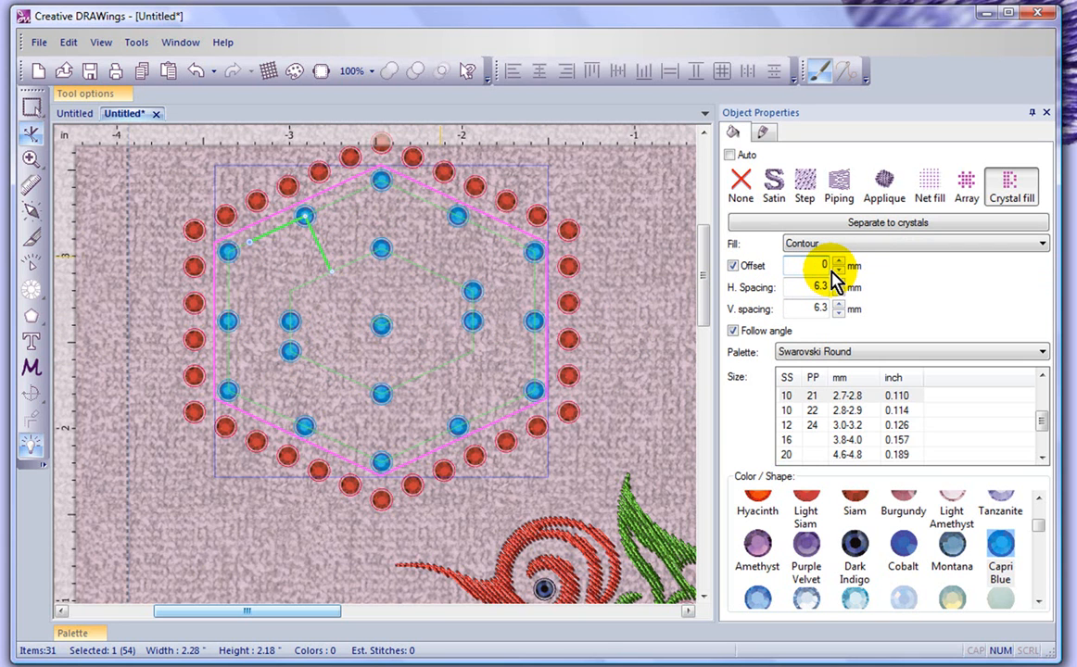
pyautogui.write('0')
pyautogui.press('Return')
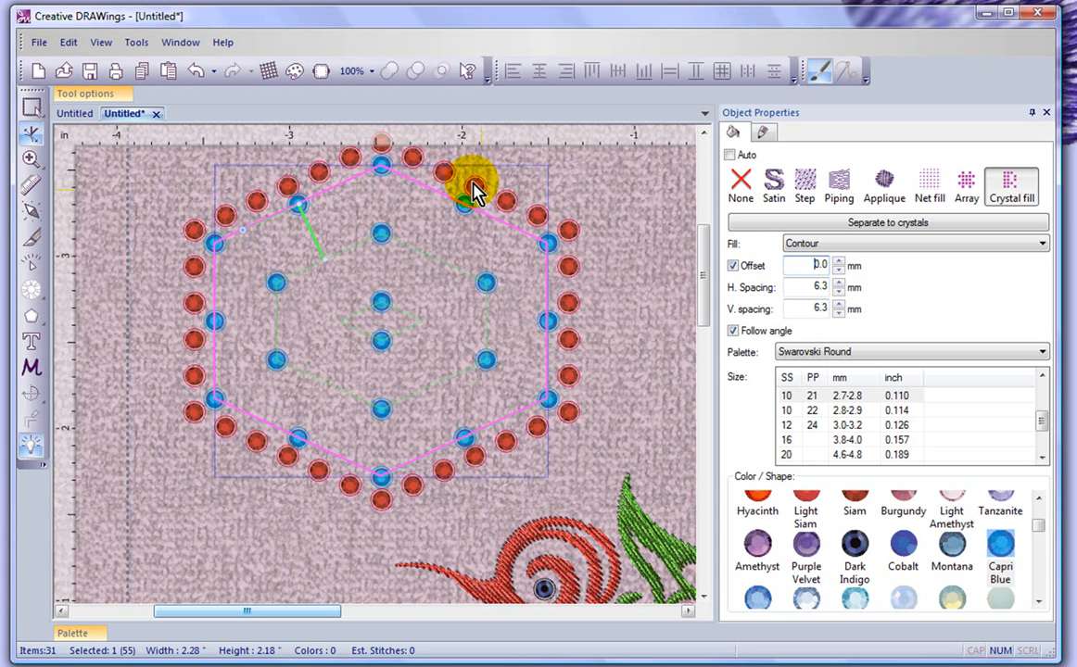
# - Set the Contour fill's offset to 2.0 mm
pyautogui.moveTo(802, 265); pyautogui.dragTo(850, 274)
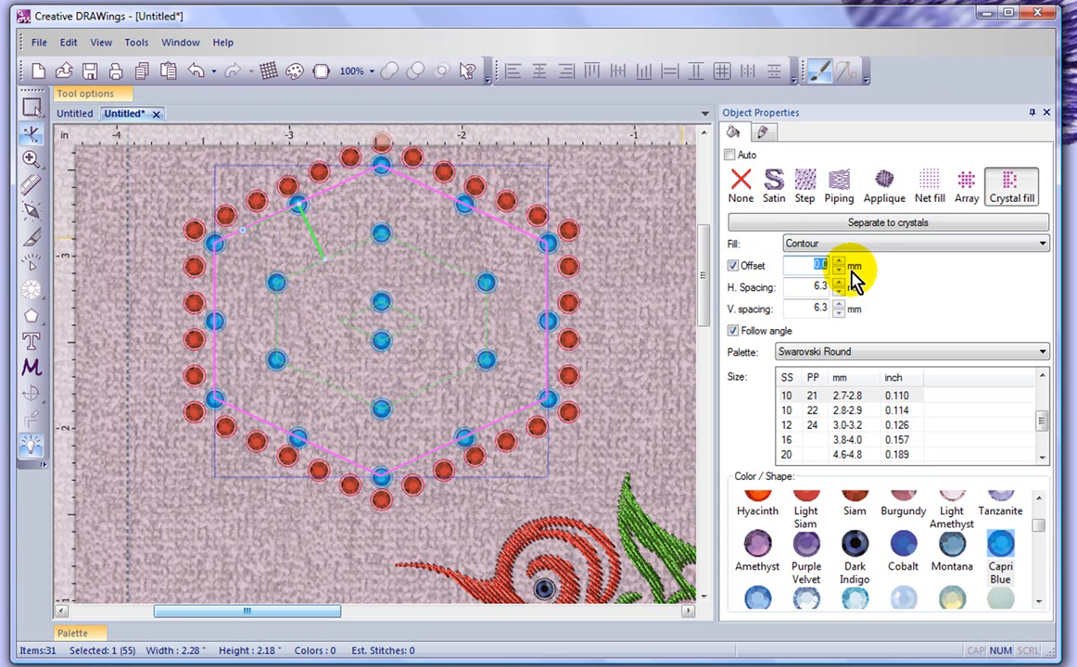
pyautogui.write('2')
pyautogui.press('Return')
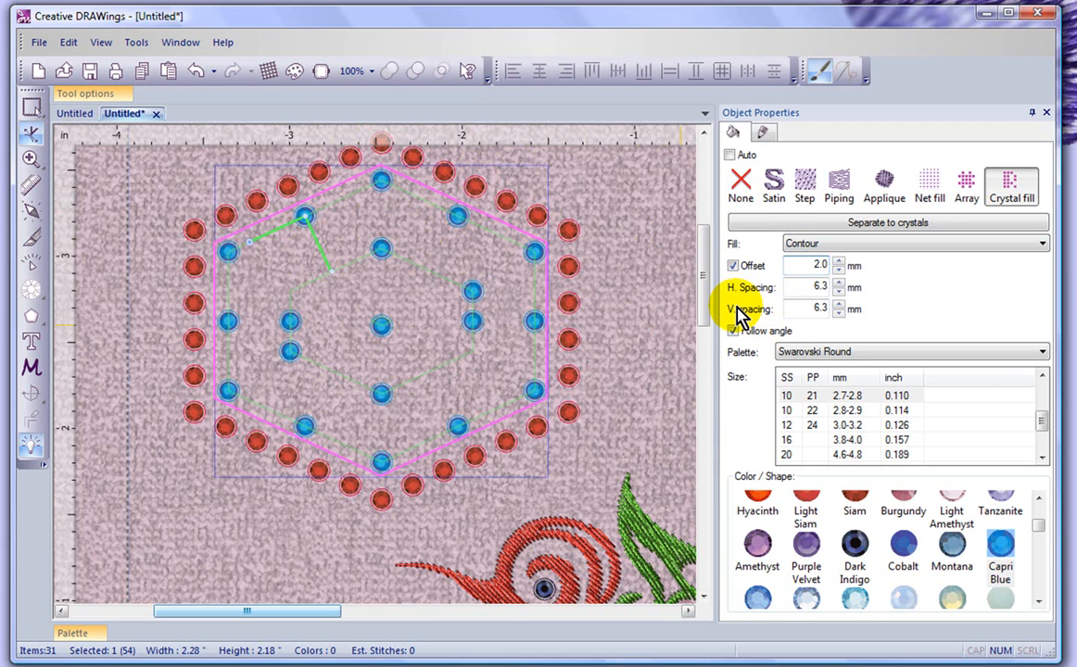
# - Set the Contour fill's horizontal and vertical spacing to 2.0 mm each
pyautogui.doubleClick(801, 288)
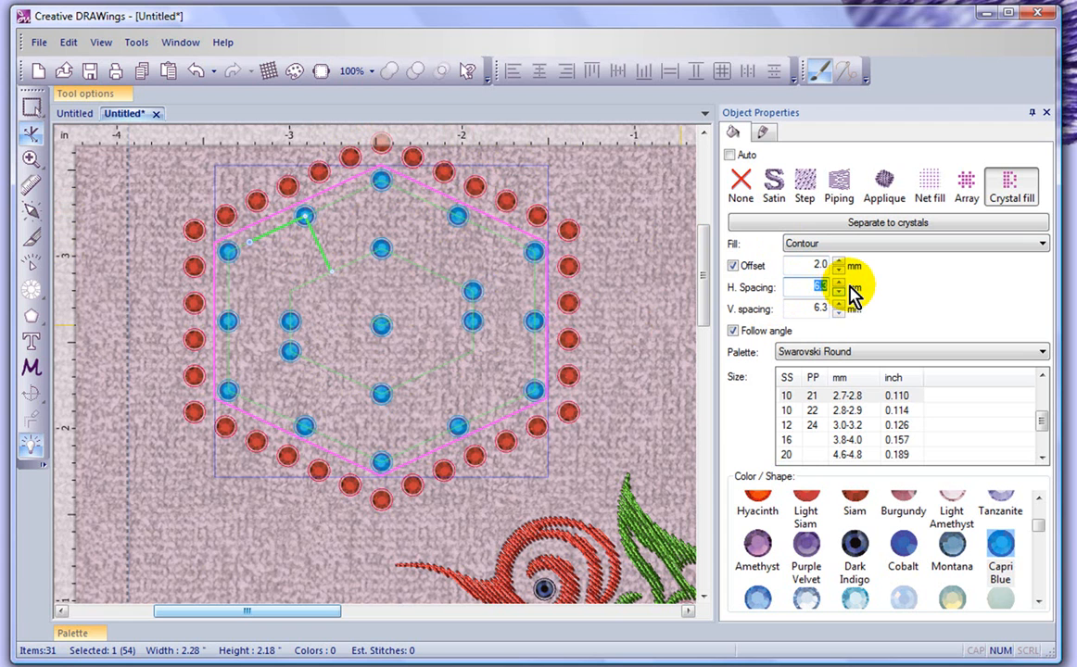
pyautogui.write('2')
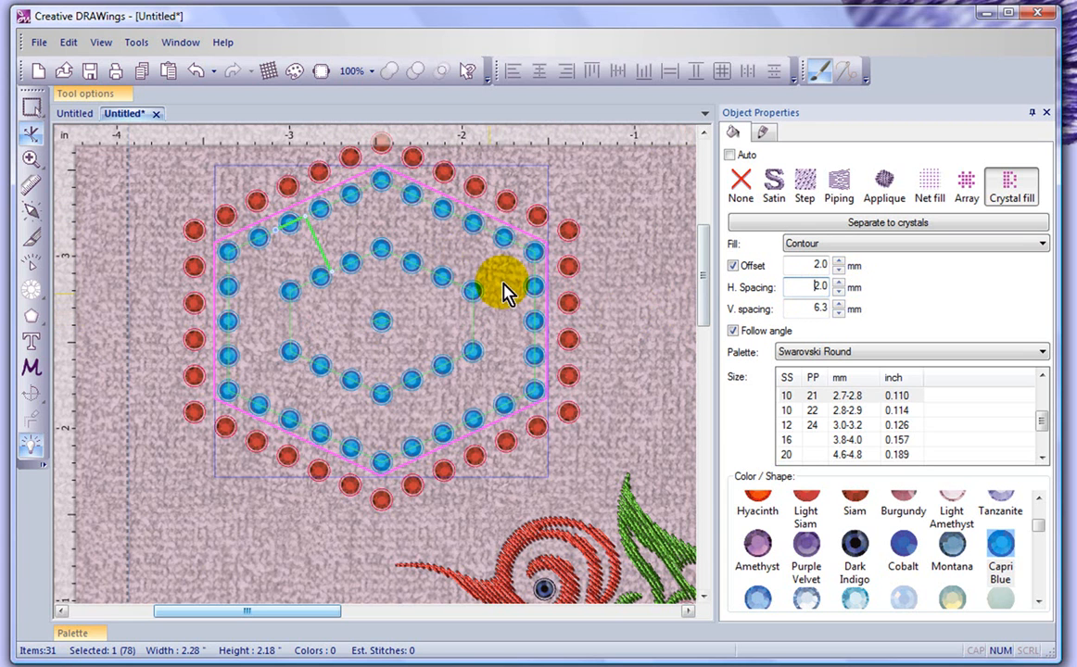
pyautogui.doubleClick(813, 309)
pyautogui.write('2')
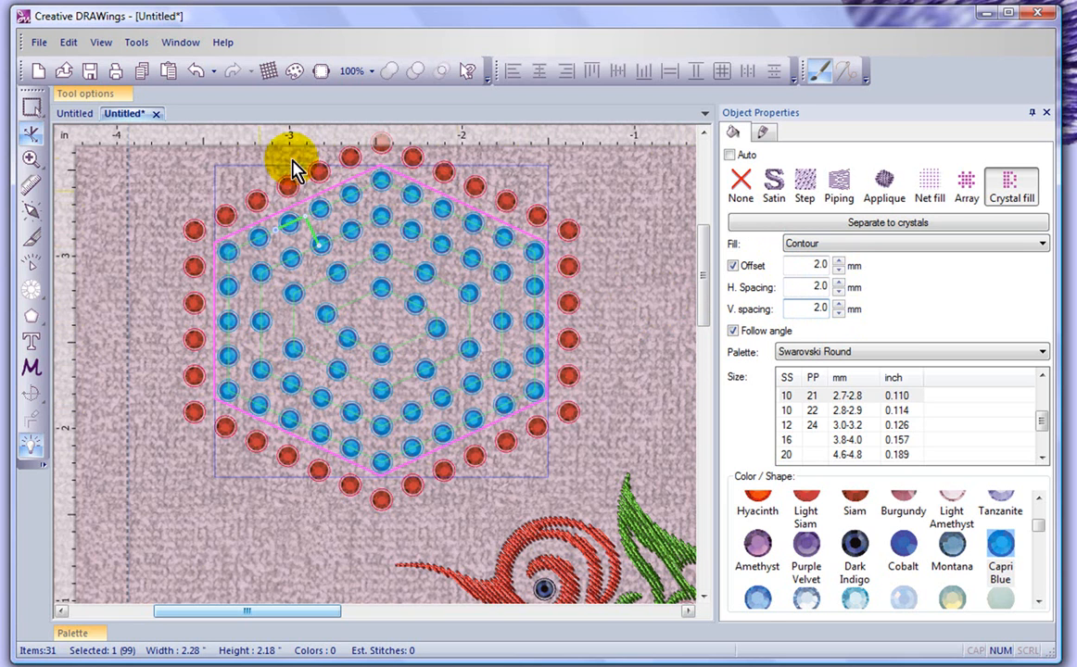
# - Turn the Contour fill's Follow angle option off and back on, and browse the available crystal colors
pyautogui.click(733, 332)
pyautogui.click(733, 332)
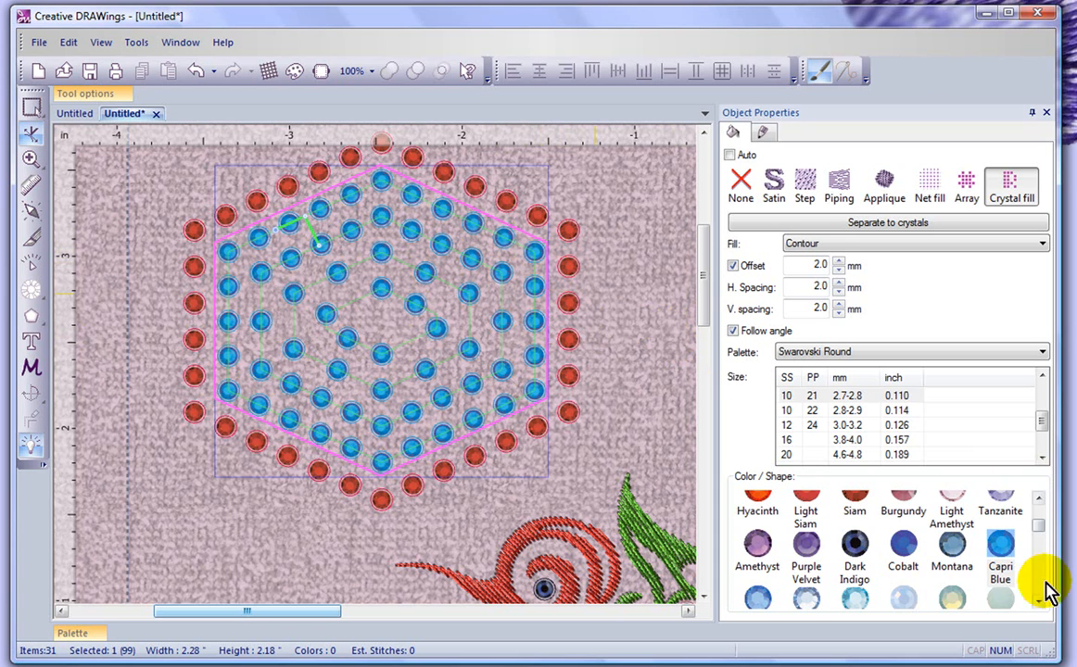
pyautogui.moveTo(1037, 607); pyautogui.dragTo(1043, 604)
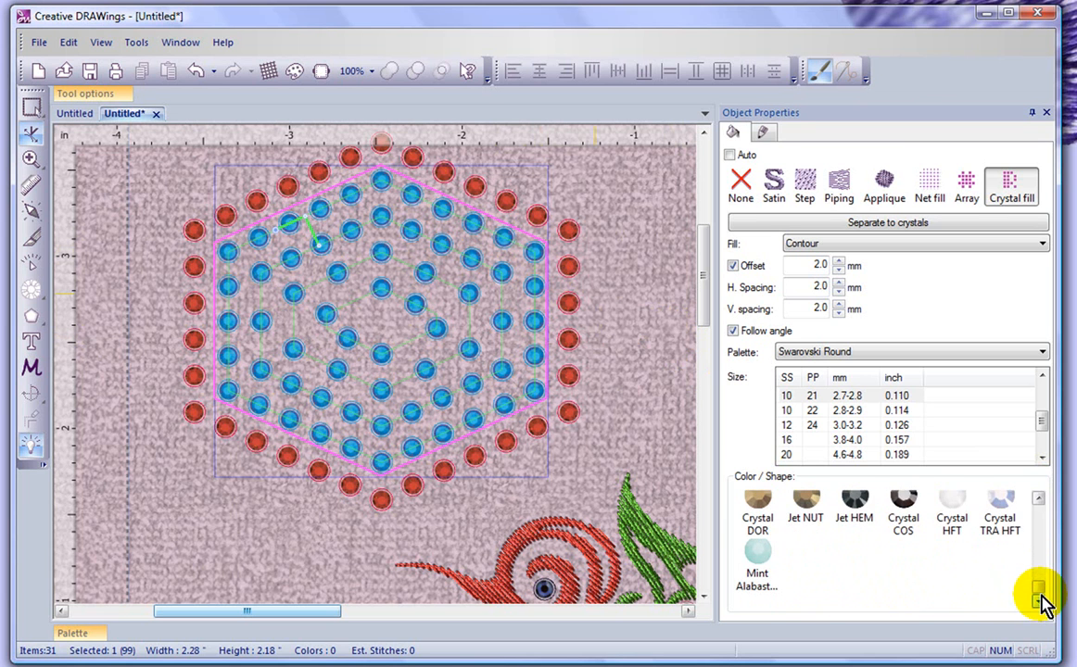
pyautogui.moveTo(1040, 505); pyautogui.dragTo(1040, 505)
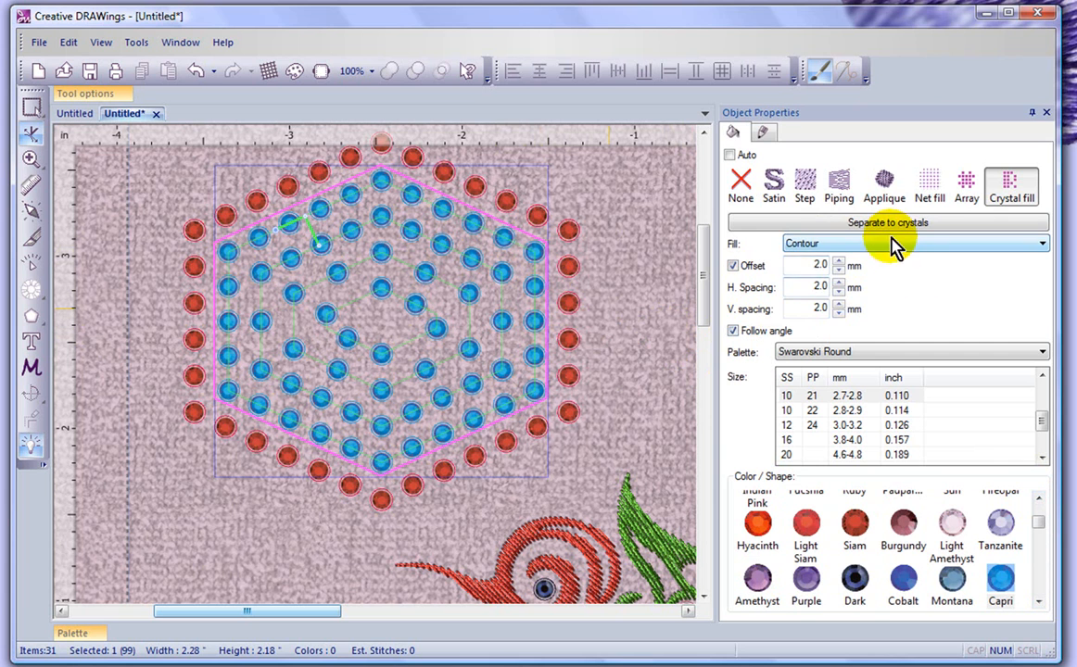
# - Change the hexagon's crystal fill to Single line
pyautogui.click(820, 243)
pyautogui.click(834, 293)
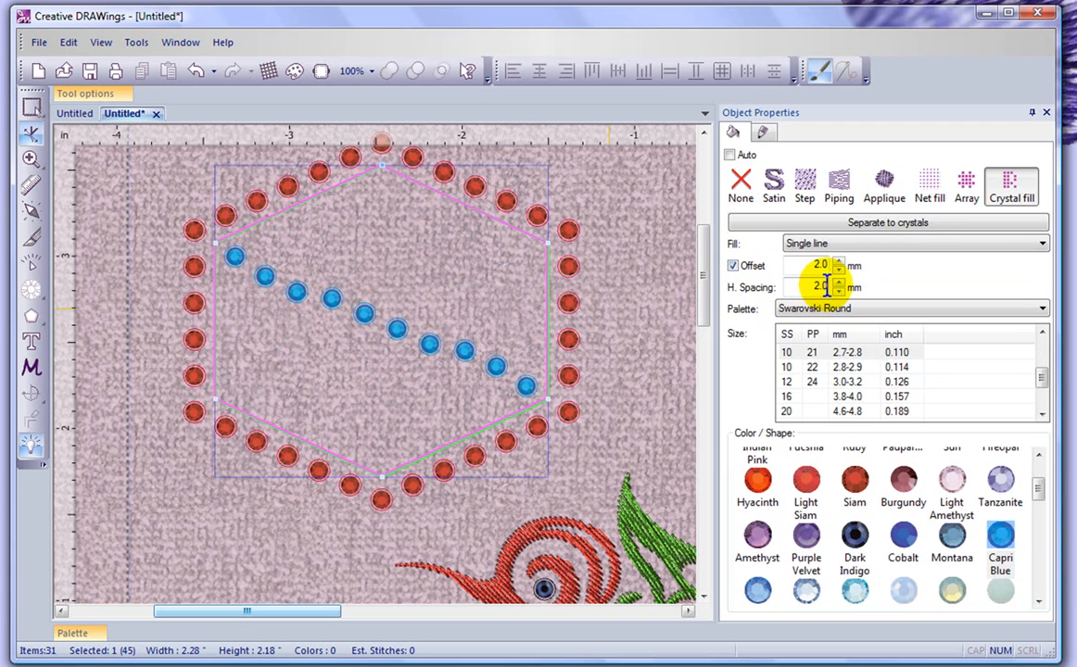
# - Change the hexagon's crystal fill to Shape fit
pyautogui.click(845, 245)
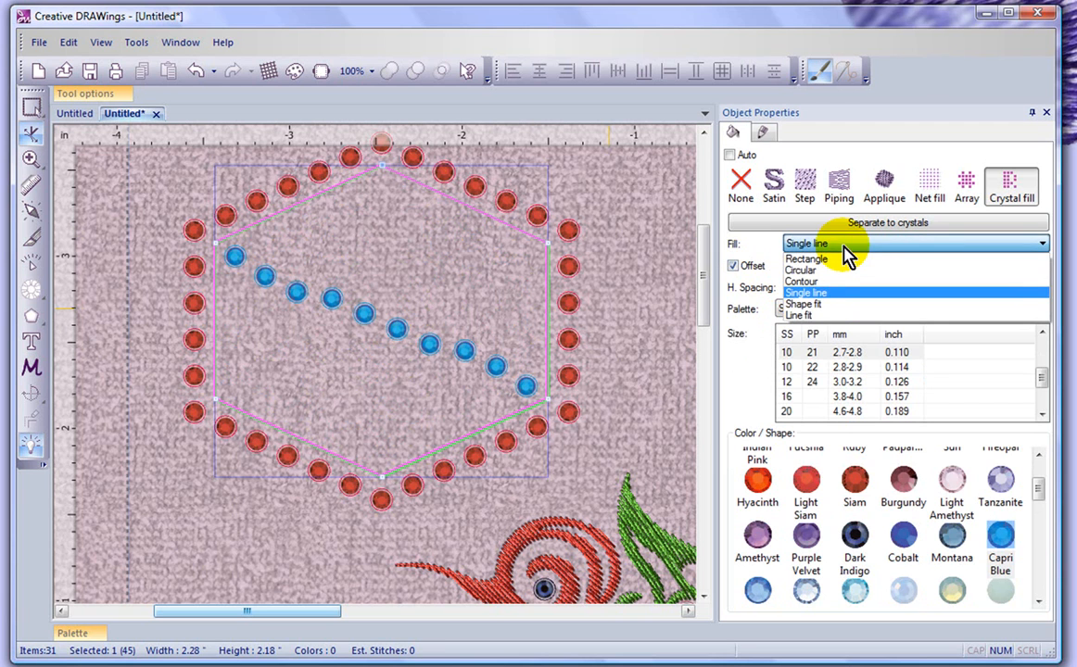
pyautogui.click(828, 308)
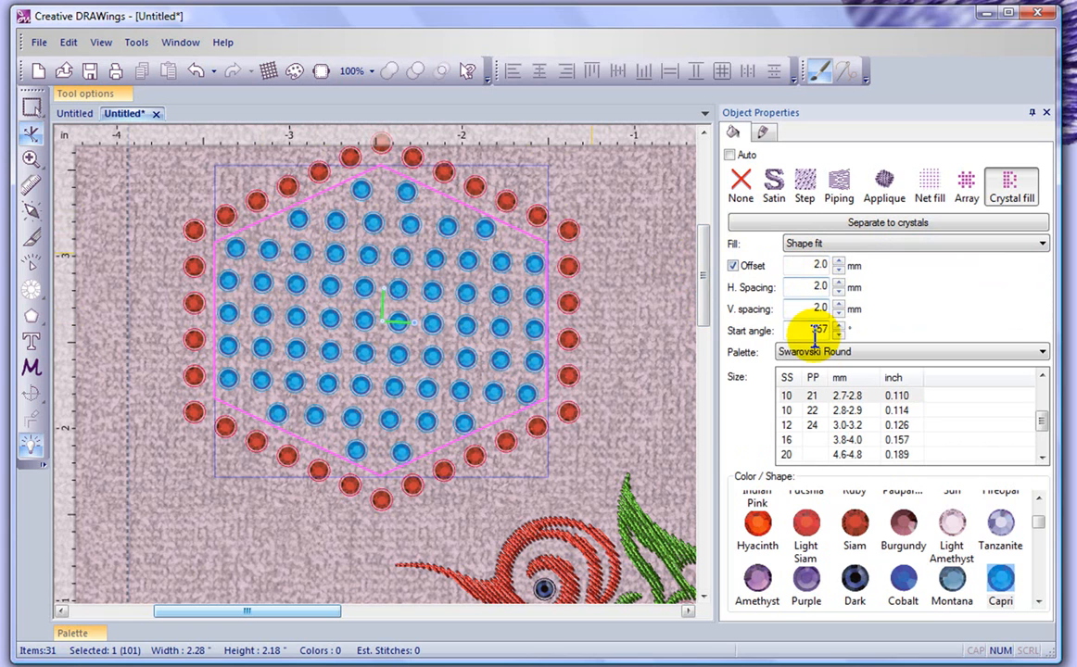
pyautogui.click(734, 266)
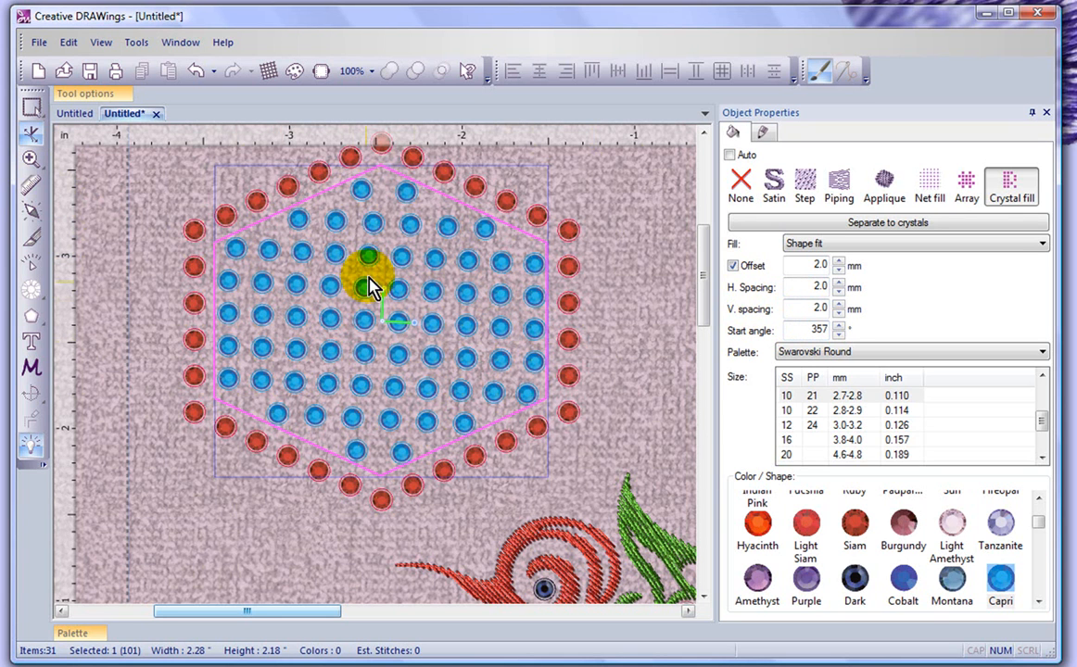
# - Adjust the Shape fit grid's handles on the hexagon in node editing to about 4.3 mm horizontal and 0.6 mm vertical spacing
pyautogui.click(32, 155)
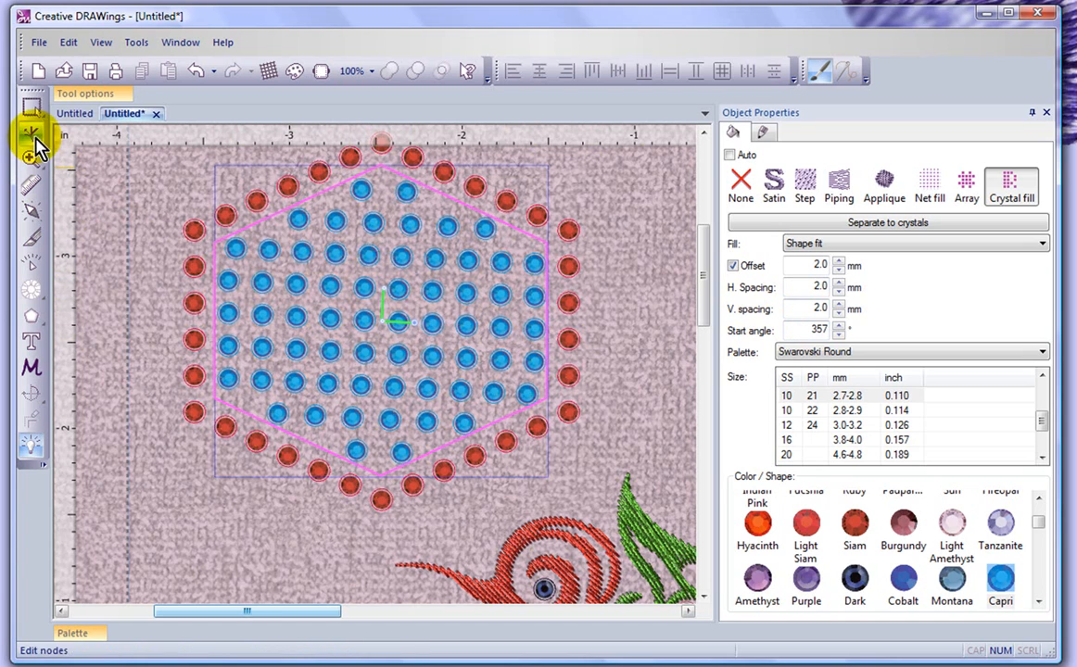
pyautogui.click(385, 264)
pyautogui.click(385, 264)
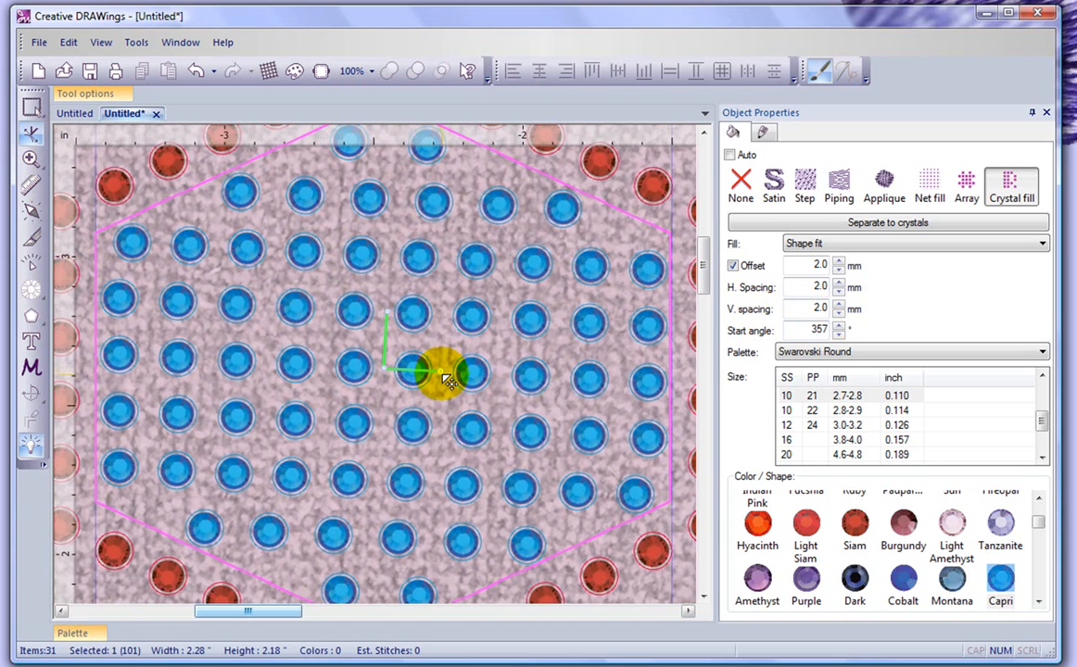
pyautogui.moveTo(445, 374); pyautogui.dragTo(468, 373)
pyautogui.moveTo(393, 320)
pyautogui.mouseDown()
pyautogui.moveTo(394, 281)
pyautogui.moveTo(430, 301)
pyautogui.moveTo(403, 306)
pyautogui.mouseUp()
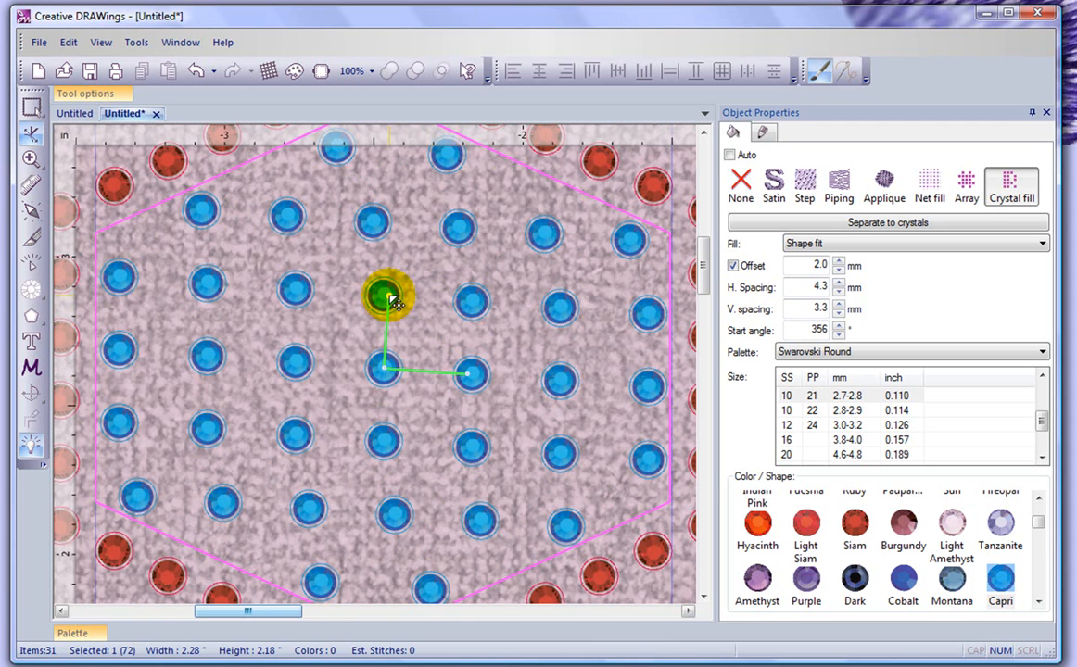
pyautogui.moveTo(440, 331); pyautogui.dragTo(440, 332)
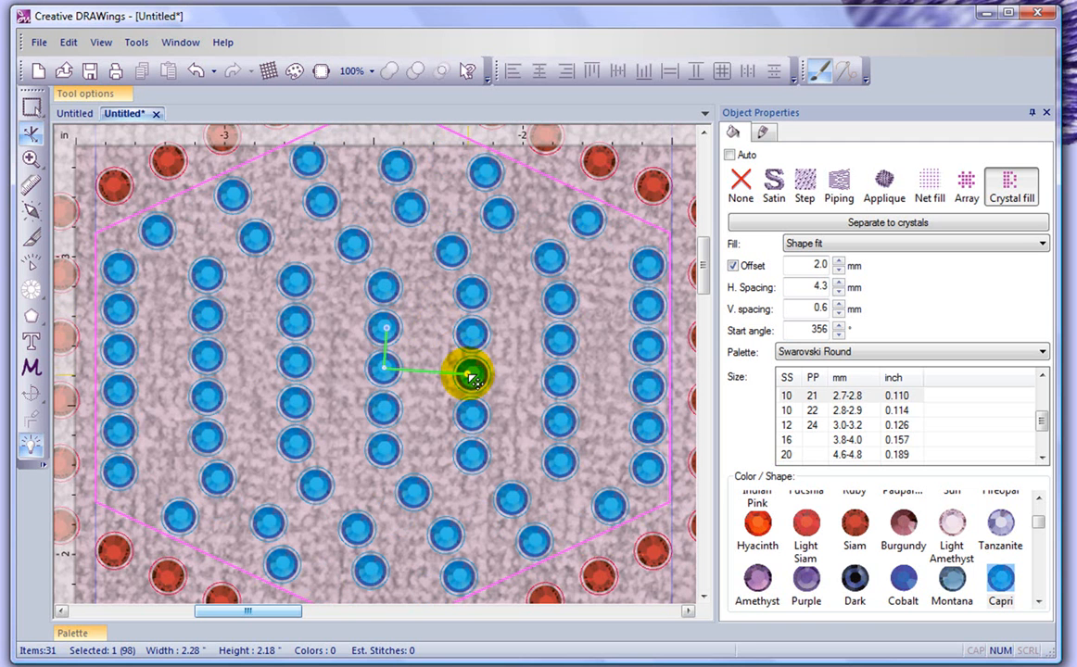
# - Rotate the hexagon's Shape fit grid with its handles to about 338°, with about 1.8 mm horizontal and 2.7 mm vertical spacing
pyautogui.moveTo(472, 377); pyautogui.dragTo(441, 326)
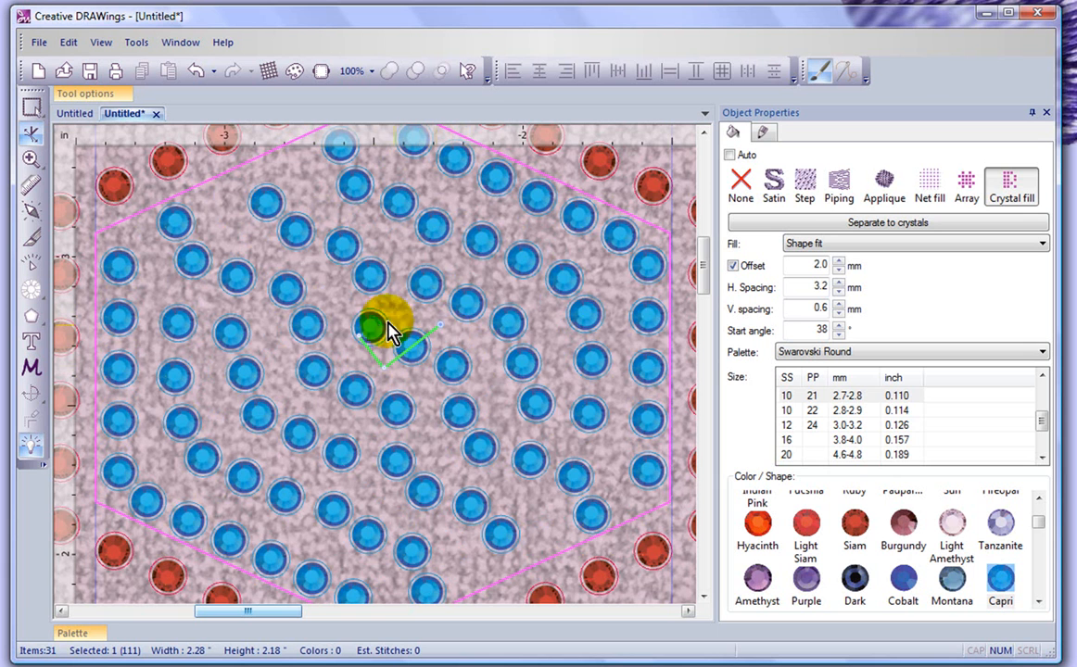
pyautogui.moveTo(366, 332); pyautogui.dragTo(344, 318)
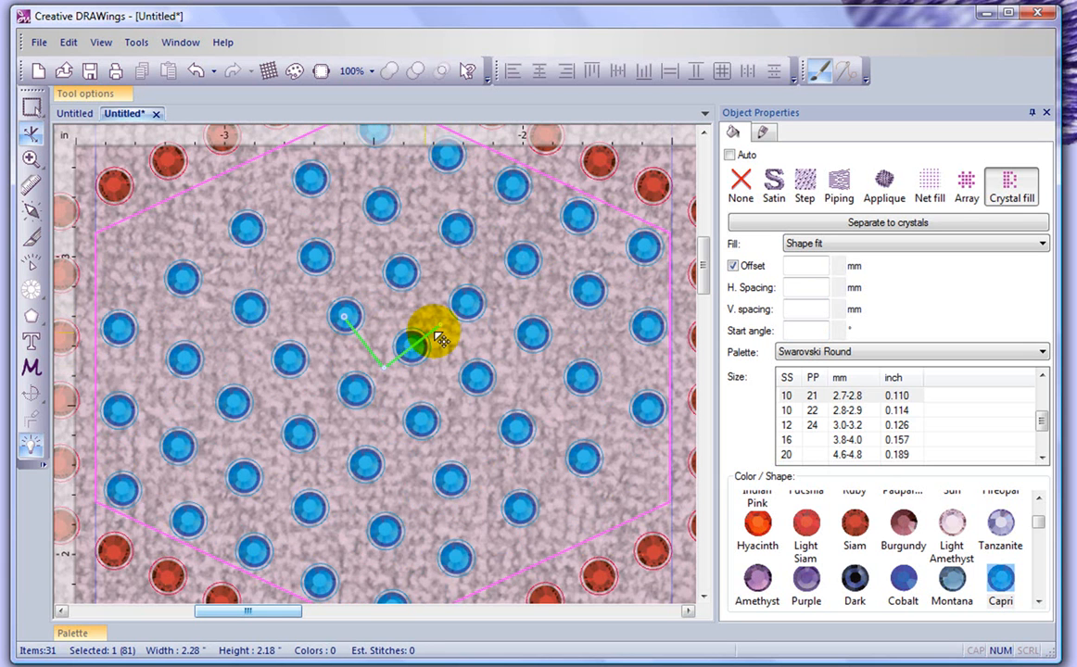
pyautogui.moveTo(445, 336); pyautogui.dragTo(424, 339)
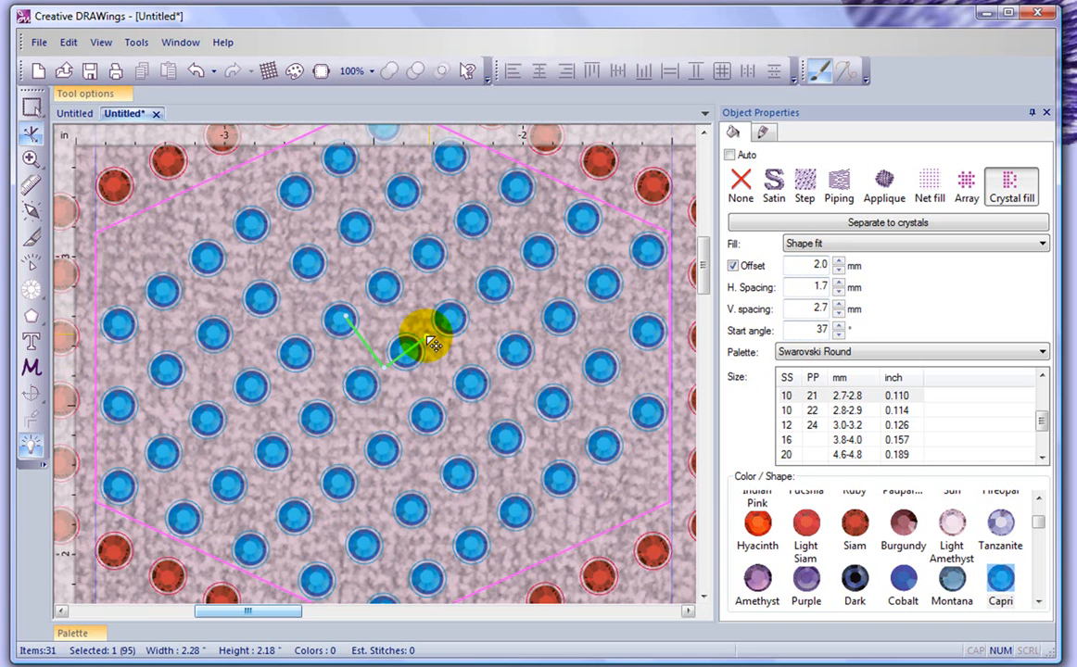
pyautogui.moveTo(429, 342); pyautogui.dragTo(429, 381)
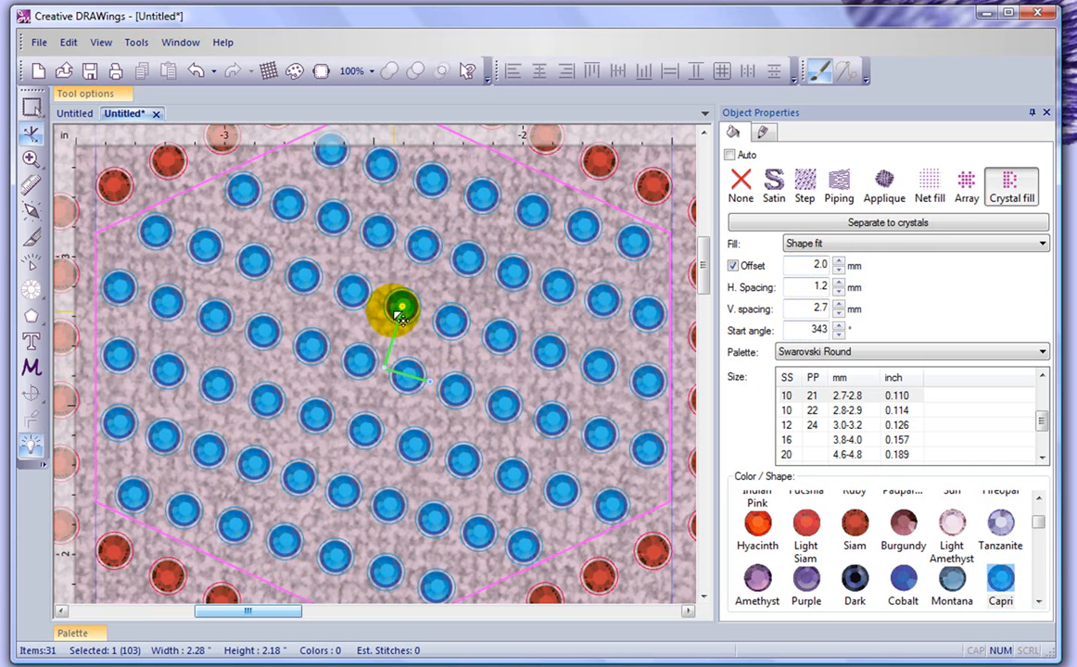
pyautogui.scroll(-2, 433, 317)
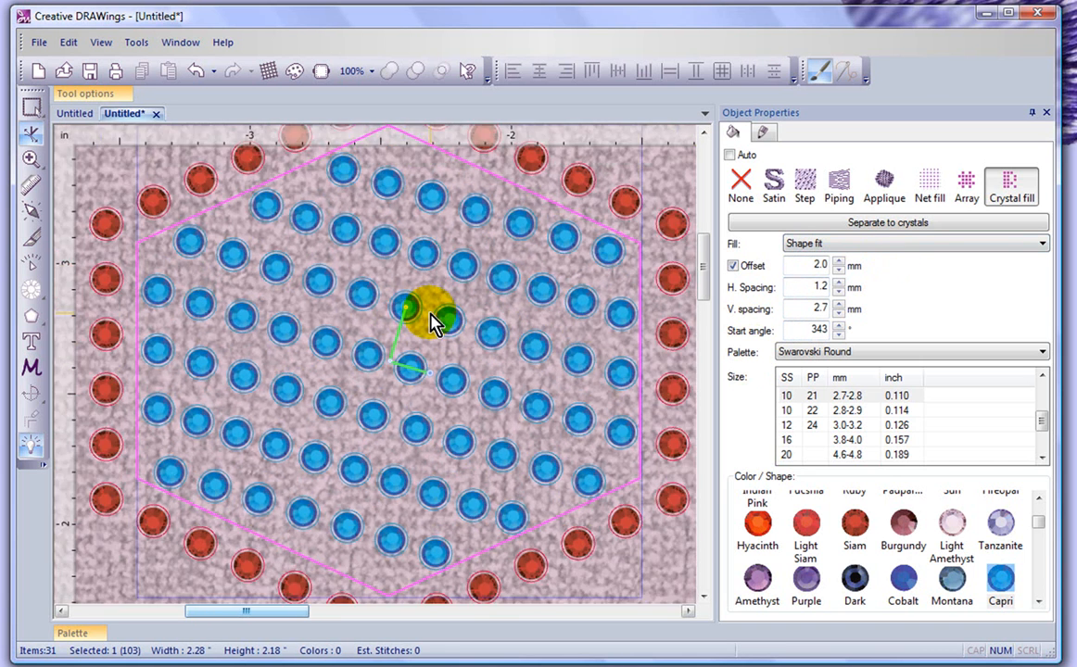
pyautogui.scroll(-1, 436, 320)
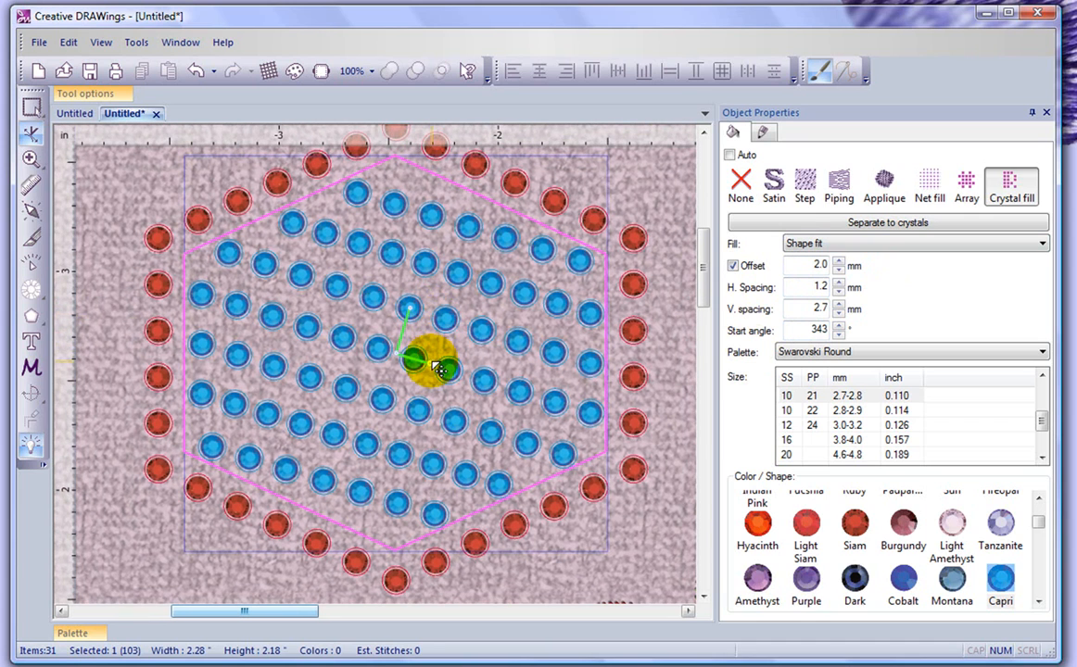
pyautogui.moveTo(442, 371); pyautogui.dragTo(438, 372)
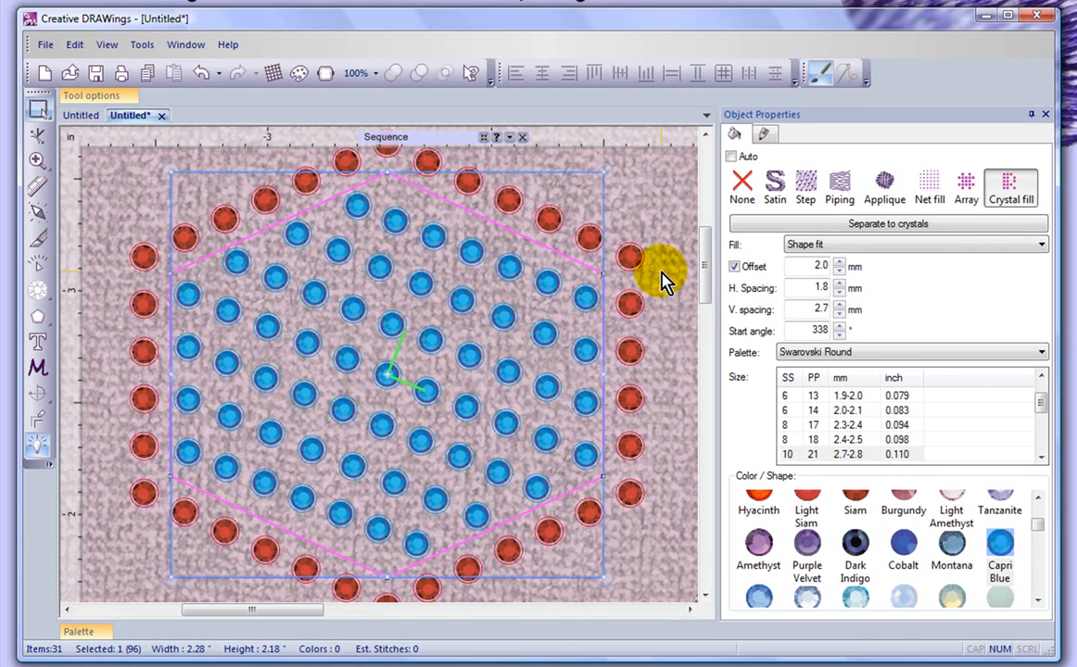
# - Deselect the hexagon and add a text object containing a person's first name beside it, above the butterfly's wing
pyautogui.scroll(-6, 662, 283)
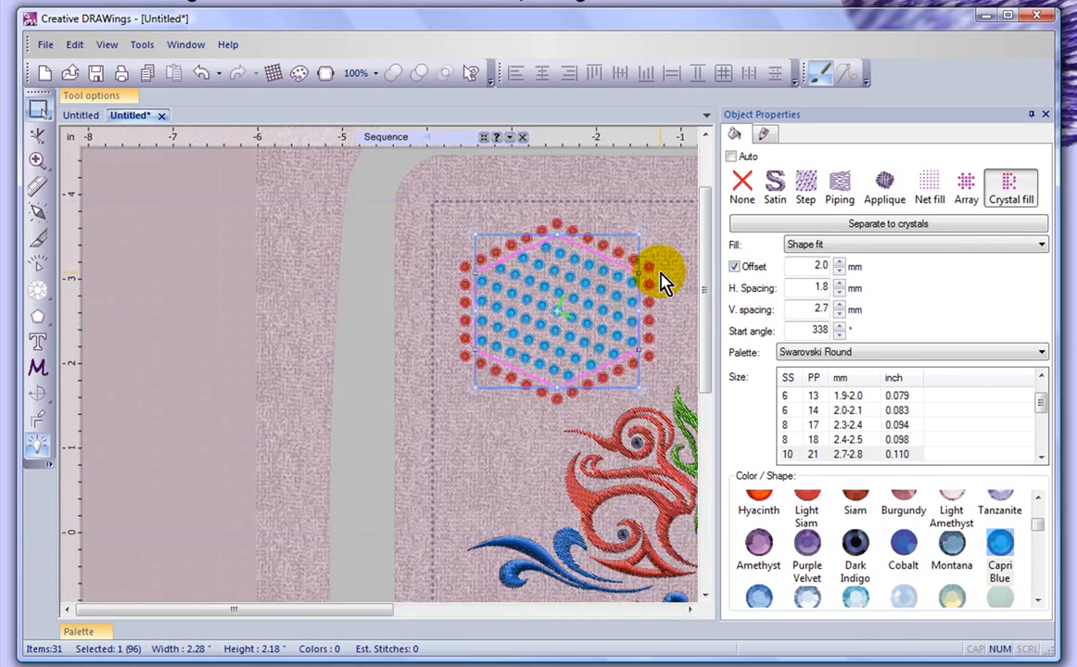
pyautogui.click(525, 547)
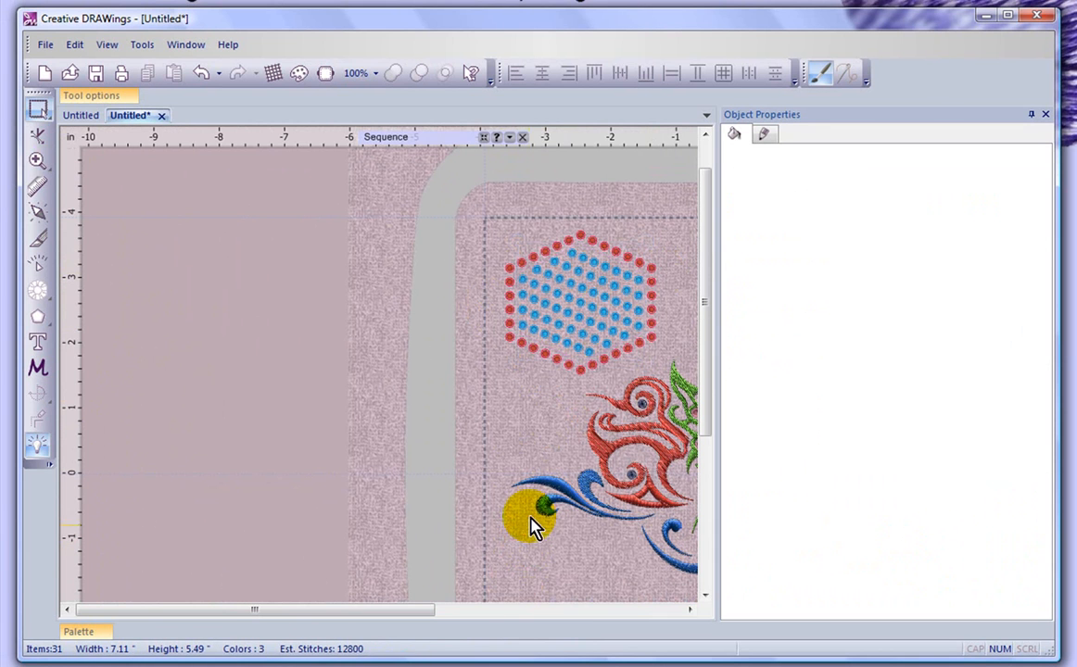
pyautogui.moveTo(461, 610); pyautogui.dragTo(609, 611)
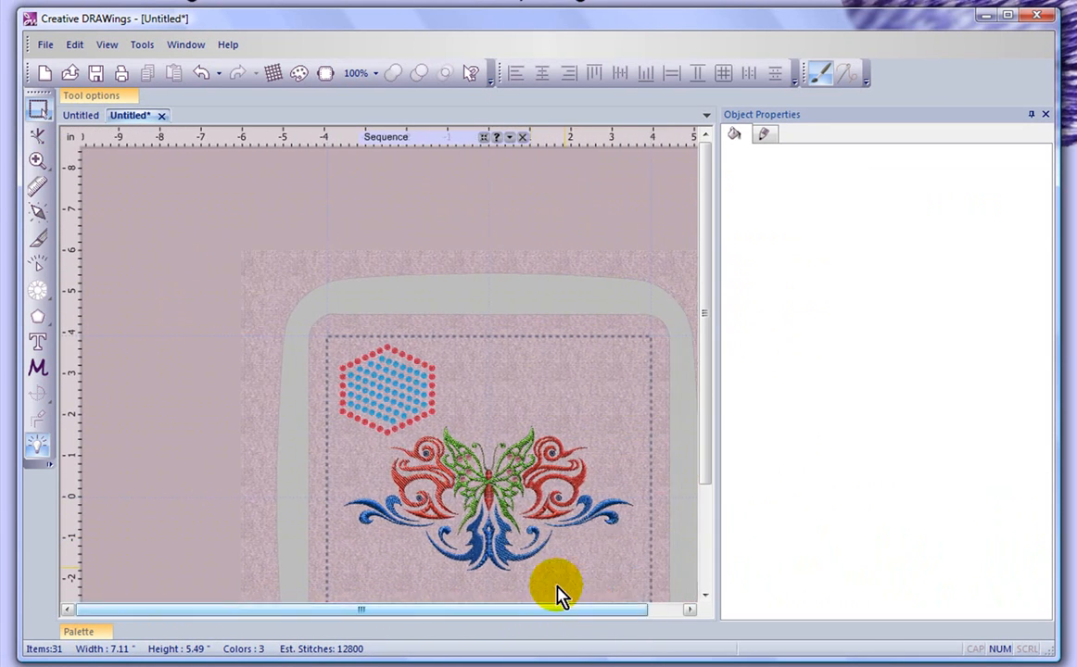
pyautogui.click(30, 341)
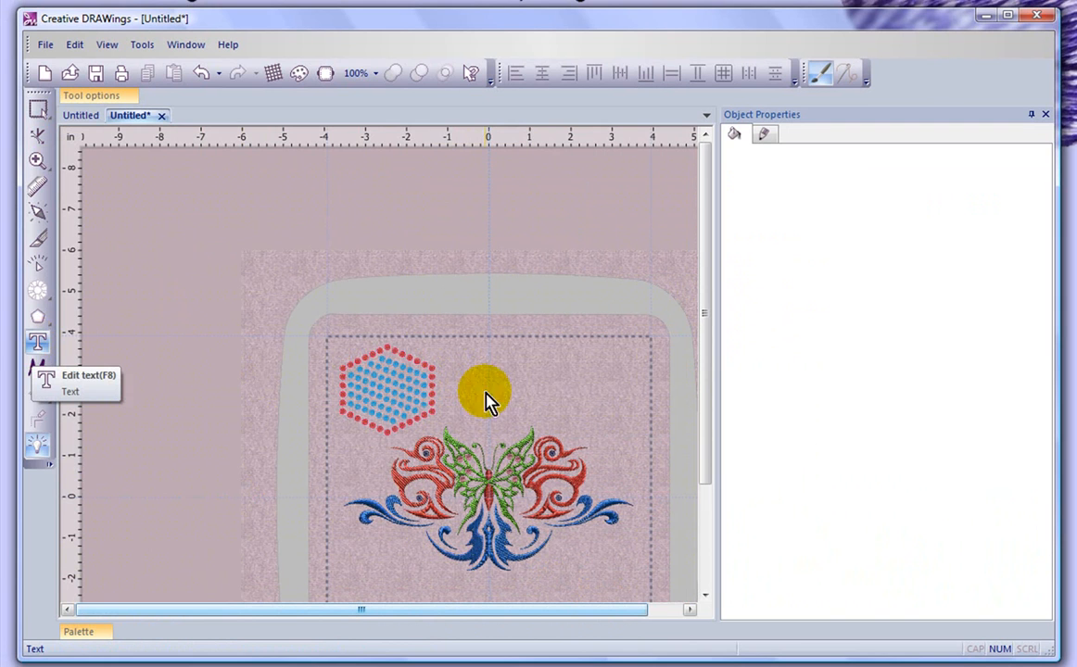
pyautogui.click(508, 384)
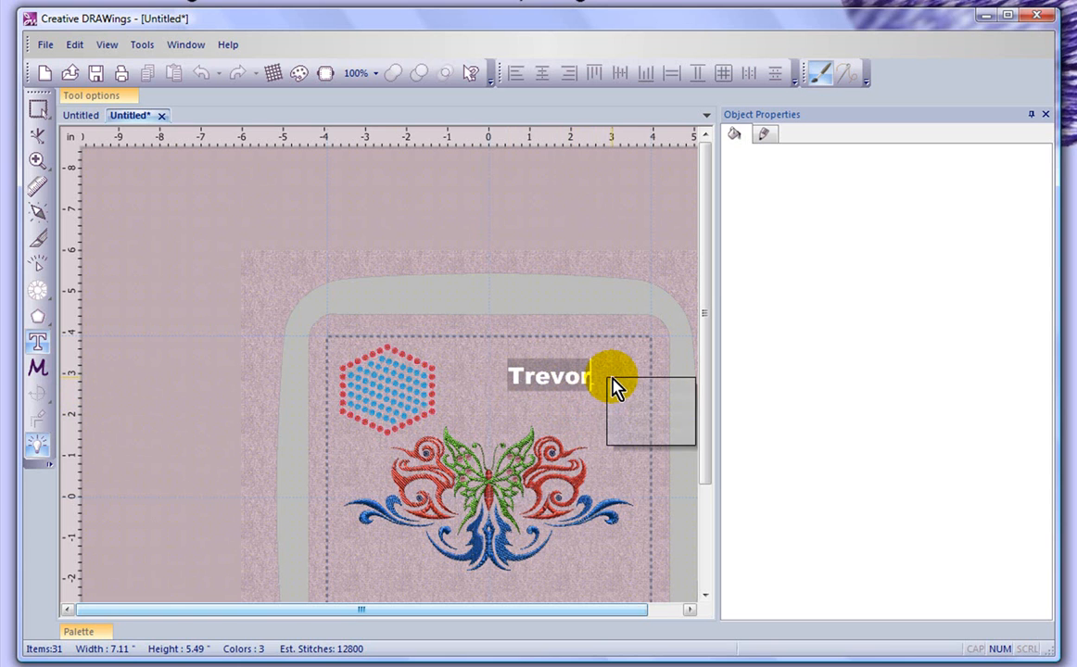
pyautogui.rightClick(606, 378)
pyautogui.click(579, 379)
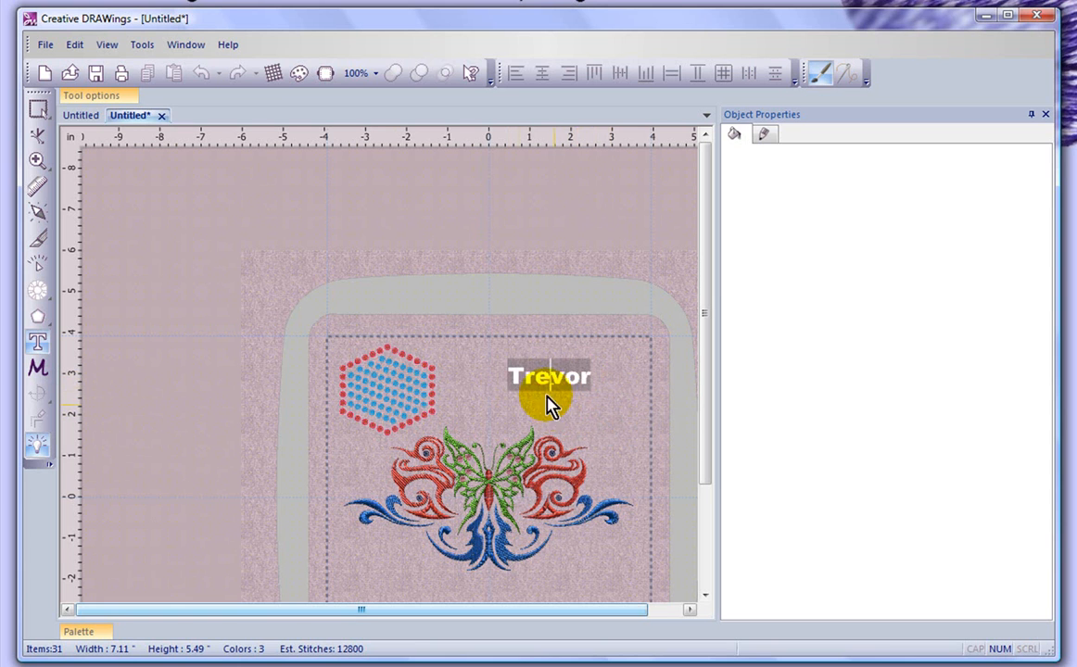
pyautogui.click(476, 383)
pyautogui.click(520, 378)
pyautogui.click(39, 110)
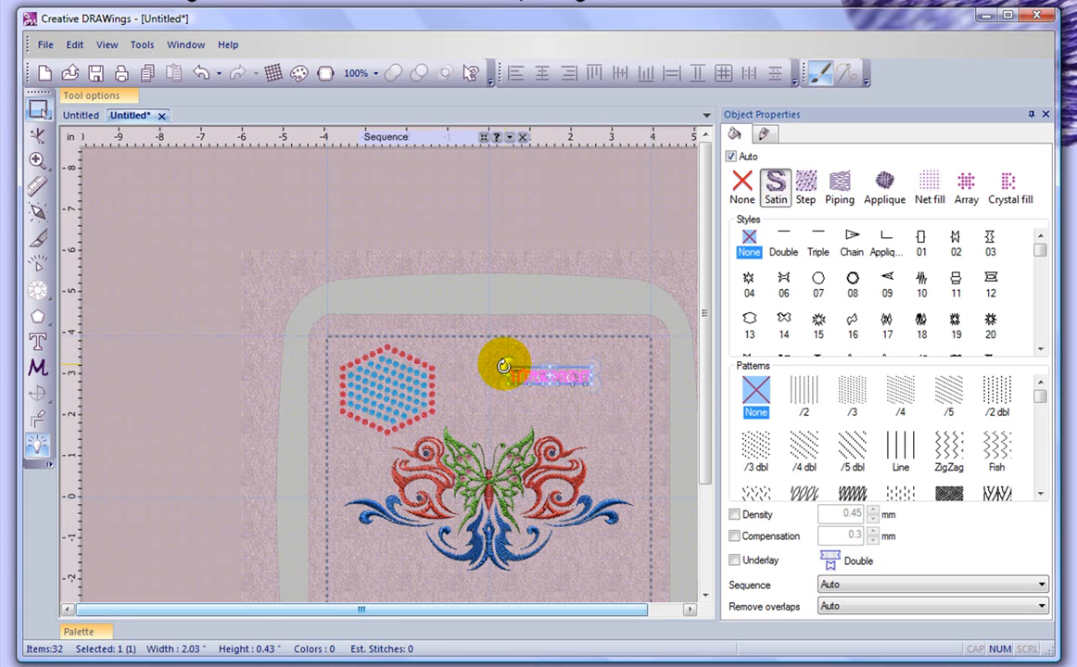
# - Enlarge the name text to about 3.63 in wide and 1.04 in high, and shift it away from the hexagon
pyautogui.scroll(5, 503, 364)
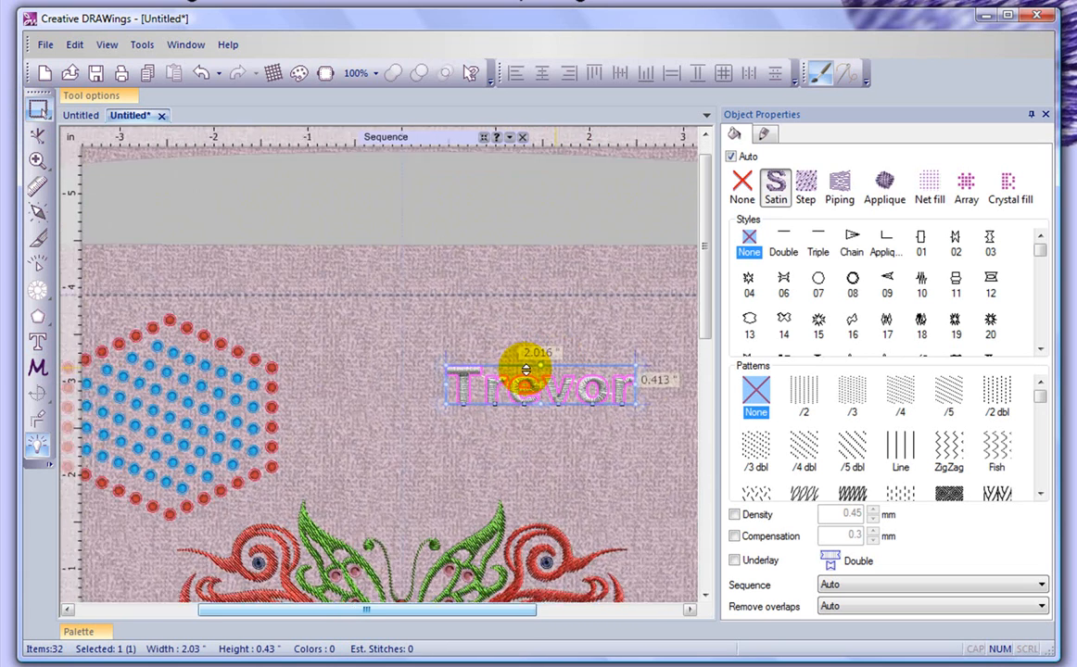
pyautogui.moveTo(434, 364); pyautogui.dragTo(281, 291)
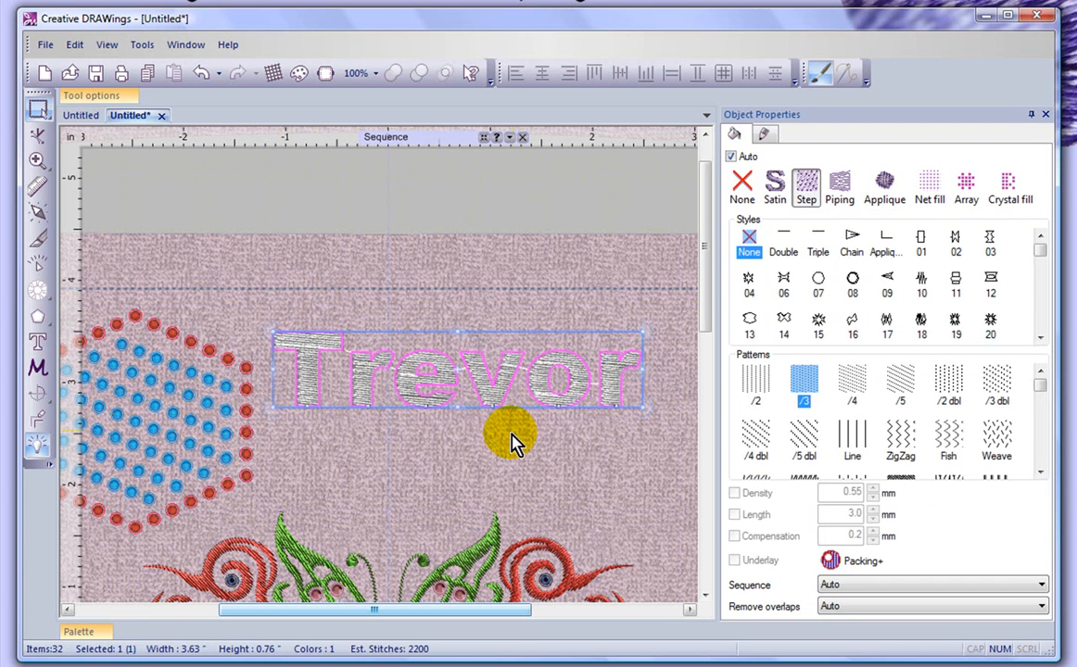
pyautogui.moveTo(456, 413); pyautogui.dragTo(457, 435)
pyautogui.moveTo(505, 409); pyautogui.dragTo(545, 408)
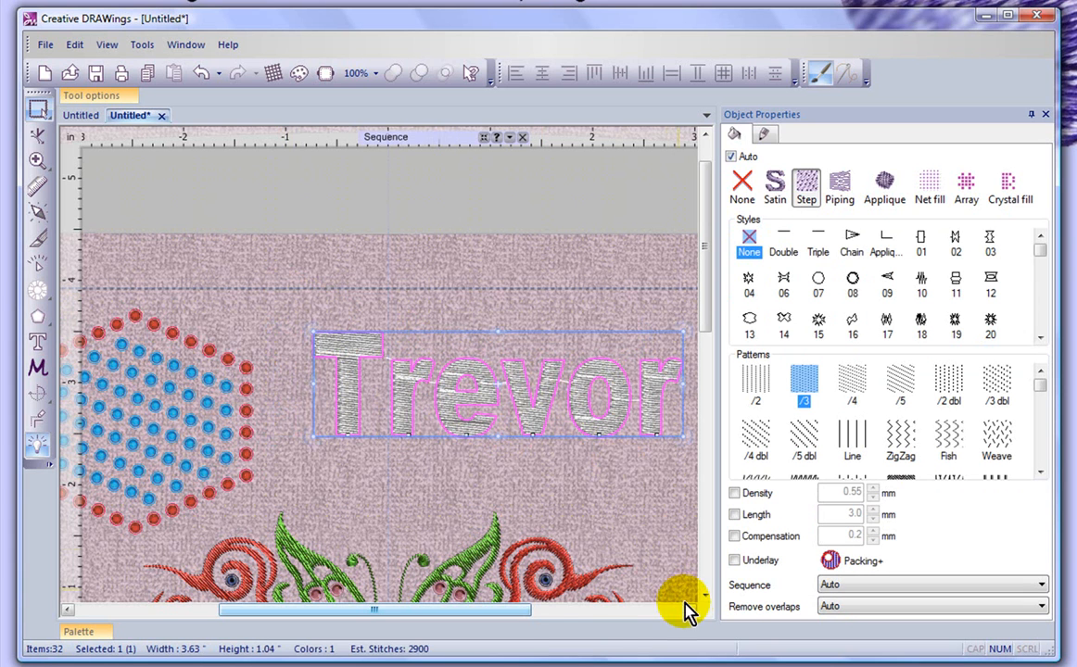
pyautogui.click(690, 608)
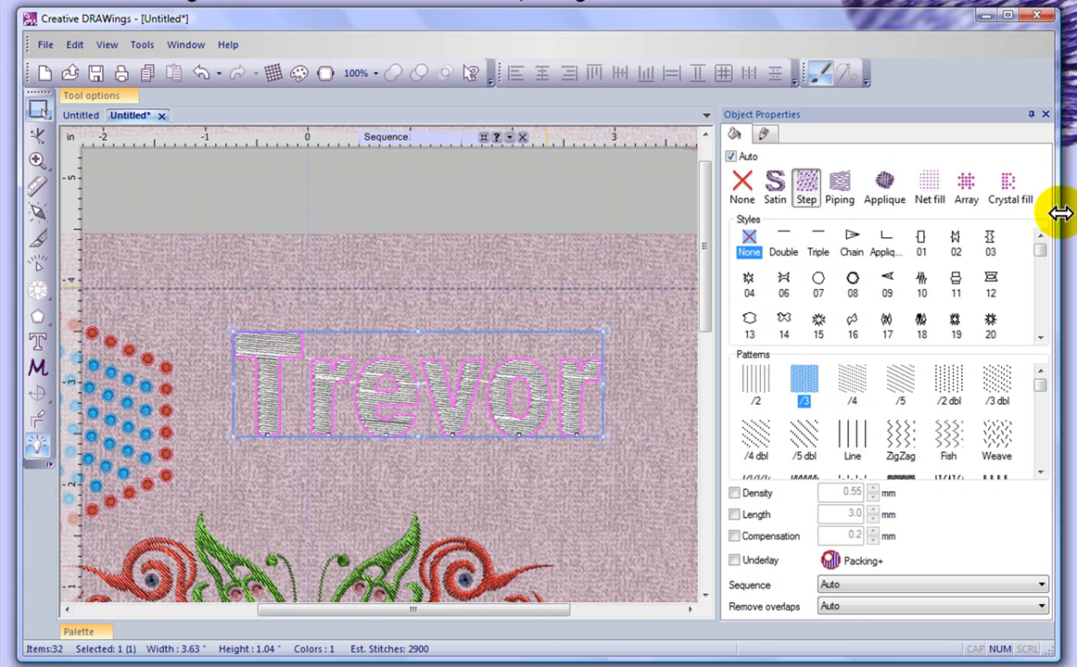
# - Apply a Crystal fill to the name text and change its fill type to Line fit
pyautogui.click(1011, 188)
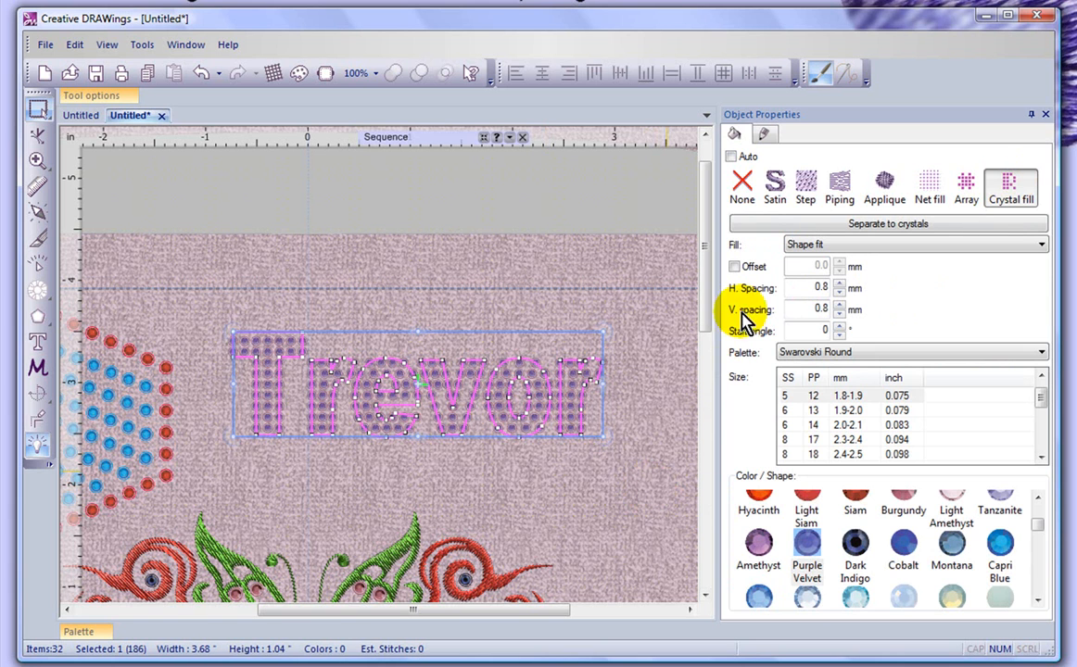
pyautogui.click(448, 474)
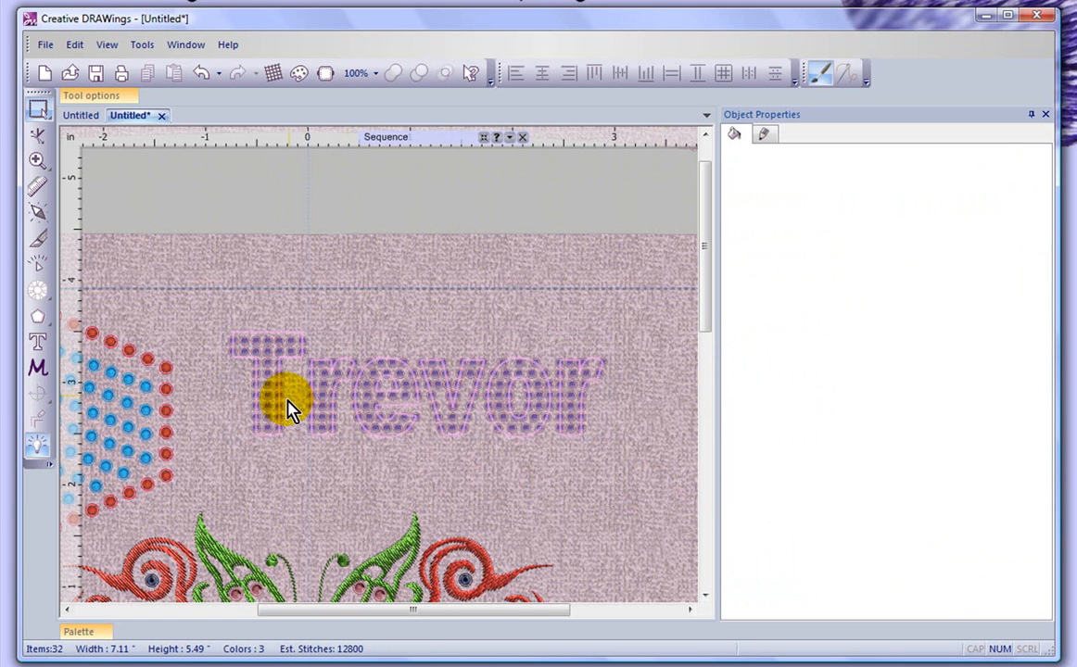
pyautogui.click(447, 428)
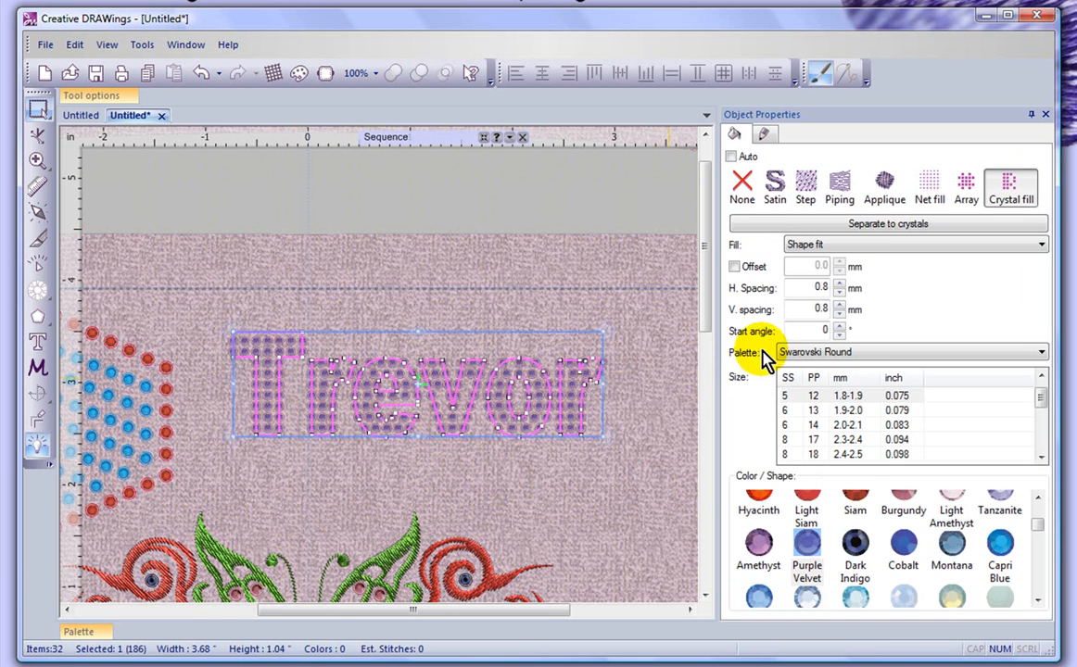
pyautogui.click(888, 246)
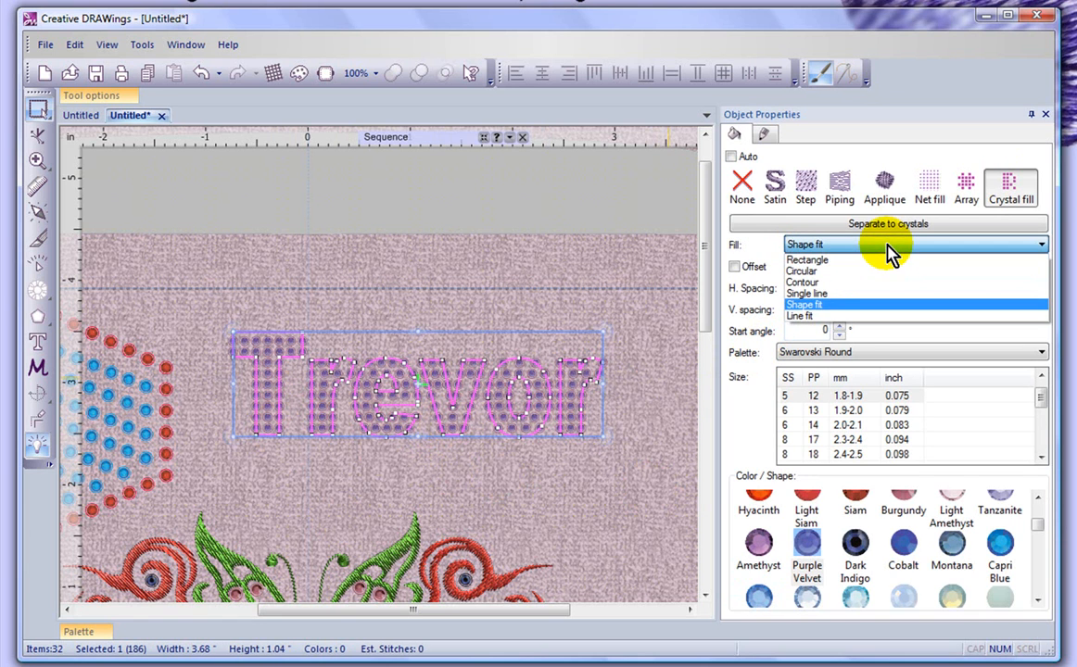
pyautogui.click(822, 316)
pyautogui.click(565, 514)
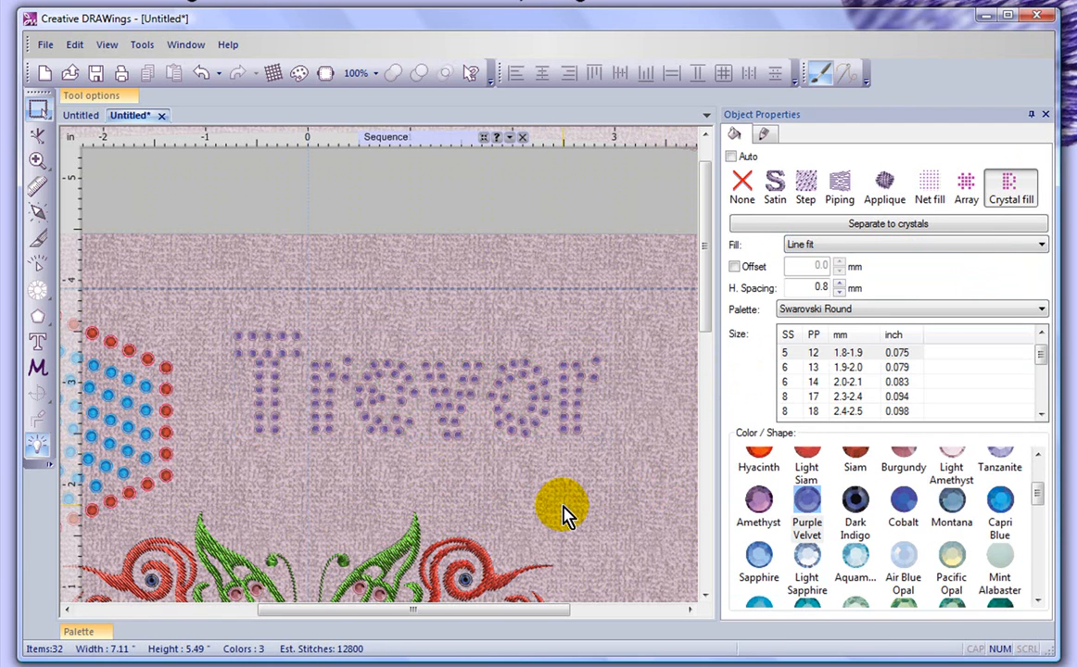
# - Change the name text's crystal fill to Single line, inspect the letters without a selection, and reselect the text
pyautogui.click(540, 407)
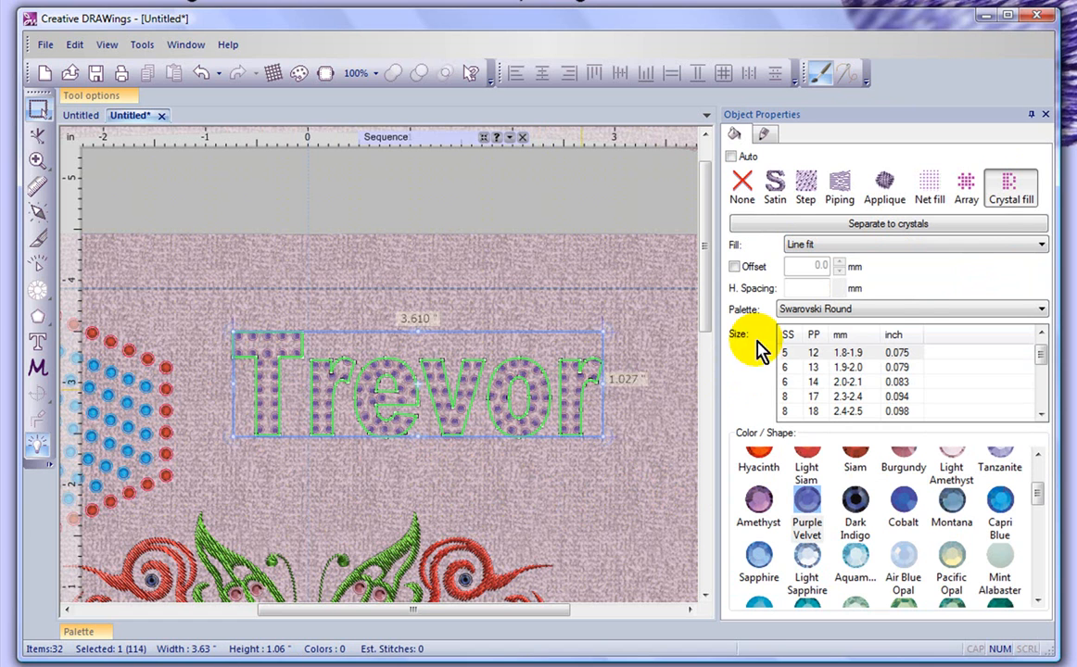
pyautogui.click(845, 249)
pyautogui.click(820, 293)
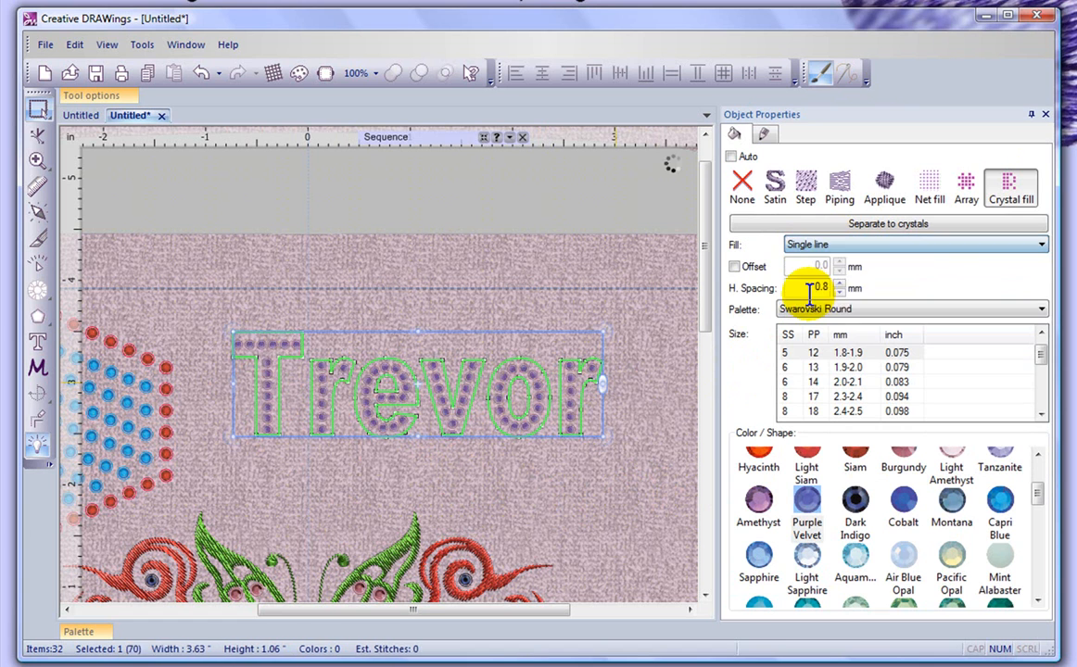
pyautogui.click(602, 499)
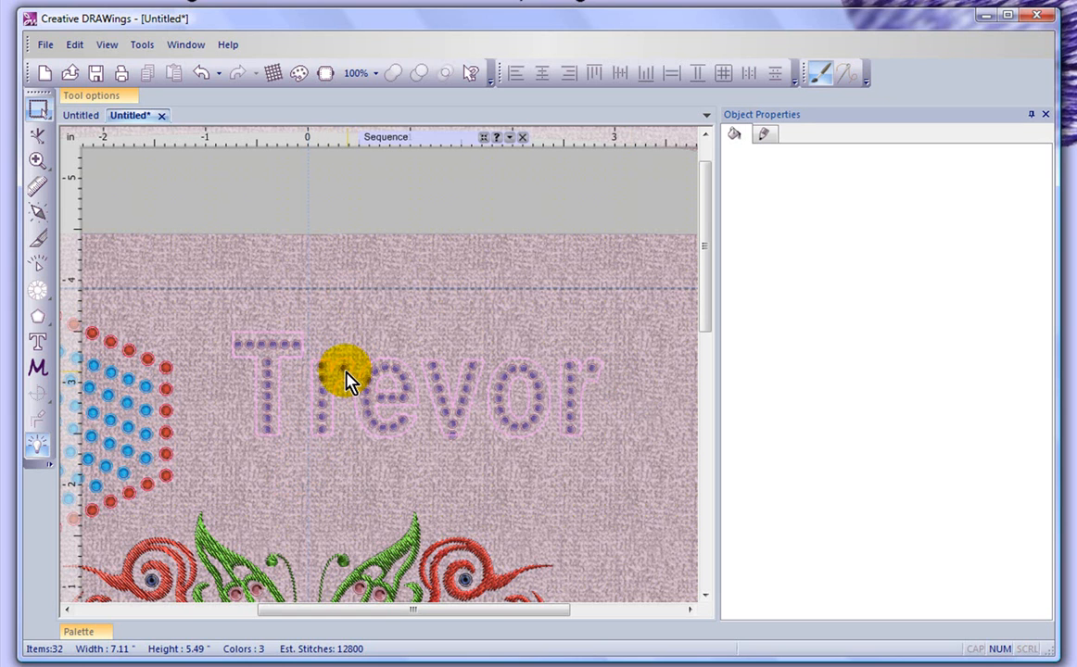
pyautogui.scroll(5, 335, 394)
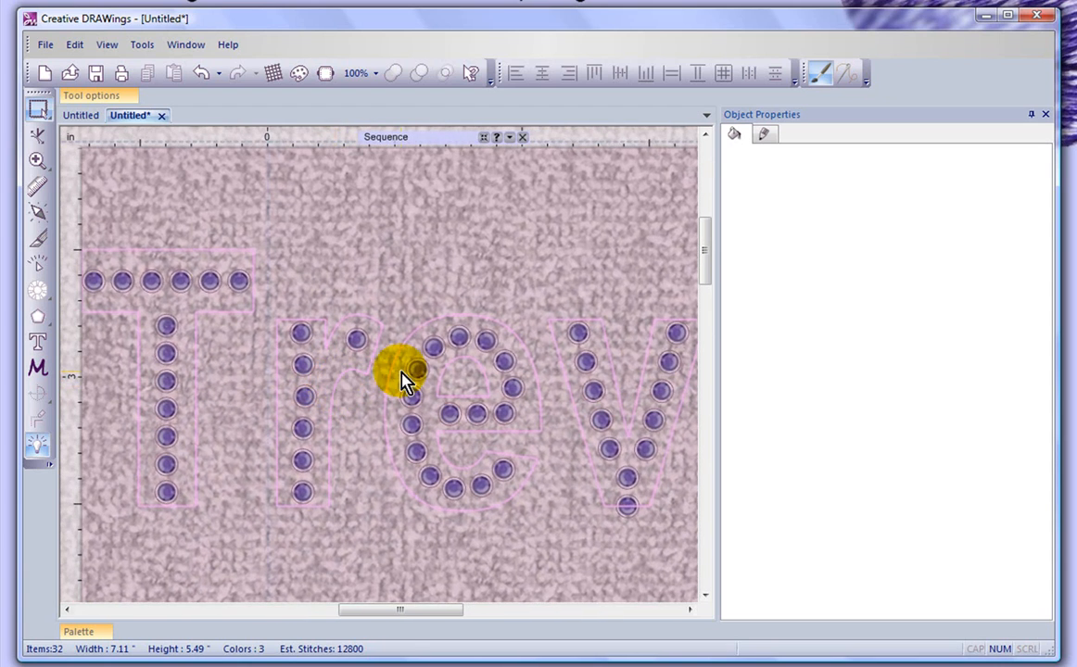
pyautogui.click(376, 345)
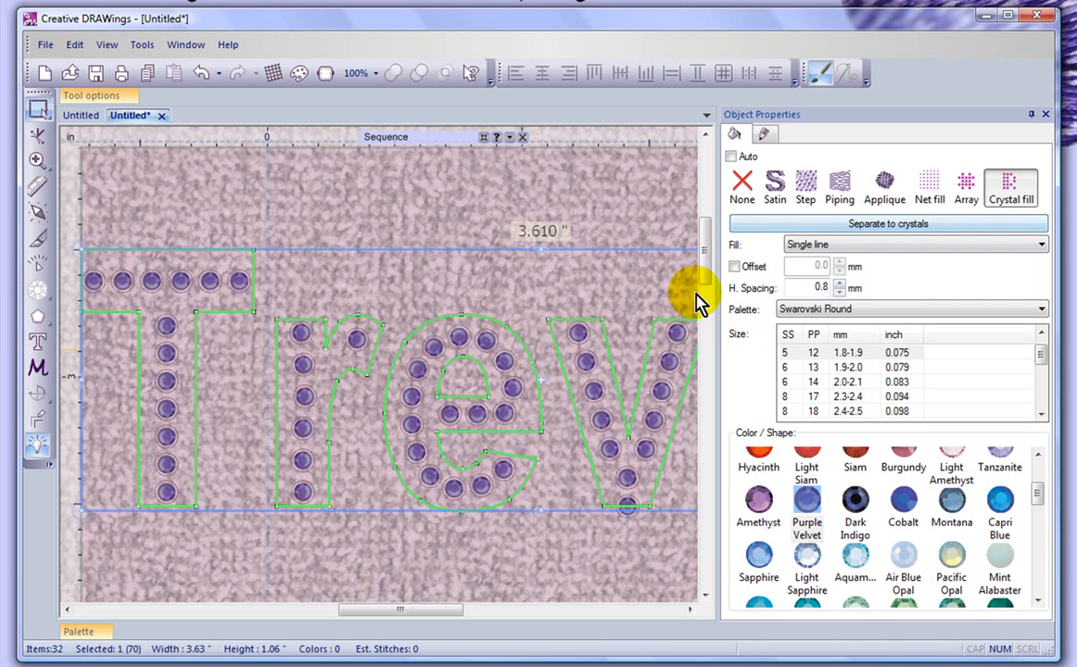
# - Separate the name text's single-line fill into individual crystals, deselect them, and select single crystals in the second letter
pyautogui.click(903, 227)
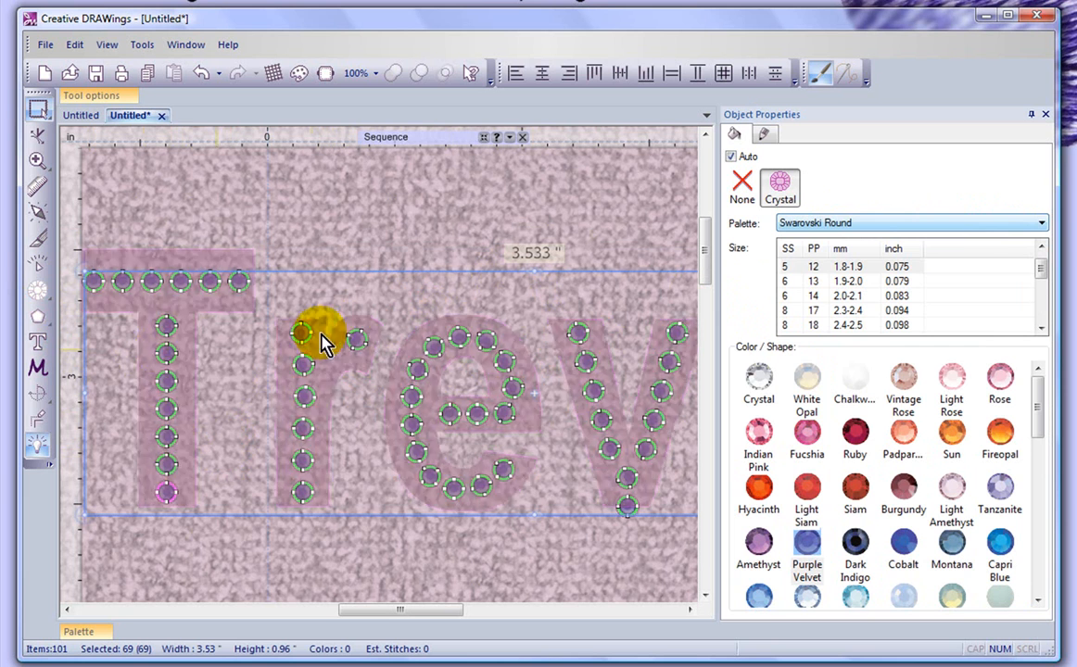
pyautogui.click(366, 213)
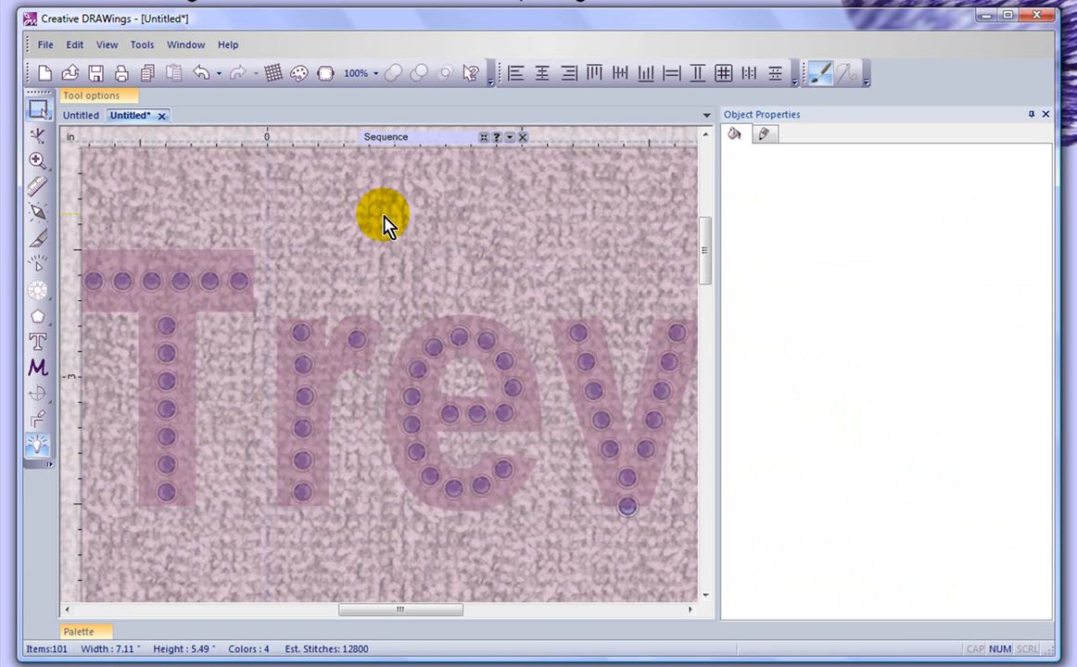
pyautogui.click(354, 340)
pyautogui.click(302, 332)
pyautogui.click(302, 398)
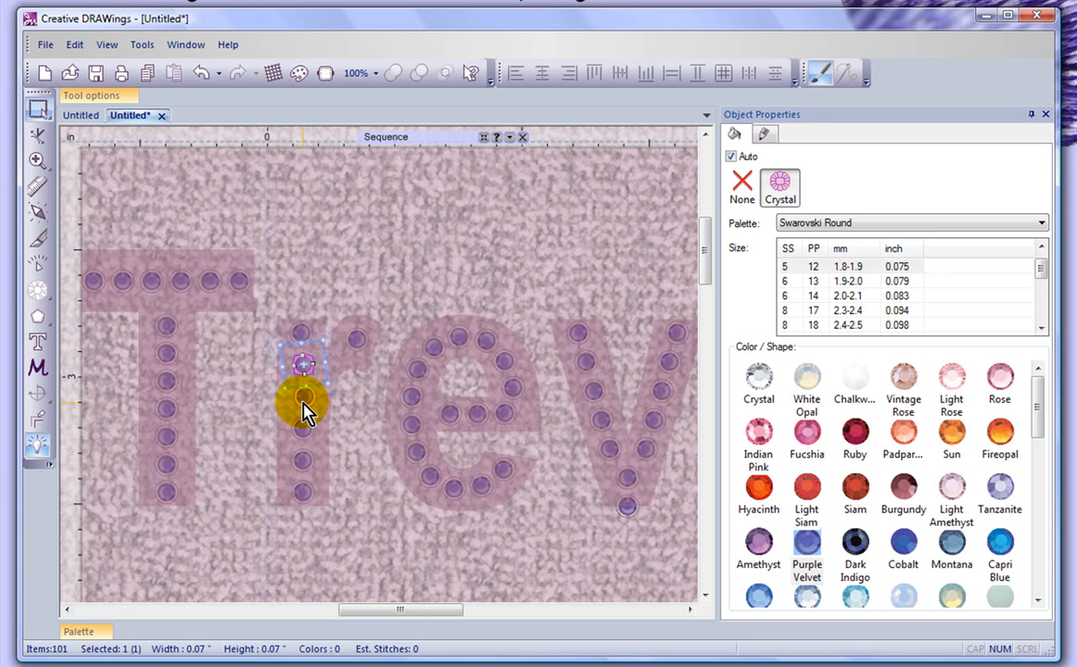
# - Move the crystal in the second letter's arm inward, closer to that letter's stem
pyautogui.scroll(2, 366, 407)
pyautogui.scroll(1, 368, 416)
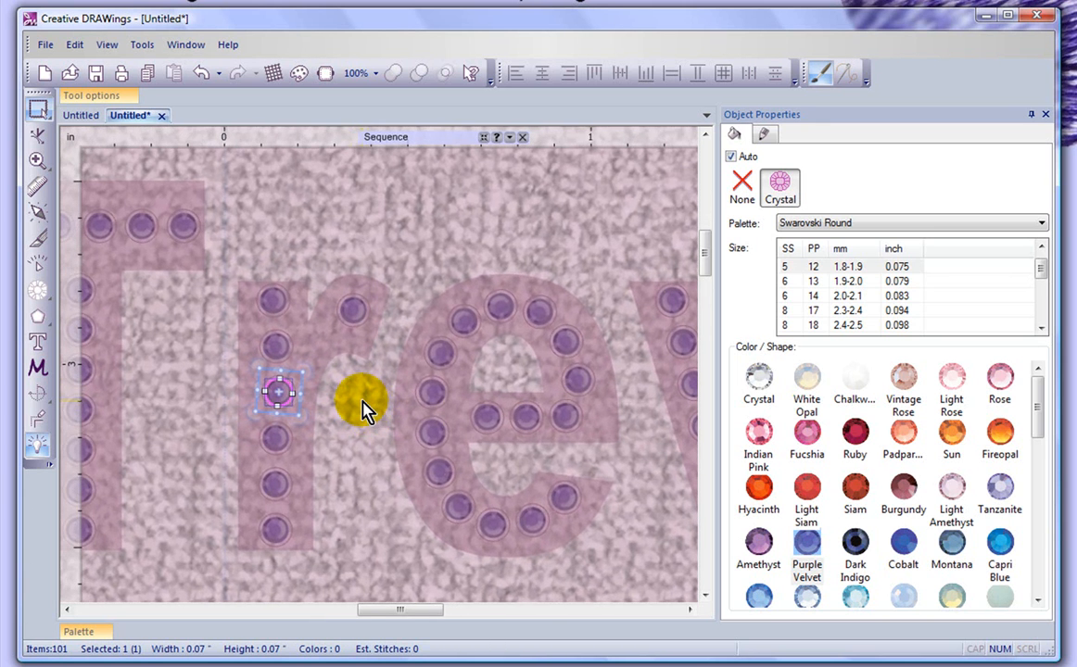
pyautogui.click(355, 313)
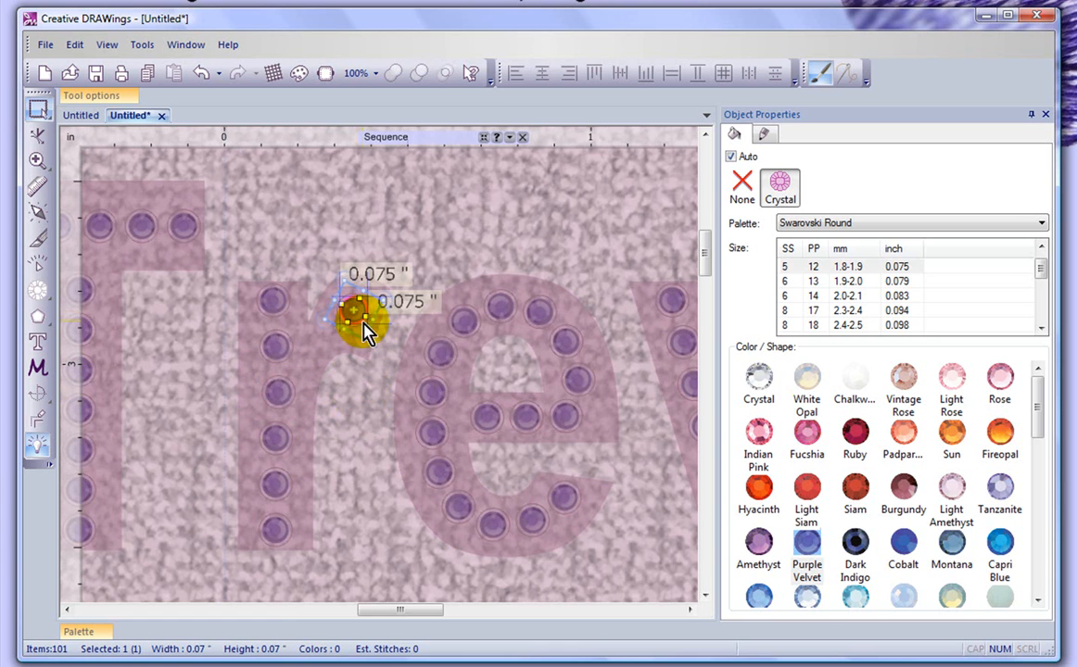
pyautogui.moveTo(354, 322); pyautogui.dragTo(324, 347)
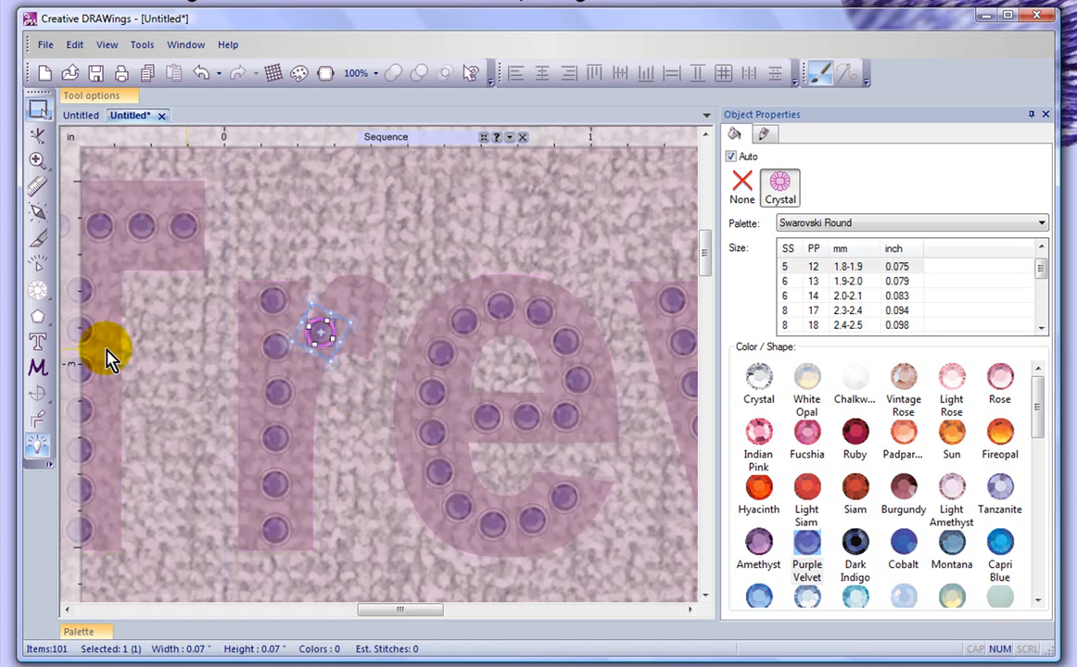
# - Add a single crystal at the outer end of the second letter's arm
pyautogui.click(39, 295)
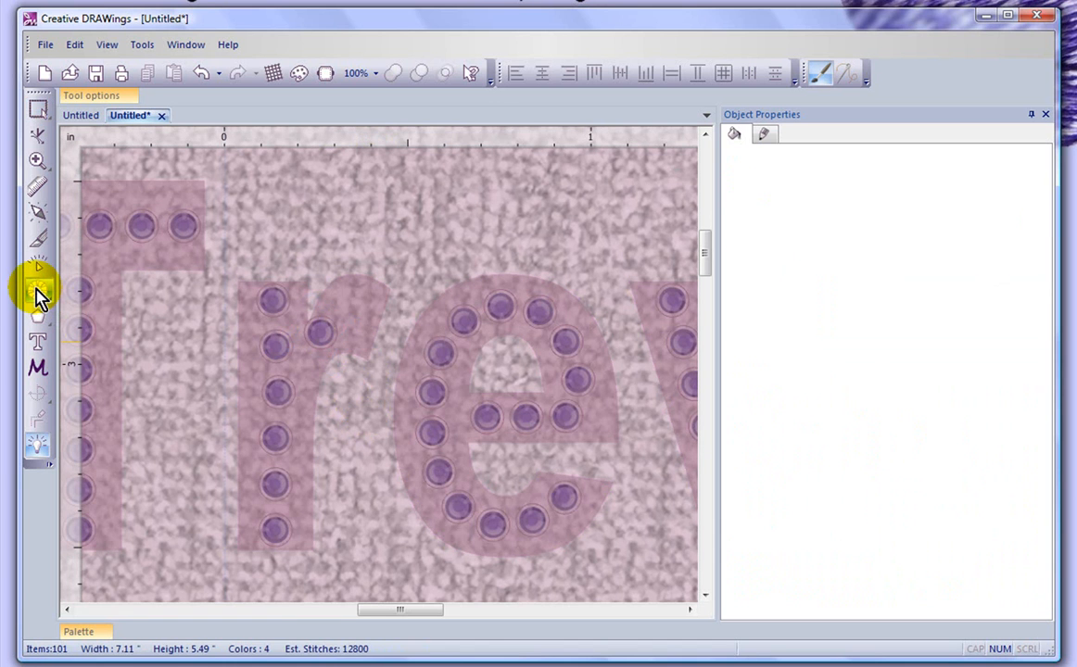
pyautogui.click(343, 298)
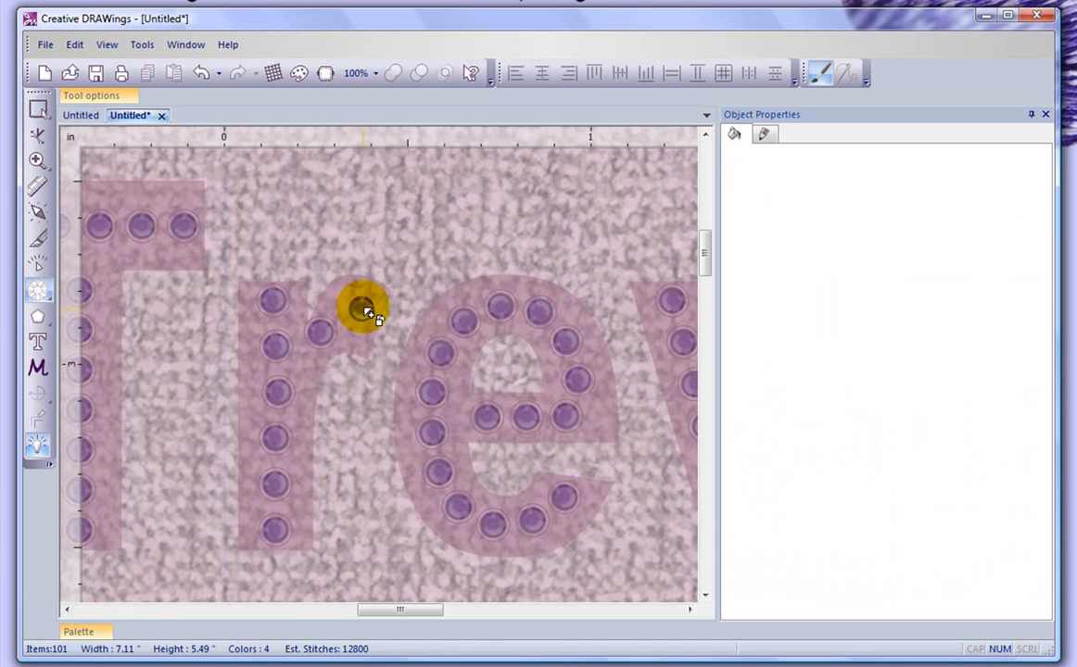
pyautogui.click(342, 344)
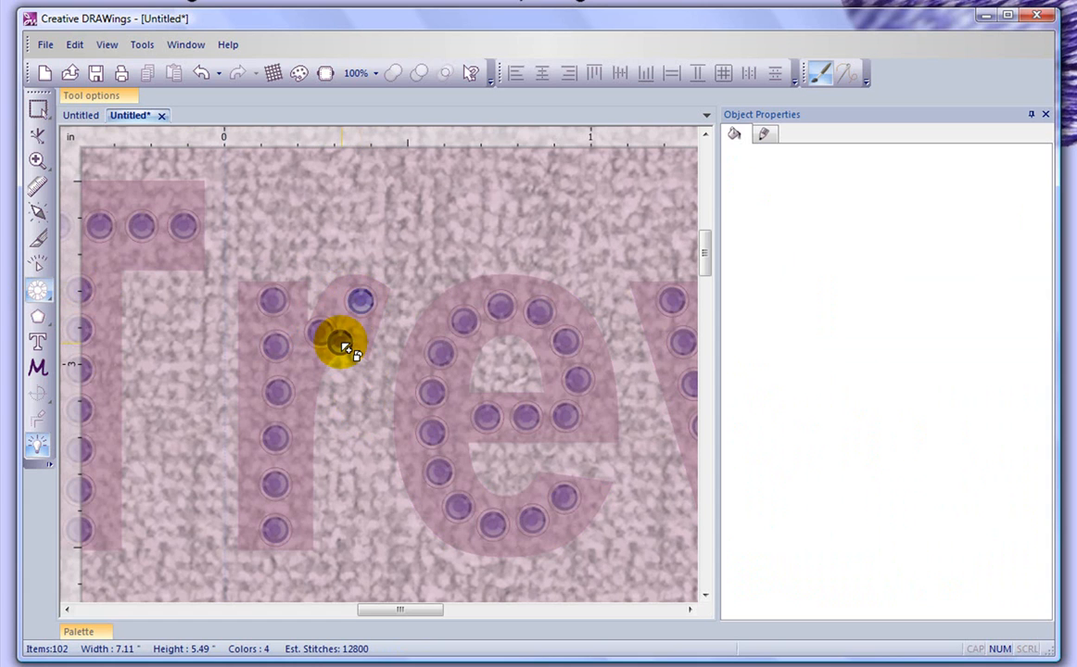
pyautogui.scroll(-5, 342, 348)
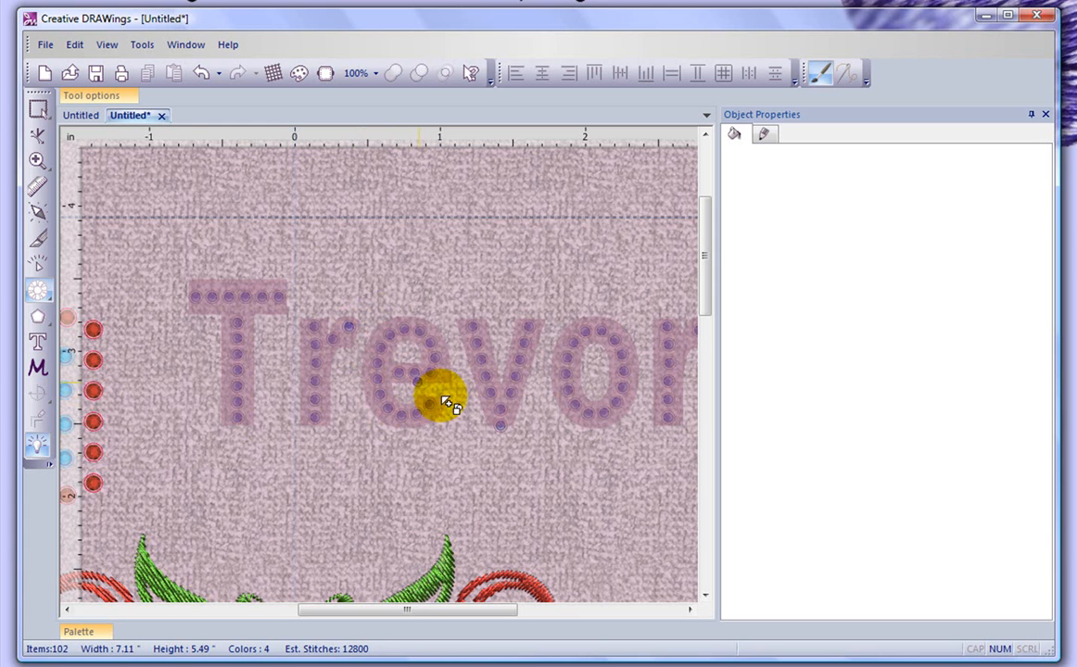
pyautogui.scroll(-3, 526, 370)
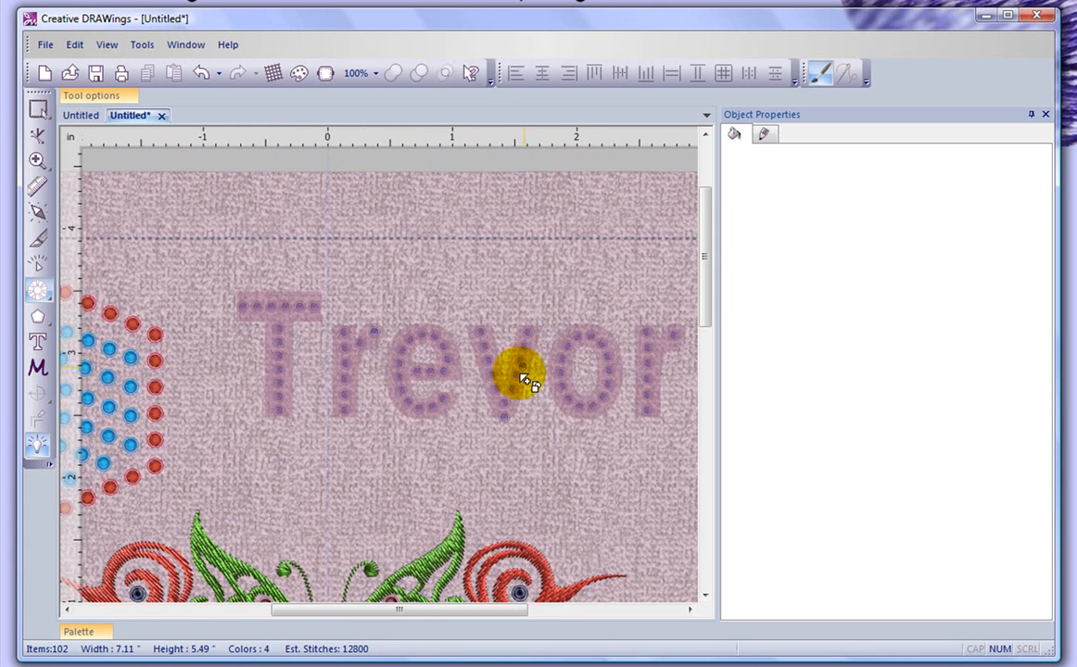
# - Check the name's underlying text object and a separate crystal by selecting each one, and clear the selection
pyautogui.click(37, 113)
pyautogui.click(534, 336)
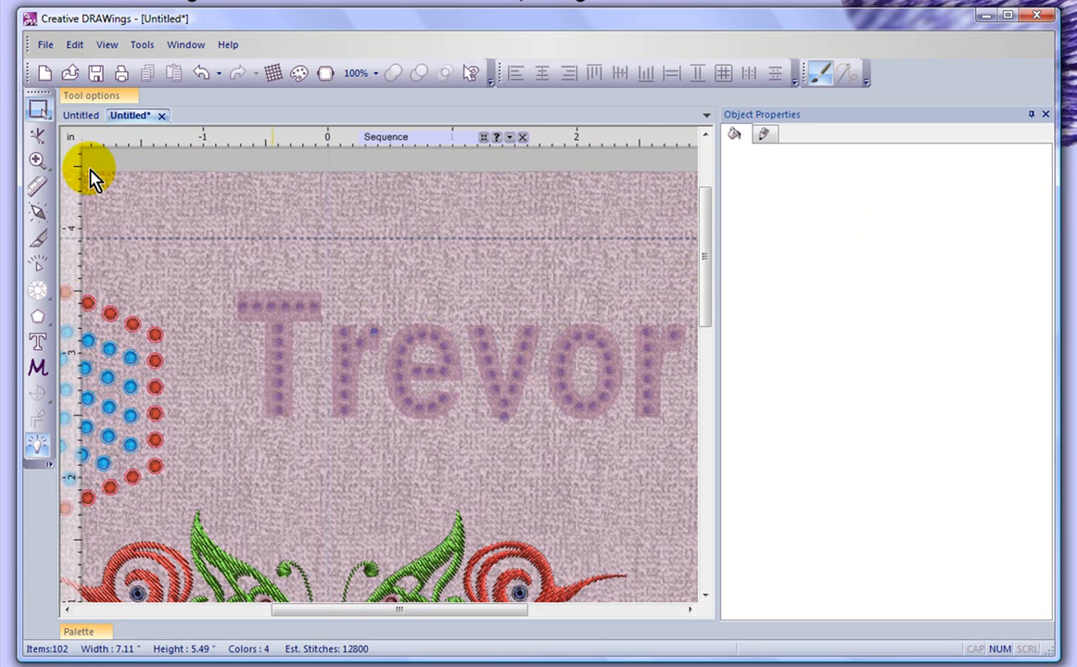
pyautogui.click(278, 339)
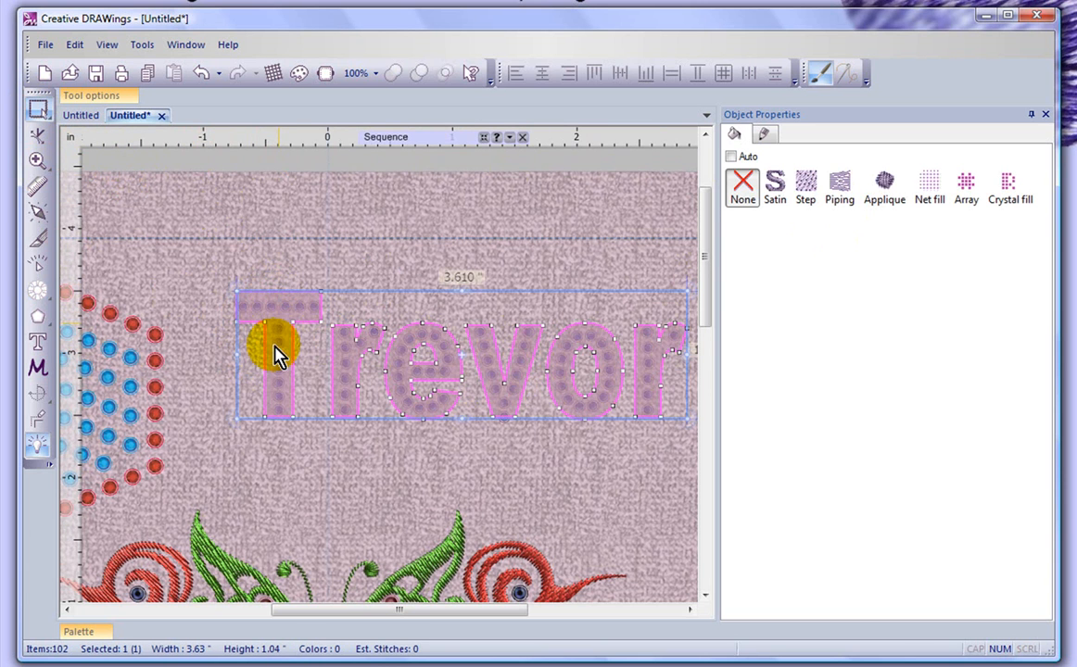
pyautogui.click(648, 380)
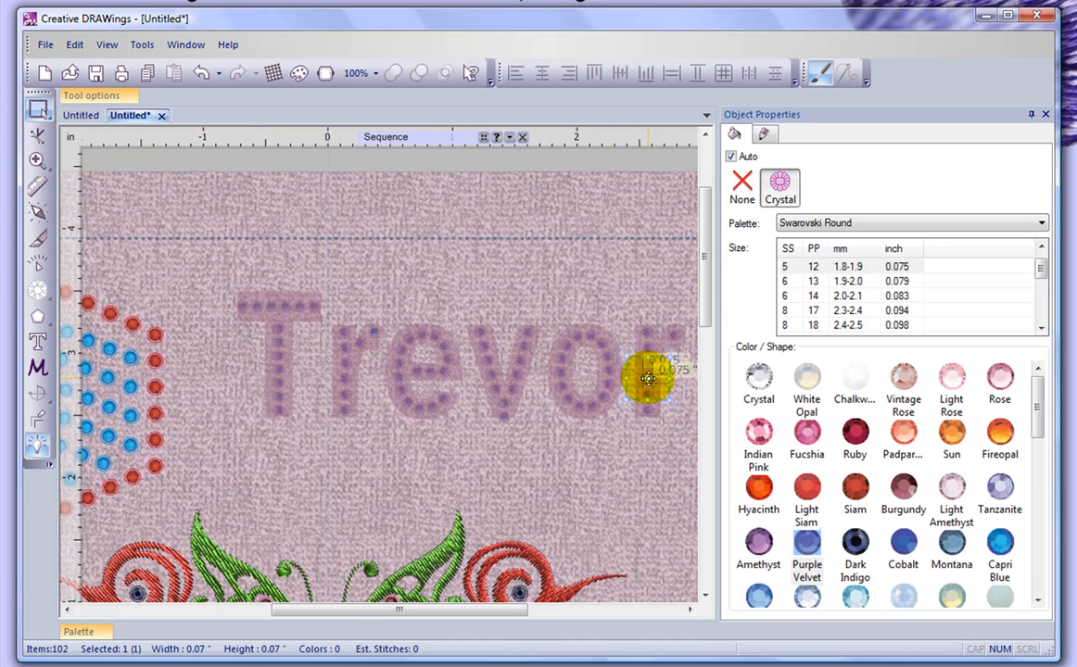
pyautogui.click(559, 454)
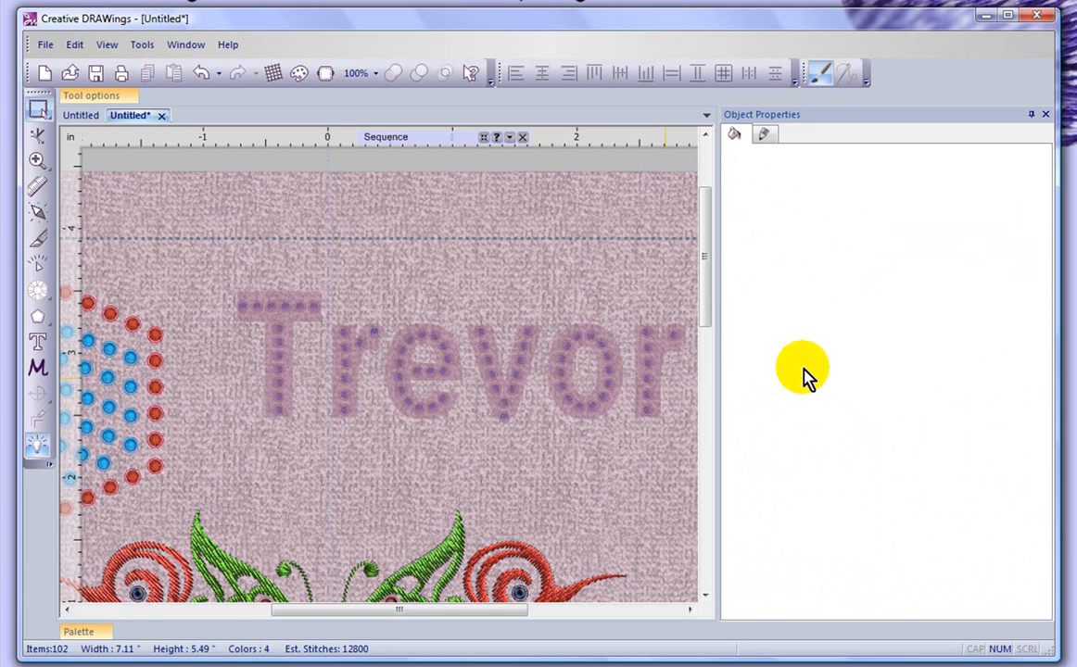
# - Separate the hexagon's Shape fit crystal fill into individual crystals and deselect them
pyautogui.scroll(-2, 303, 497)
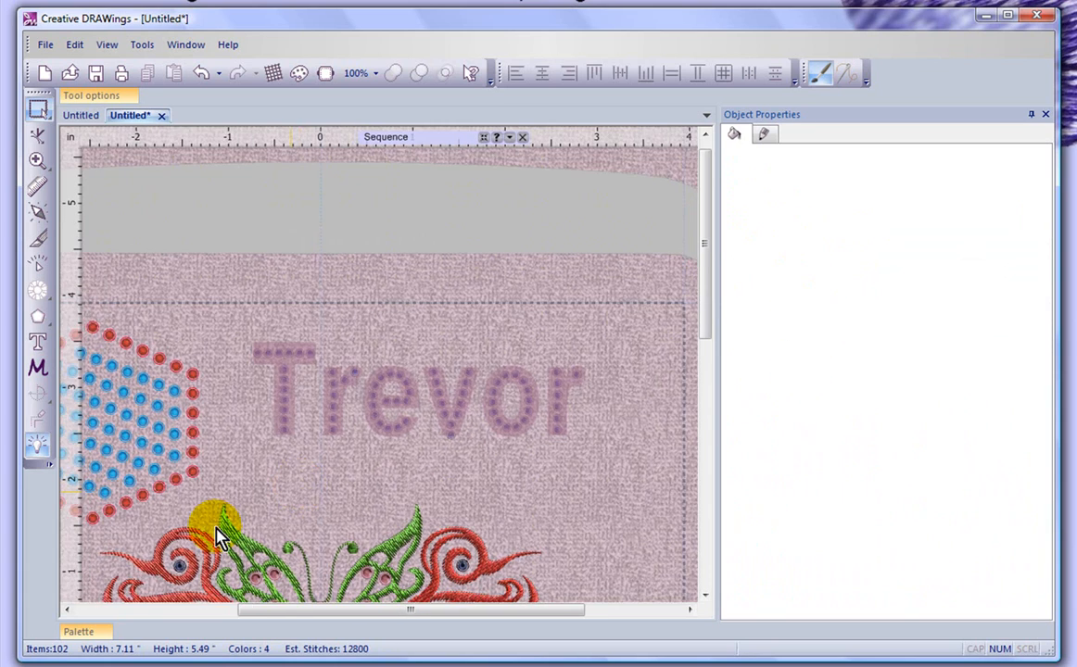
pyautogui.moveTo(336, 623); pyautogui.dragTo(255, 623)
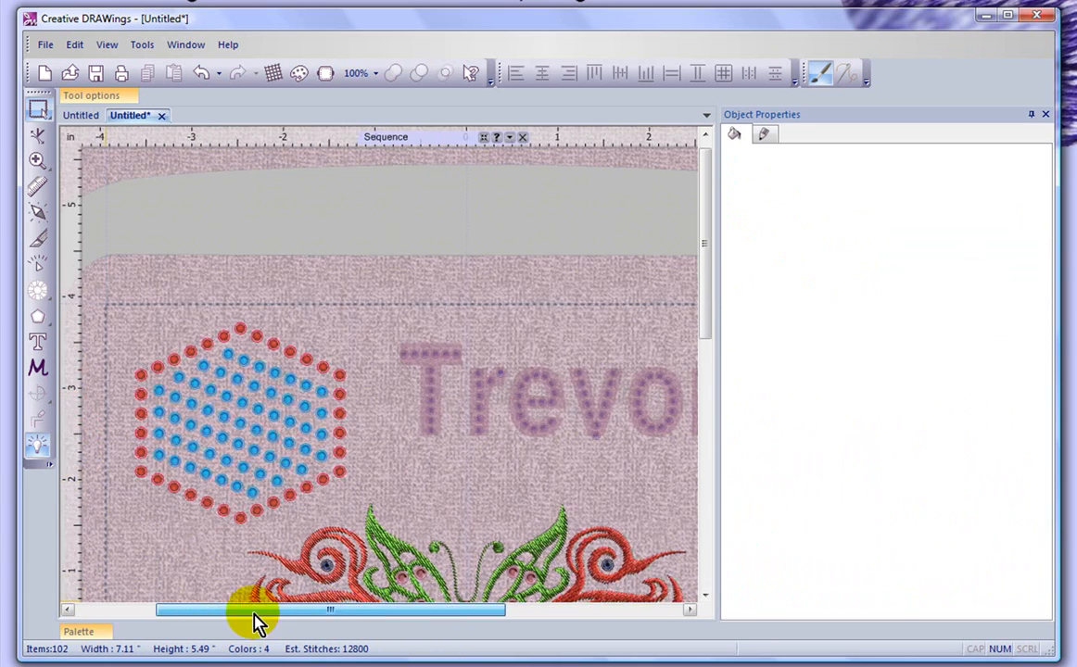
pyautogui.click(255, 394)
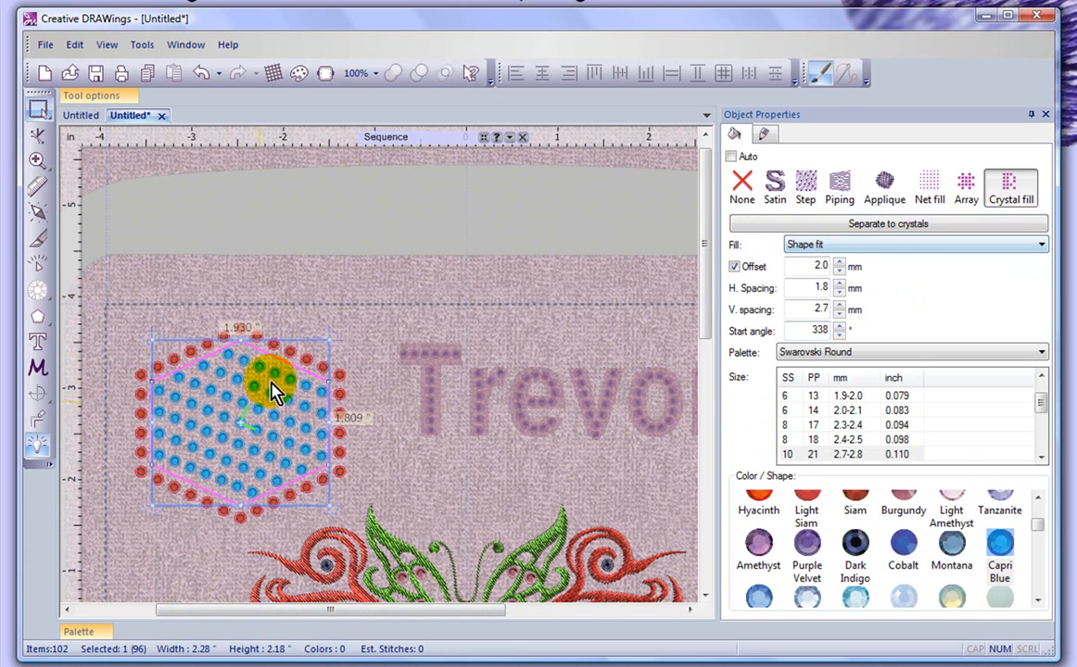
pyautogui.click(888, 227)
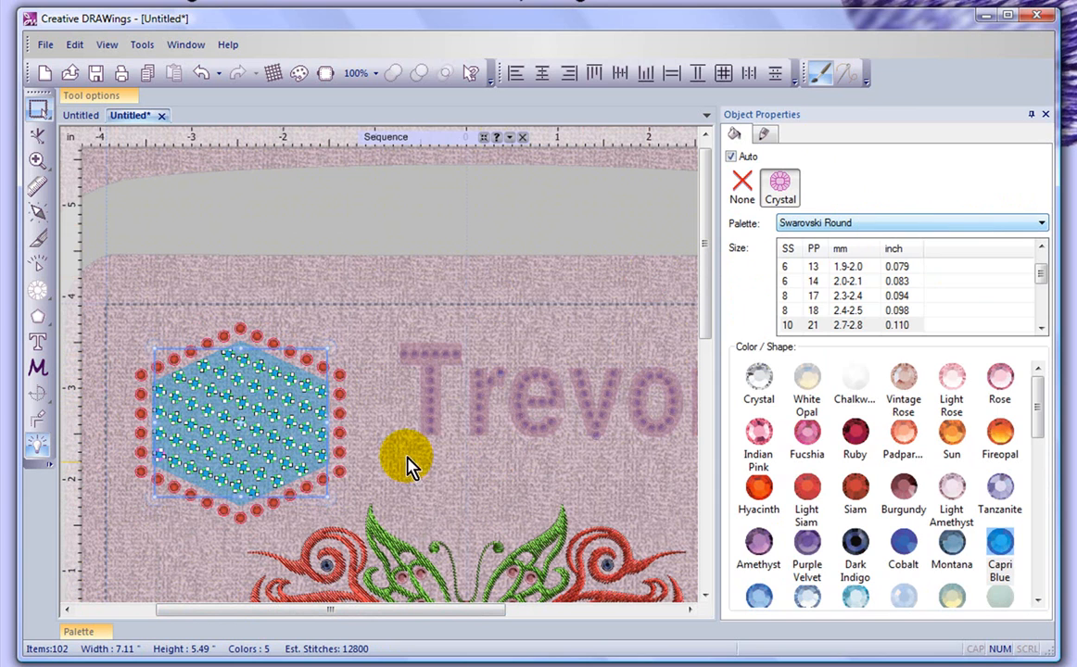
pyautogui.click(376, 456)
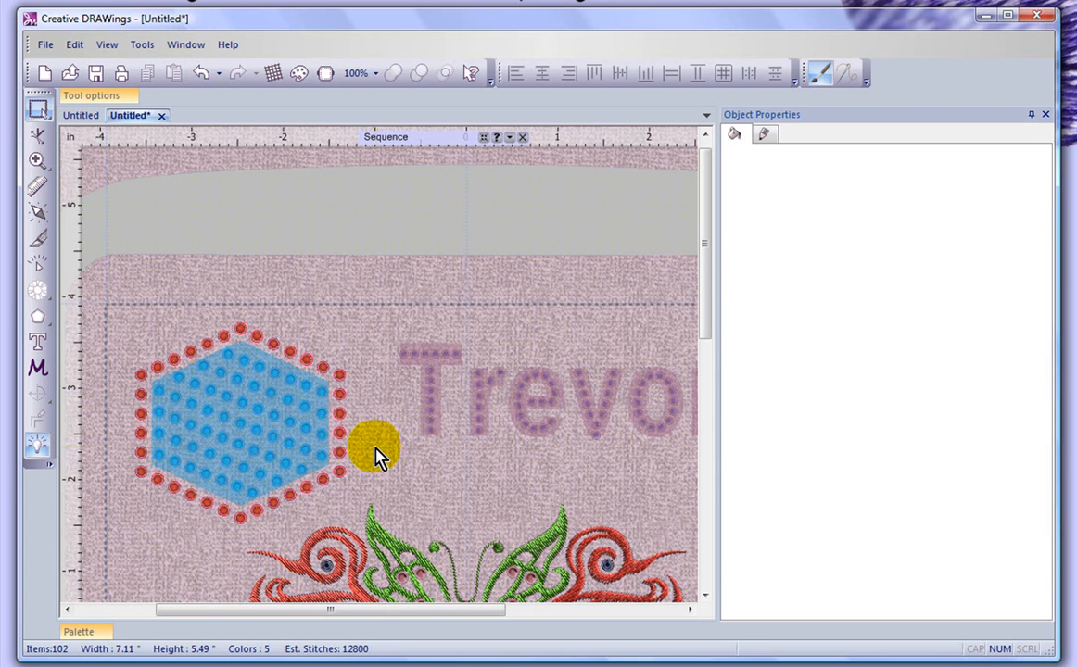
# - Recolor three individual crystals inside the hexagon to Ruby, along a diagonal through its center, and deselect
pyautogui.click(304, 407)
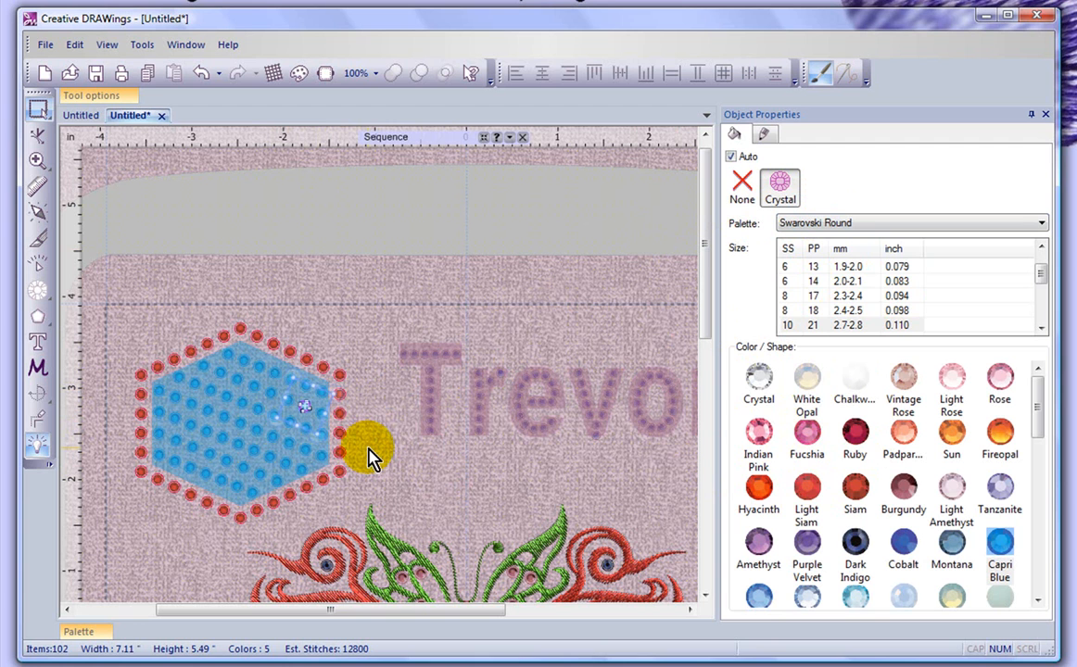
pyautogui.click(226, 433)
pyautogui.click(855, 434)
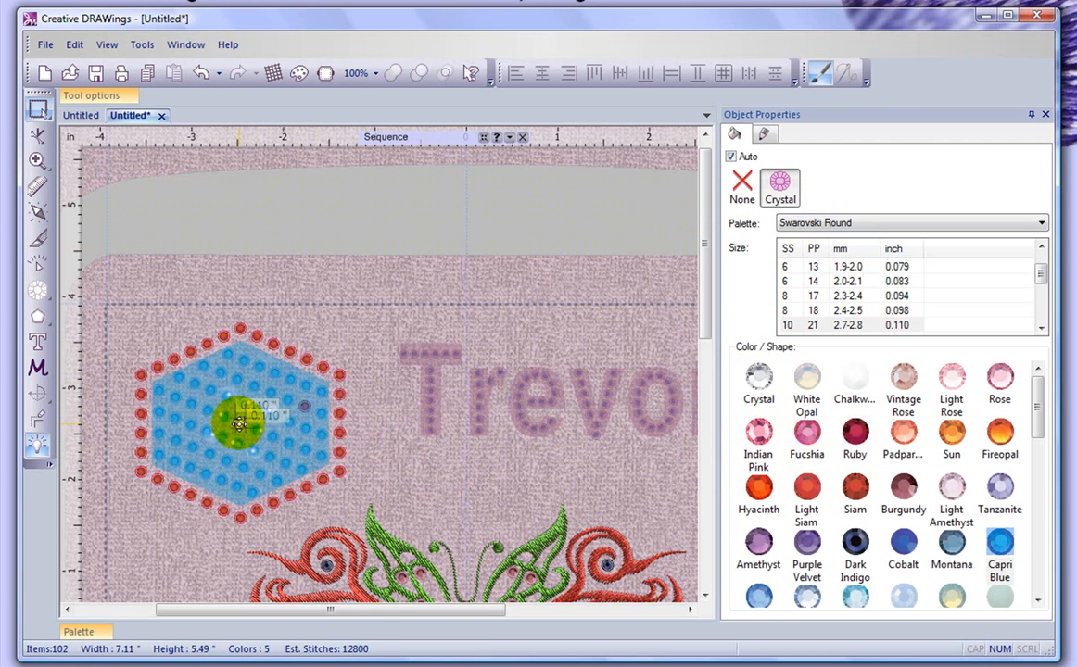
pyautogui.click(857, 430)
pyautogui.click(206, 469)
pyautogui.click(176, 442)
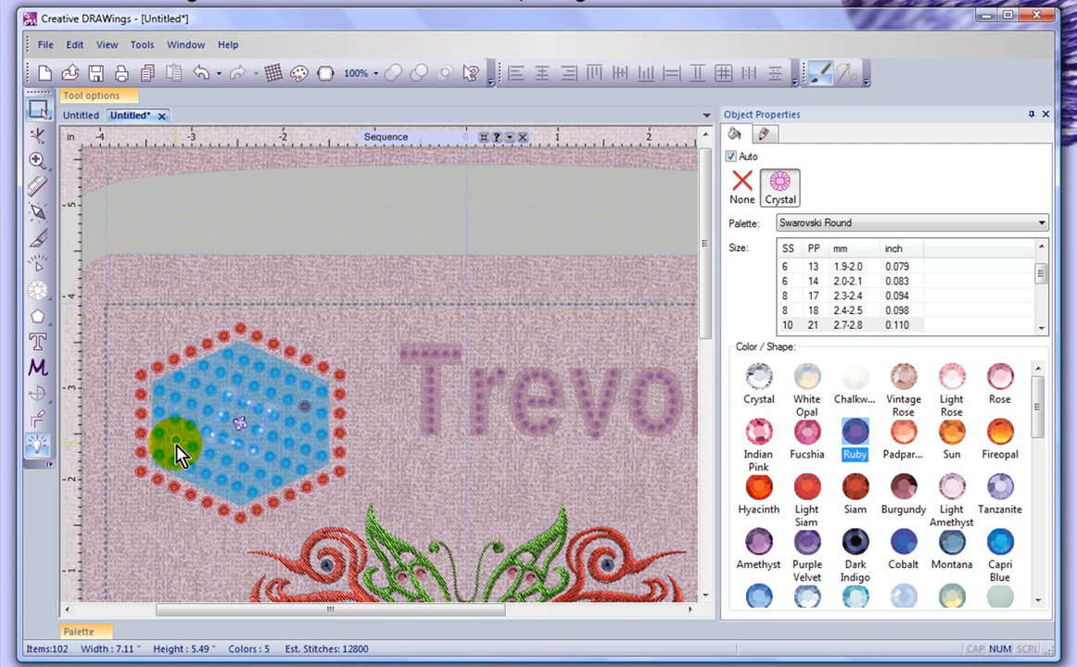
pyautogui.click(856, 434)
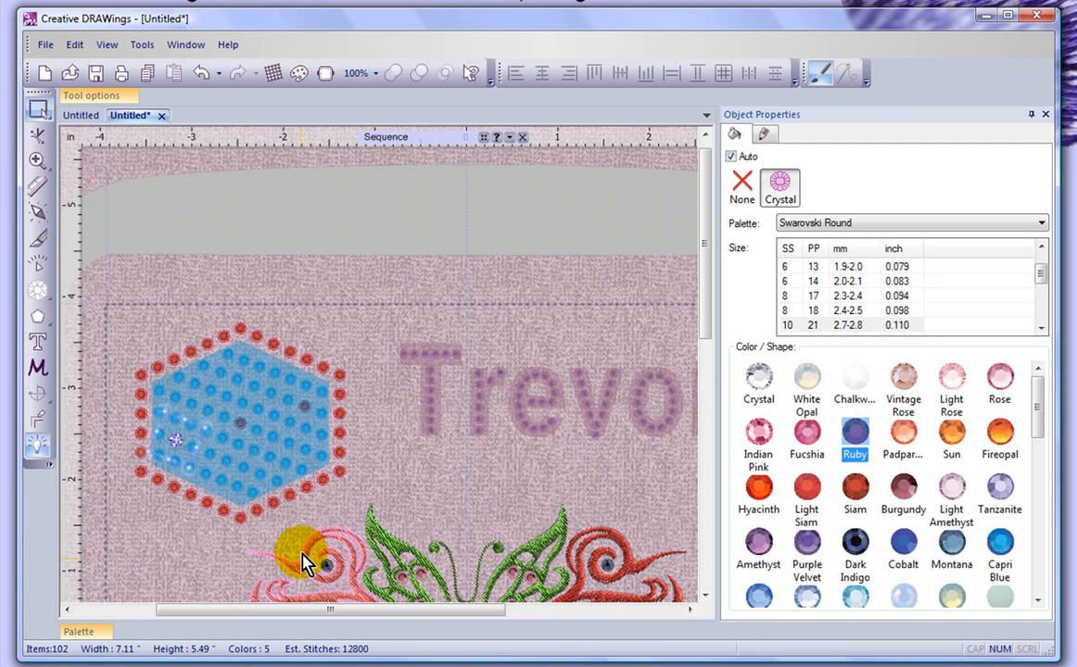
pyautogui.click(452, 493)
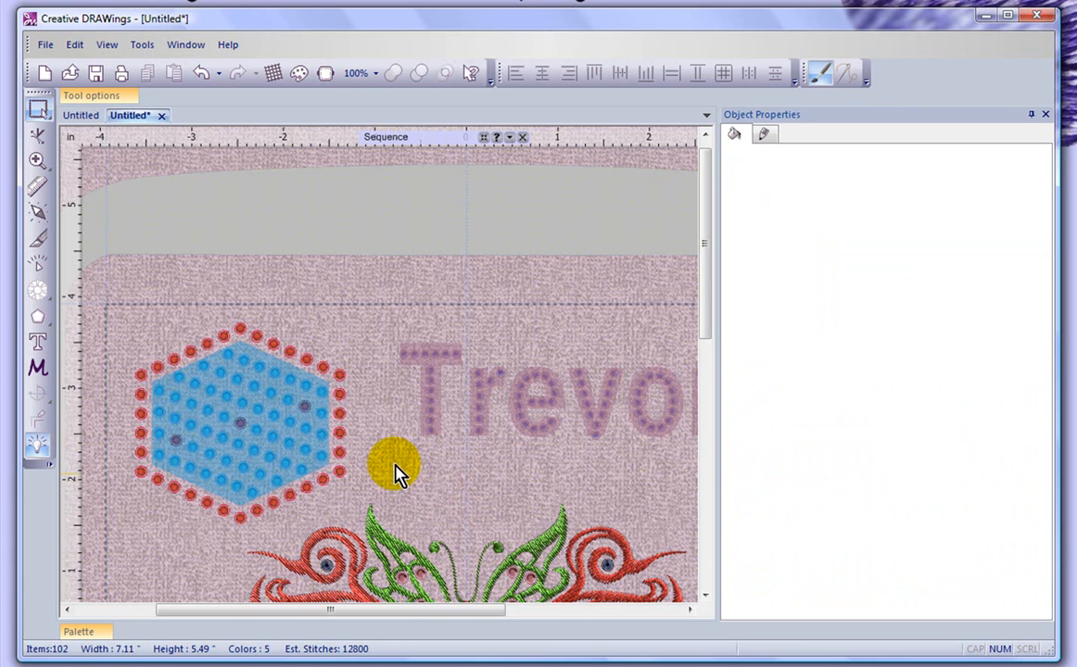
pyautogui.scroll(-5, 486, 477)
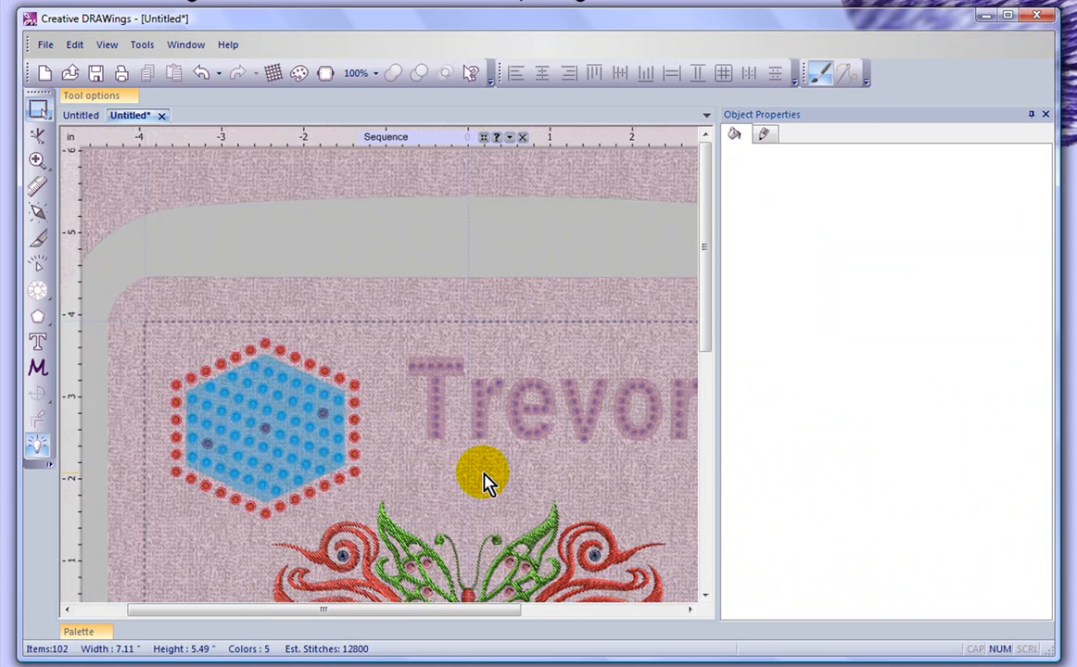
pyautogui.scroll(-2, 487, 477)
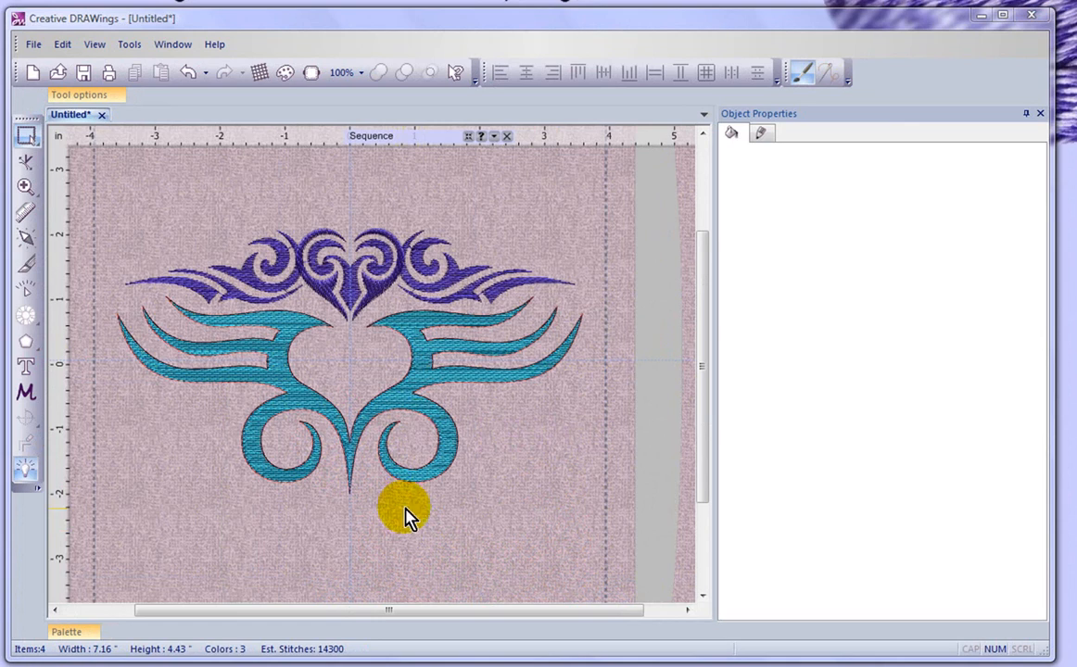
# - Change the turquoise tribal shape's outline from Running to Crystals in the Ruby color
pyautogui.scroll(1, 431, 446)
pyautogui.scroll(2, 431, 451)
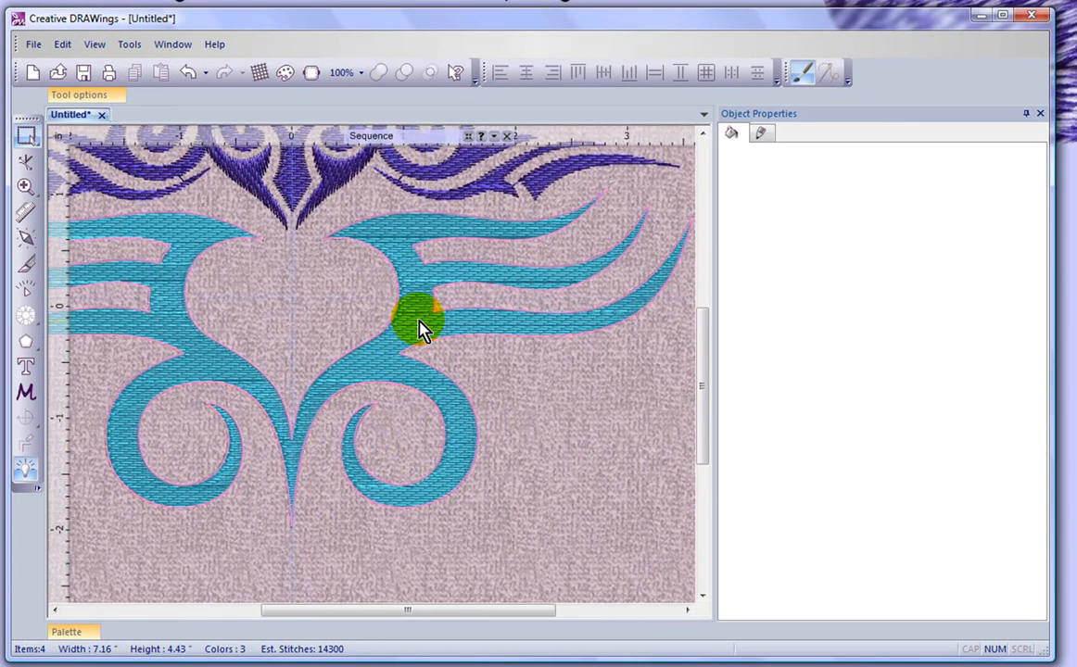
pyautogui.click(416, 327)
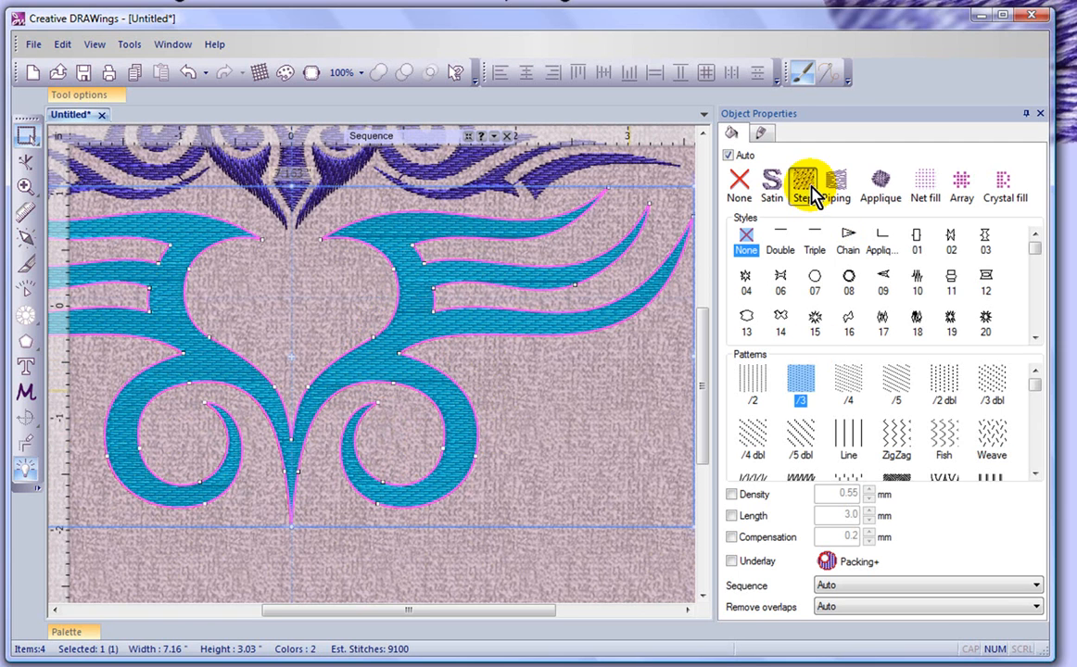
pyautogui.click(761, 134)
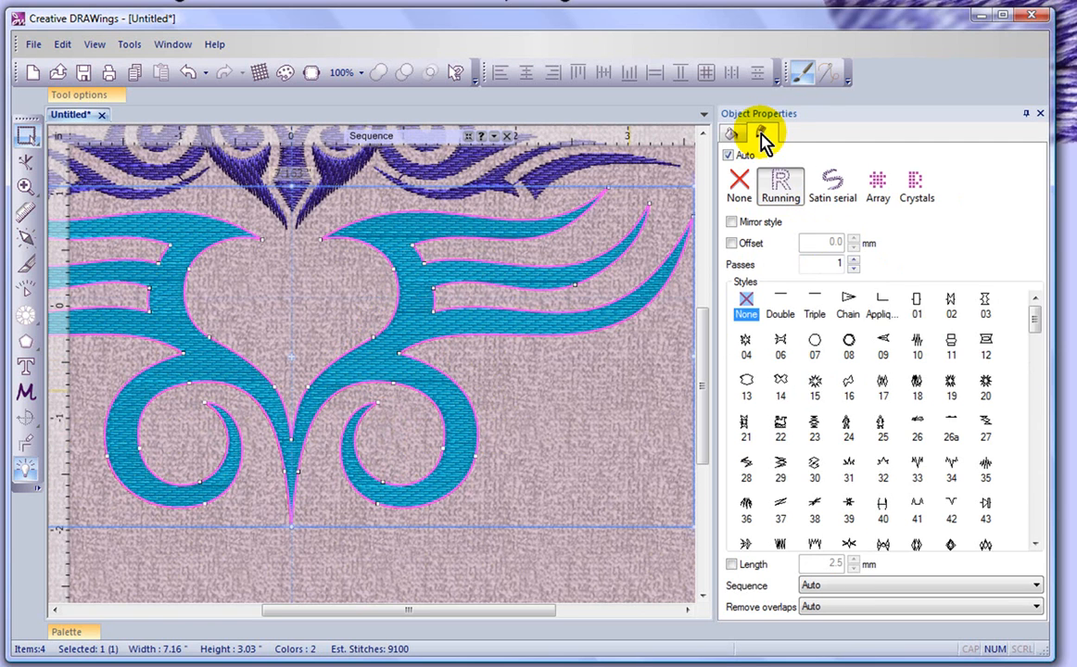
pyautogui.click(778, 186)
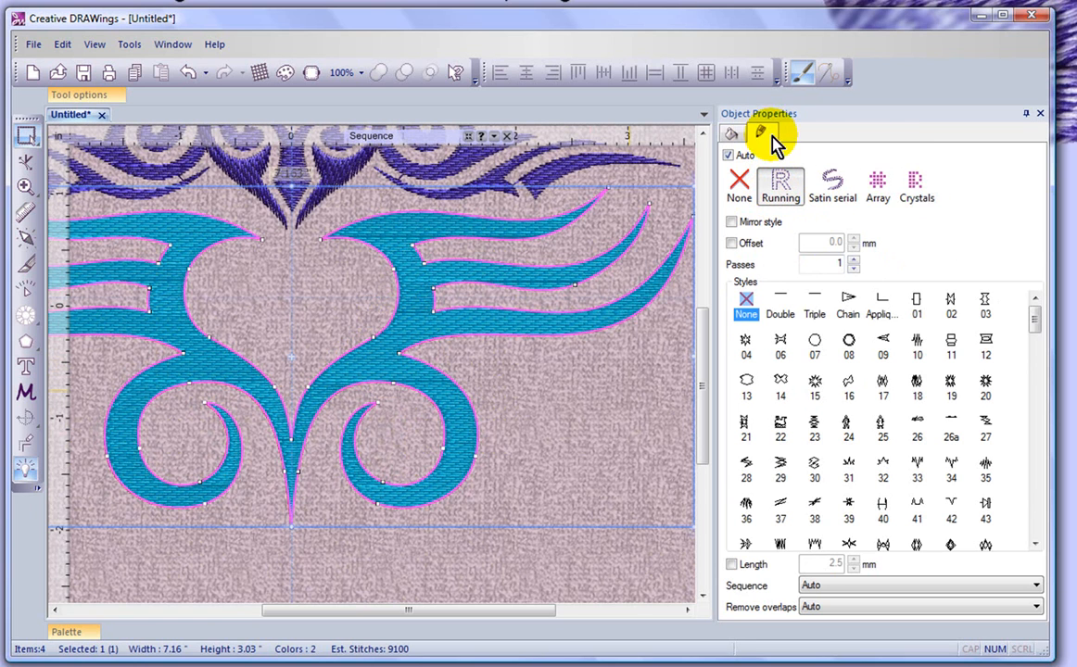
pyautogui.click(918, 189)
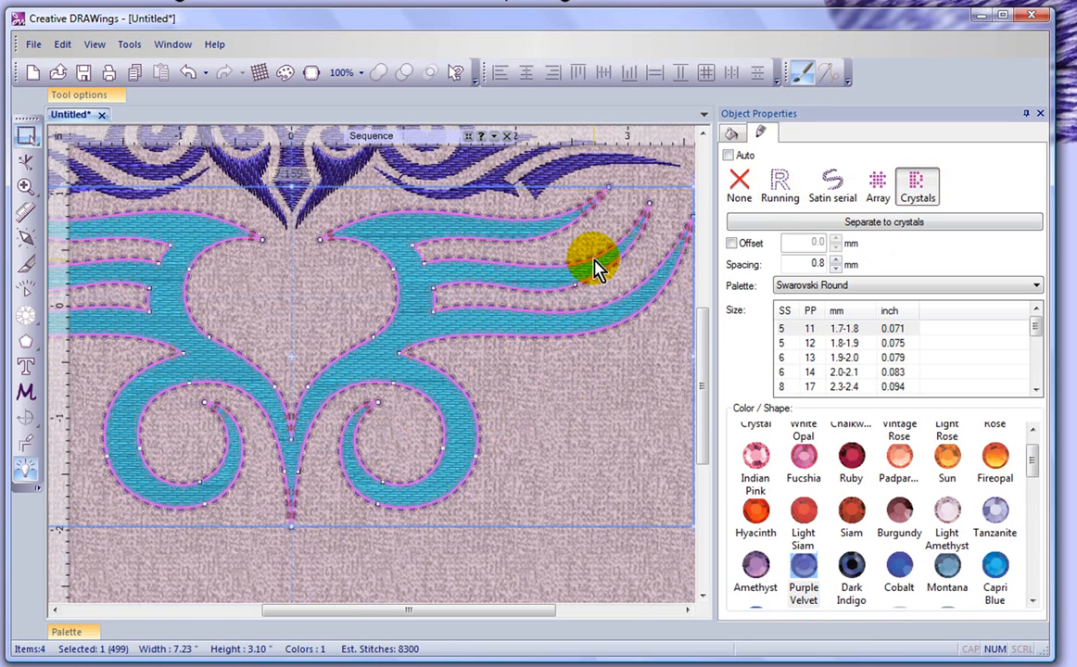
pyautogui.click(851, 456)
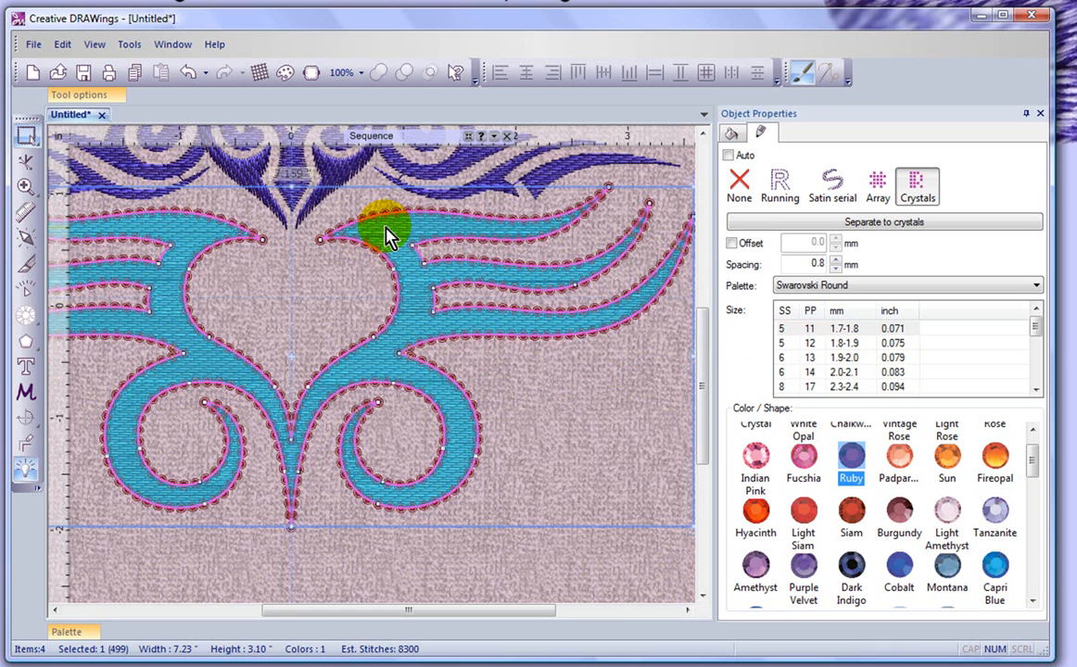
# - Enable the offset on the turquoise tribal shape's crystal outline and set it to 2 mm
pyautogui.click(410, 271)
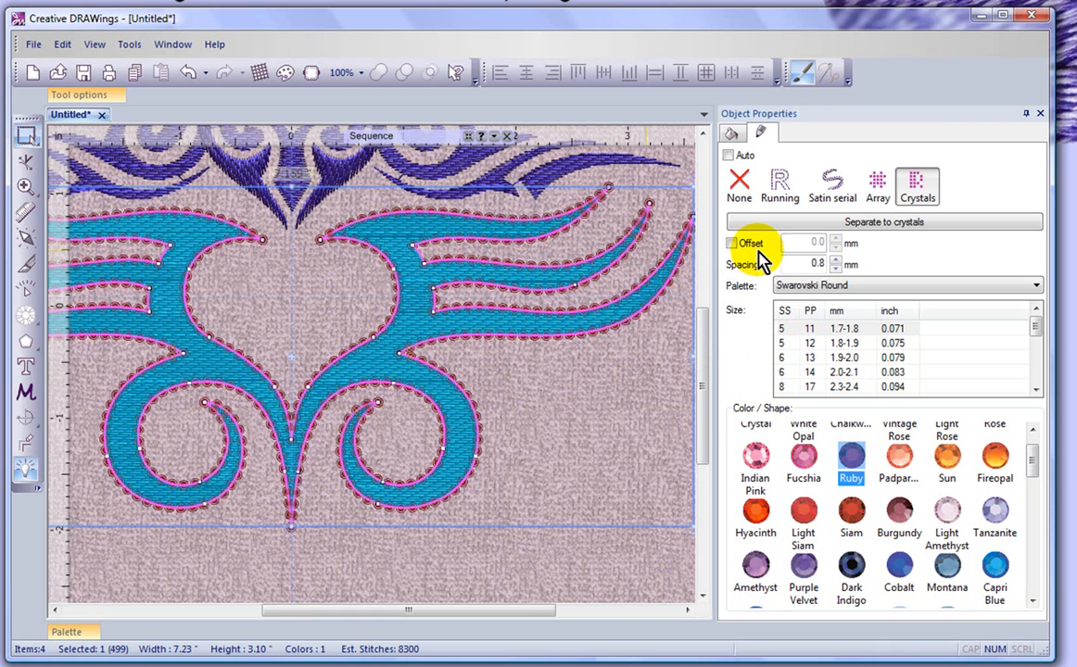
pyautogui.click(732, 244)
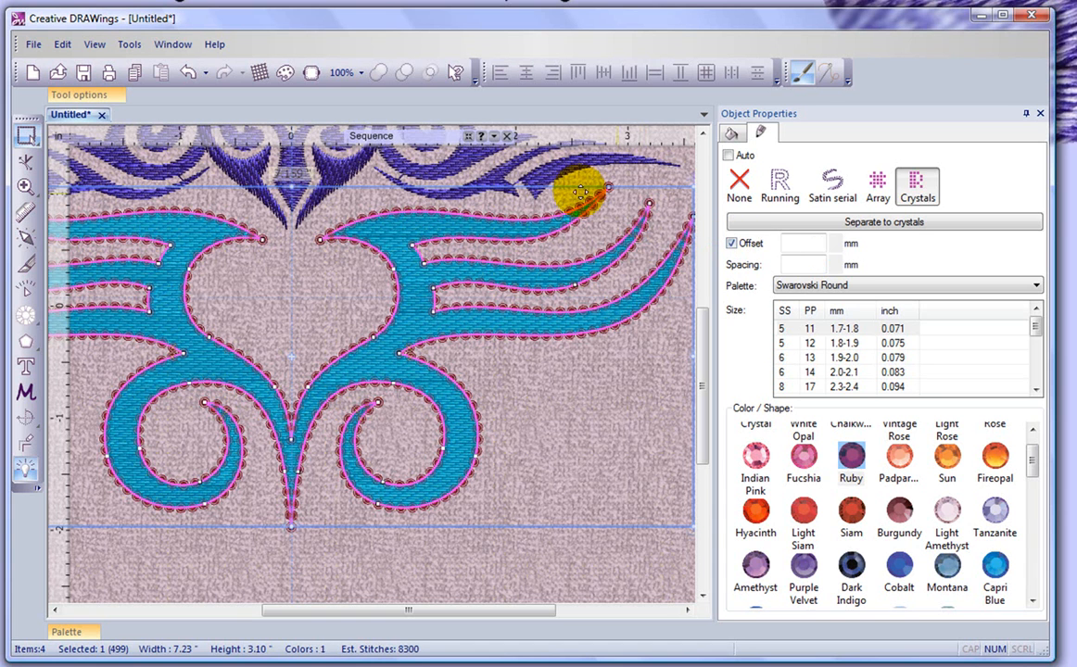
pyautogui.doubleClick(814, 242)
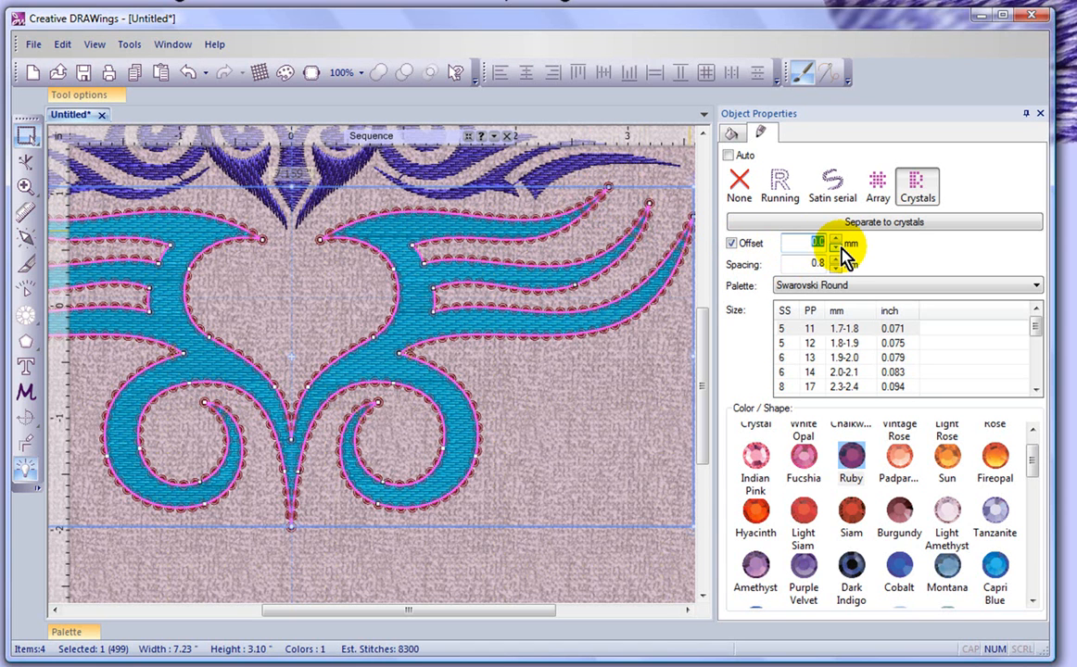
pyautogui.write('2')
pyautogui.press('Return')
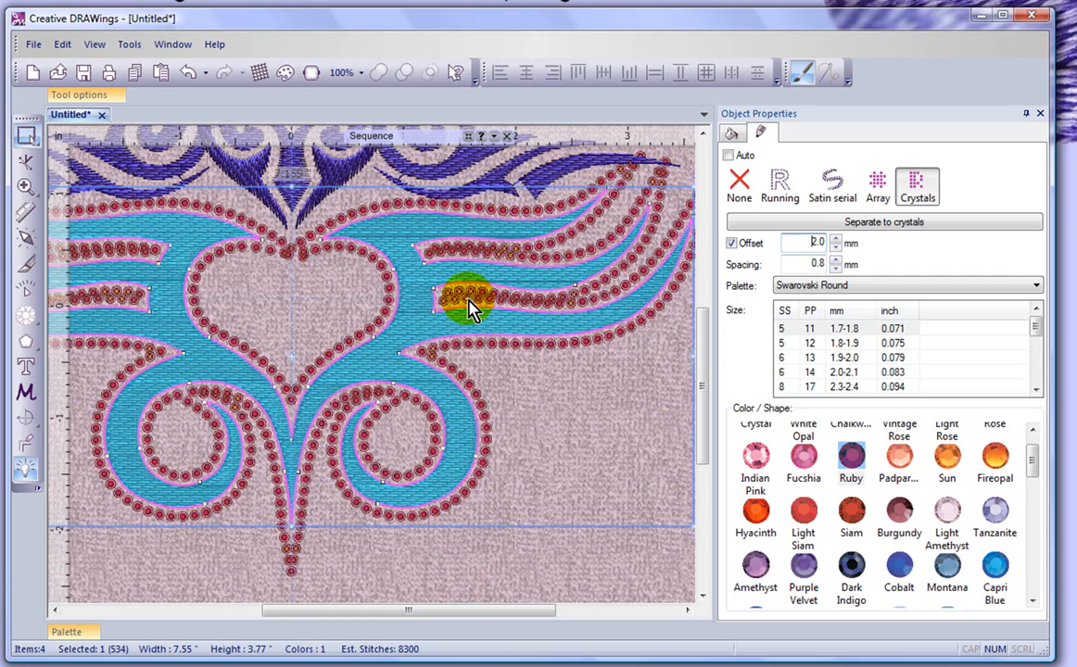
# - Examine the yellow and red overlap marks on the crystals crowded between the tribal shape's wing strands
pyautogui.scroll(1, 469, 308)
pyautogui.scroll(4, 469, 308)
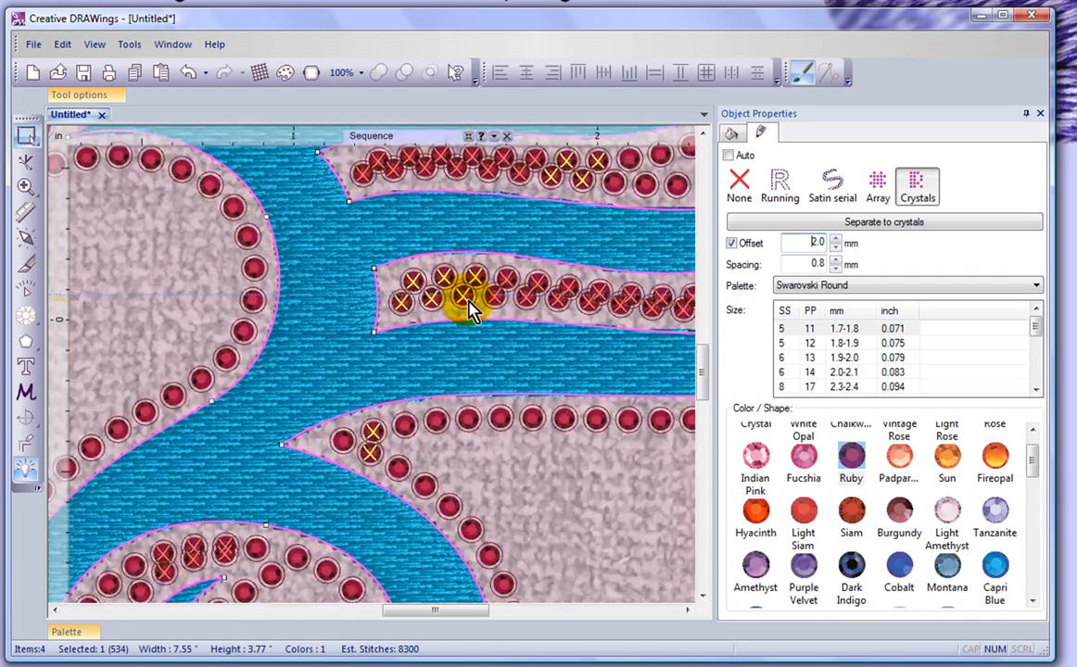
pyautogui.scroll(3, 469, 307)
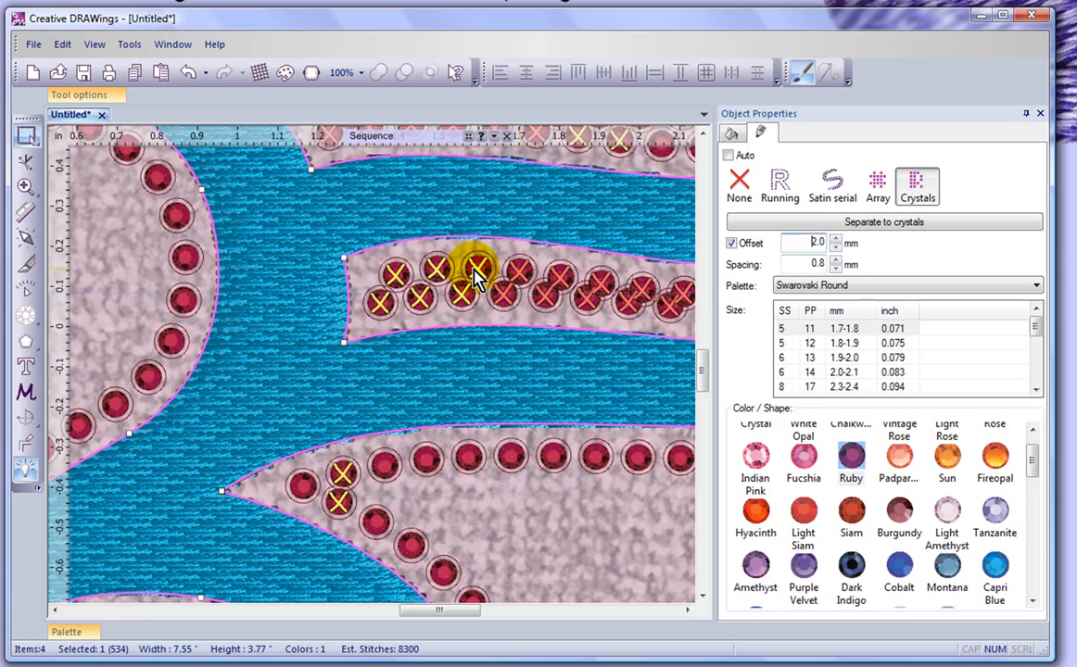
pyautogui.scroll(4, 475, 278)
pyautogui.scroll(2, 505, 287)
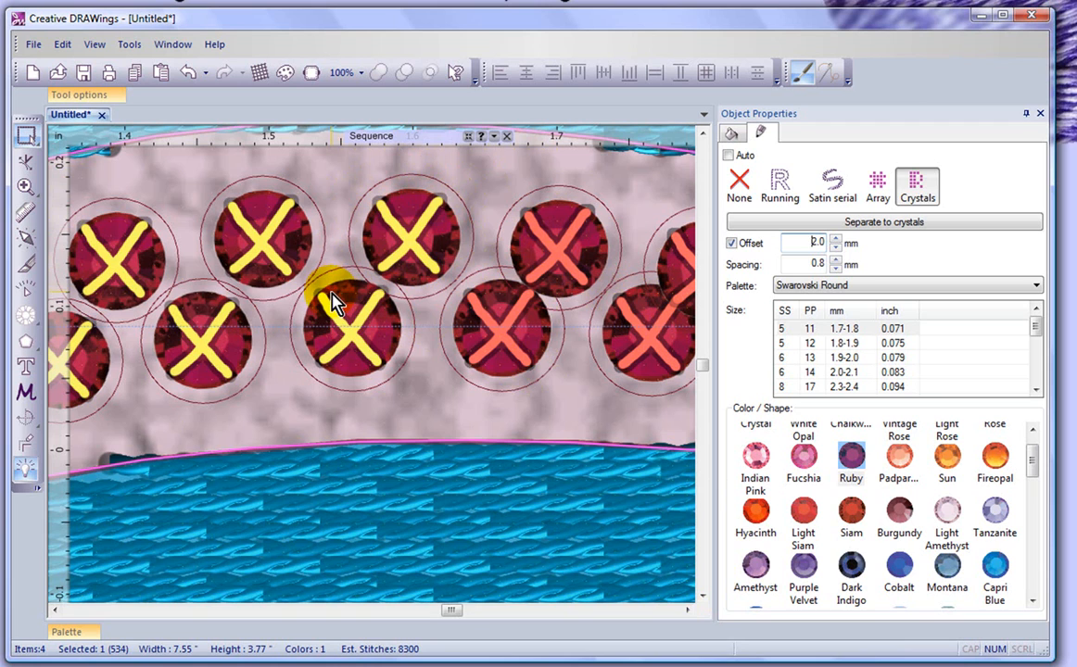
pyautogui.scroll(-2, 331, 303)
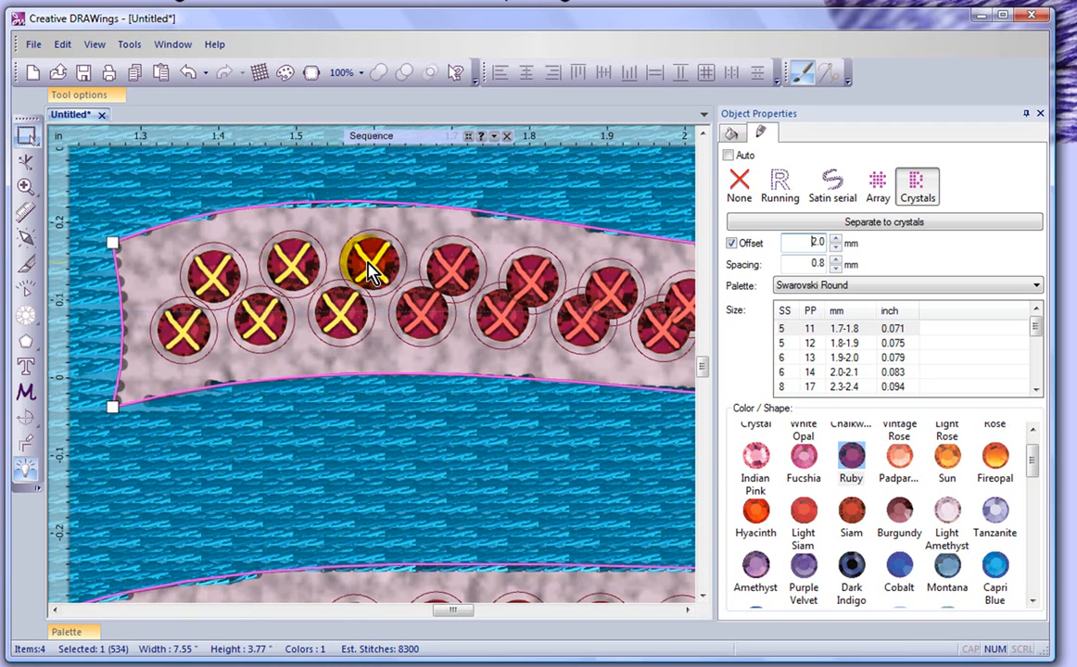
# - Turn the marking of overlapping crystals off and back on to compare the crowded areas
pyautogui.click(96, 44)
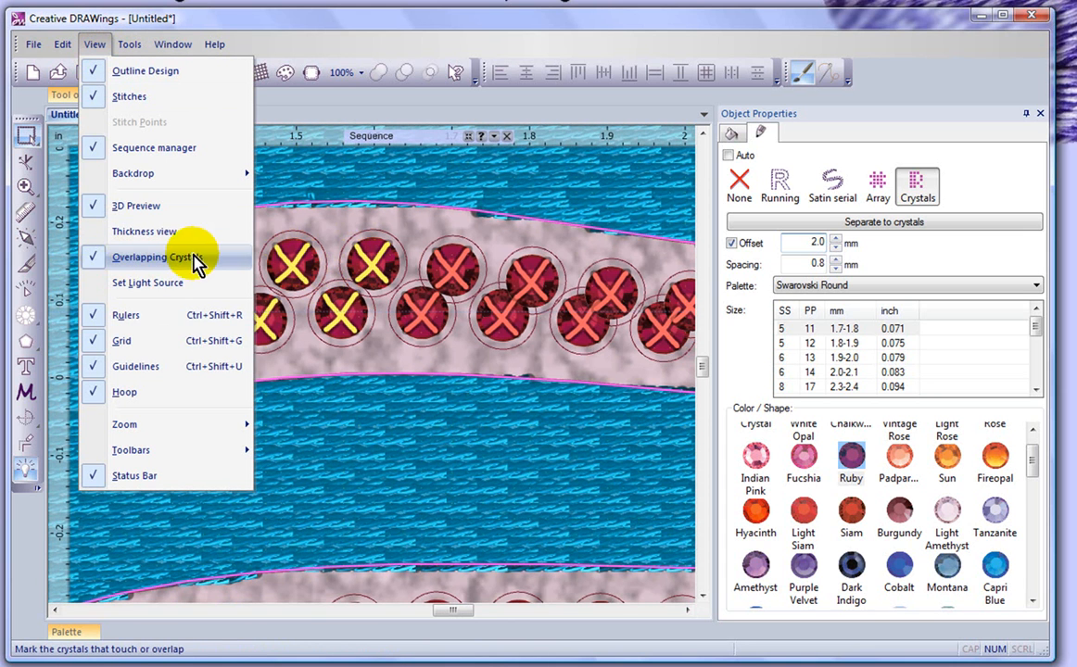
pyautogui.click(95, 262)
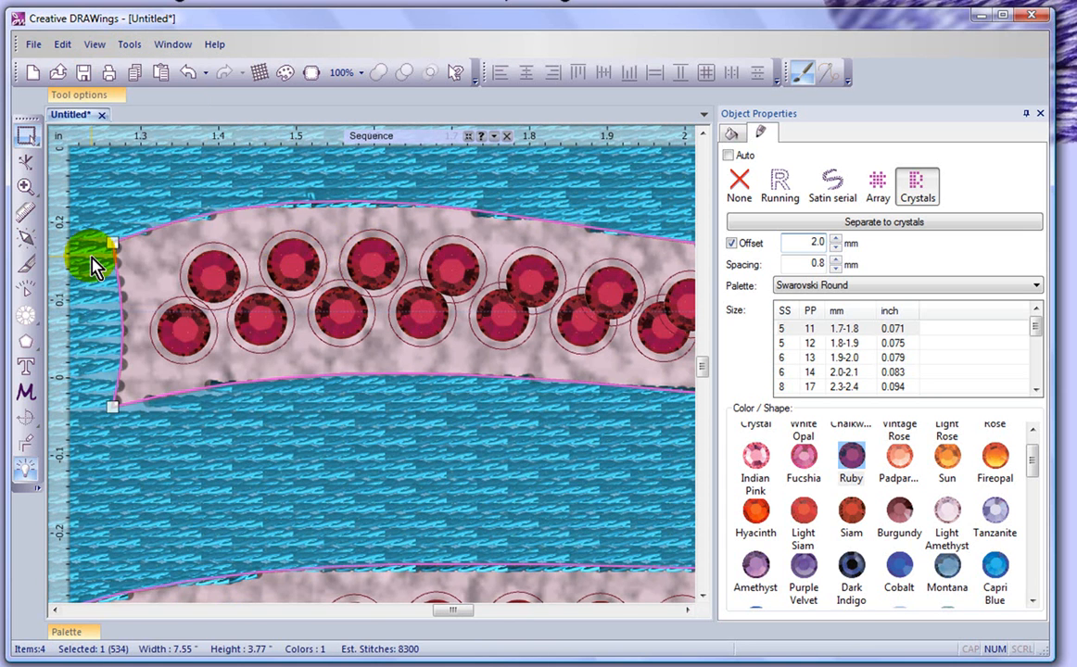
pyautogui.scroll(-5, 467, 297)
pyautogui.scroll(-3, 464, 295)
pyautogui.scroll(-1, 473, 334)
pyautogui.scroll(6, 472, 332)
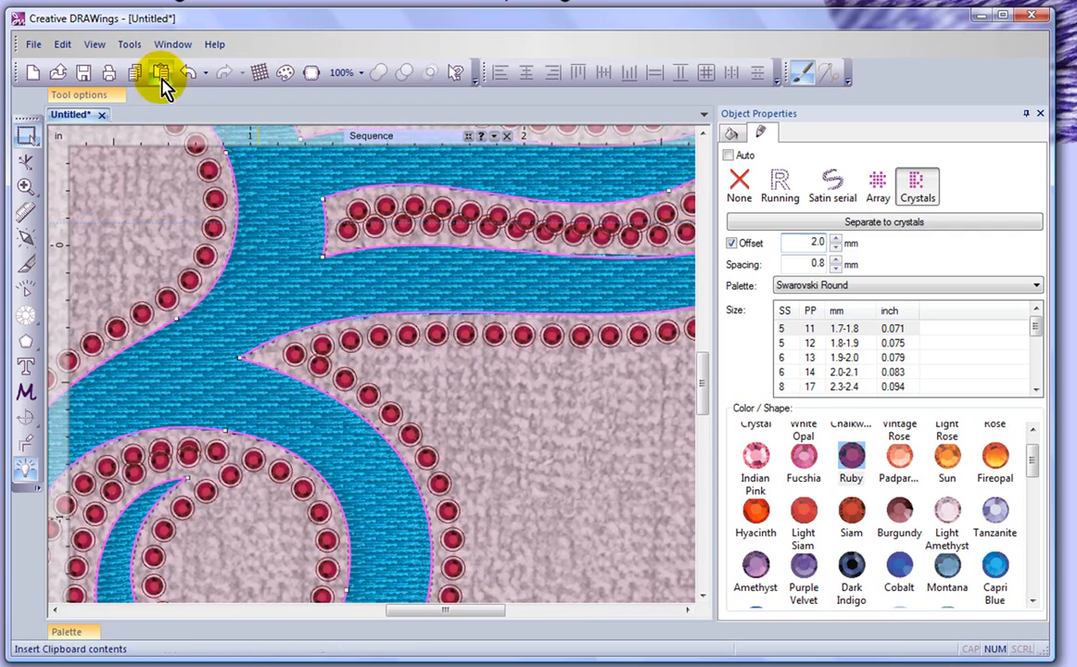
pyautogui.click(94, 46)
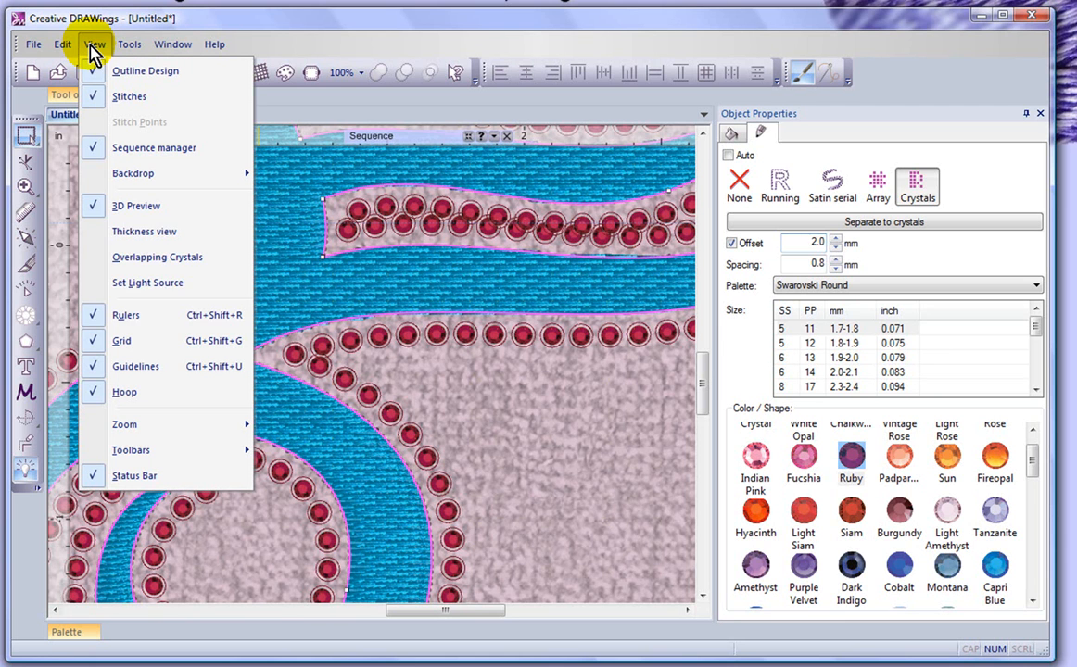
pyautogui.click(99, 262)
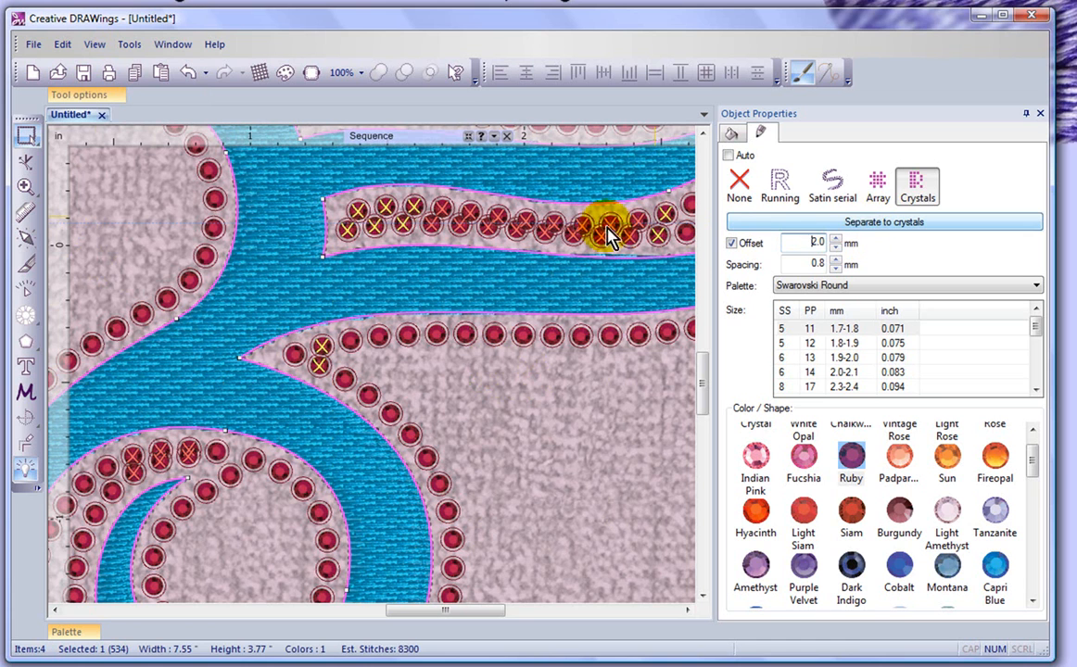
# - Set the tribal shape's crystal outline offset to 1 mm and inspect the crystal spacing around the wing strands and spiral
pyautogui.moveTo(355, 248); pyautogui.dragTo(377, 232)
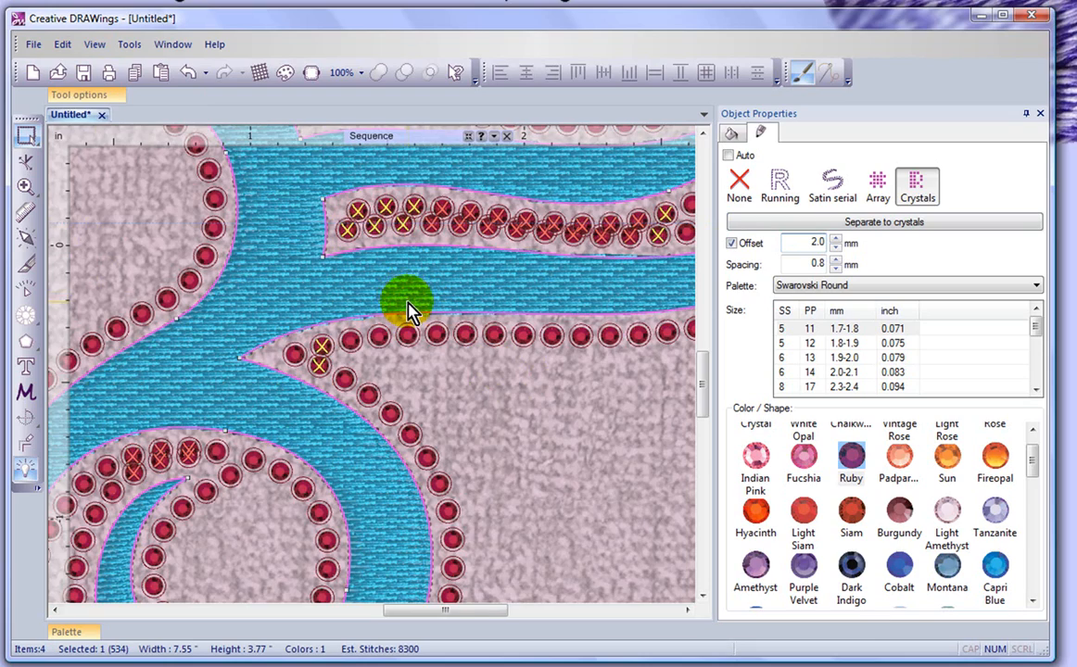
pyautogui.scroll(-4, 410, 310)
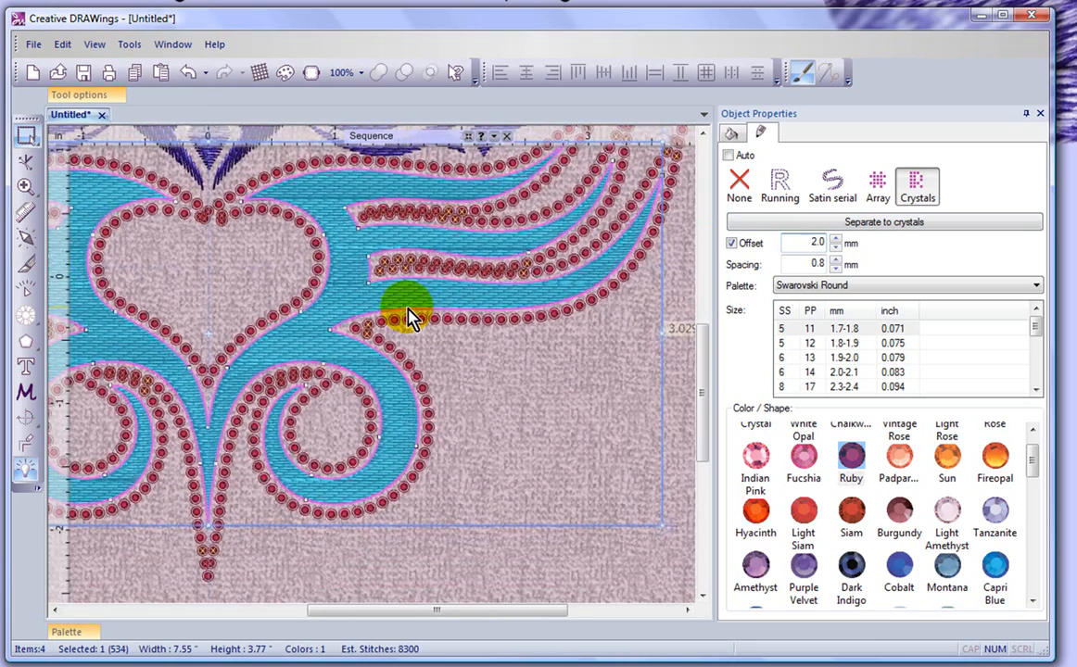
pyautogui.scroll(-2, 411, 310)
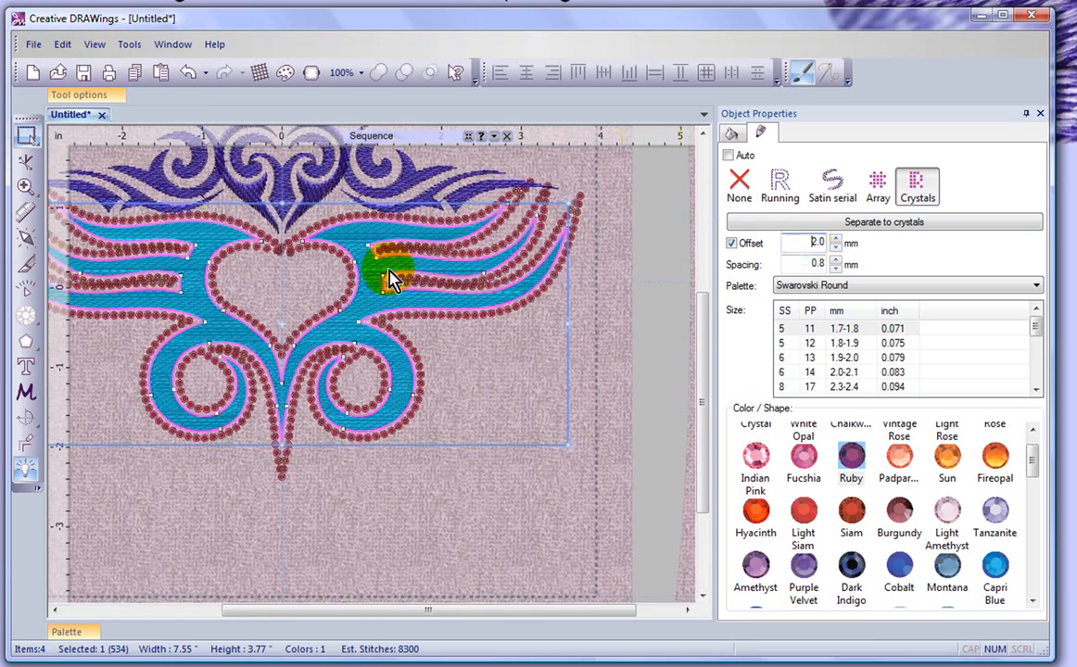
pyautogui.scroll(2, 445, 250)
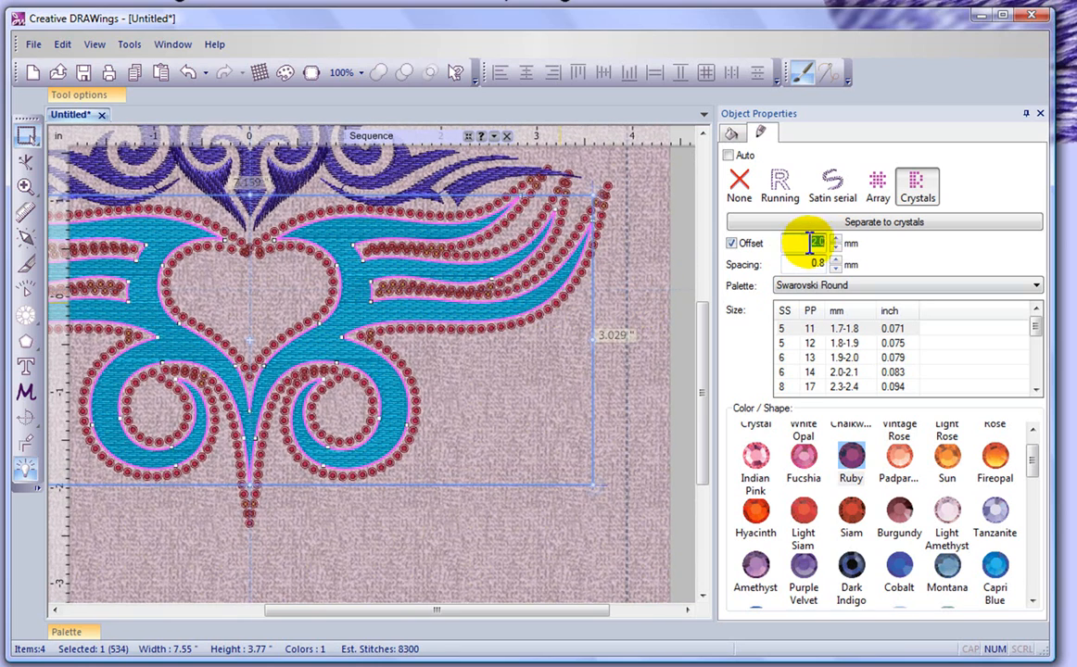
pyautogui.doubleClick(808, 243)
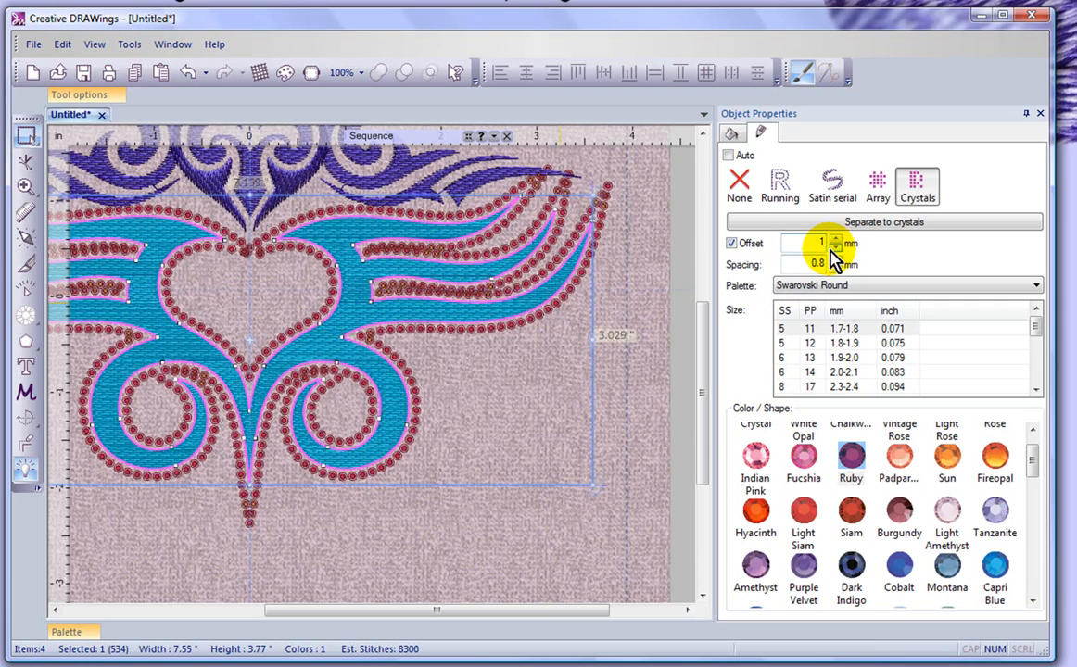
pyautogui.press('Return')
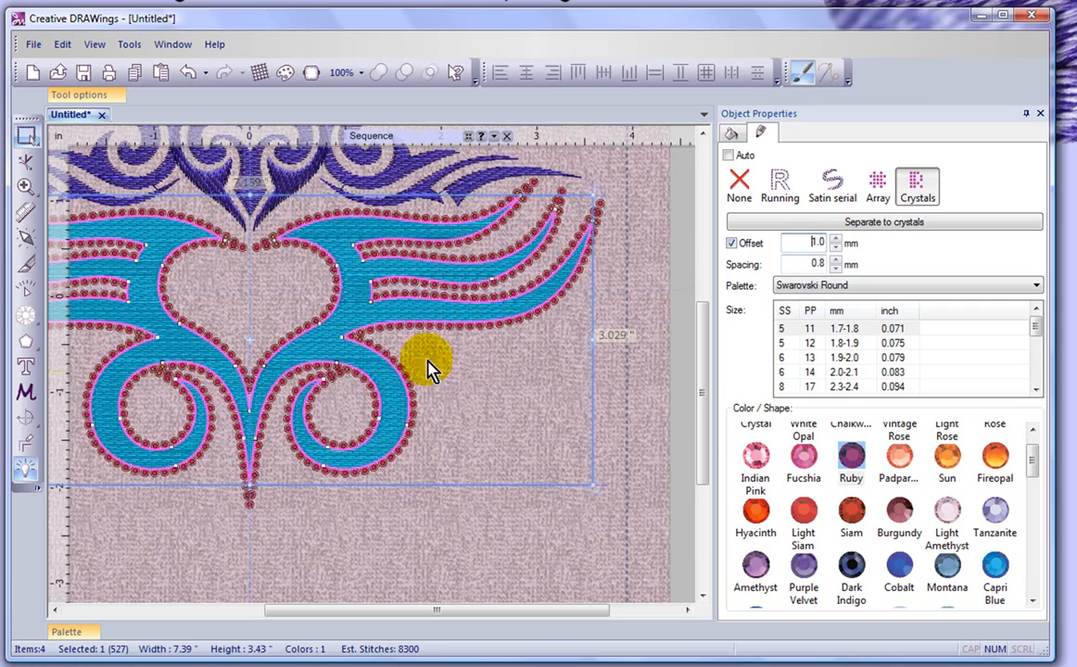
pyautogui.scroll(5, 447, 308)
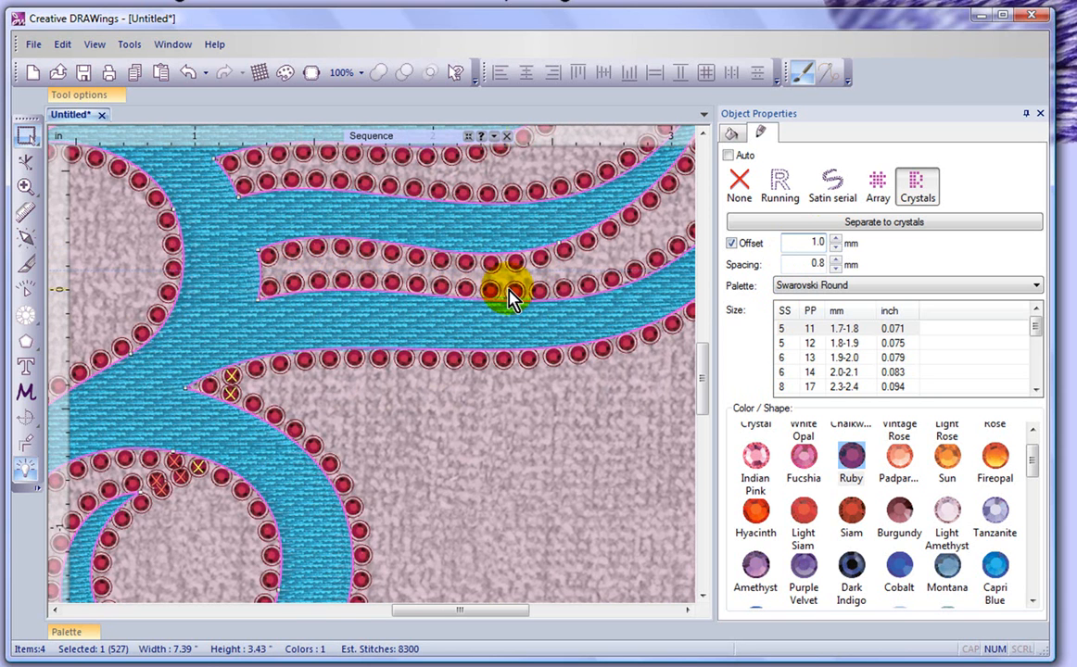
pyautogui.click(230, 392)
pyautogui.click(157, 480)
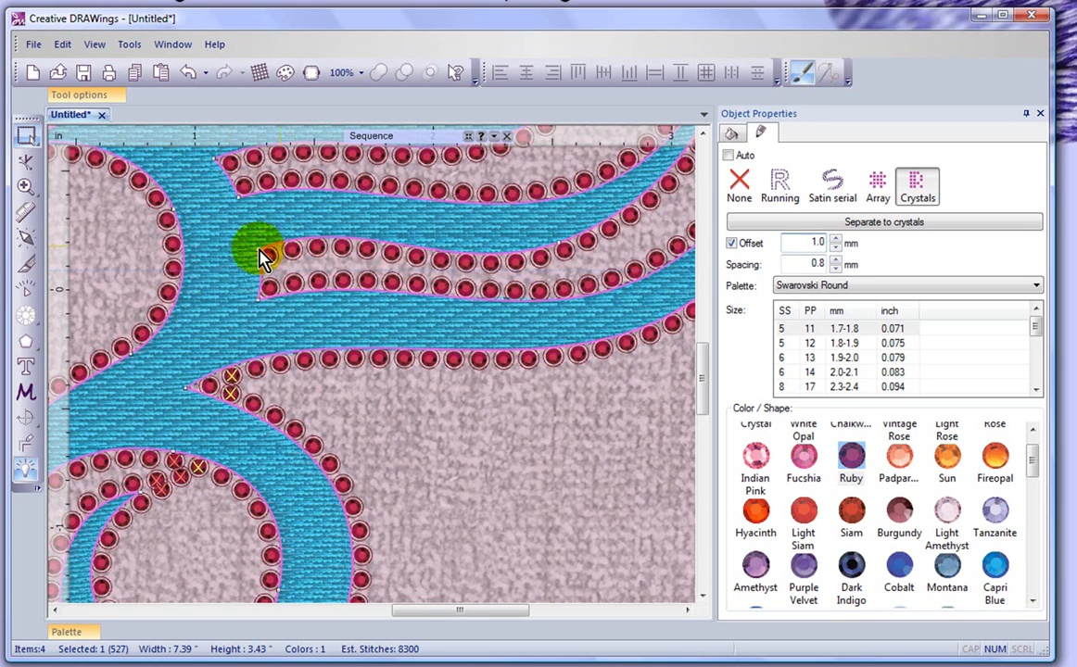
pyautogui.scroll(-4, 228, 255)
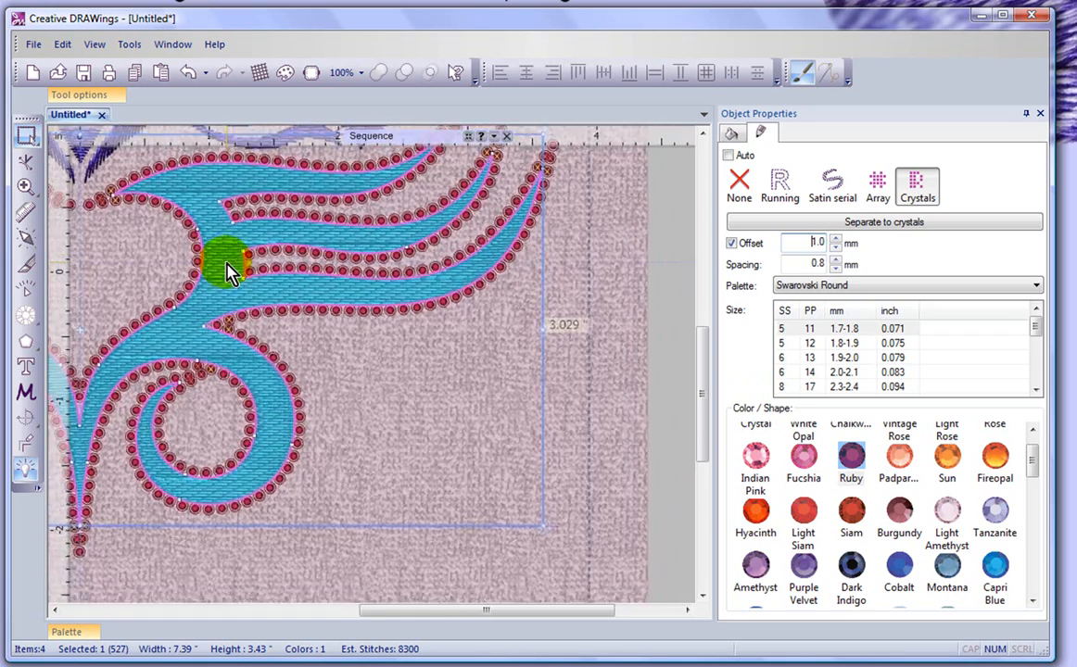
pyautogui.scroll(-3, 230, 270)
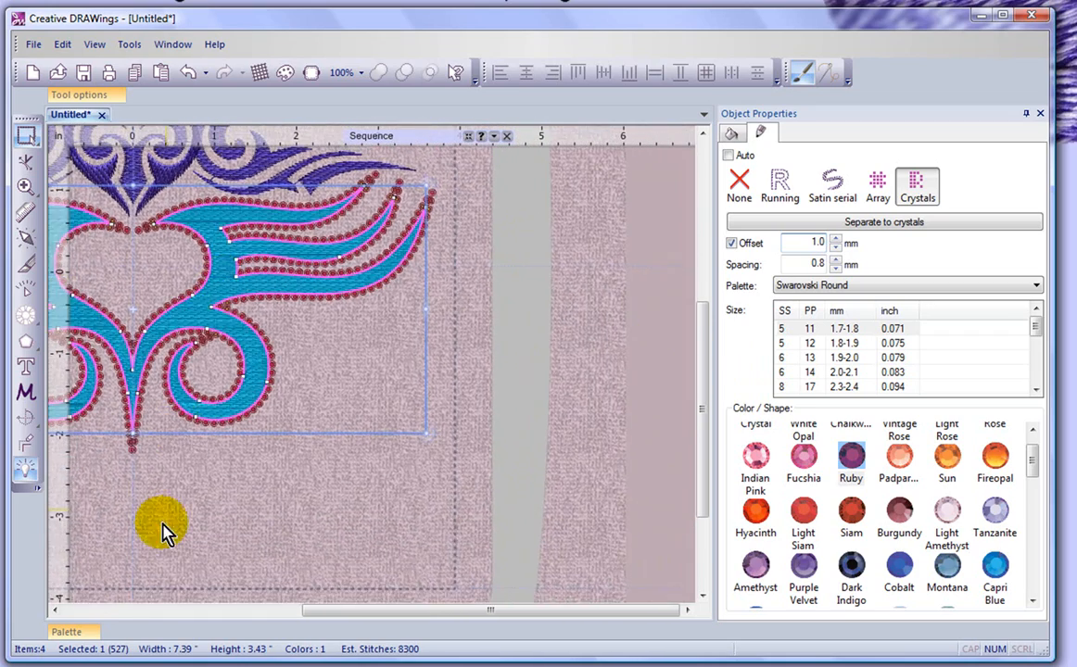
# - Turn off the crystal outline's offset, deselect the tribal shape and inspect the crystals along its edges
pyautogui.doubleClick(804, 242)
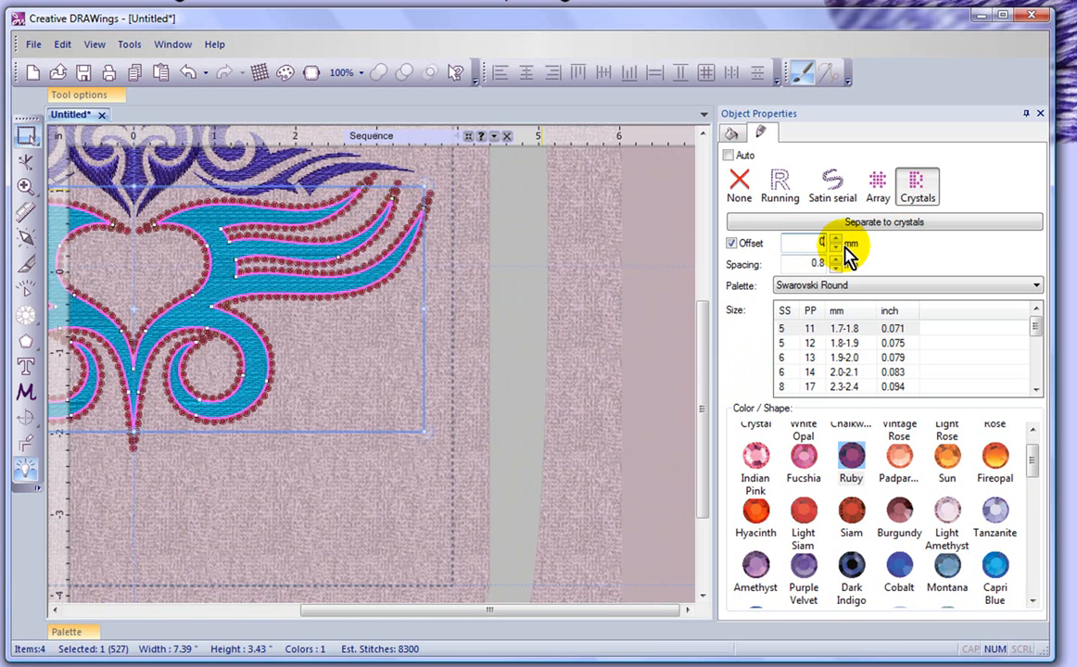
pyautogui.click(731, 245)
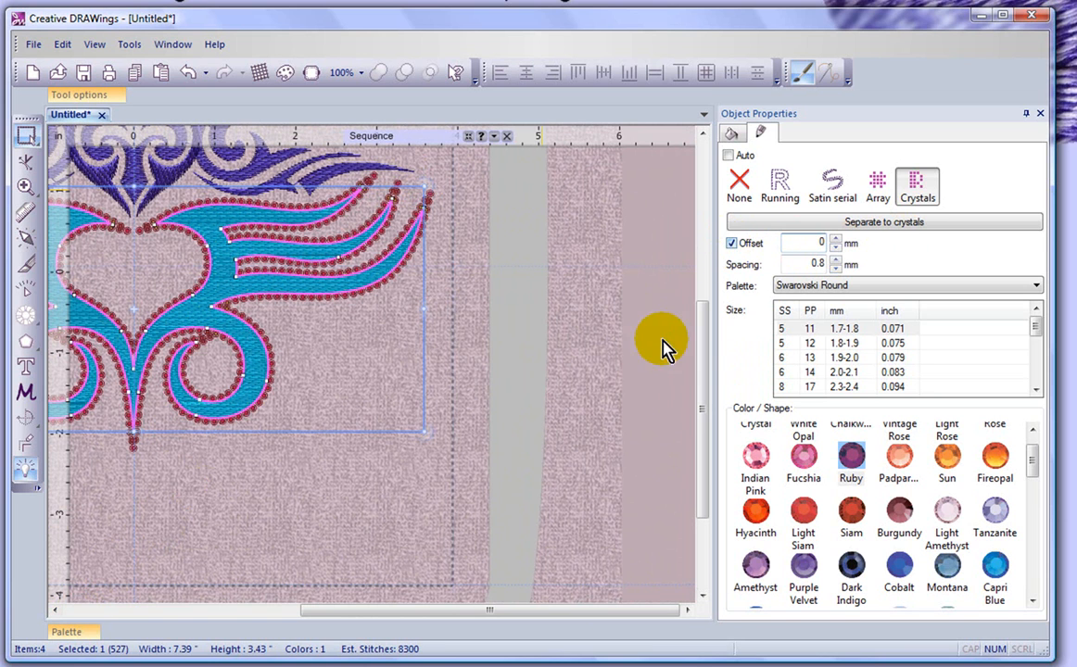
pyautogui.click(731, 244)
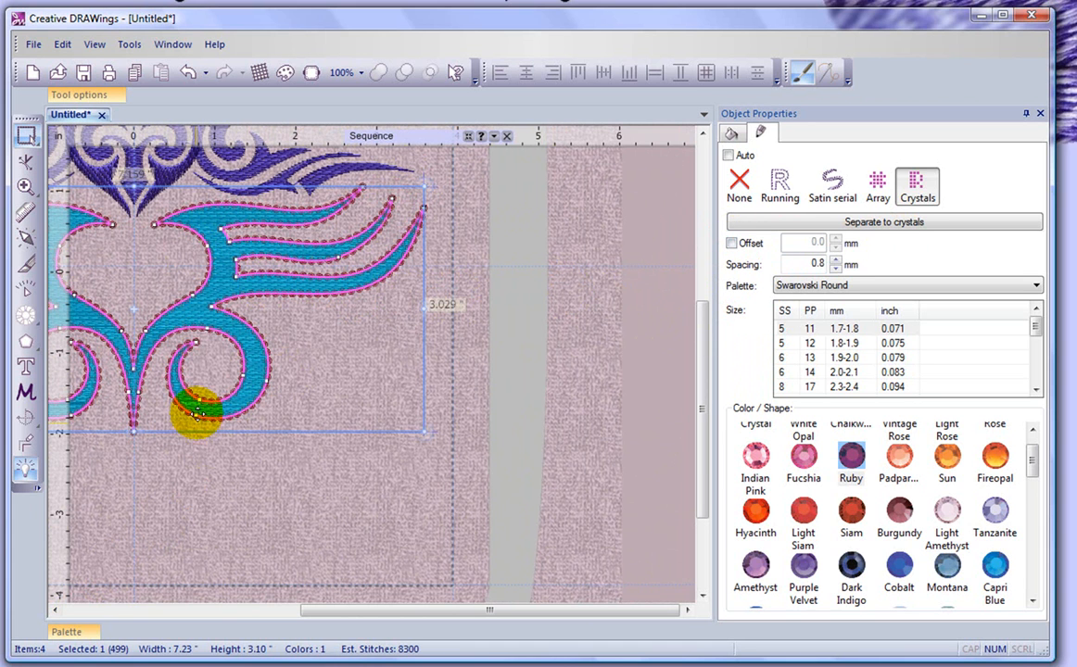
pyautogui.click(228, 469)
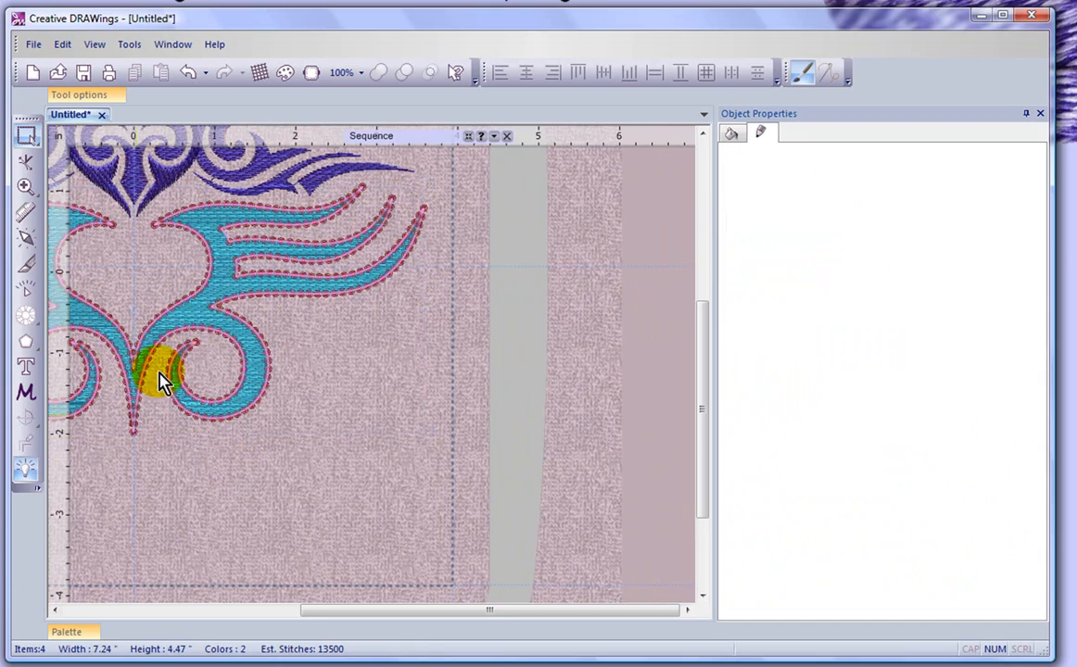
pyautogui.scroll(5, 192, 327)
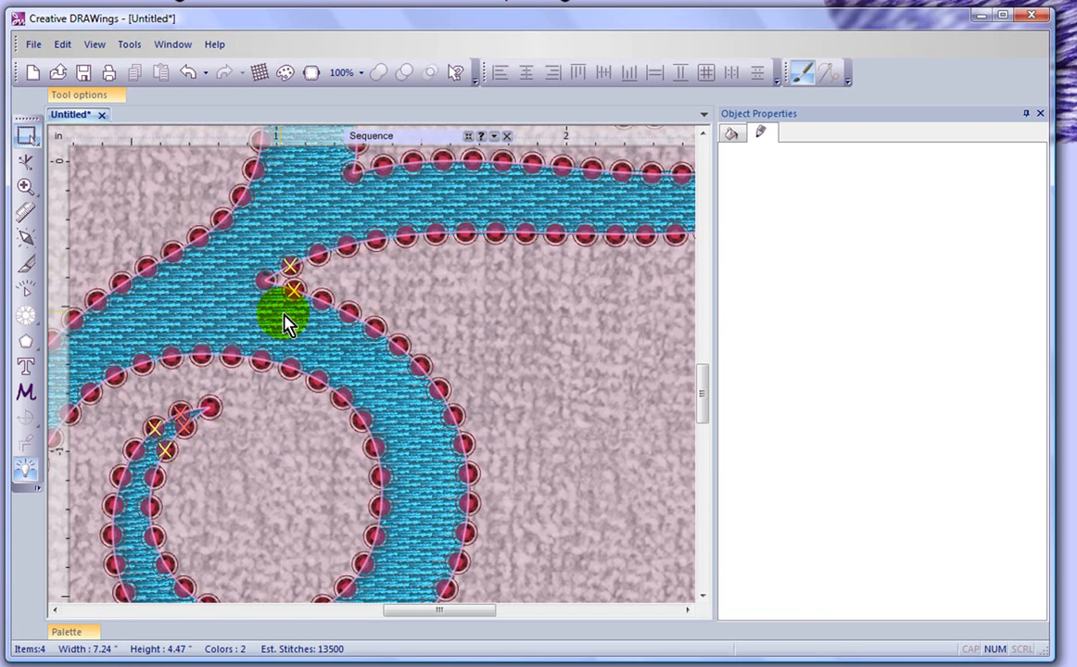
pyautogui.scroll(-5, 301, 315)
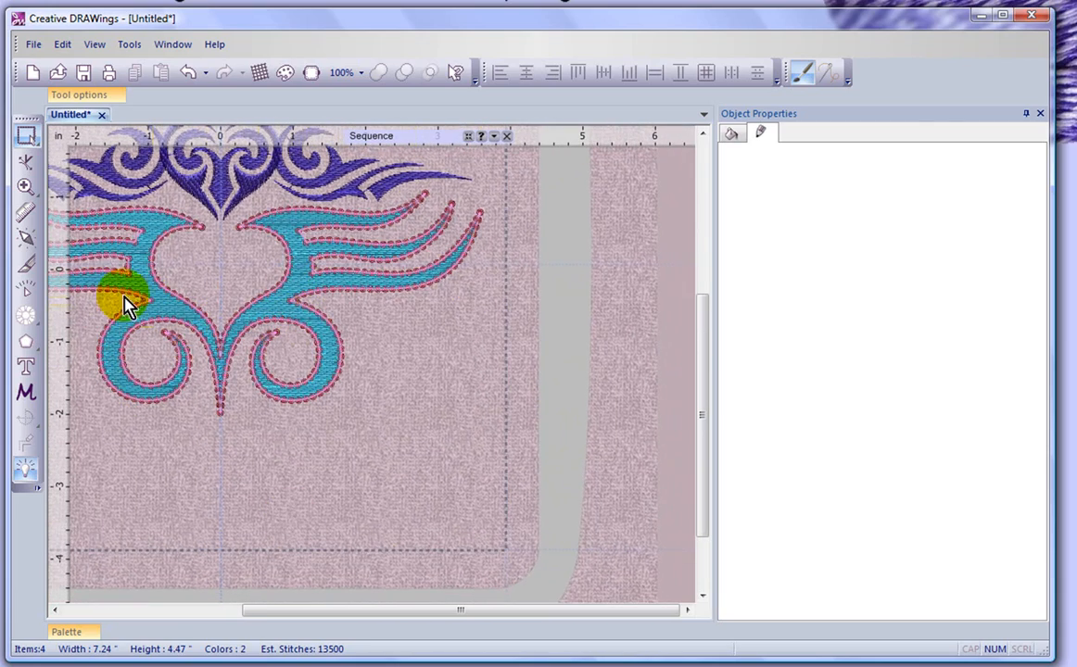
pyautogui.scroll(-3, 512, 297)
pyautogui.scroll(4, 378, 296)
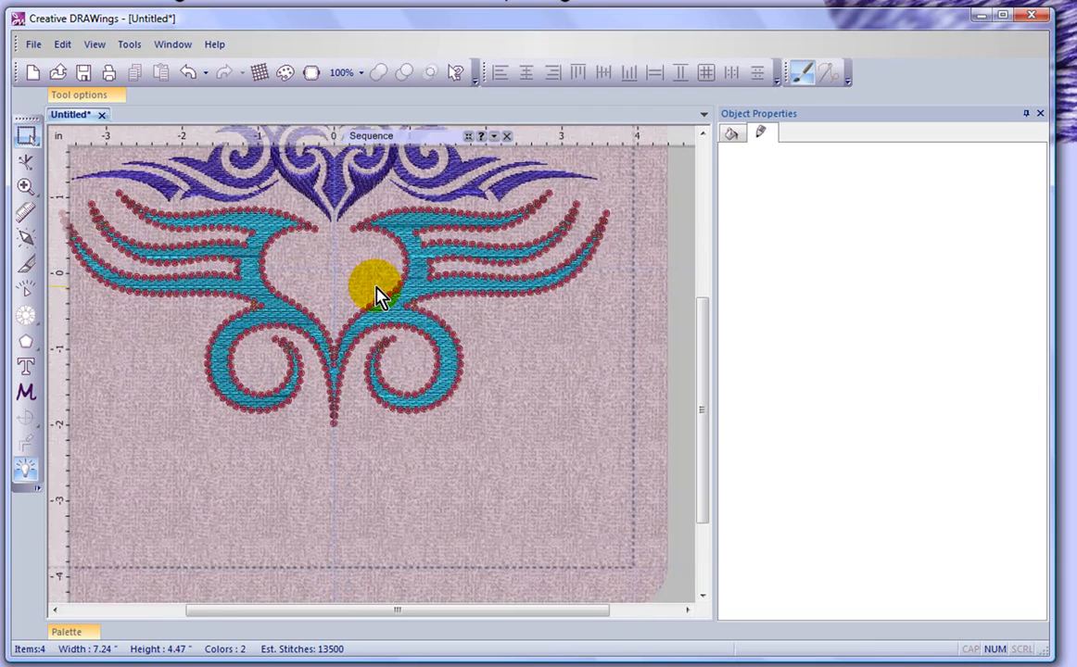
# - Select the tribal shape, re-enable its crystal outline offset at 1 mm, and deselect it to check the marked crystals
pyautogui.click(478, 299)
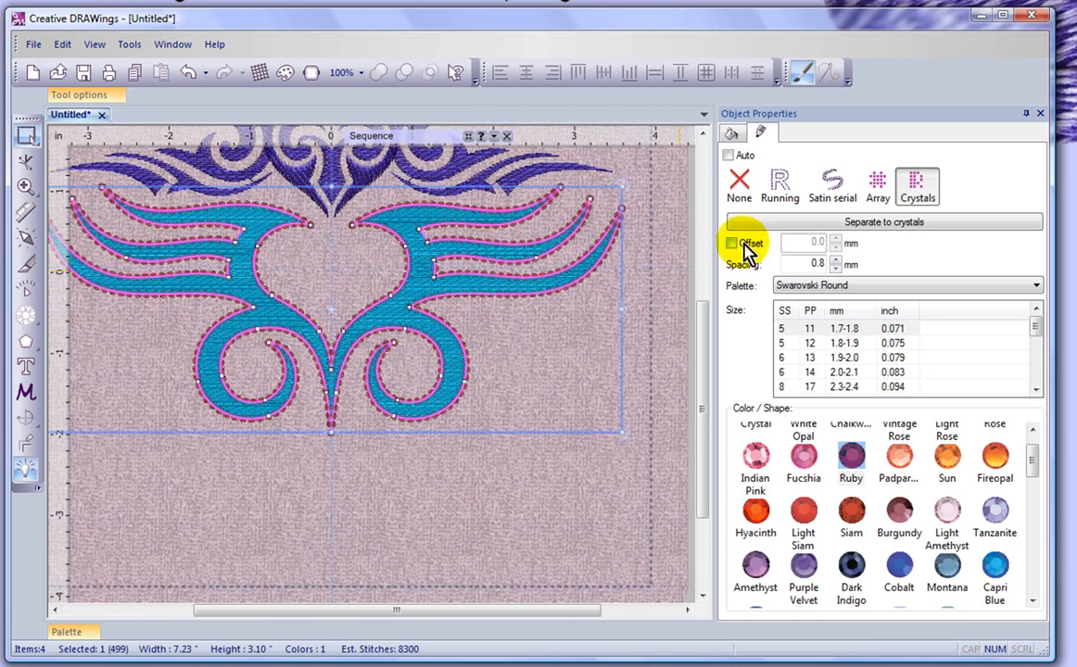
pyautogui.click(735, 244)
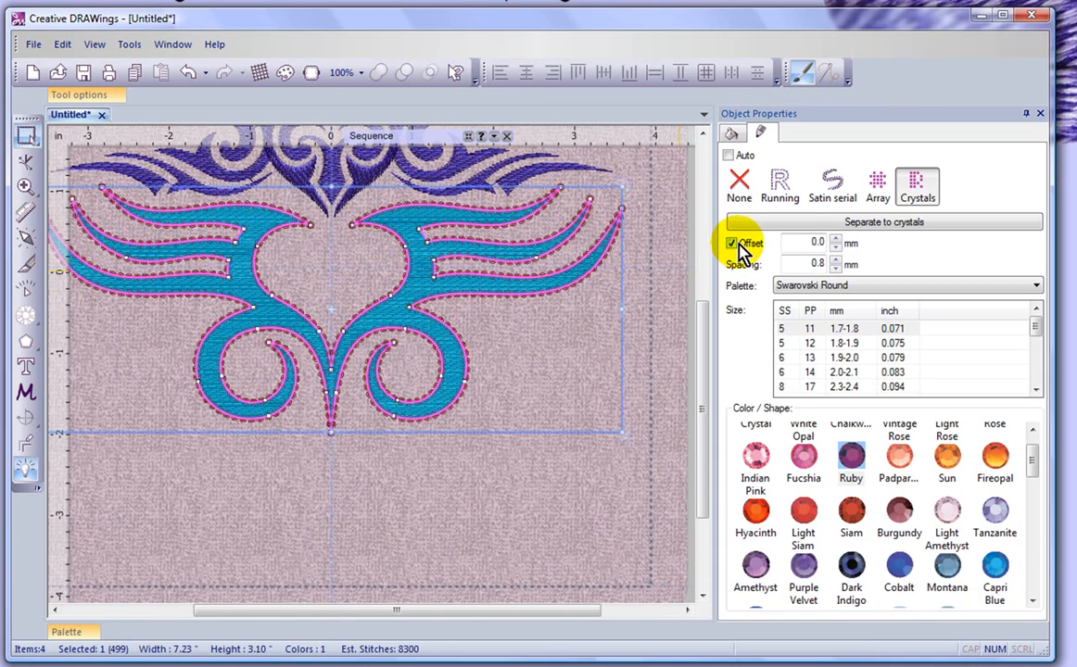
pyautogui.doubleClick(813, 242)
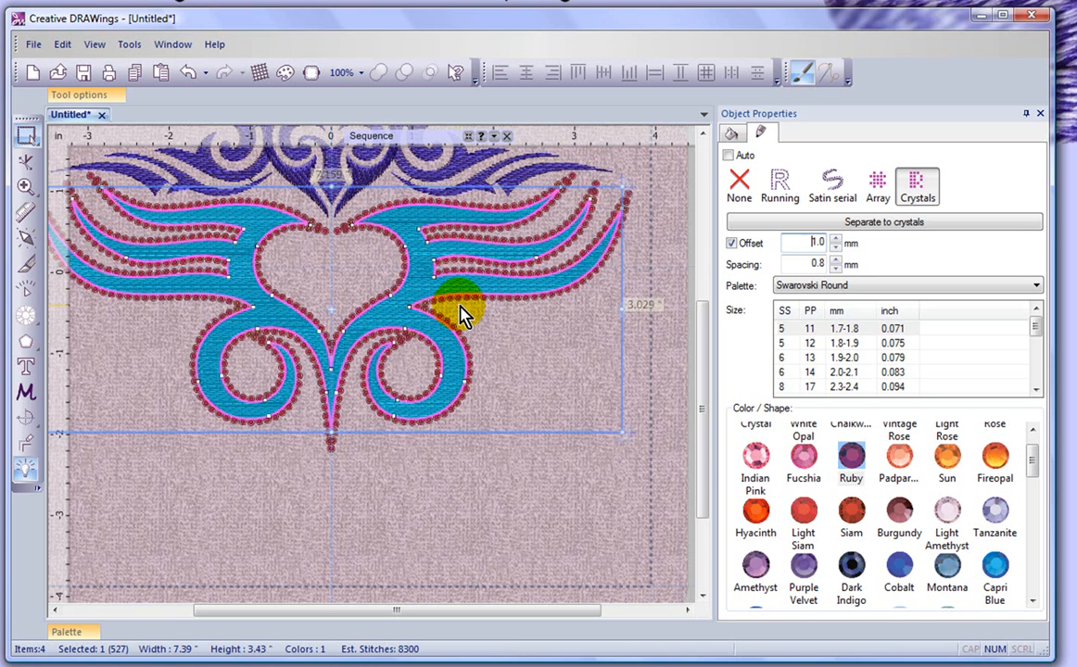
pyautogui.click(490, 503)
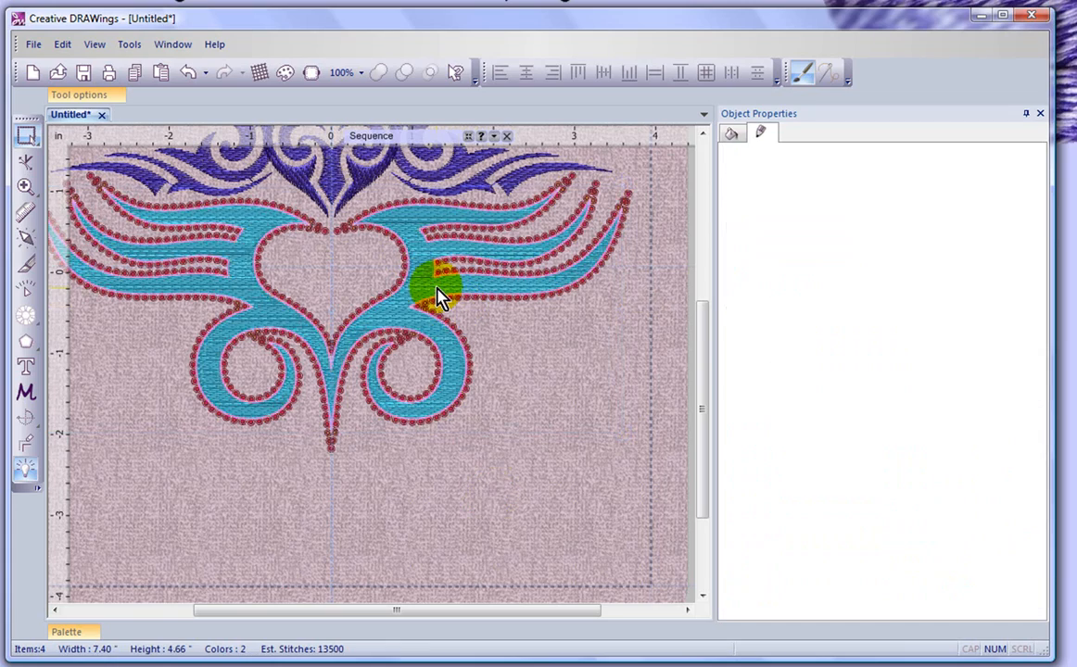
pyautogui.scroll(2, 440, 298)
pyautogui.scroll(3, 440, 296)
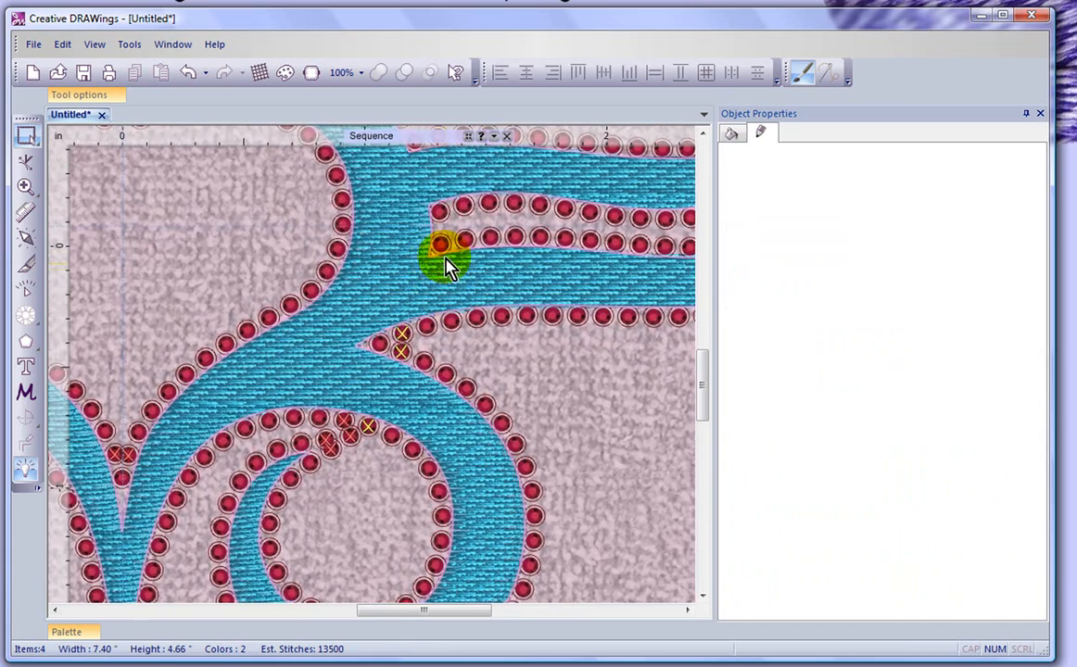
# - Select the tribal shape and change its fill from step stitching to a crystal fill
pyautogui.scroll(-4, 552, 391)
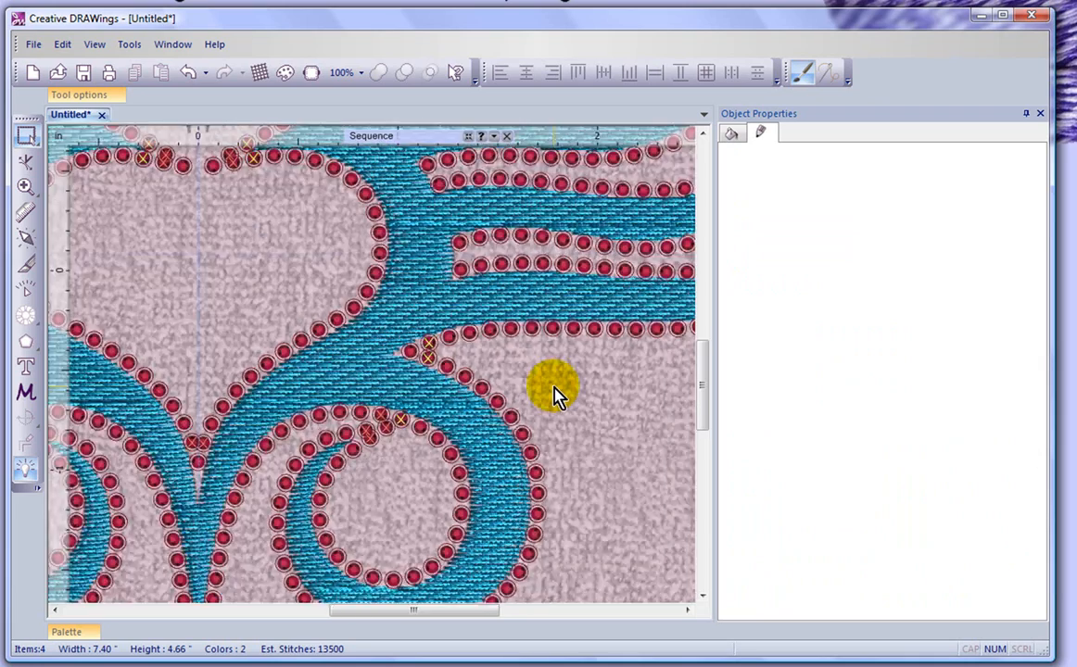
pyautogui.scroll(-2, 553, 391)
pyautogui.click(483, 345)
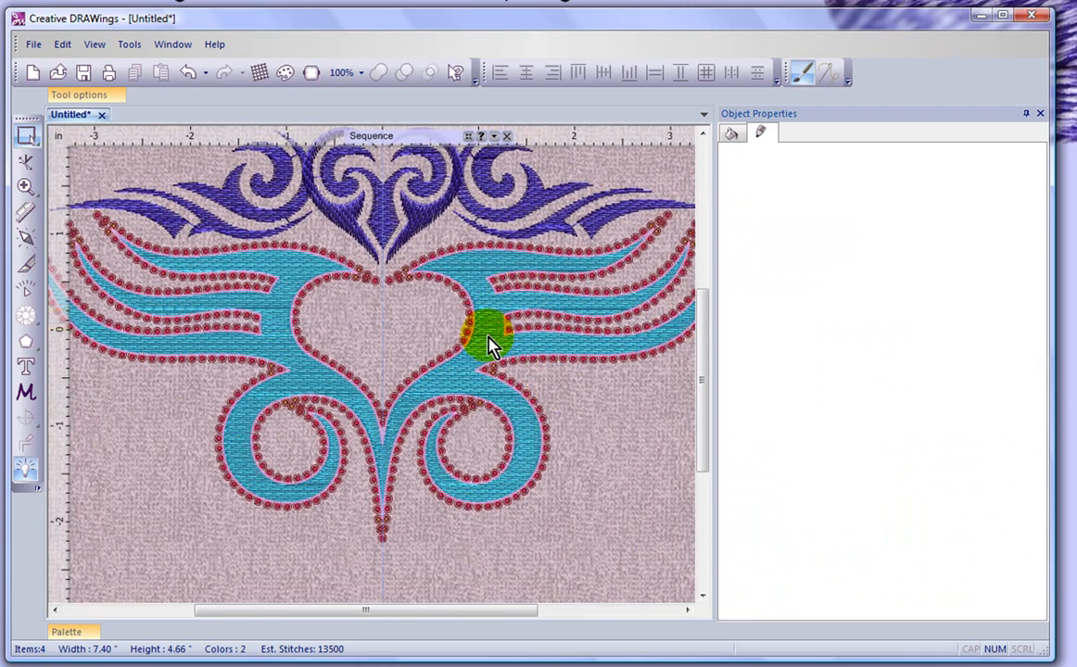
pyautogui.click(731, 135)
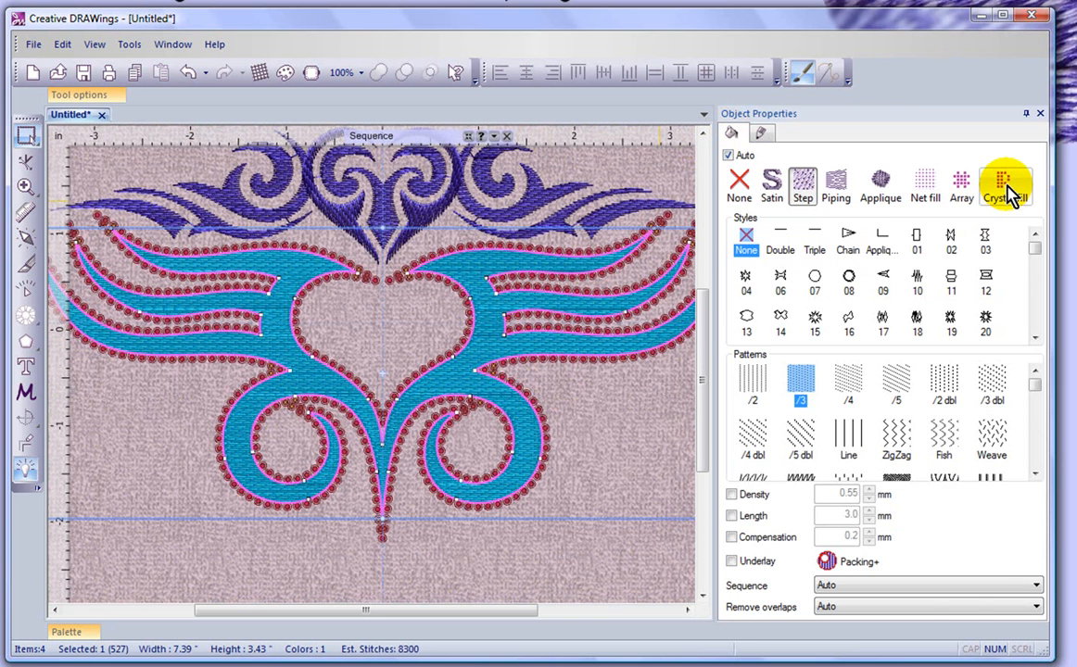
pyautogui.click(1008, 192)
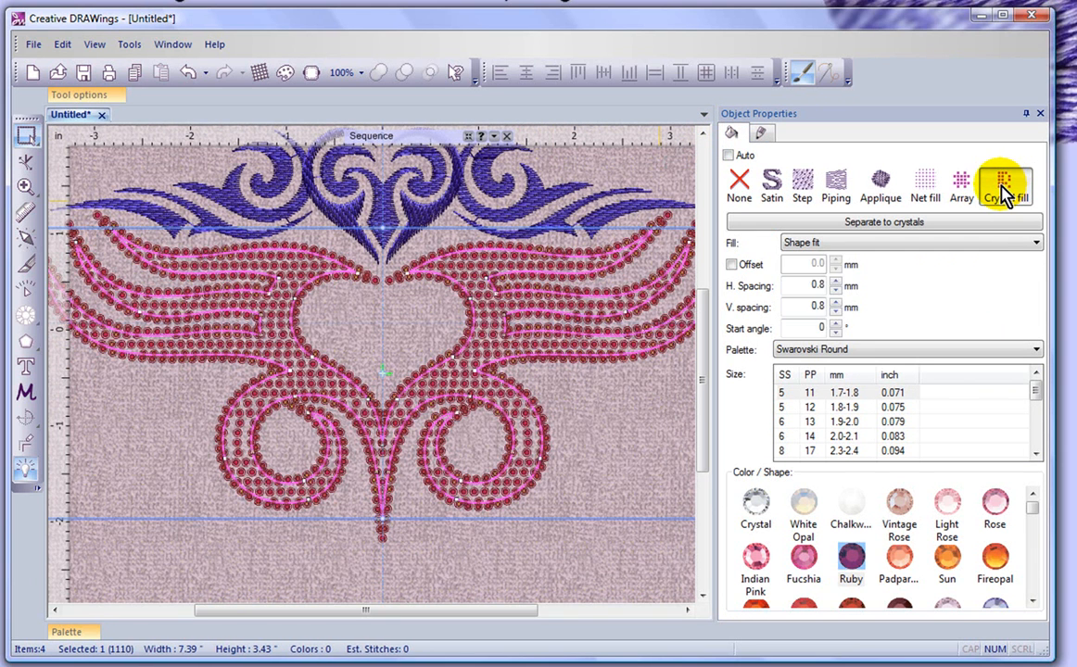
# - Set the color of the tribal shape's fill crystals to Capri Blue
pyautogui.click(1032, 601)
pyautogui.click(1033, 602)
pyautogui.click(1032, 601)
pyautogui.click(1033, 601)
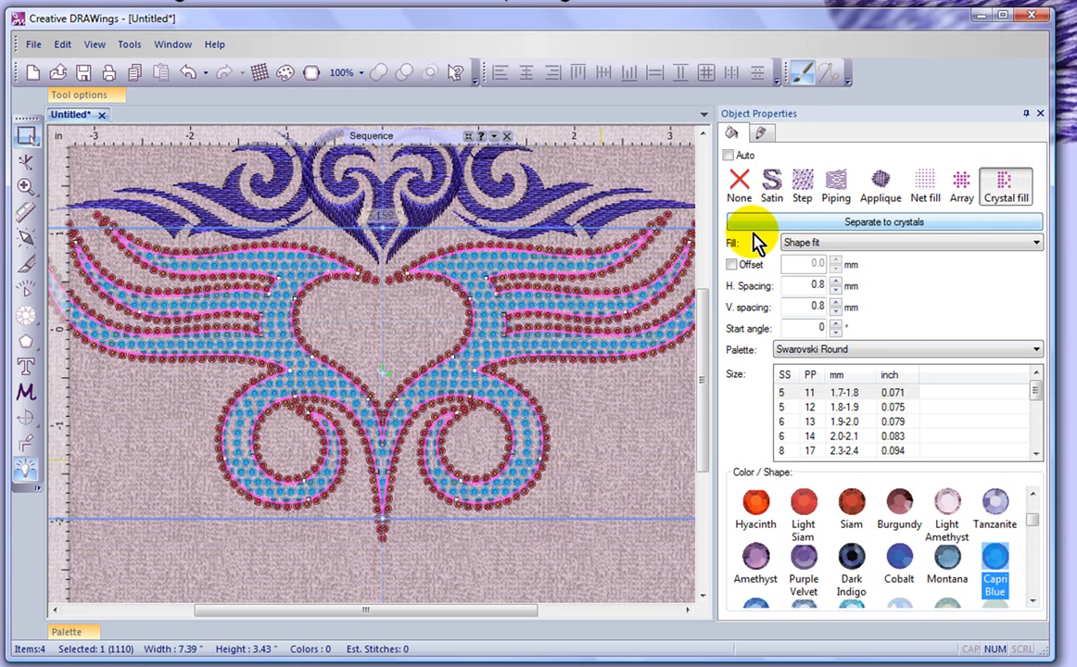
# - Try the Rectangle and Circular crystal fill types on the tribal shape
pyautogui.click(825, 244)
pyautogui.click(816, 258)
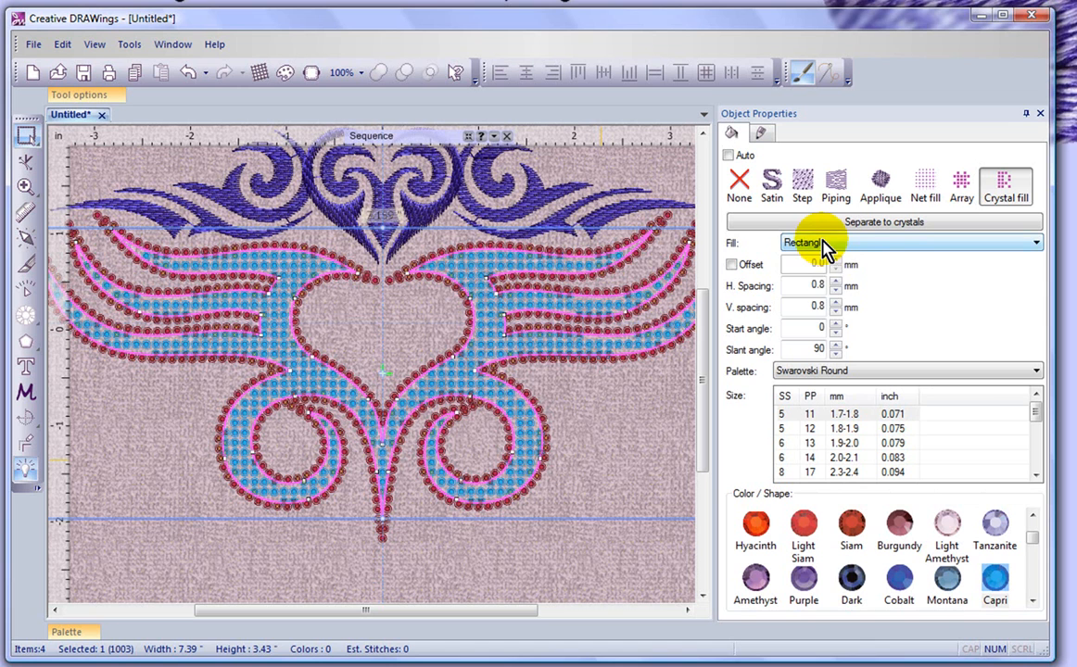
pyautogui.click(824, 246)
pyautogui.click(815, 273)
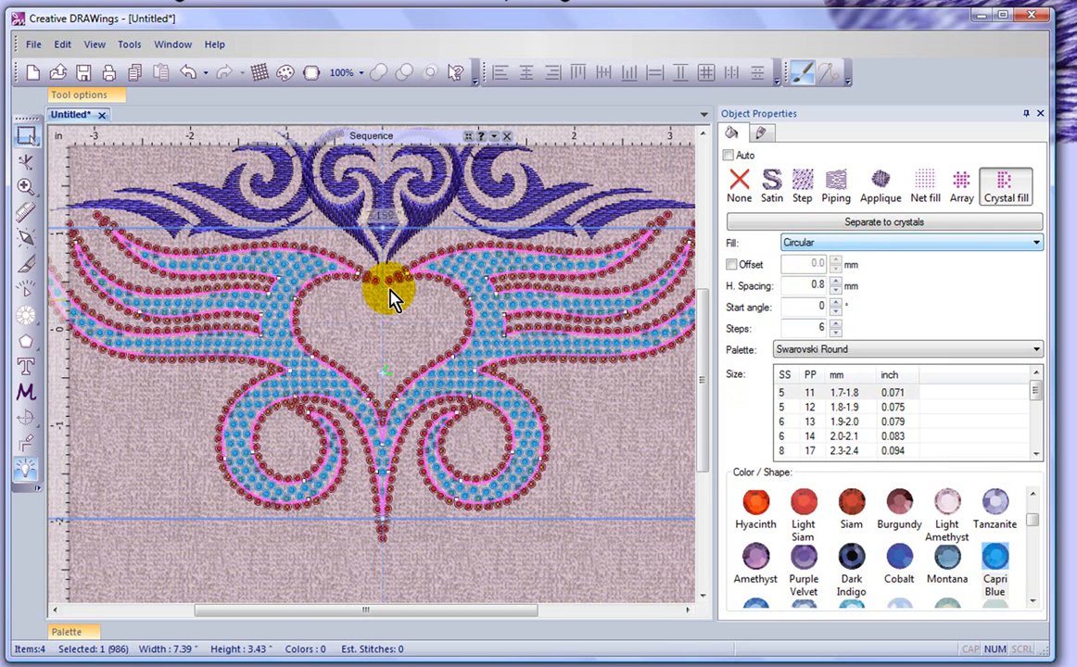
# - Set the tribal shape's crystal fill type to Contour and look closely at the crystals along the upper wing strands
pyautogui.click(814, 249)
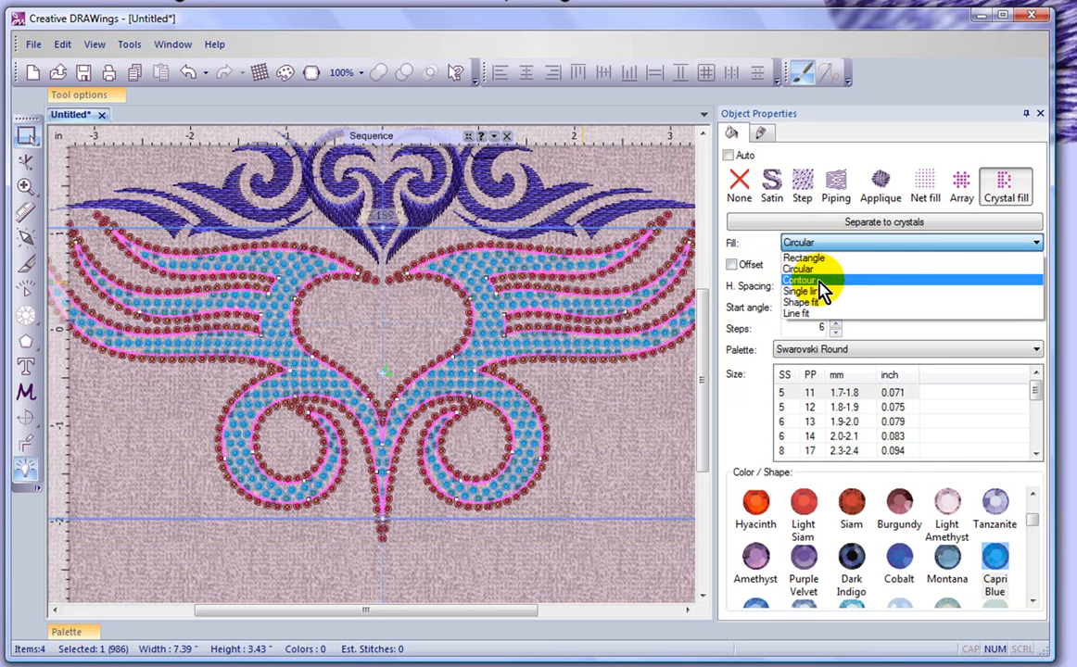
pyautogui.click(821, 282)
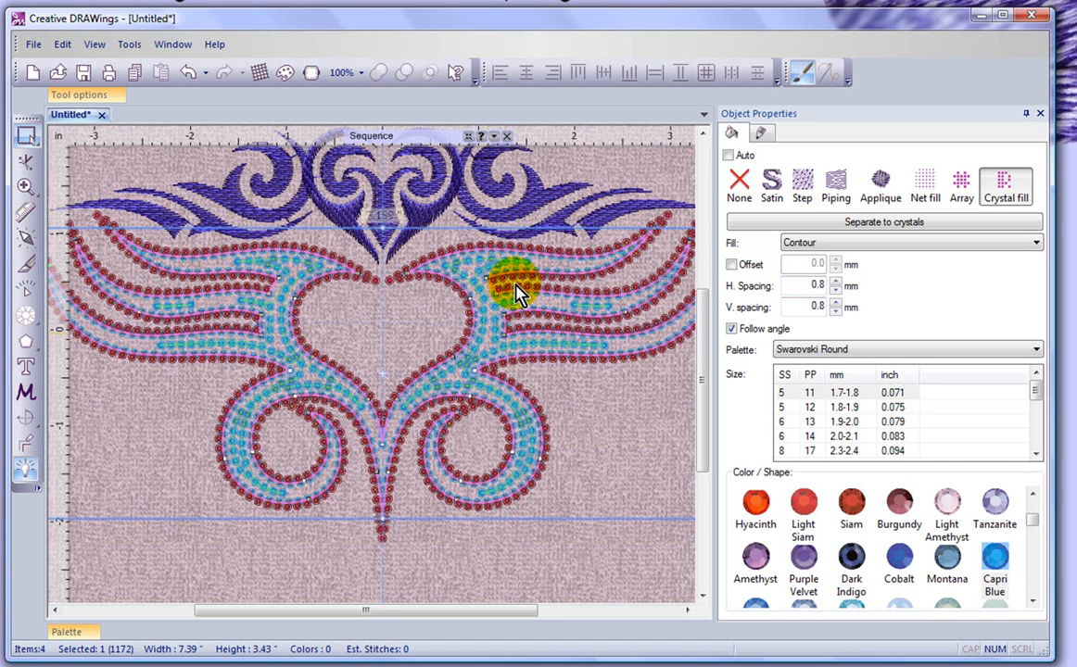
pyautogui.scroll(6, 543, 274)
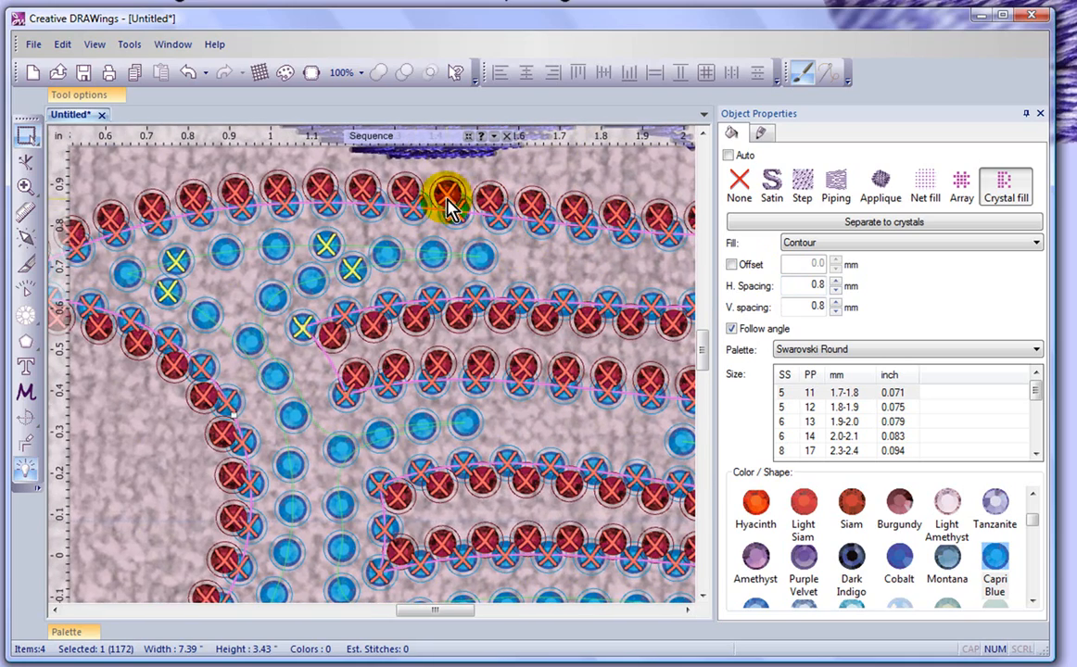
# - Enable the crystal fill's offset, try 1 mm, and set it to 2 mm
pyautogui.click(731, 265)
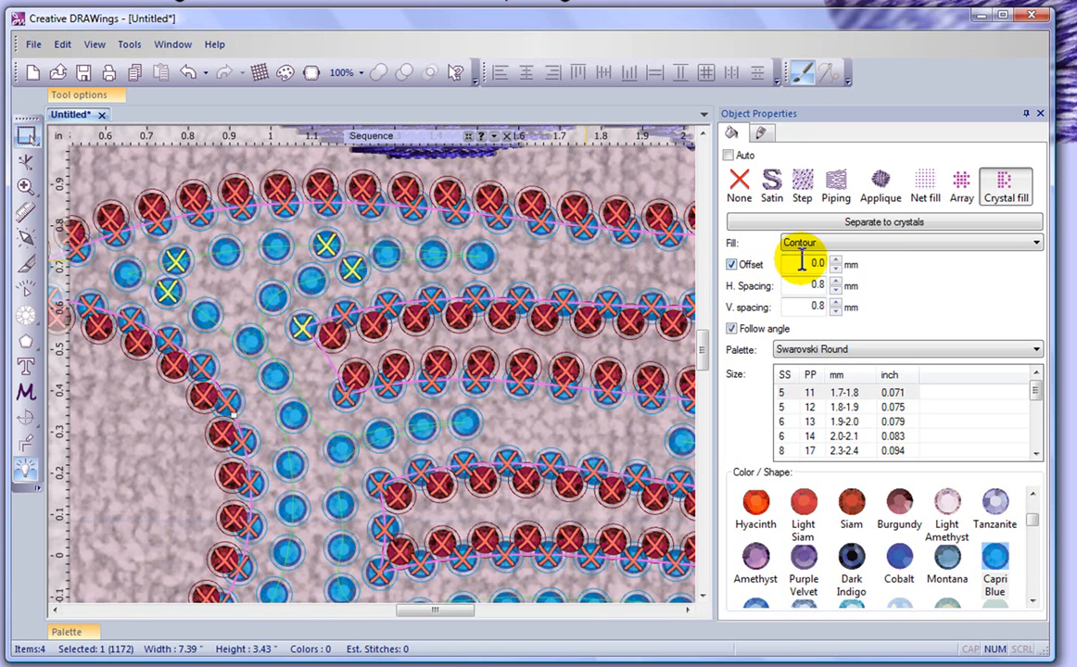
pyautogui.moveTo(798, 263); pyautogui.dragTo(844, 261)
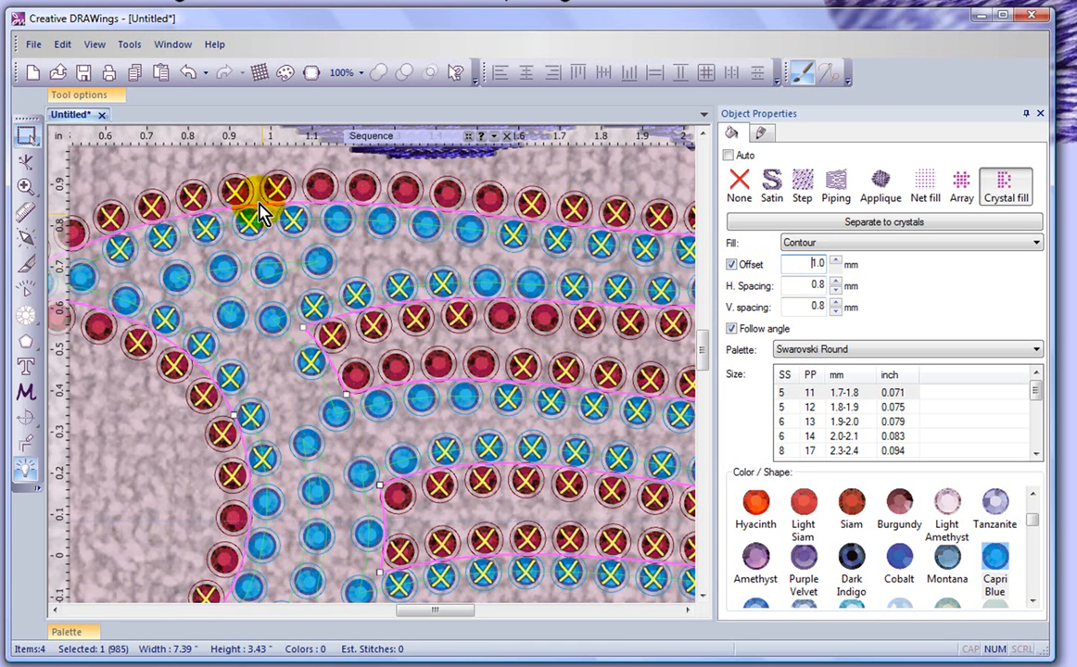
pyautogui.moveTo(801, 265); pyautogui.dragTo(824, 264)
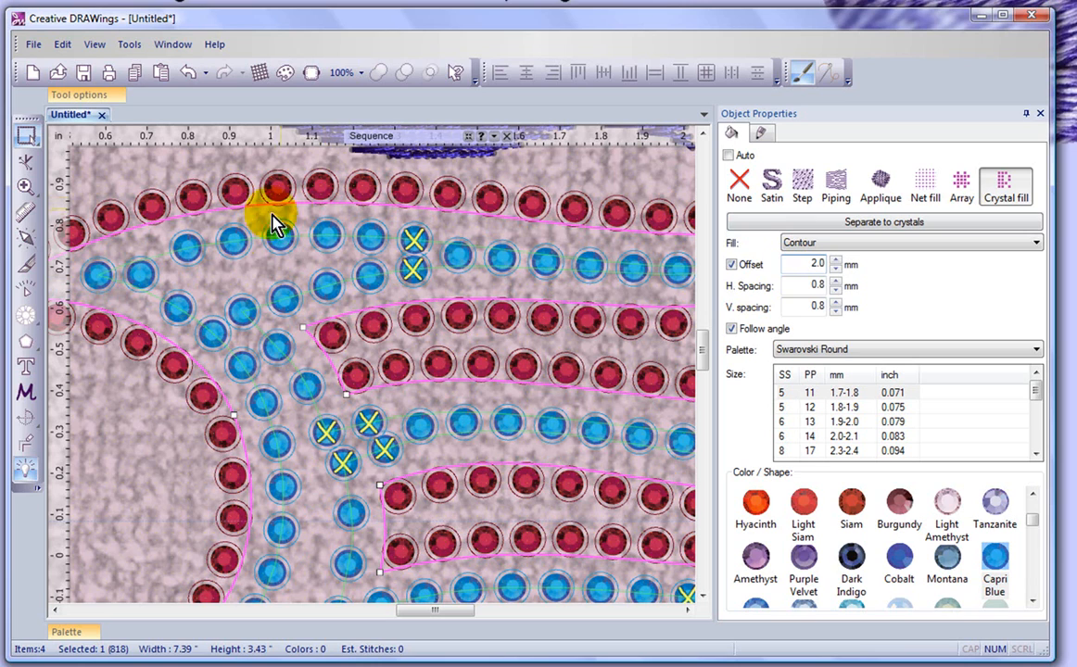
# - Examine the contour crystal fill and the marked crystals across the wings, spirals and heart of the tribal shape
pyautogui.scroll(-4, 387, 283)
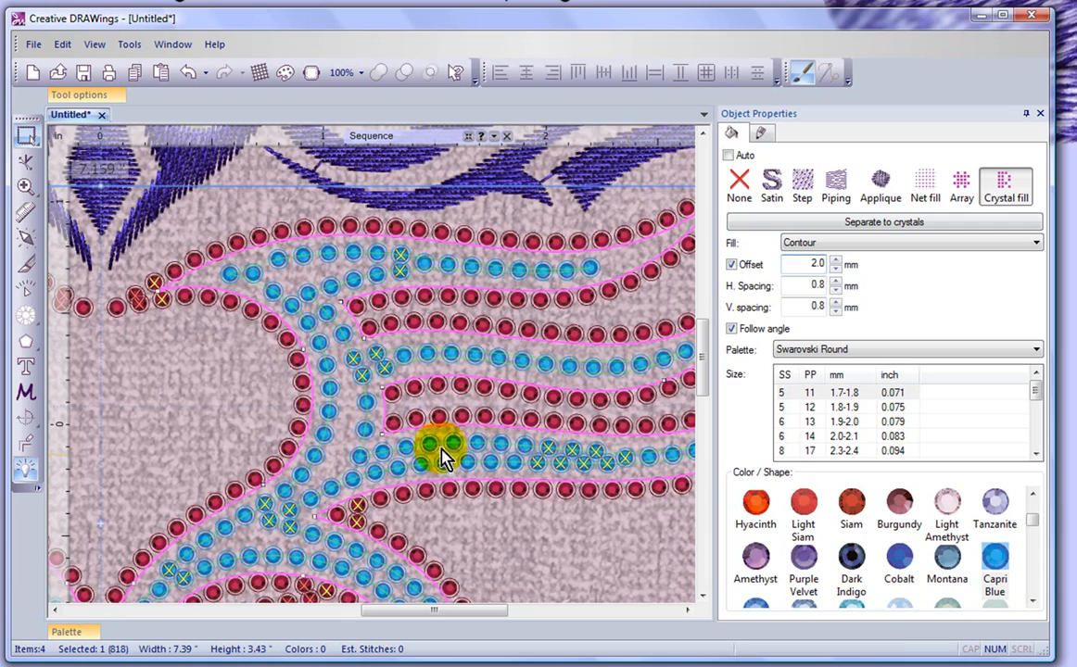
pyautogui.scroll(-4, 331, 432)
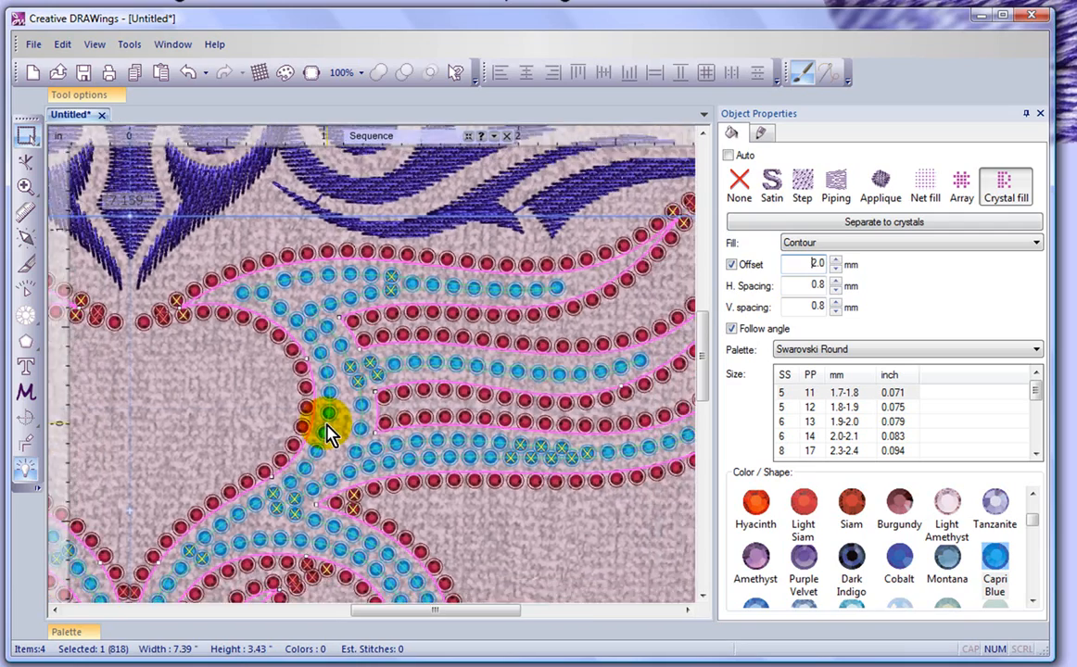
pyautogui.scroll(-2, 324, 440)
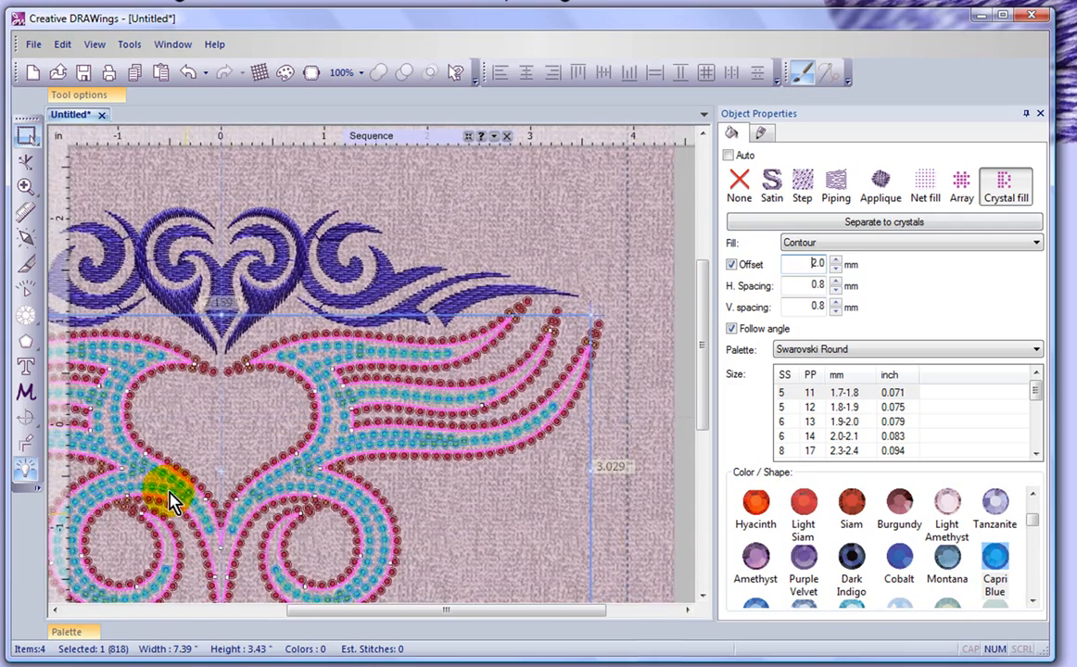
pyautogui.scroll(-3, 167, 505)
pyautogui.scroll(-1, 520, 472)
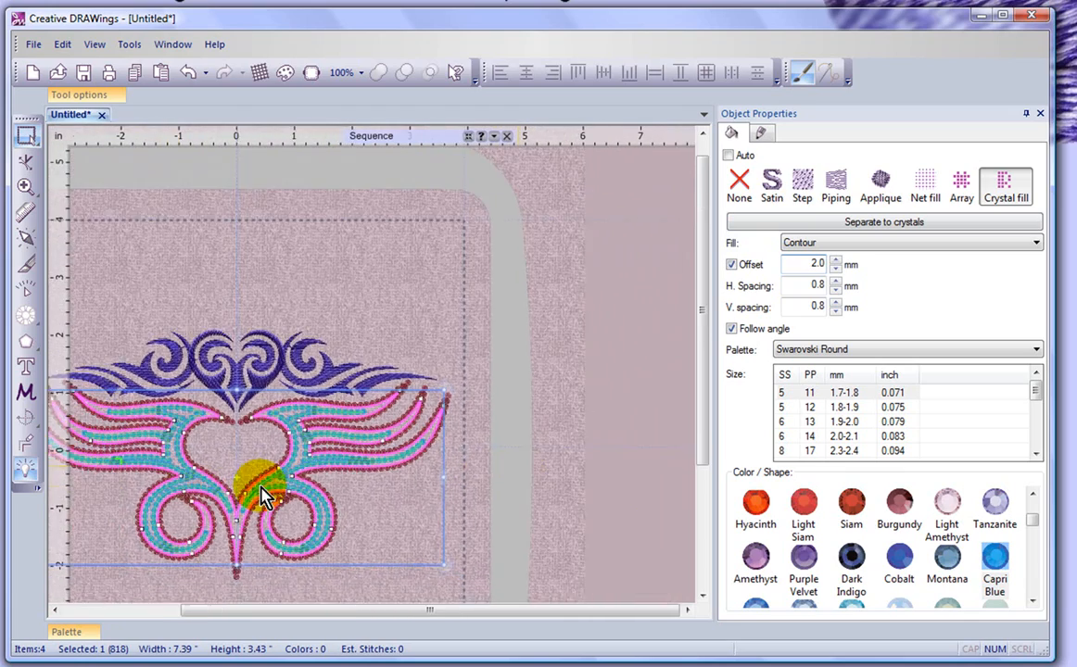
pyautogui.scroll(-1, 468, 454)
pyautogui.scroll(3, 269, 448)
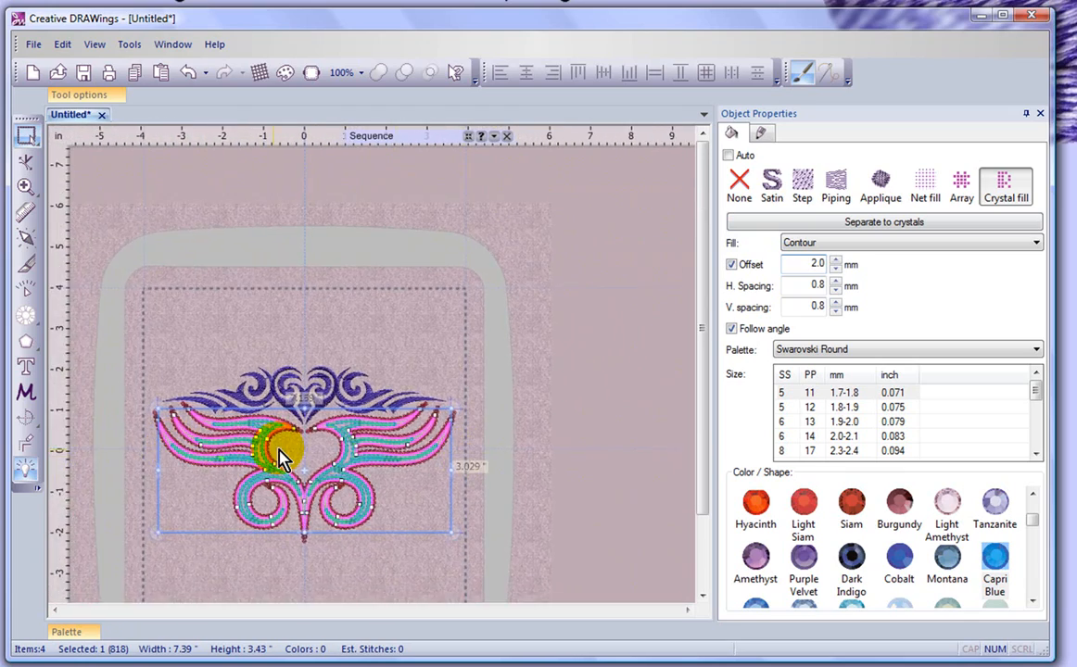
pyautogui.click(704, 595)
pyautogui.scroll(3, 308, 339)
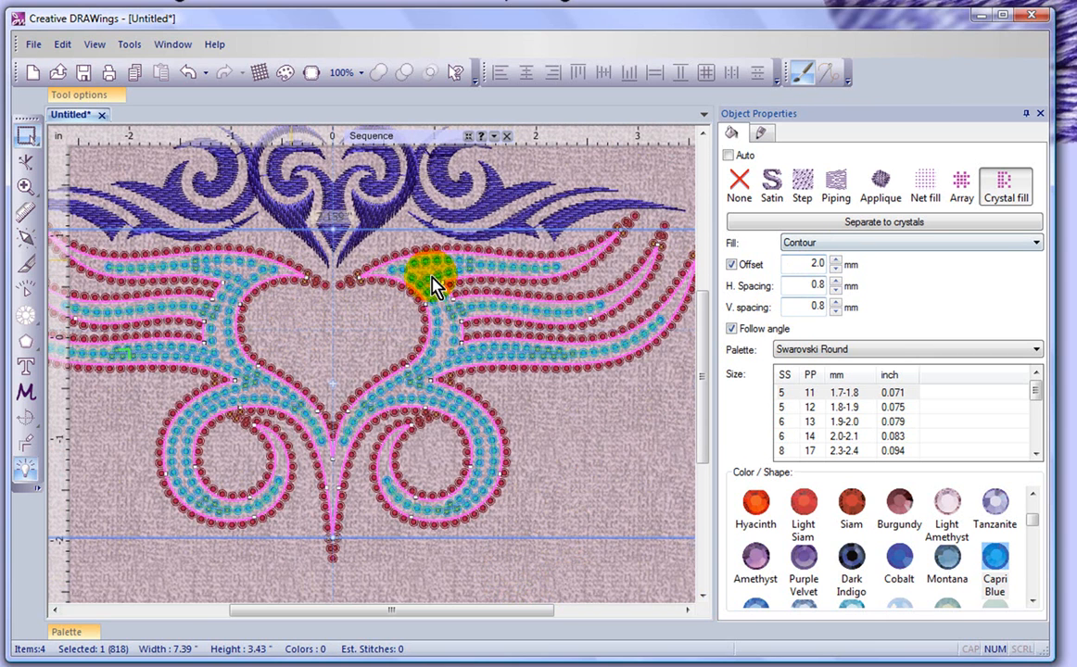
pyautogui.scroll(1, 433, 301)
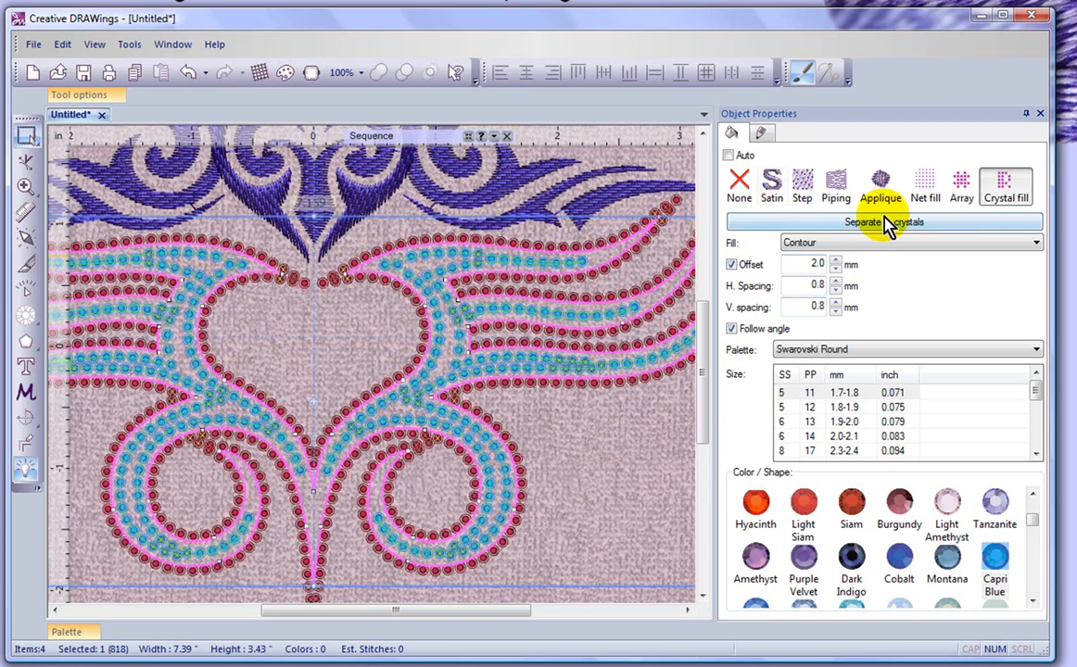
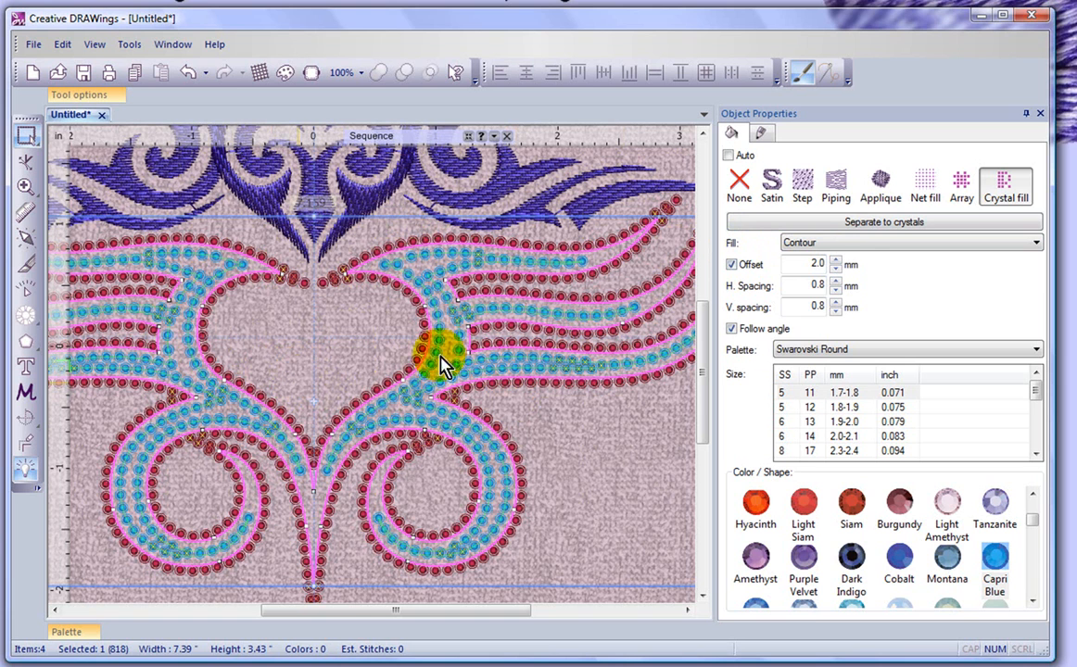
# - Separate the tribal shape's crystal fill into individual crystals and deselect them
pyautogui.click(888, 228)
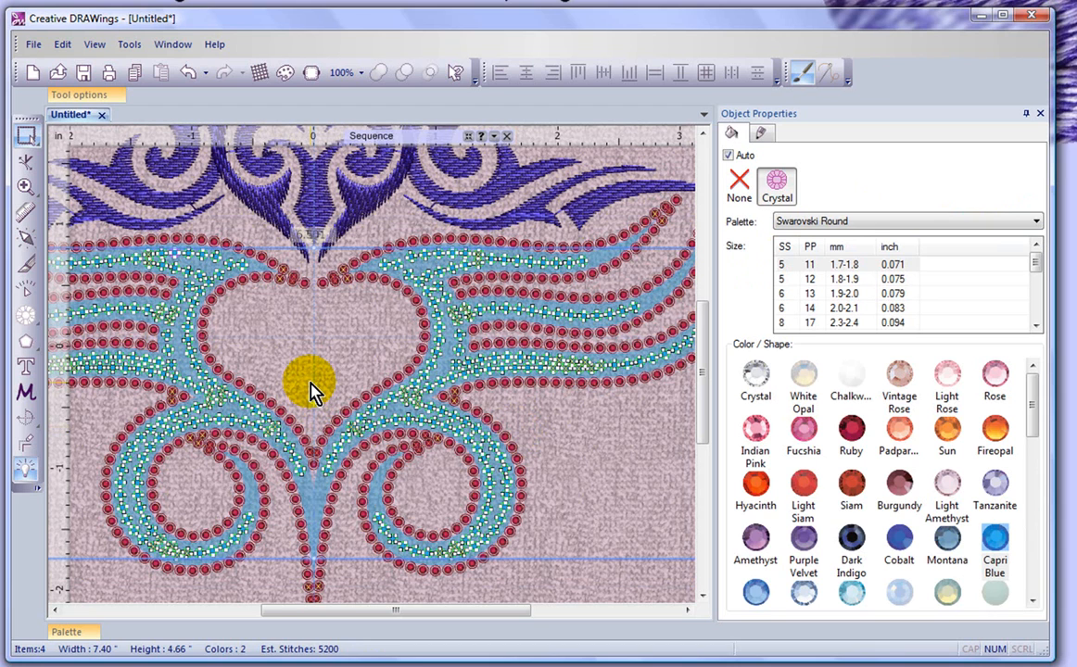
pyautogui.scroll(-2, 312, 392)
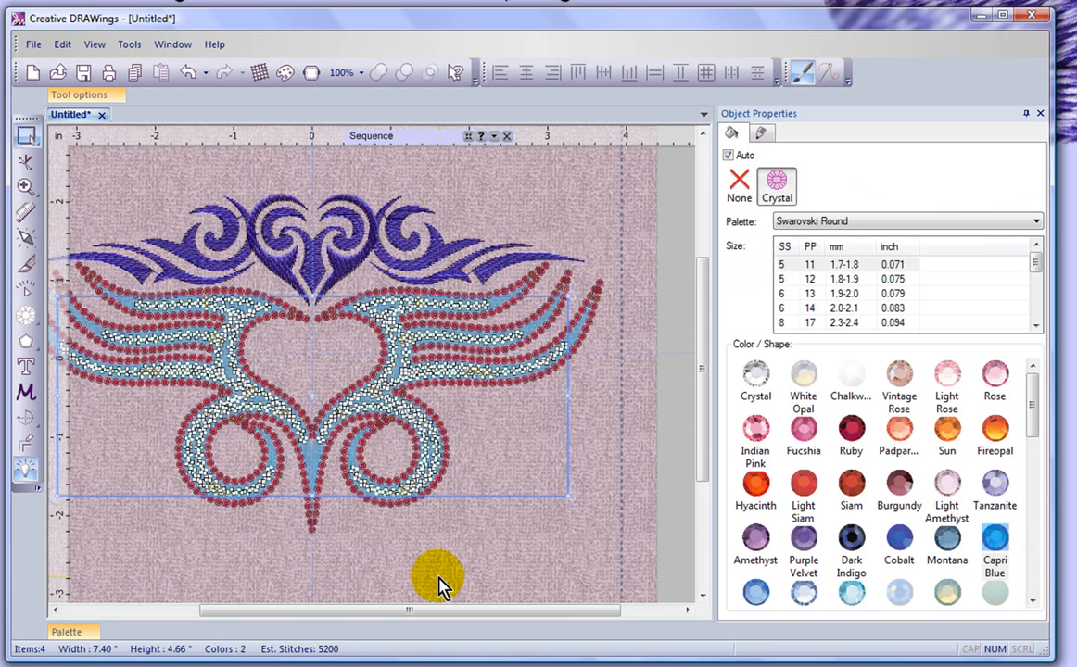
pyautogui.click(367, 575)
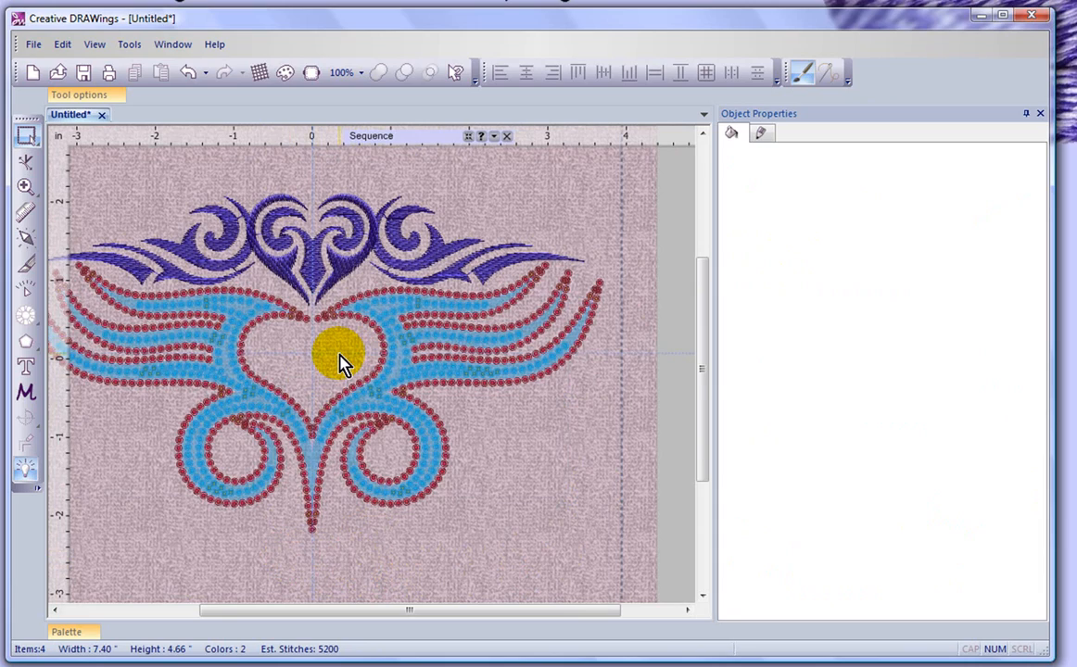
# - Move the marked blue crystals apart where the middle strand of the right wing joins the body
pyautogui.scroll(4, 338, 363)
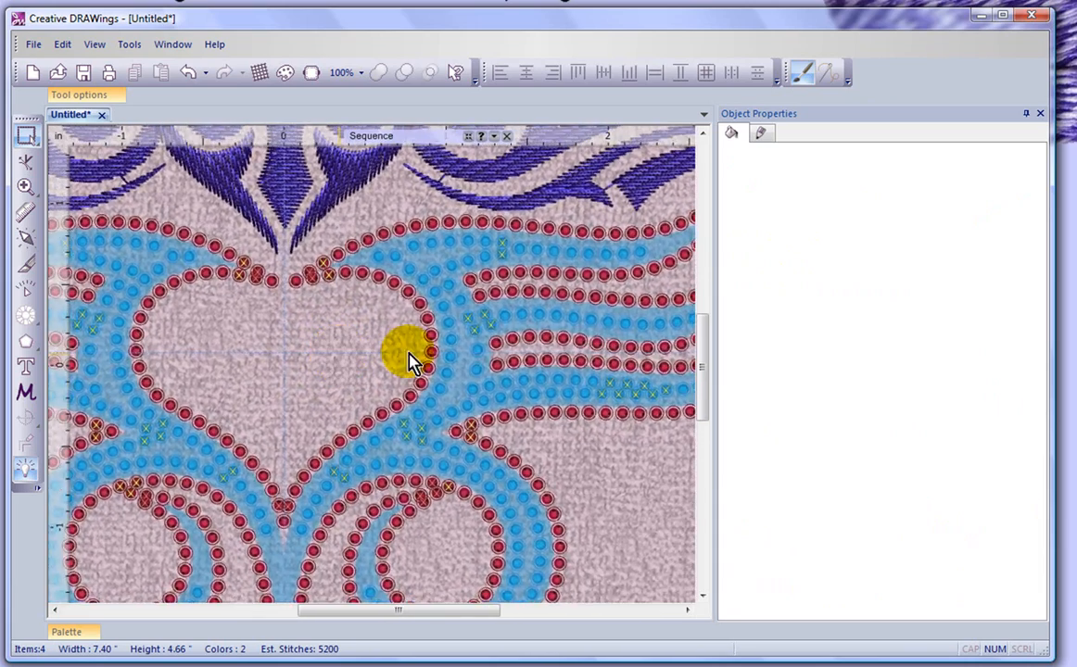
pyautogui.scroll(8, 484, 331)
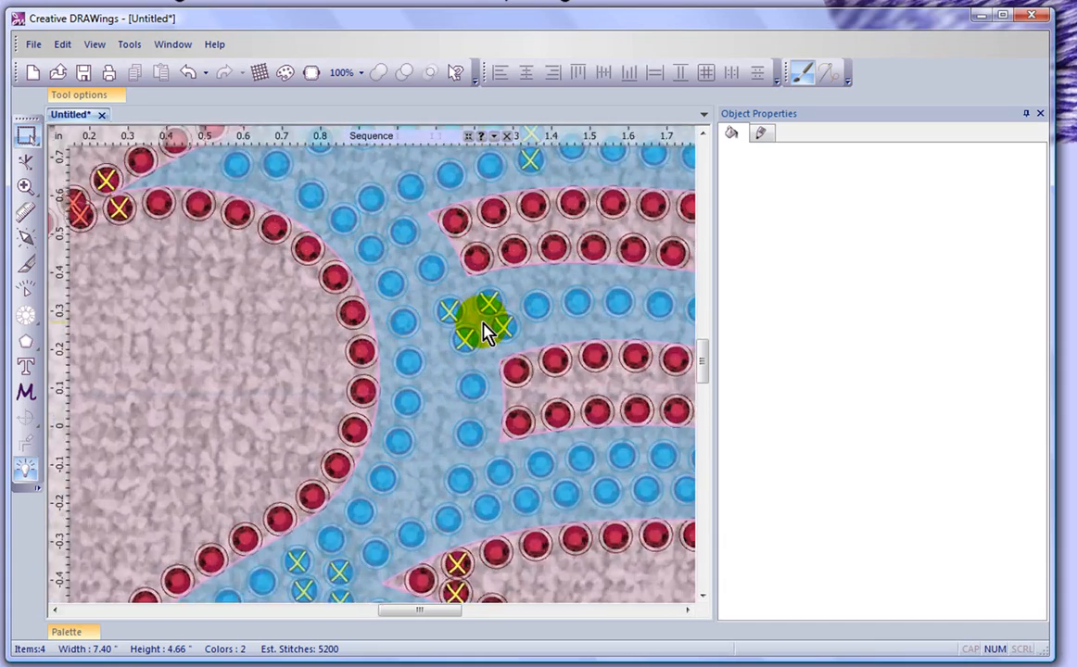
pyautogui.click(422, 299)
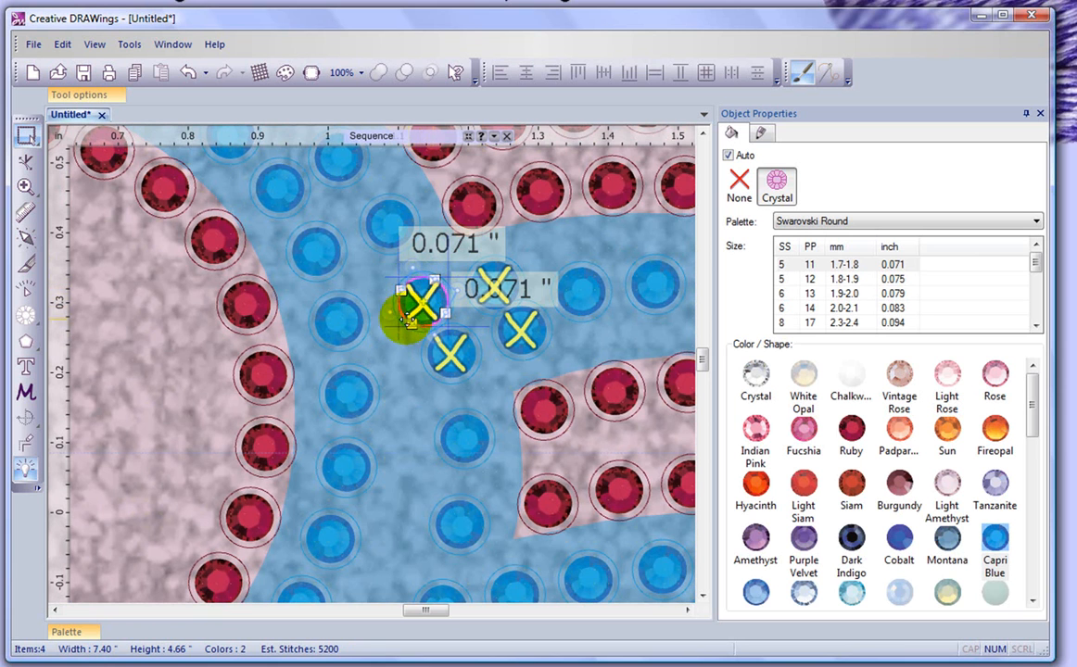
pyautogui.moveTo(402, 318); pyautogui.dragTo(409, 298)
pyautogui.click(499, 284)
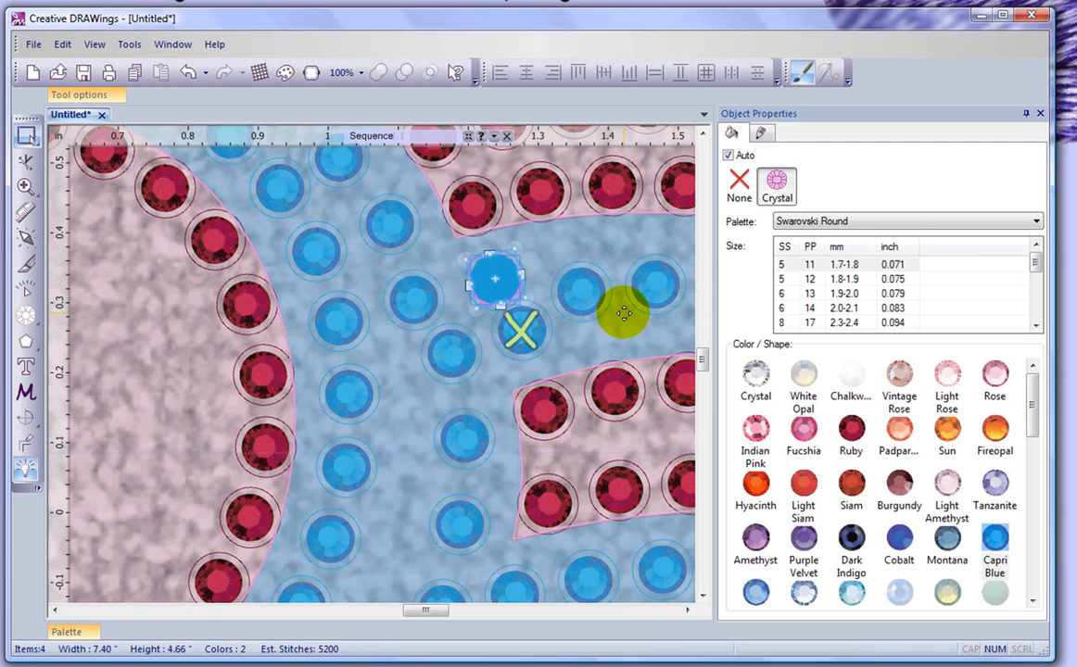
pyautogui.click(520, 333)
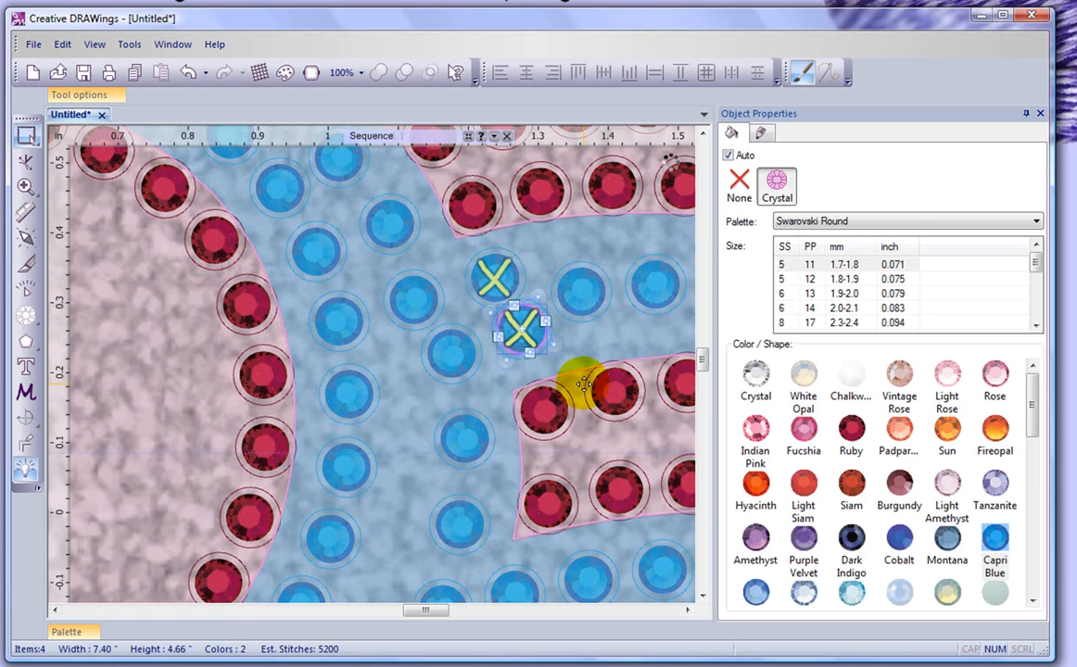
pyautogui.press('Down')
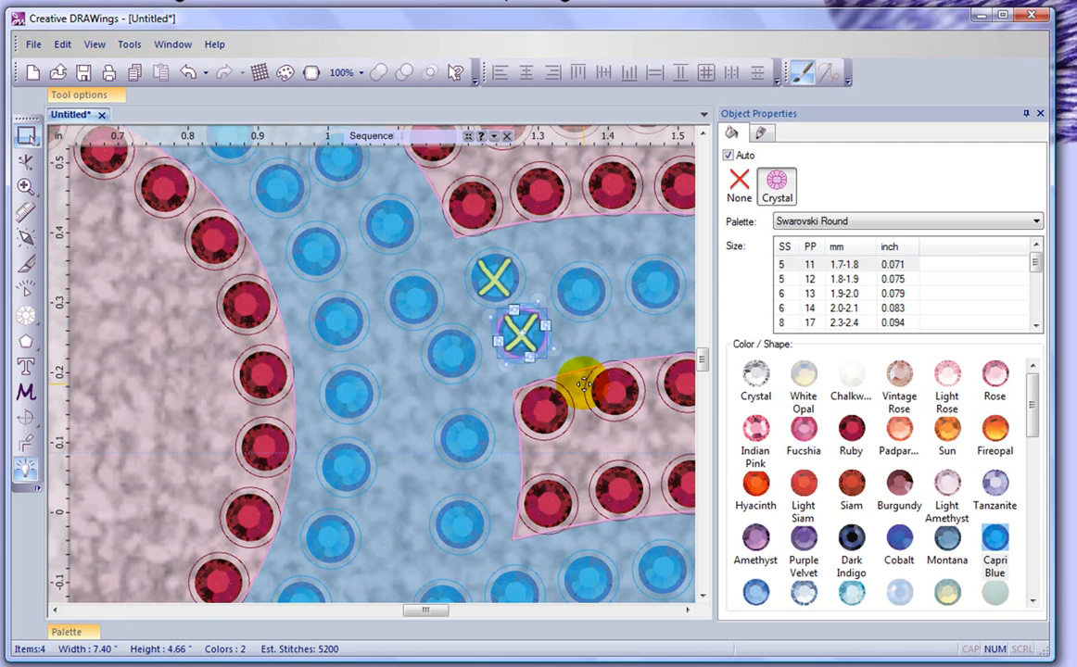
pyautogui.click(580, 354)
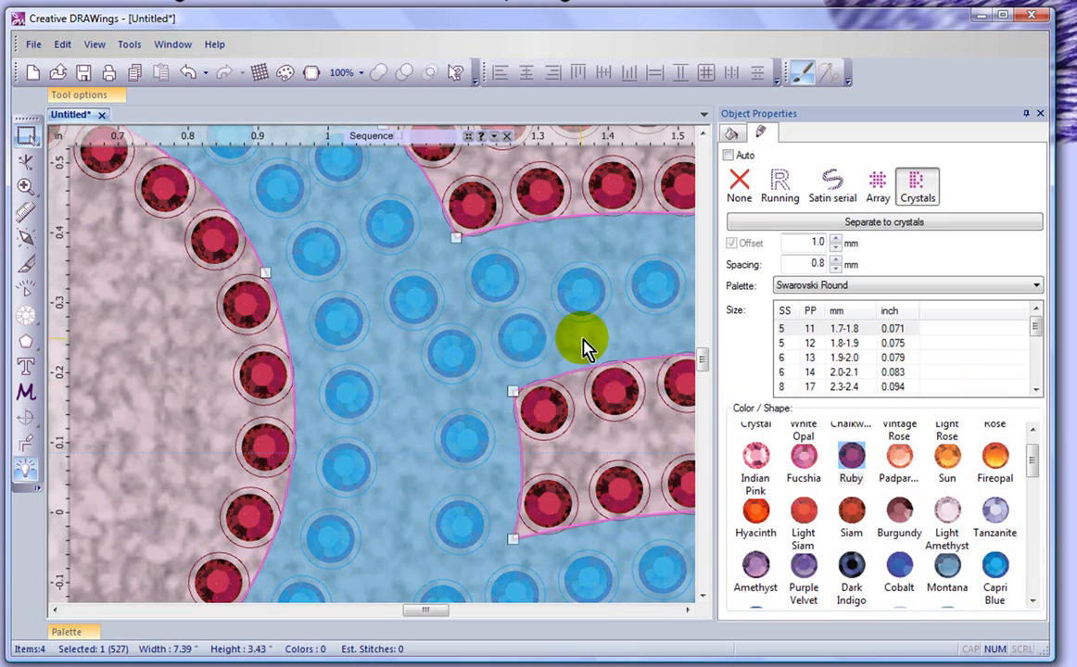
# - Deselect the tribal shape and inspect the marked crystals around the pointed notch below the right wing
pyautogui.scroll(-6, 460, 302)
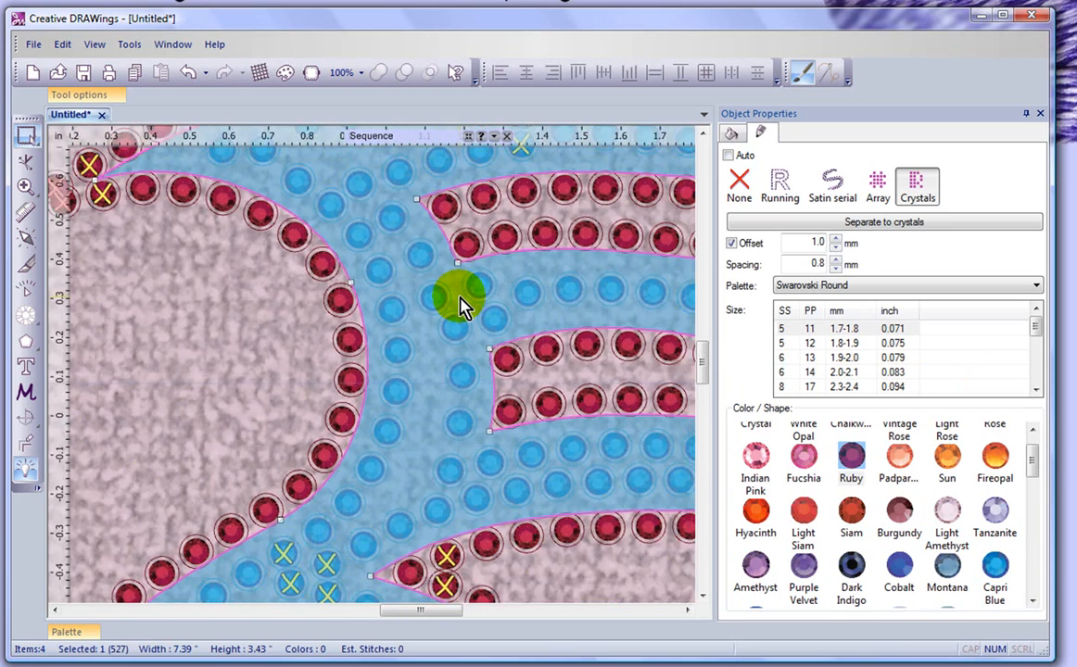
pyautogui.scroll(6, 473, 497)
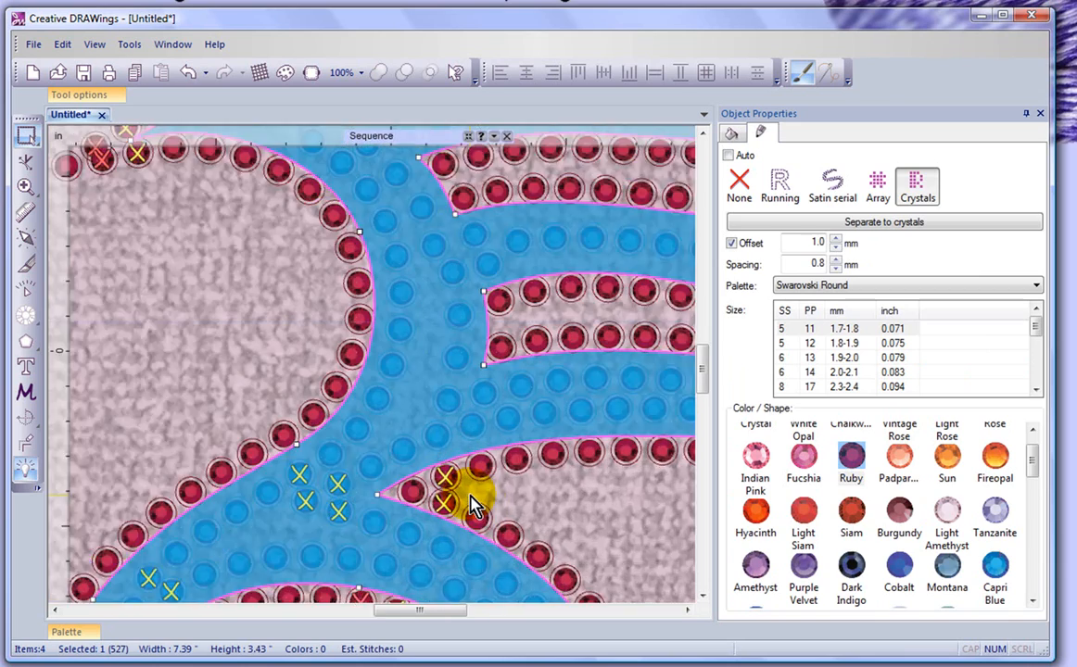
pyautogui.press('Escape')
pyautogui.click(434, 467)
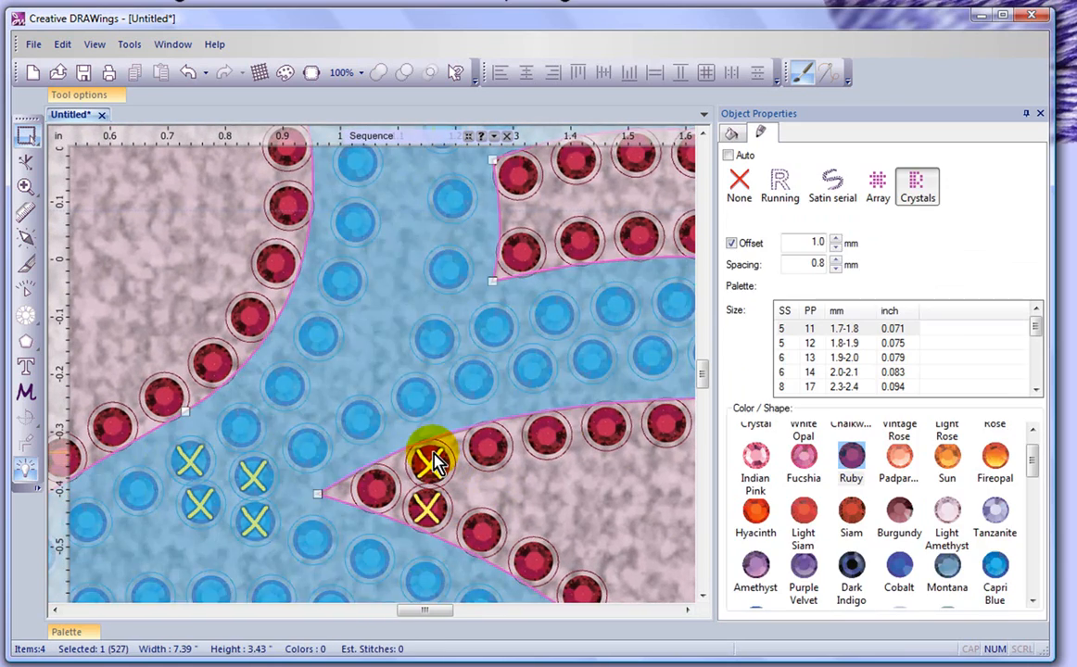
pyautogui.press('Escape')
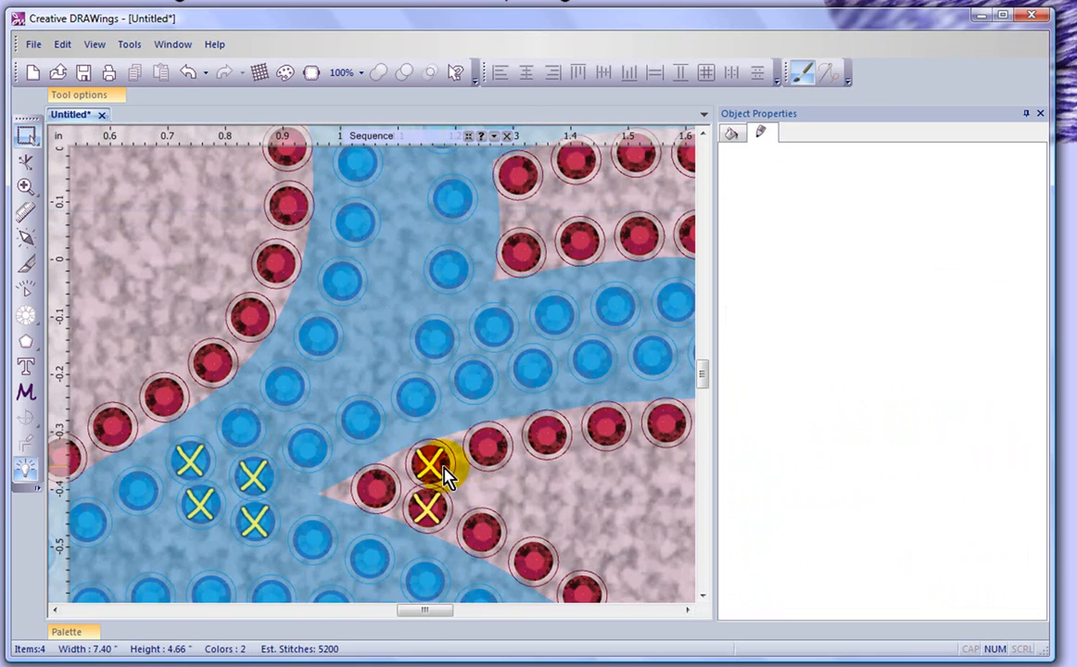
# - Move the two marked blue crystals nearest the pointed notch below the right wing apart, and delete the lower marked crystal beside them
pyautogui.click(247, 483)
pyautogui.press('Up')
pyautogui.press('Up')
pyautogui.press('Up')
pyautogui.press('Down')
pyautogui.press('Right')
pyautogui.press('Right')
pyautogui.press('Right')
pyautogui.press('Right')
pyautogui.press('Right')
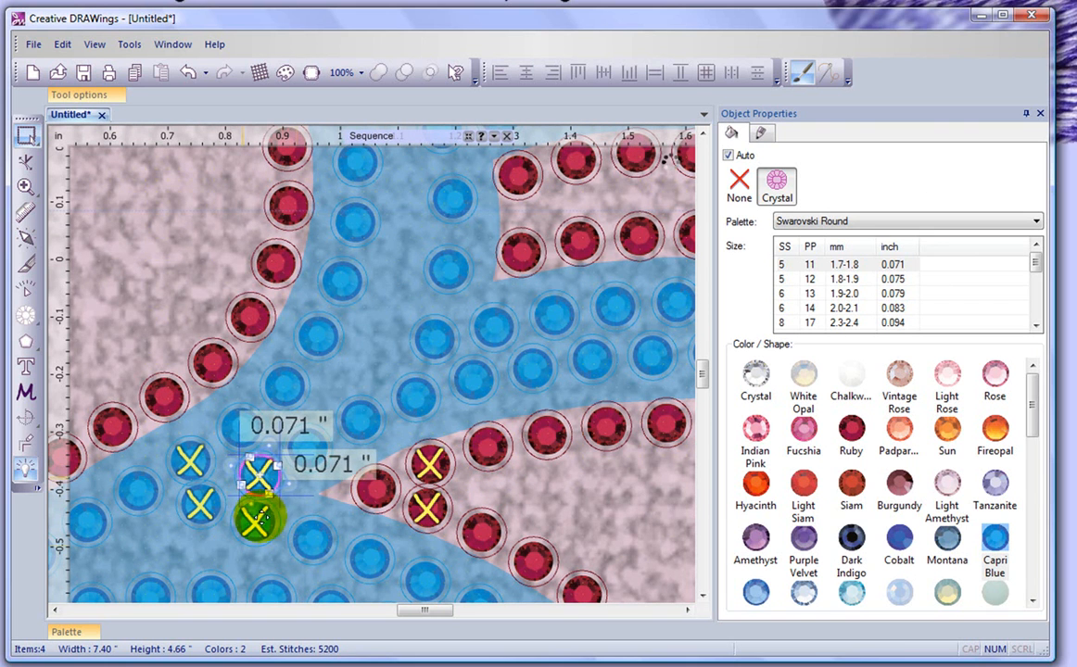
pyautogui.click(260, 534)
pyautogui.moveTo(261, 544); pyautogui.dragTo(257, 547)
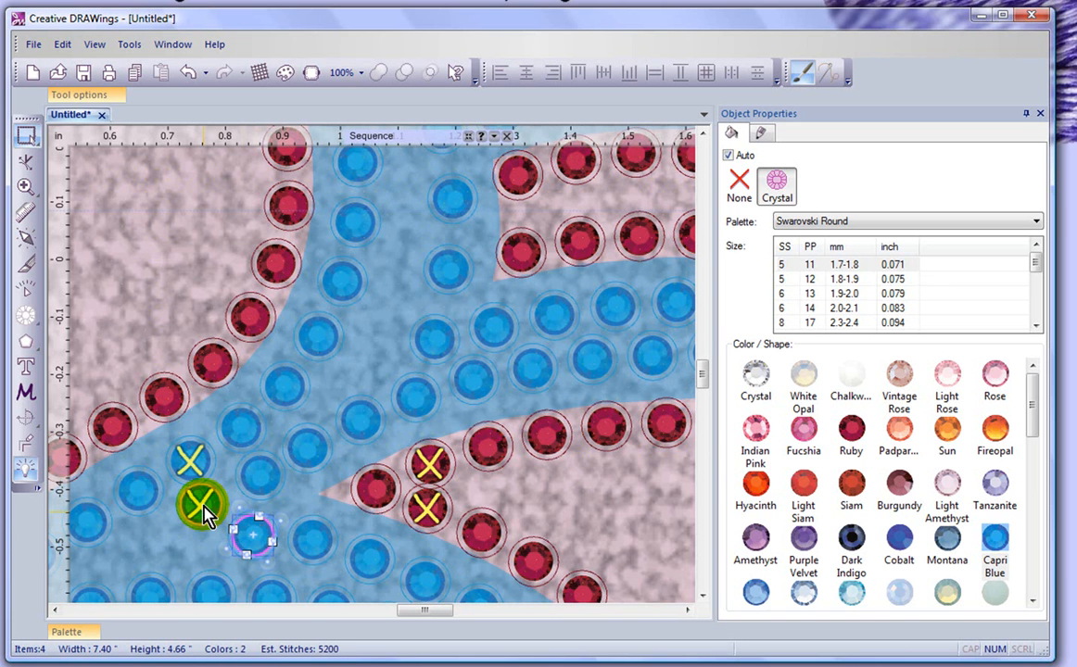
pyautogui.click(204, 509)
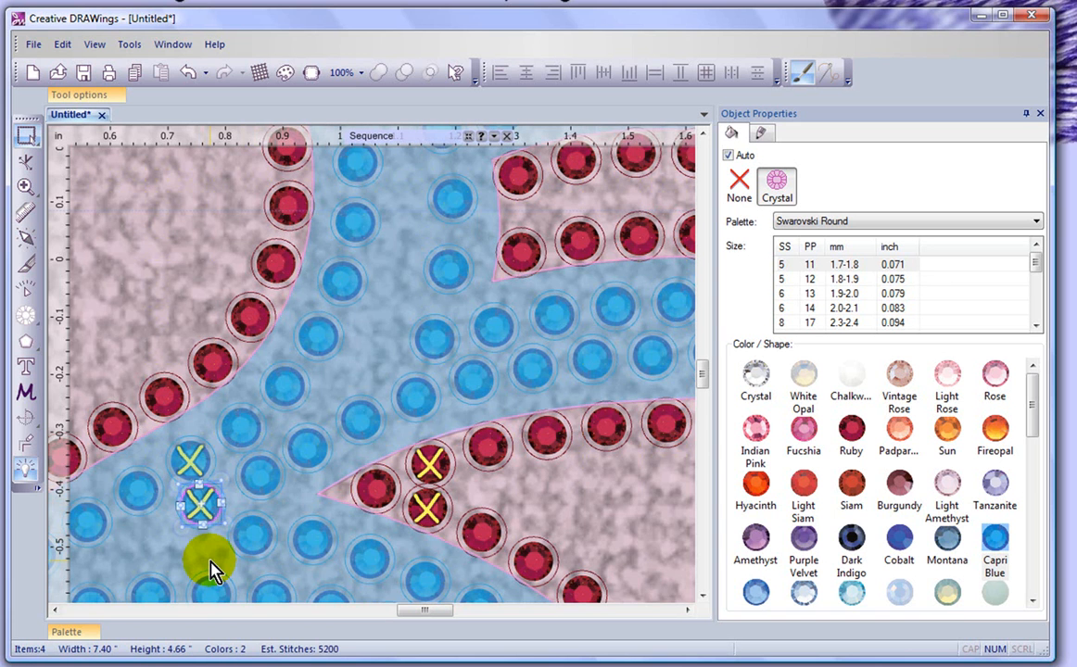
pyautogui.press('Delete')
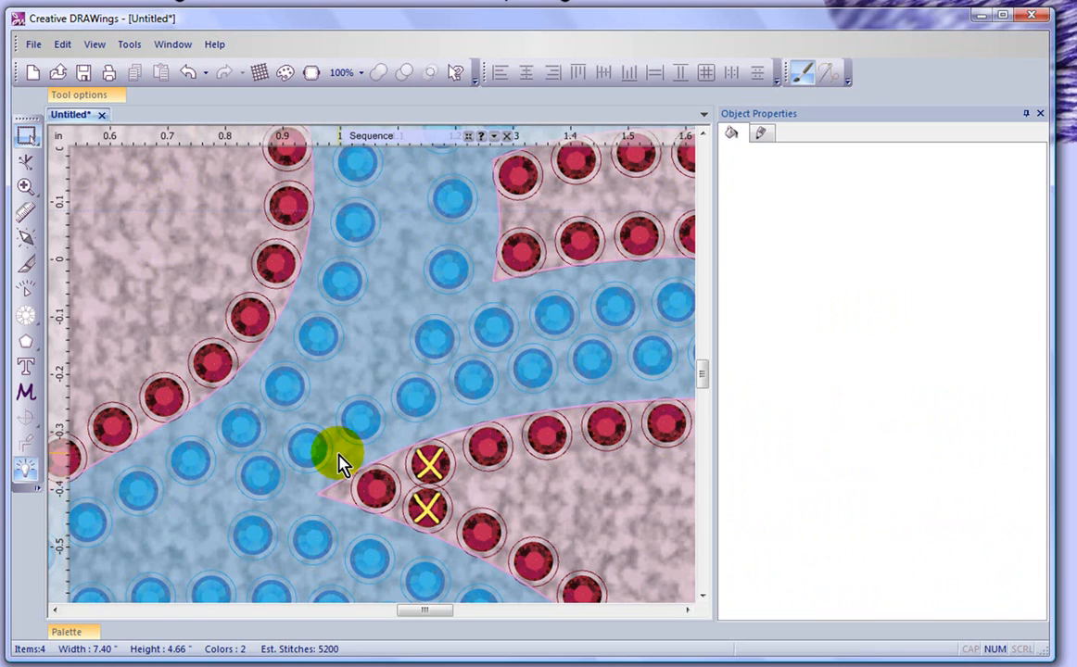
# - Separate the tribal shape's ruby crystal outline into individual crystals and deselect them
pyautogui.scroll(-6, 339, 468)
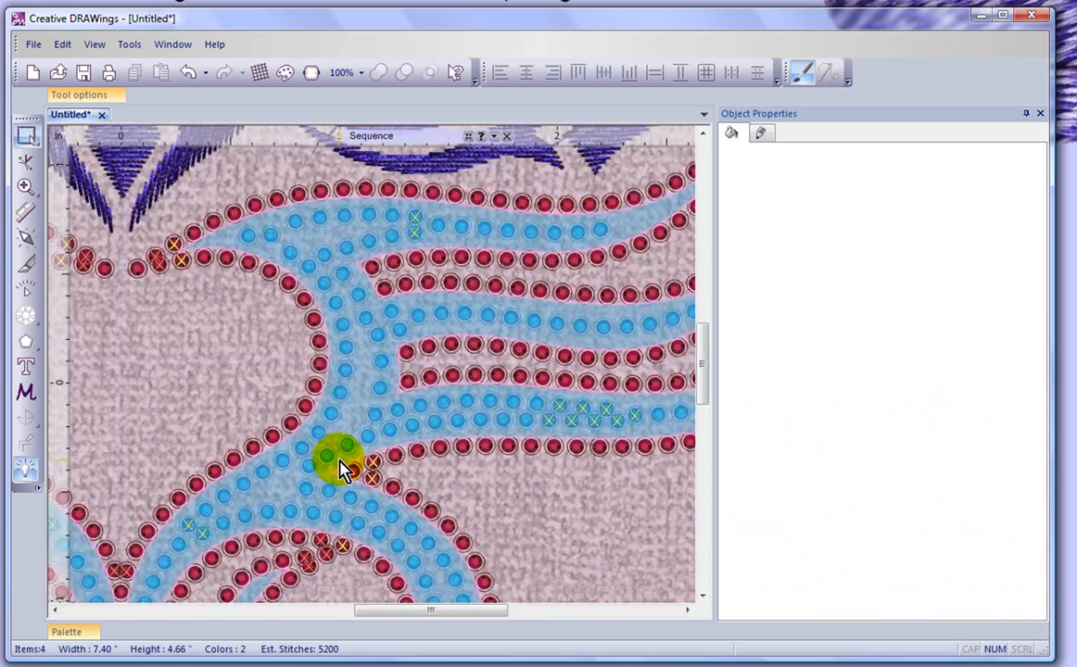
pyautogui.scroll(-2, 339, 469)
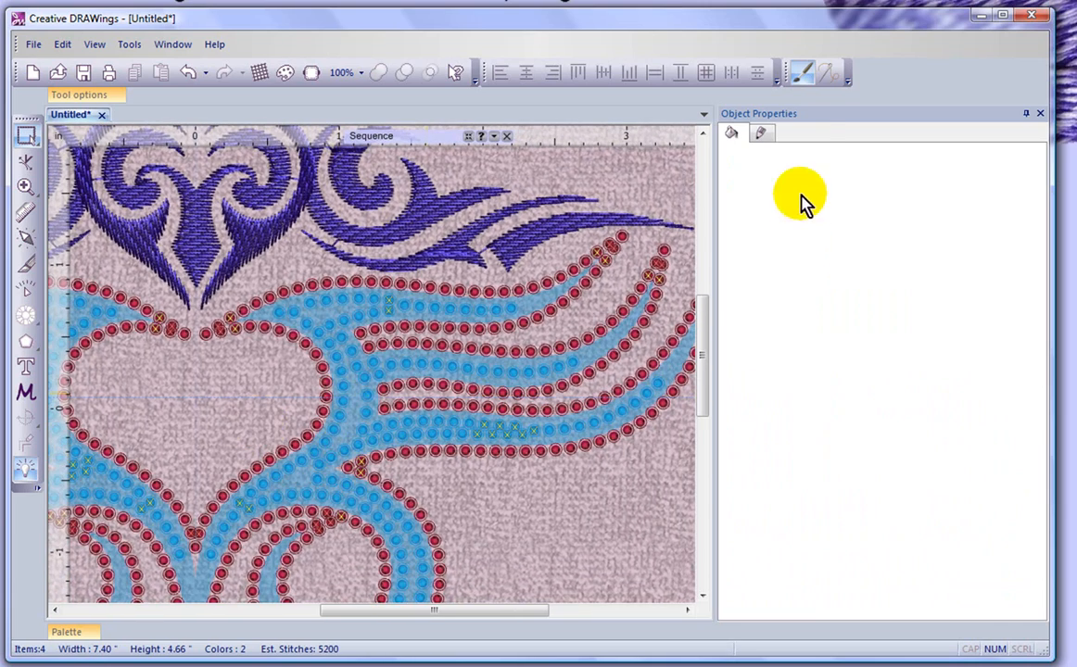
pyautogui.click(762, 135)
pyautogui.click(341, 285)
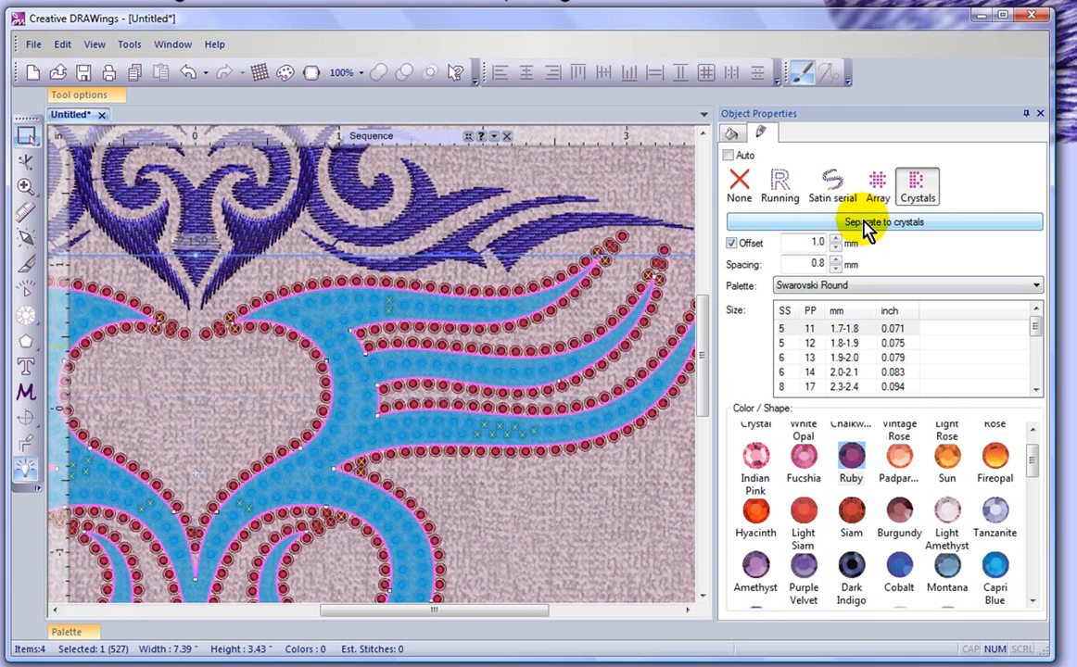
pyautogui.click(861, 227)
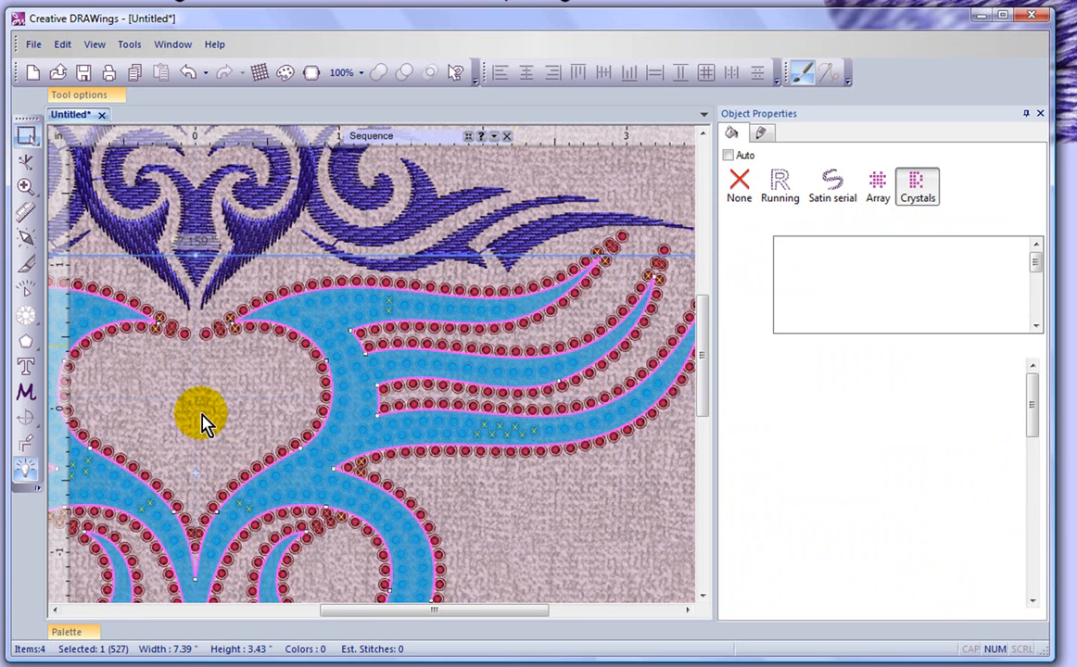
pyautogui.scroll(2, 230, 380)
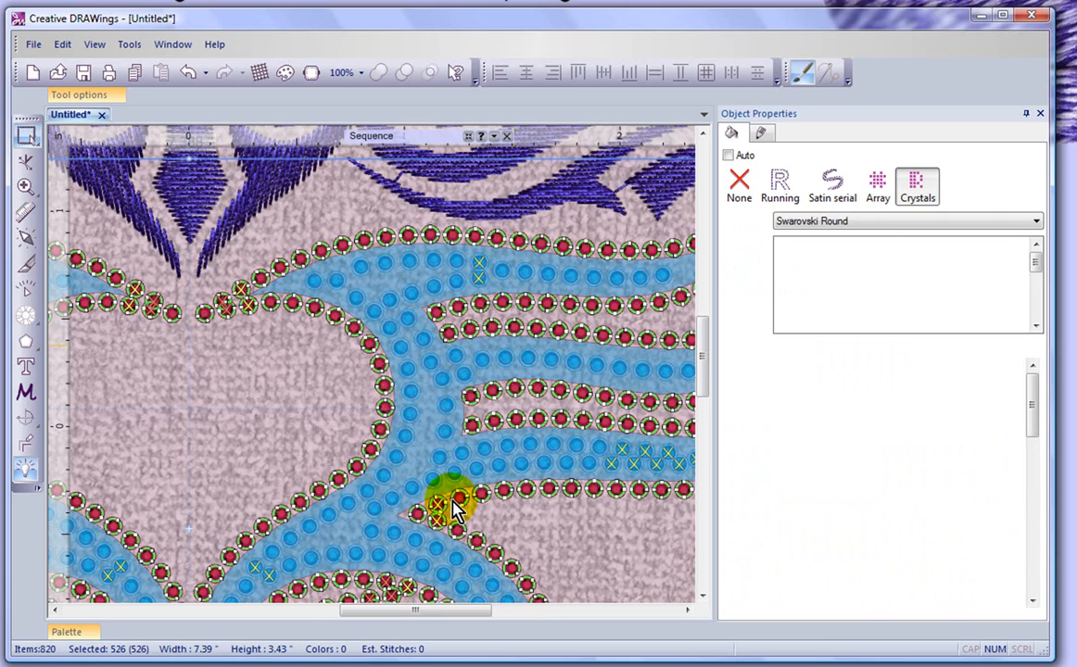
pyautogui.scroll(3, 240, 302)
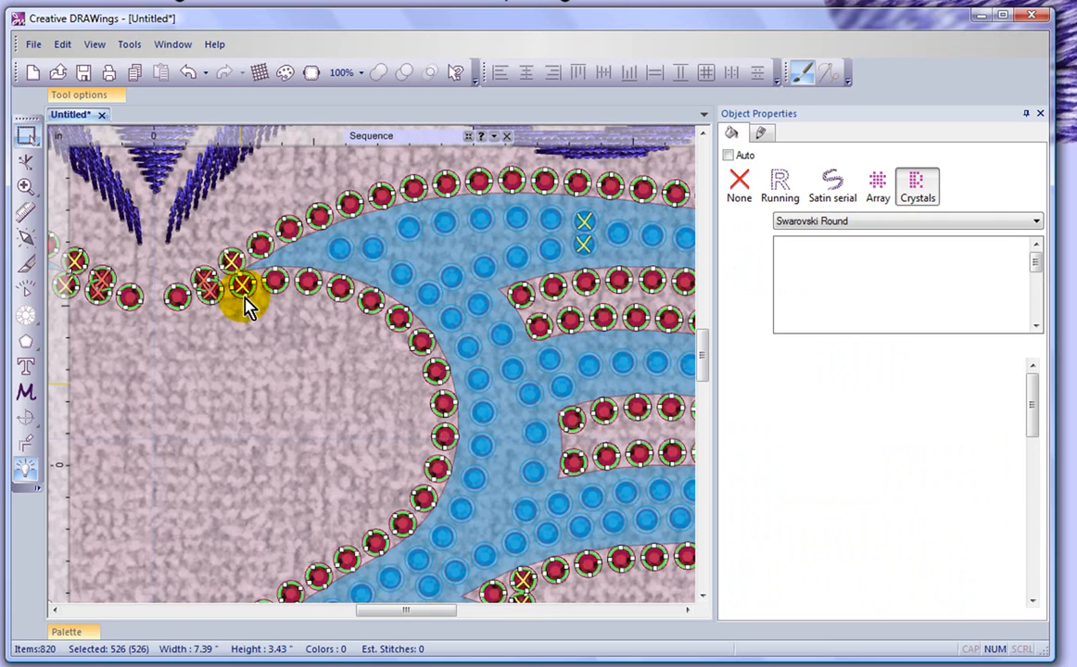
pyautogui.press('Escape')
# - Delete an overlapping ruby crystal just right of the heart's top opening and reposition its neighbours to clear the remaining overlaps
pyautogui.click(246, 290)
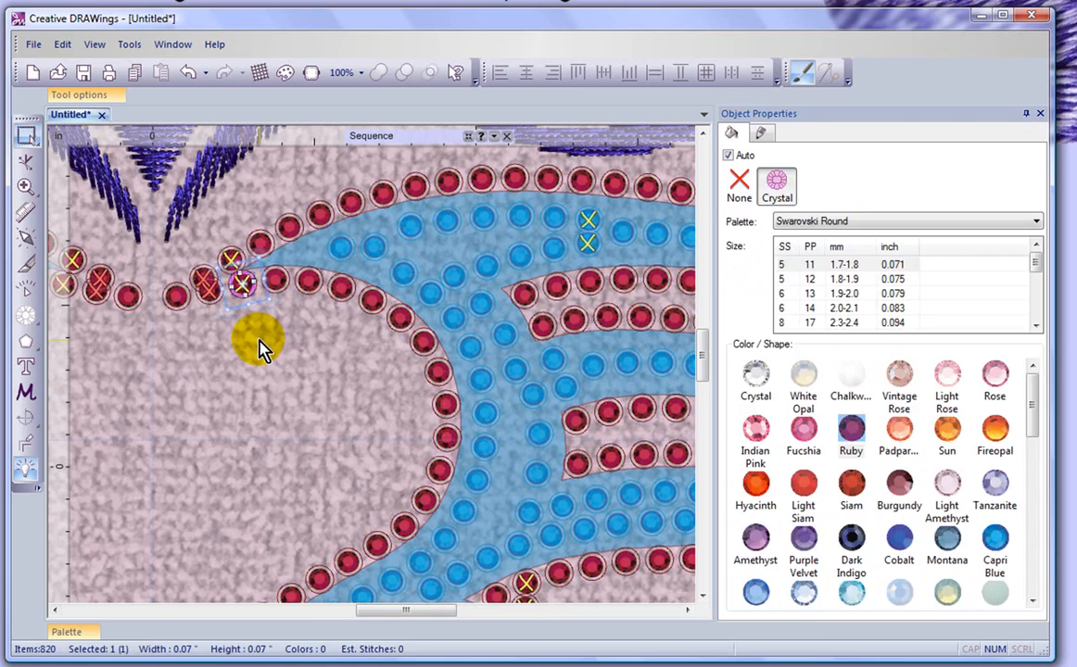
pyautogui.scroll(1, 239, 295)
pyautogui.scroll(2, 239, 295)
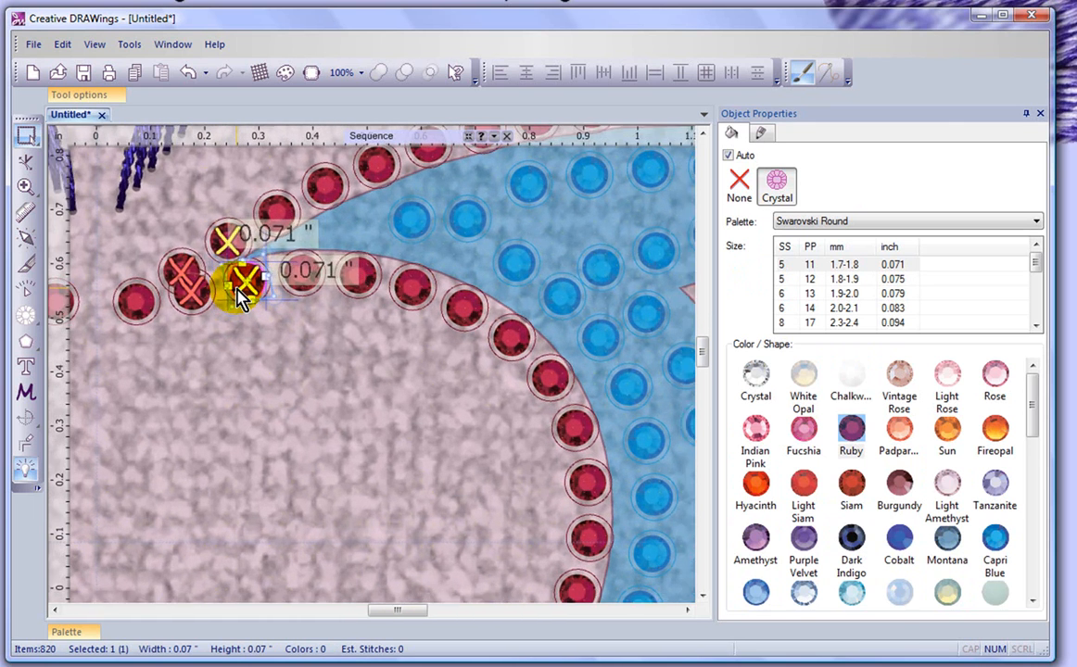
pyautogui.moveTo(198, 311); pyautogui.dragTo(198, 308)
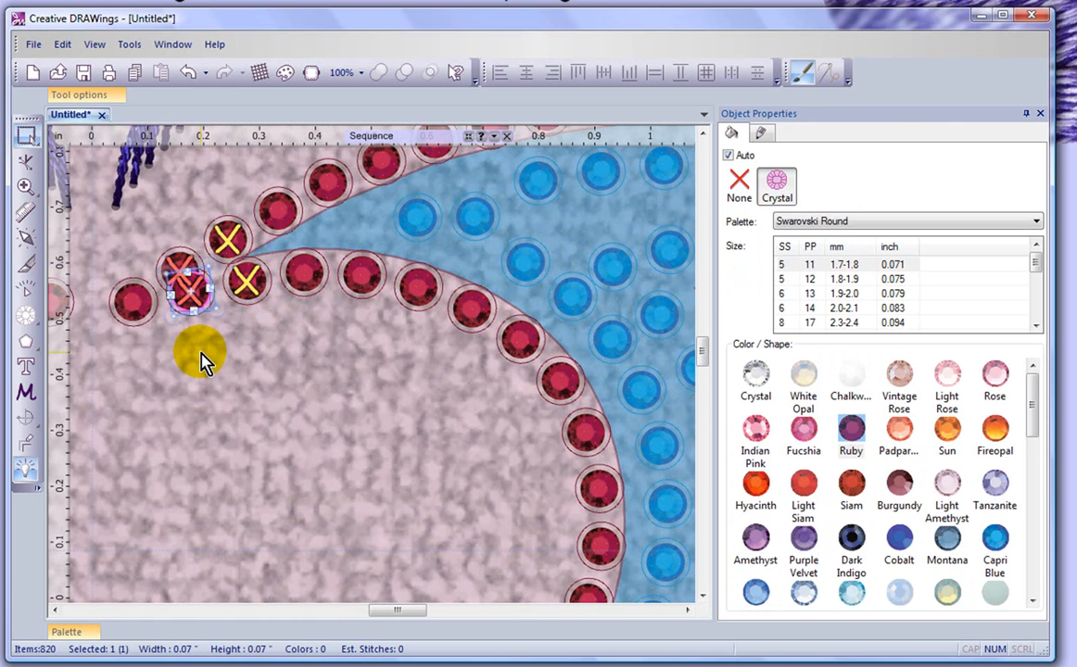
pyautogui.press('Delete')
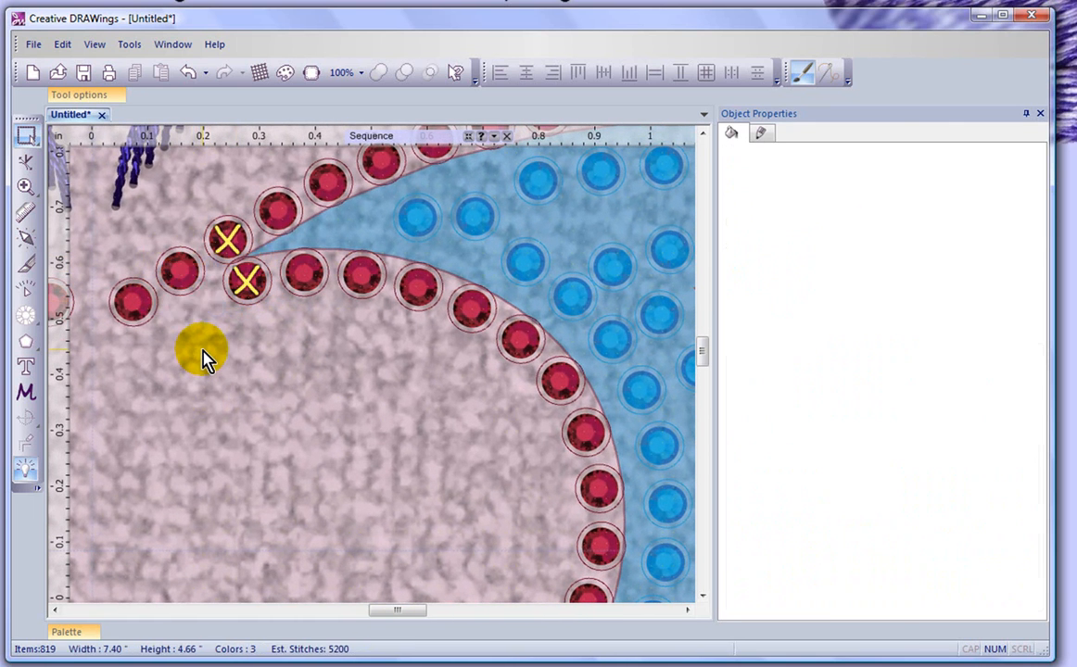
pyautogui.click(185, 271)
pyautogui.moveTo(184, 283); pyautogui.dragTo(254, 290)
pyautogui.click(246, 294)
pyautogui.click(400, 429)
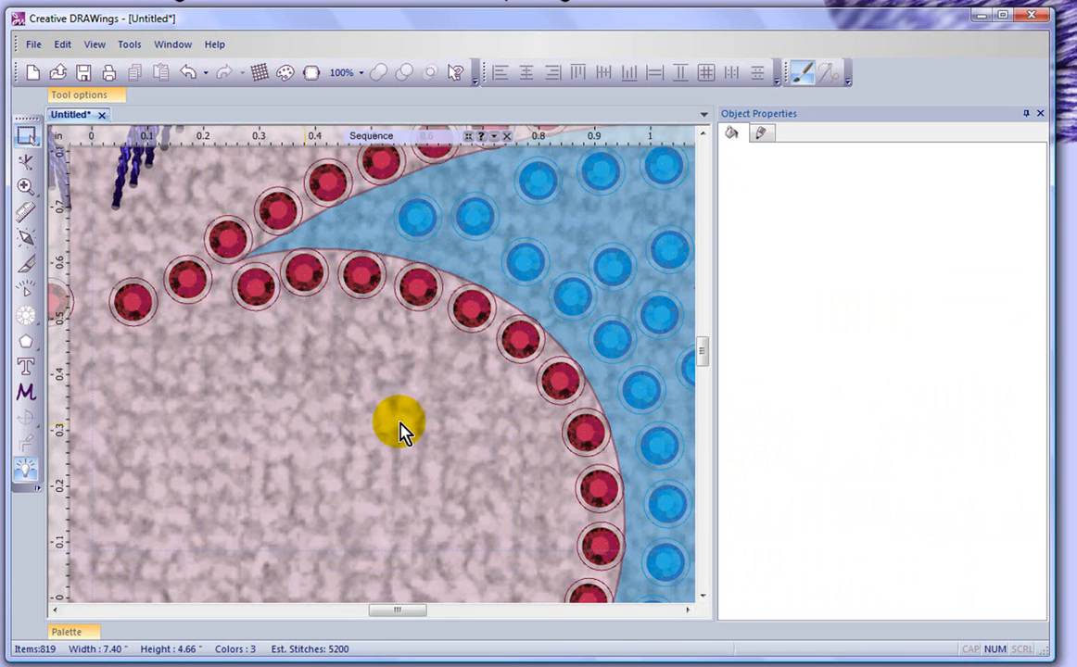
# - Move the lower marked blue crystal in the right wing's top strand away from the one above it
pyautogui.scroll(-6, 405, 429)
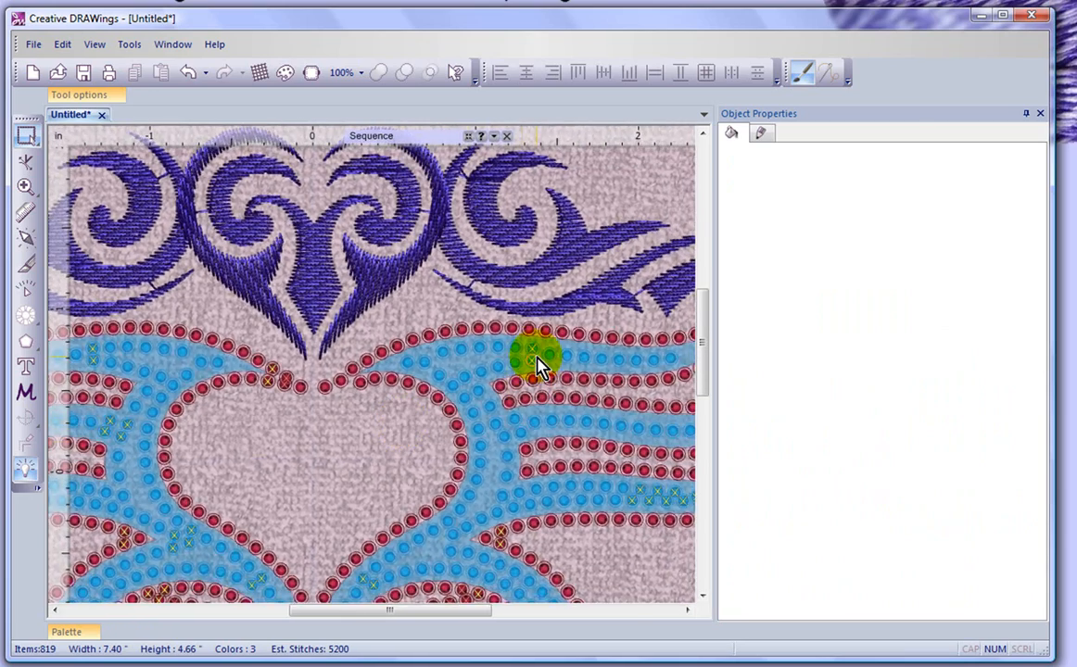
pyautogui.scroll(4, 535, 362)
pyautogui.scroll(3, 537, 361)
pyautogui.click(529, 332)
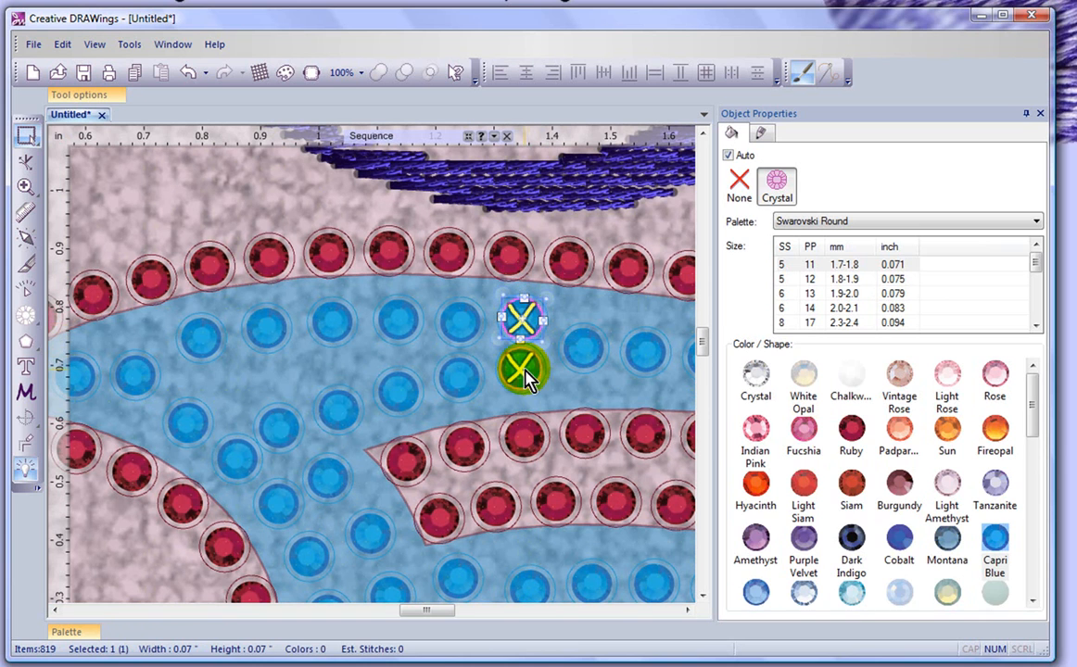
pyautogui.press('Escape')
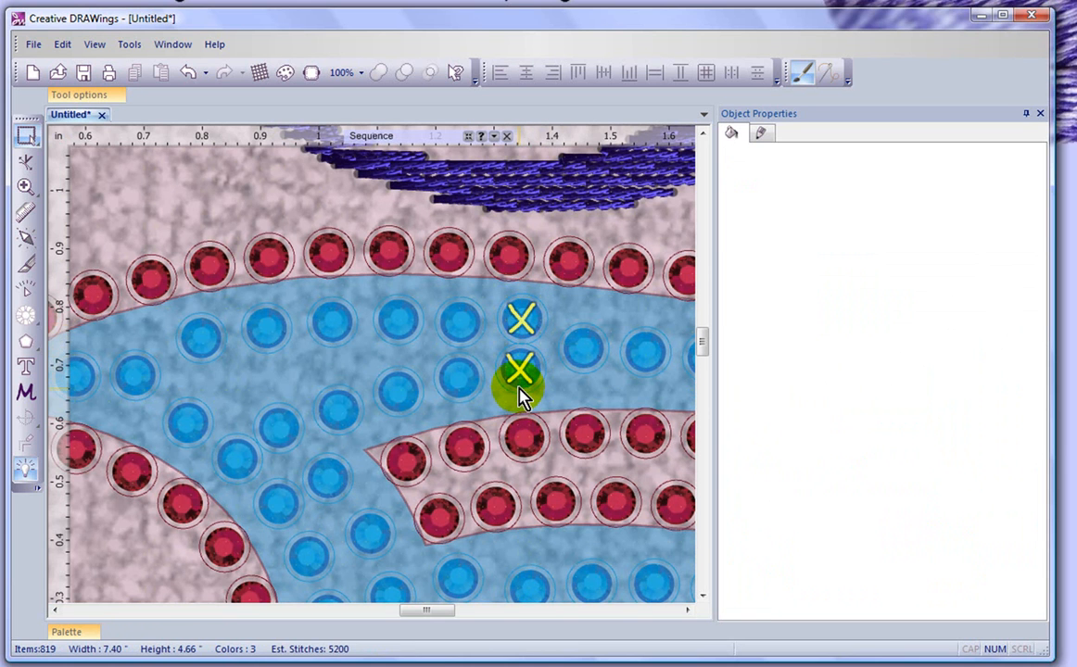
pyautogui.click(517, 394)
pyautogui.moveTo(514, 384); pyautogui.dragTo(519, 398)
pyautogui.scroll(-2, 572, 382)
pyautogui.click(357, 505)
# - Delete two overlapping ruby crystals where the tip of the right spiral meets its outer curve
pyautogui.scroll(-5, 389, 500)
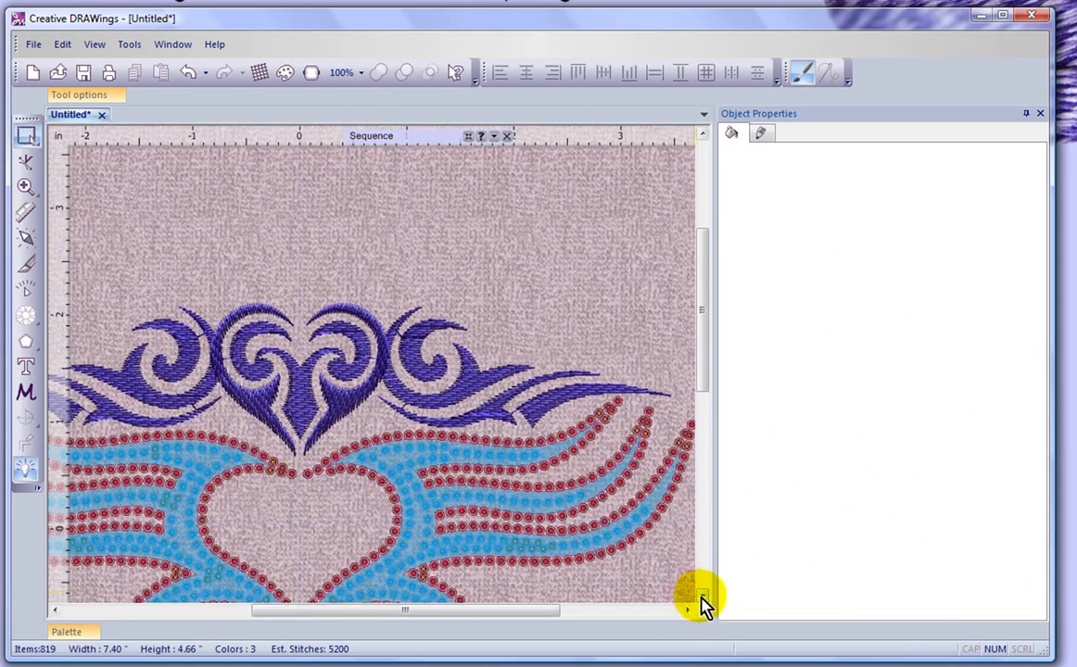
pyautogui.click(701, 596)
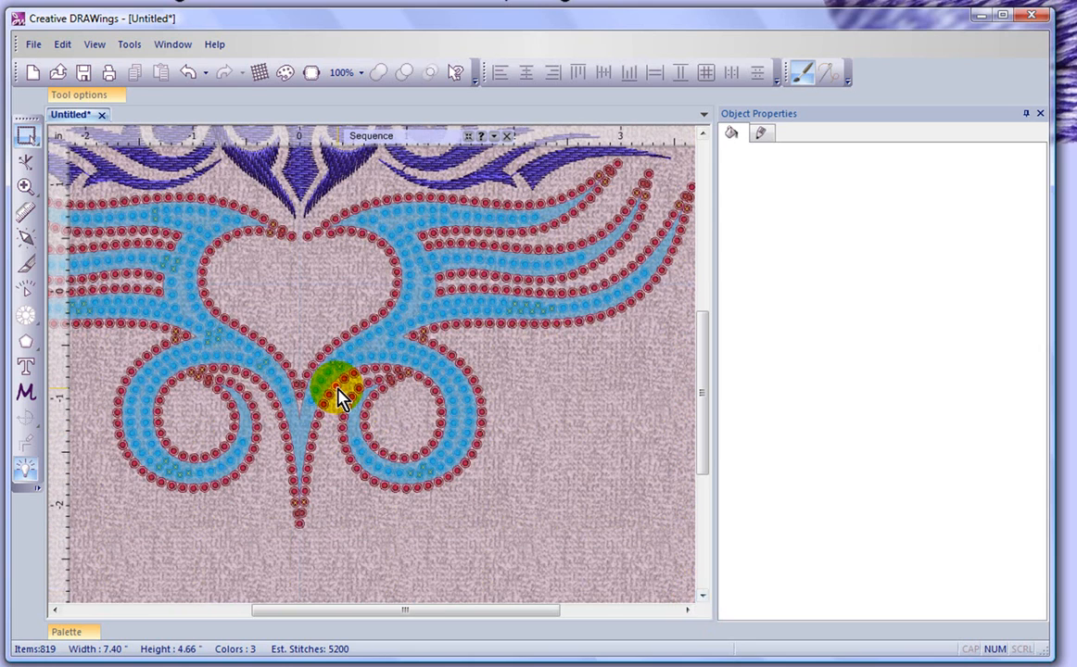
pyautogui.click(334, 386)
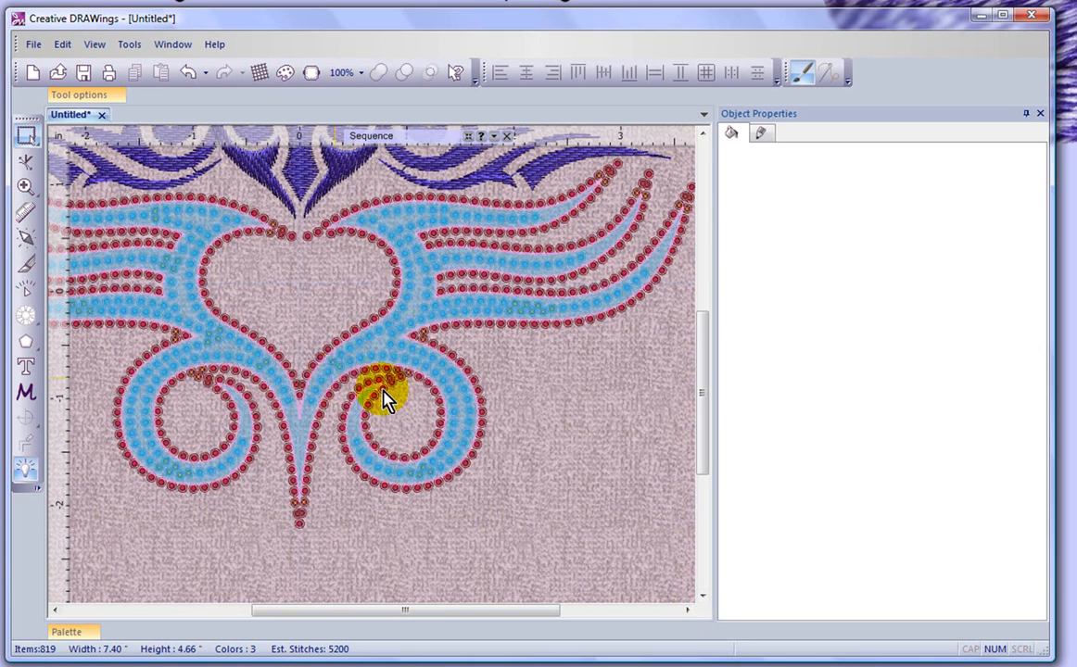
pyautogui.click(431, 402)
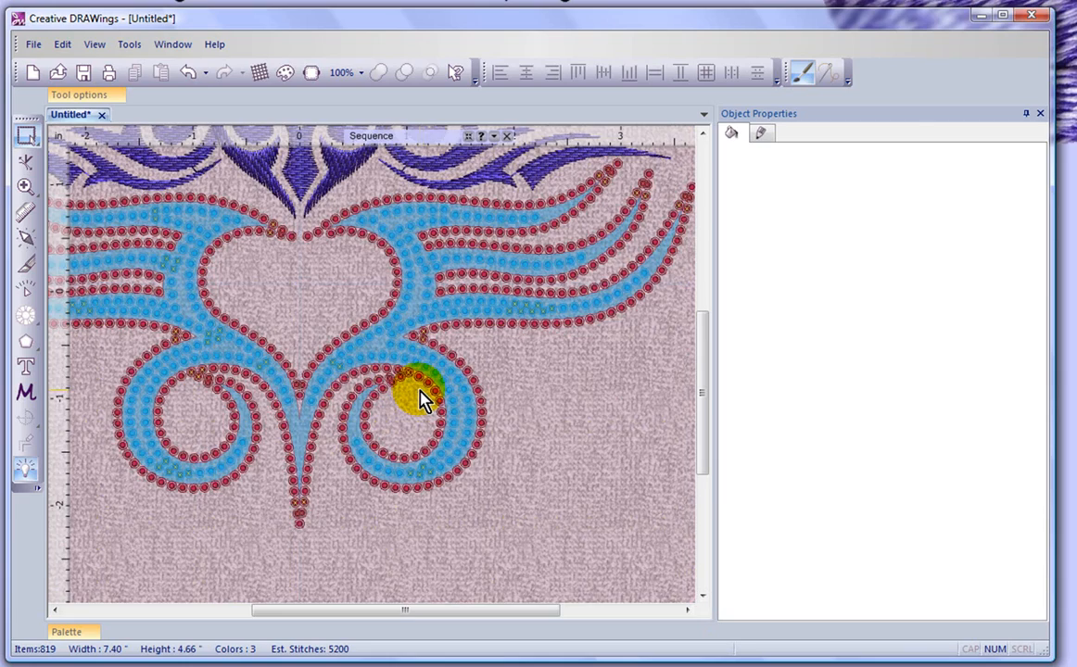
pyautogui.scroll(8, 419, 396)
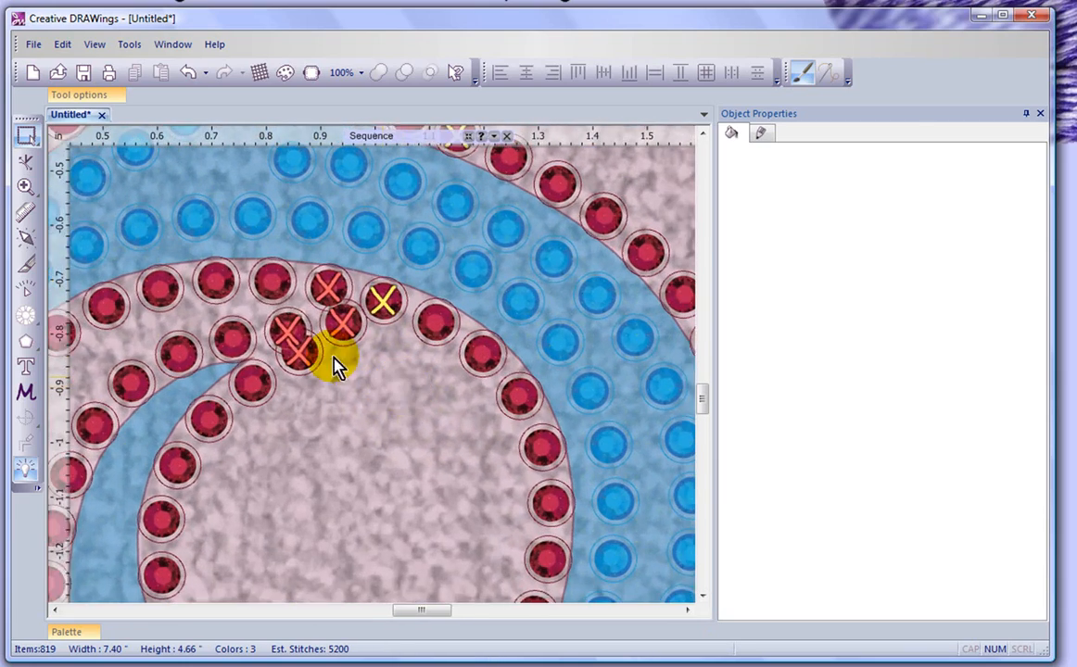
pyautogui.click(291, 330)
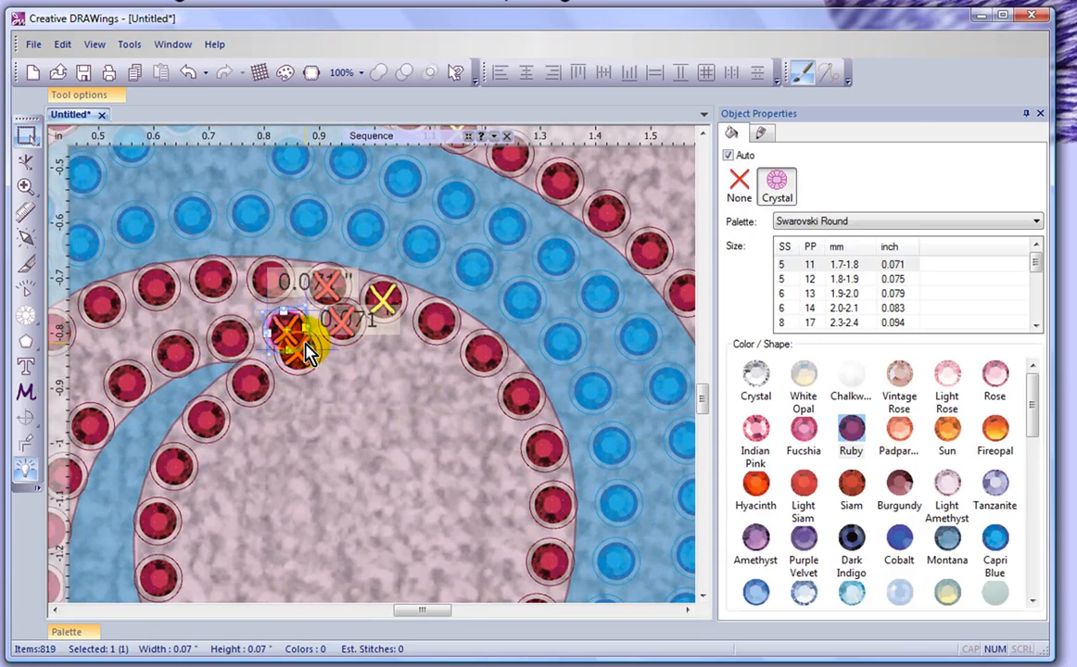
pyautogui.press('Delete')
pyautogui.click(353, 334)
pyautogui.press('Delete')
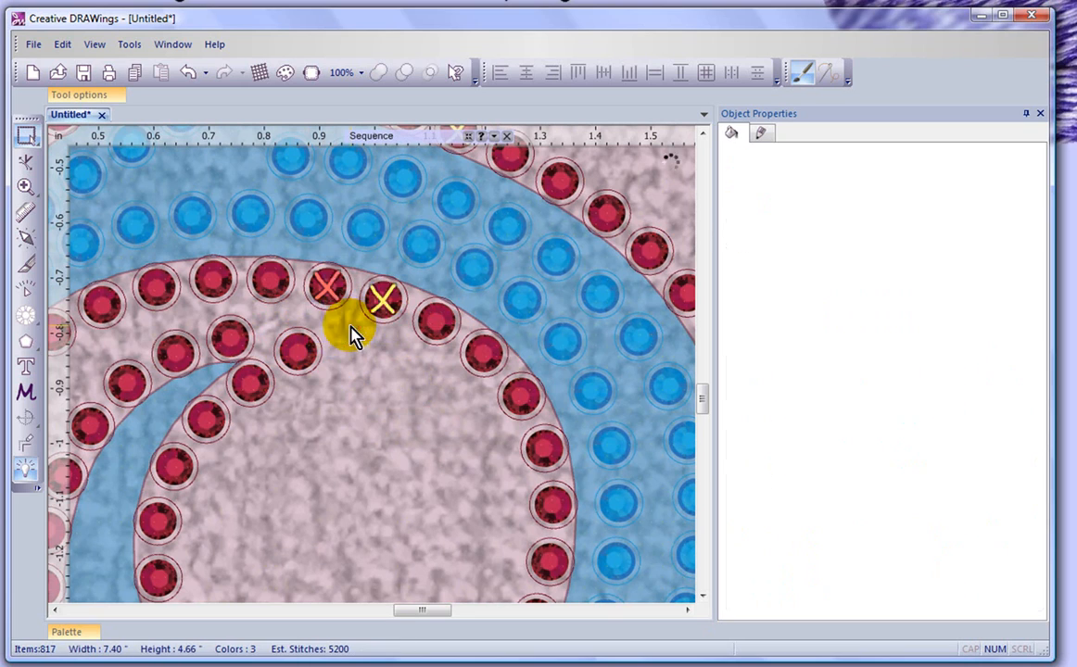
# - Examine which separate objects make up the purple stitched tribal design above the crystal shape
pyautogui.scroll(-4, 473, 254)
pyautogui.scroll(-3, 472, 254)
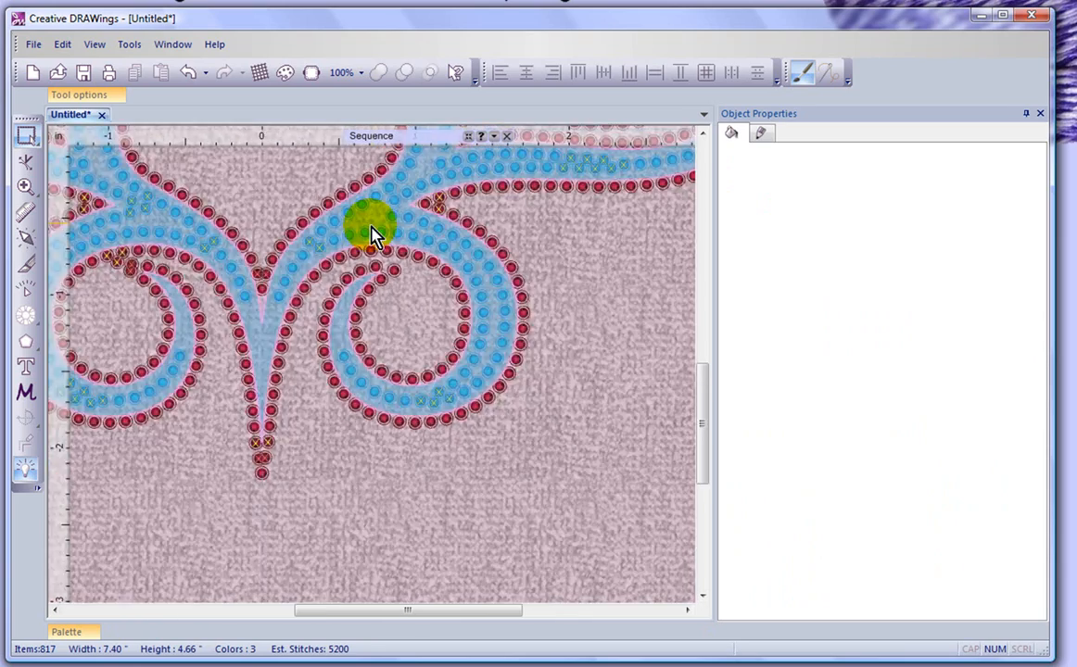
pyautogui.scroll(-3, 371, 237)
pyautogui.moveTo(702, 368); pyautogui.dragTo(700, 269)
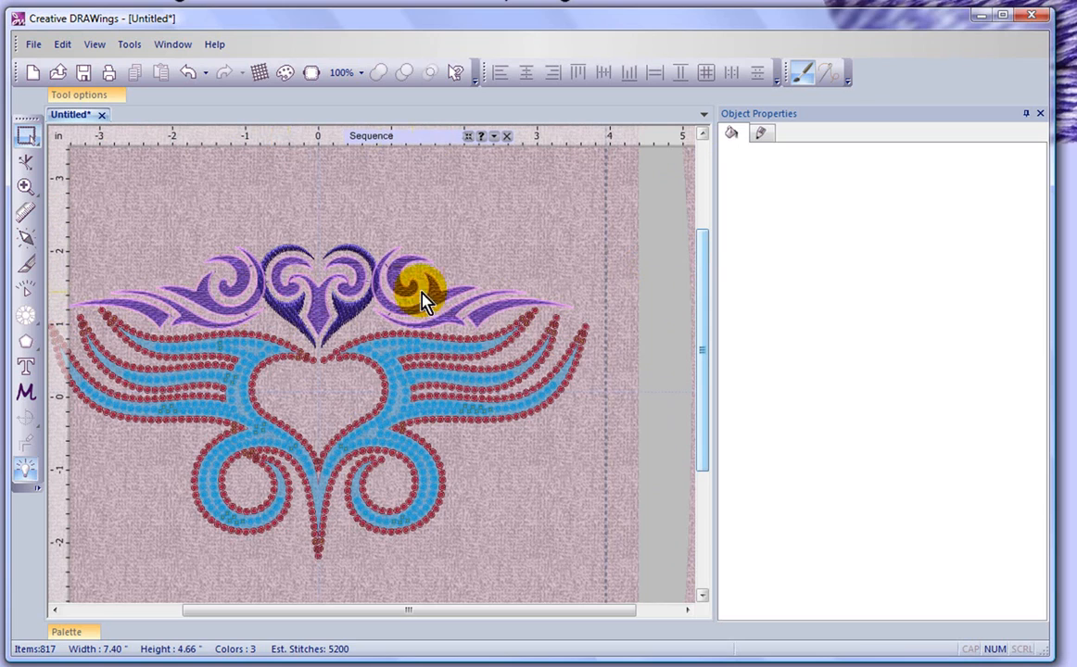
pyautogui.scroll(2, 197, 293)
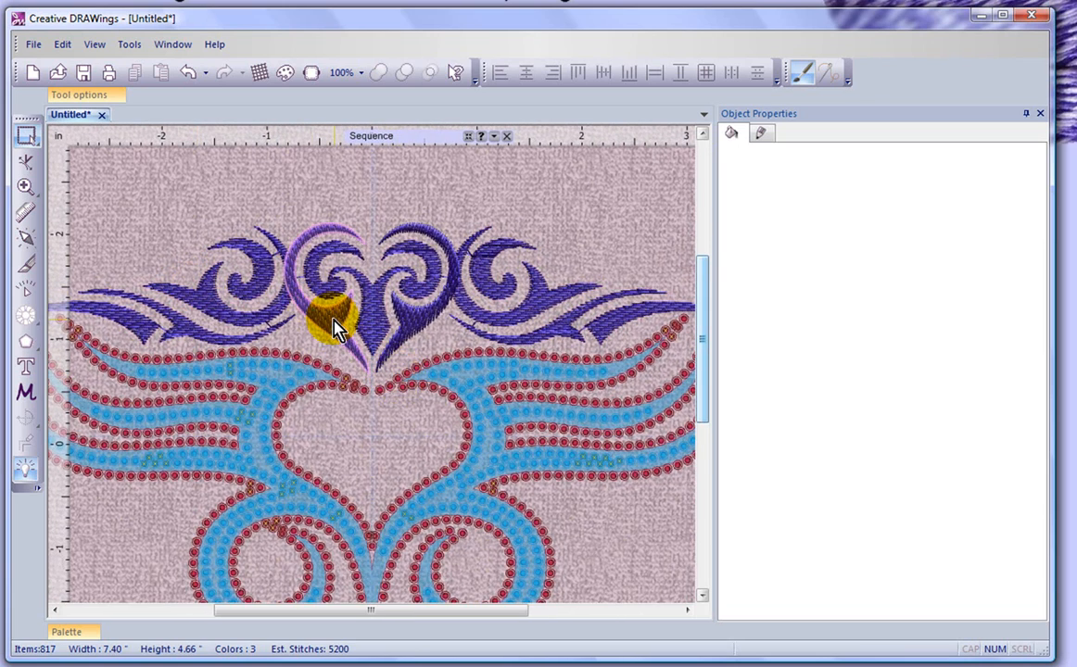
pyautogui.click(335, 322)
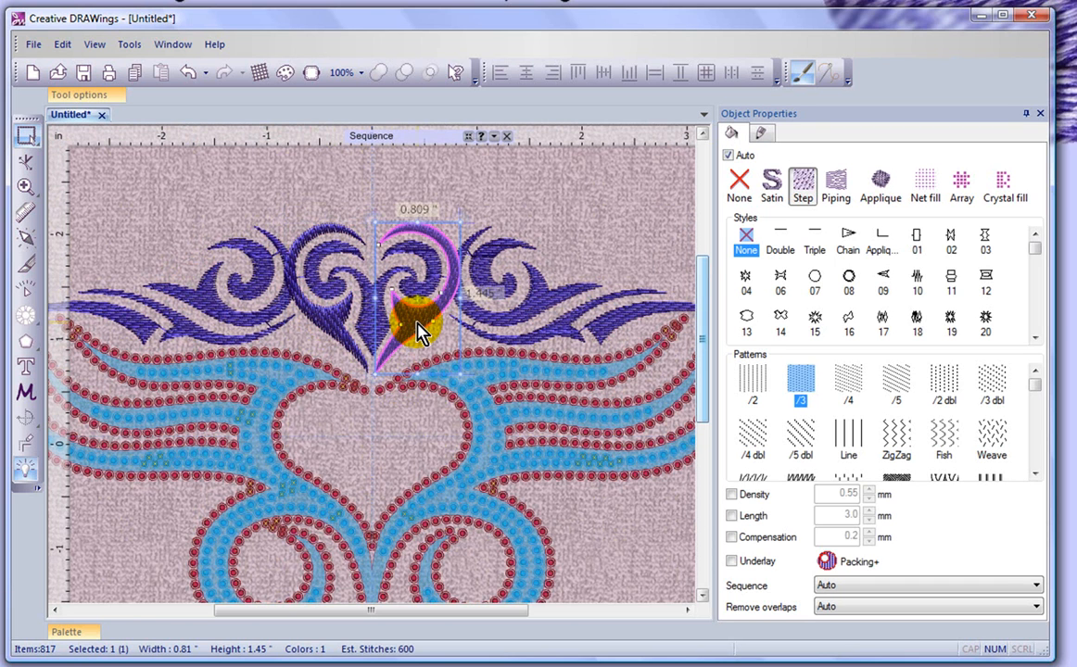
pyautogui.click(543, 310)
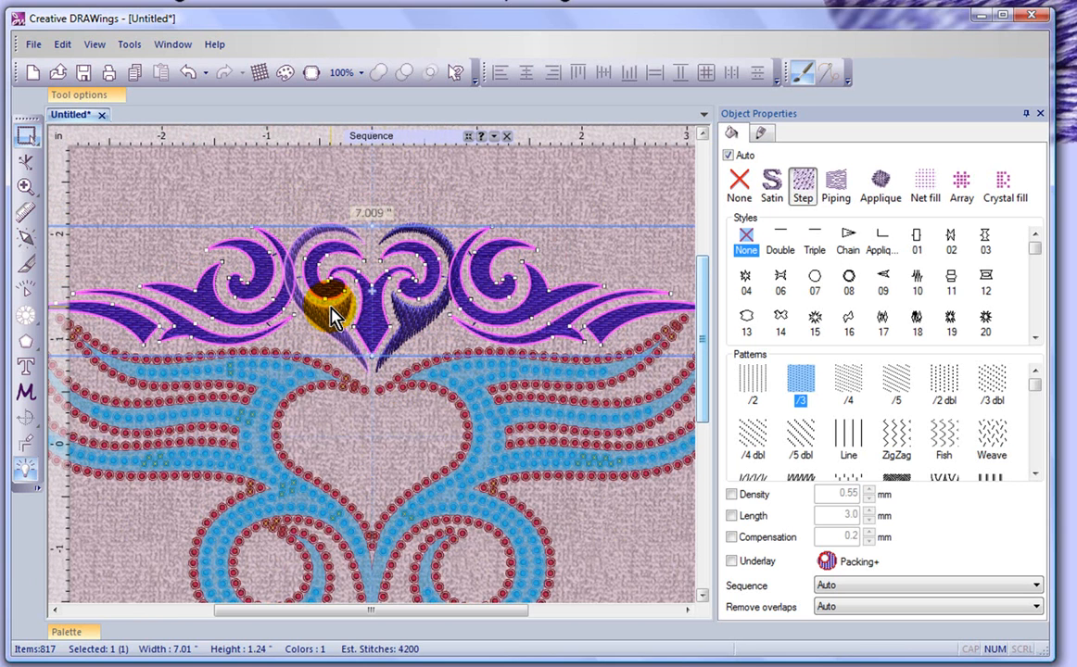
pyautogui.click(355, 203)
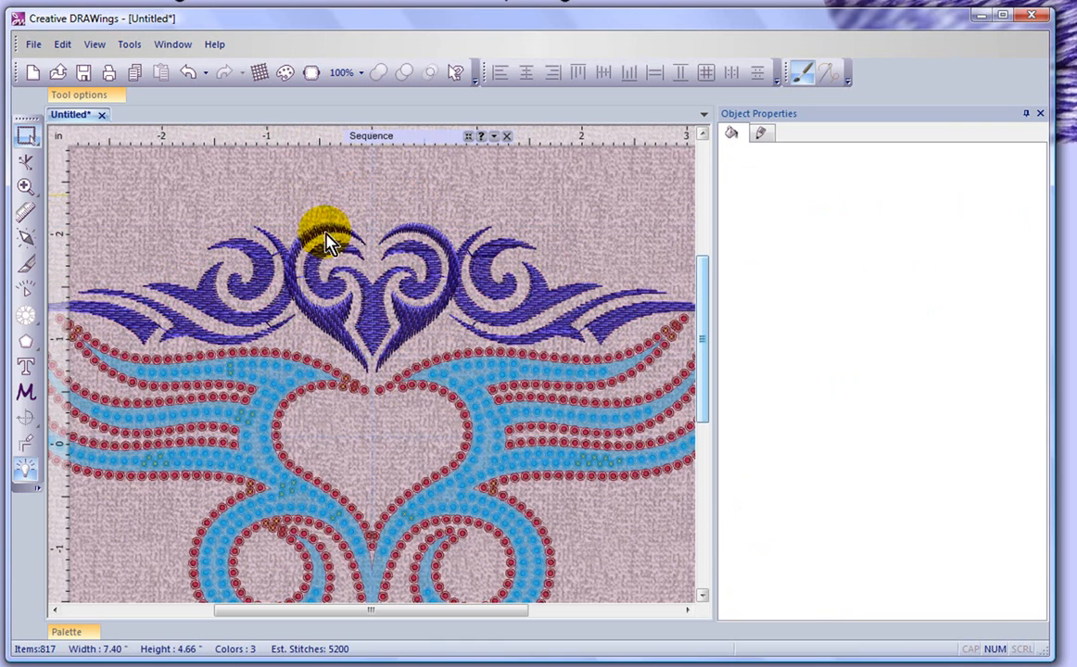
# - Select all three objects of the purple stitched tribal design and change their fill to Crystal fill
pyautogui.click(320, 327)
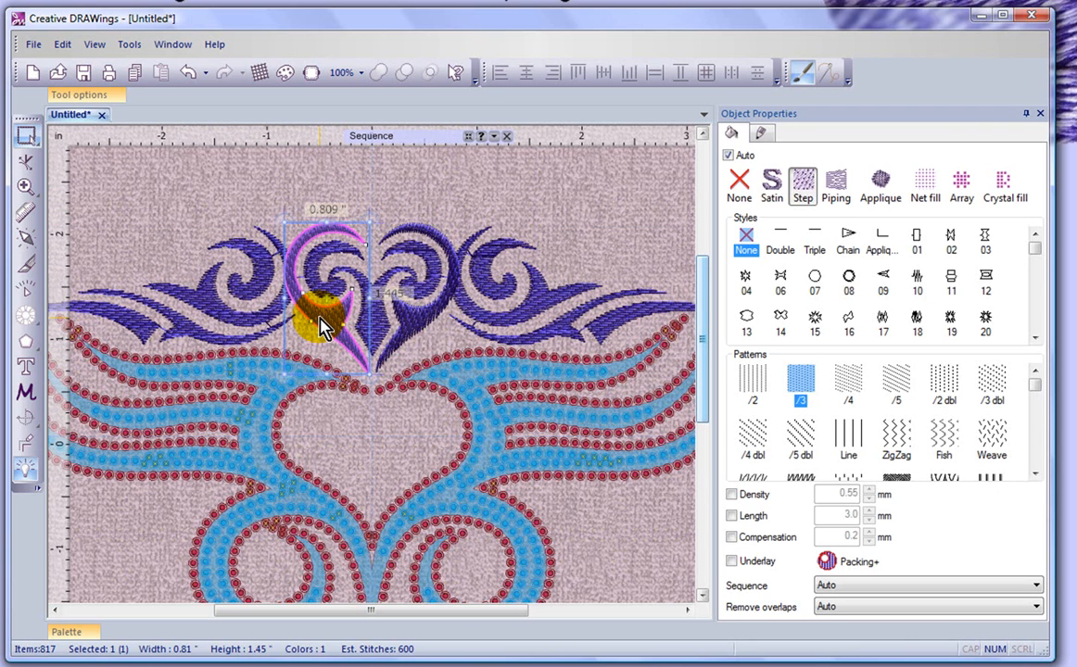
pyautogui.keyDown('ctrl'); pyautogui.click(413, 329); pyautogui.keyUp('ctrl')
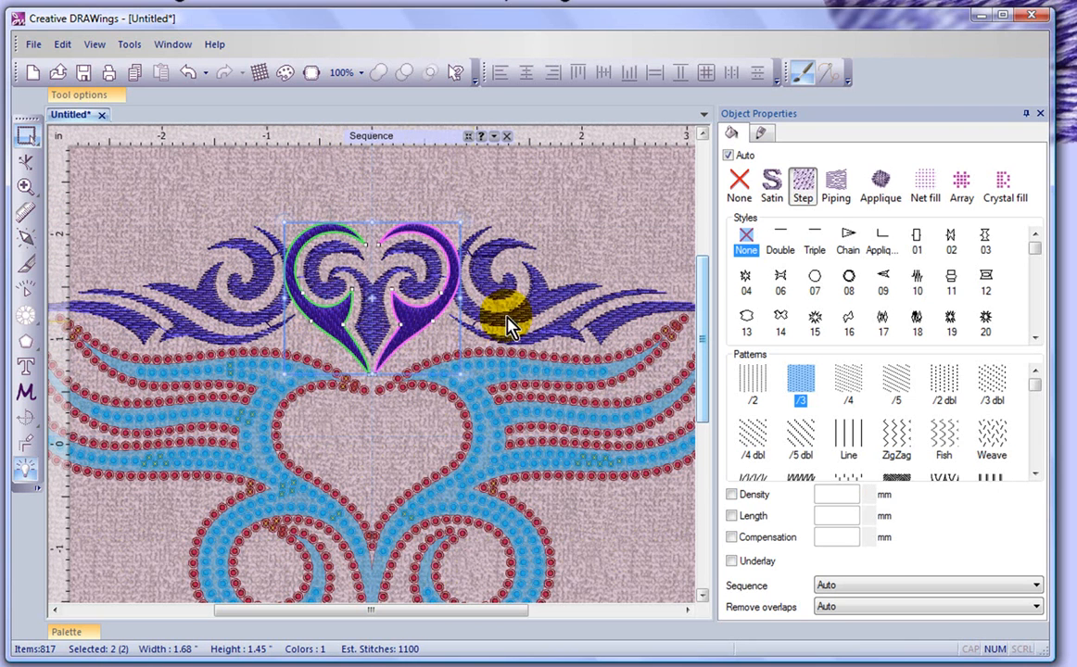
pyautogui.keyDown('ctrl'); pyautogui.click(548, 308); pyautogui.keyUp('ctrl')
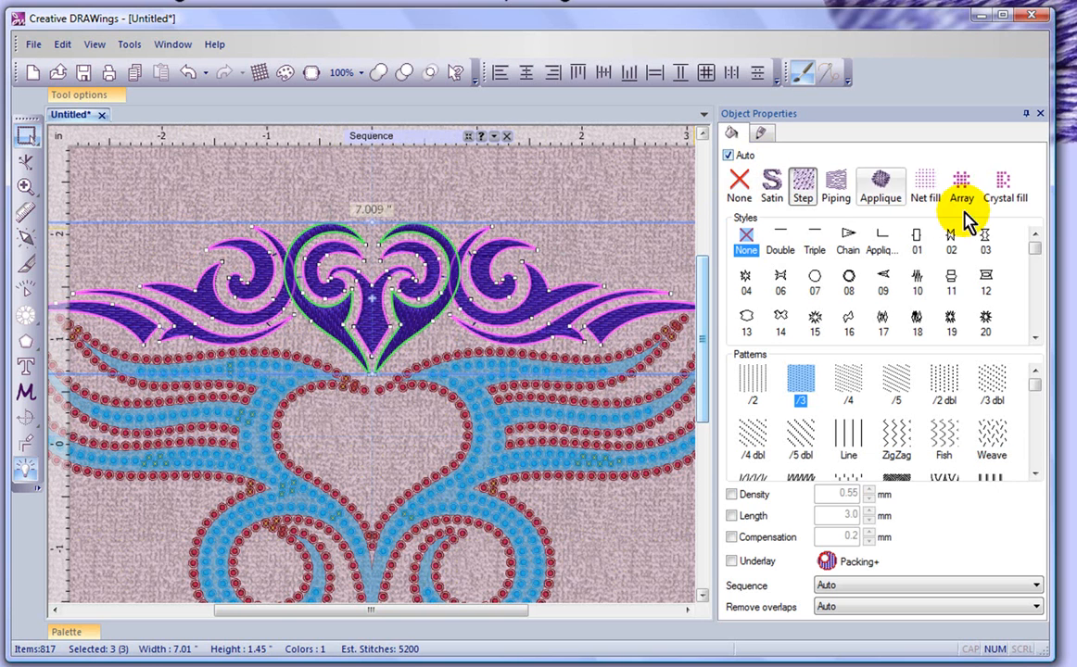
pyautogui.click(1005, 190)
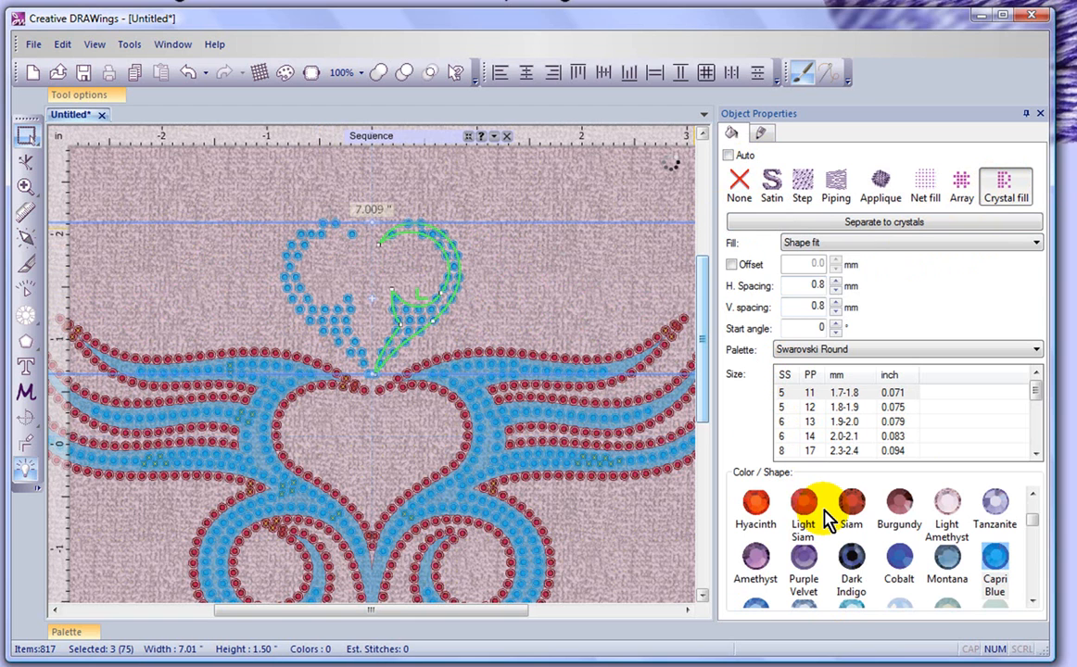
# - Set the crystal colour of all three selected tribal design objects to Purple Velvet and check their crystals for overlaps
pyautogui.click(804, 565)
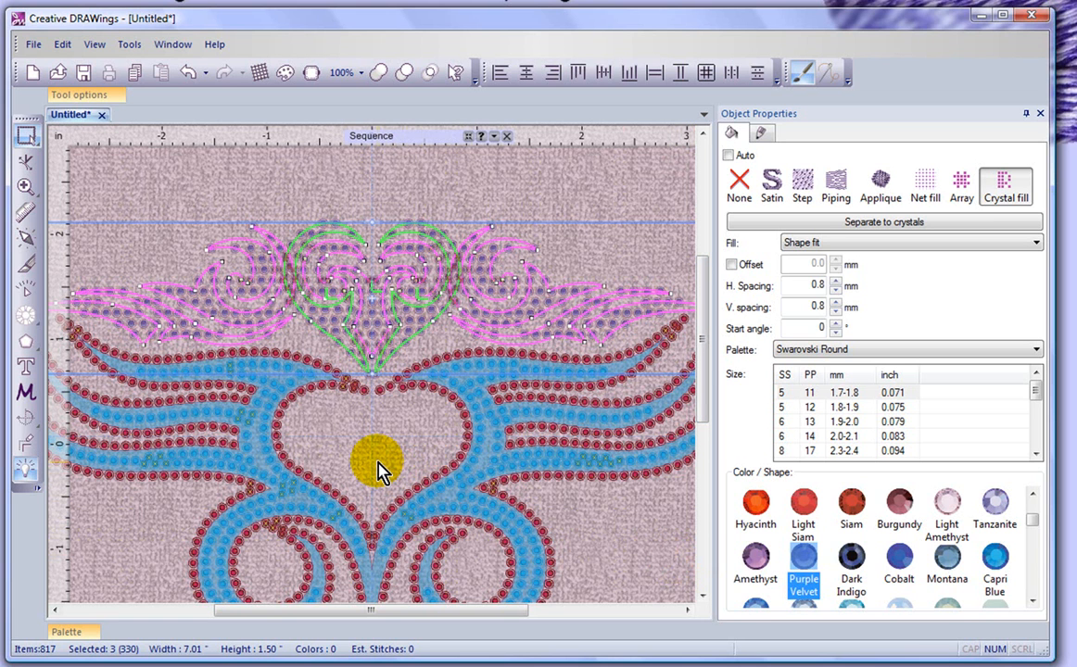
pyautogui.click(408, 182)
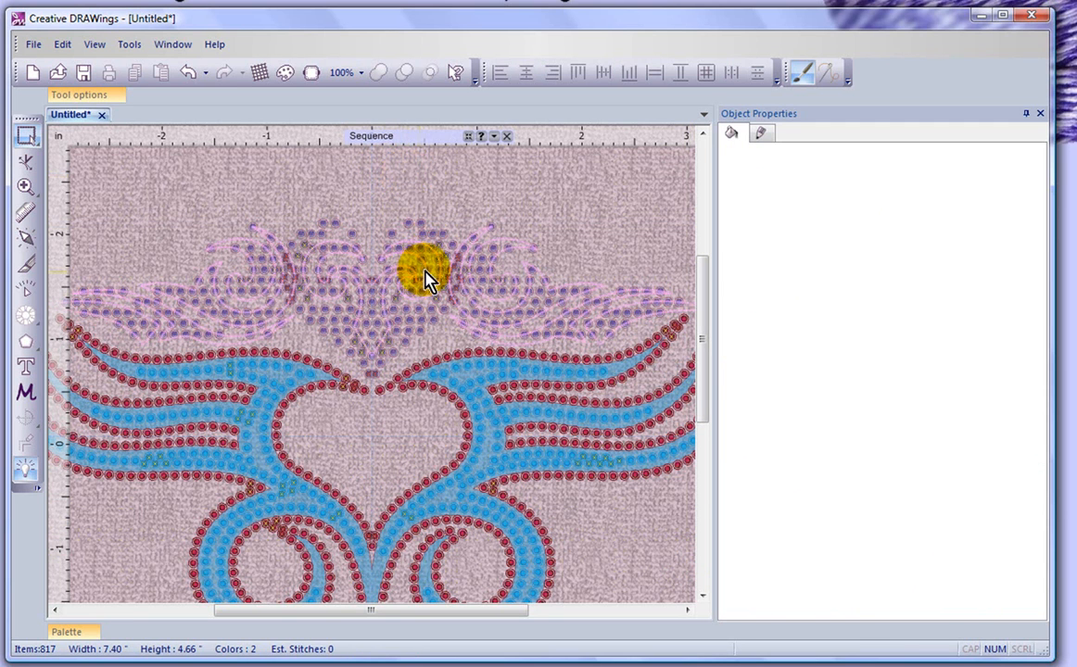
pyautogui.scroll(5, 431, 283)
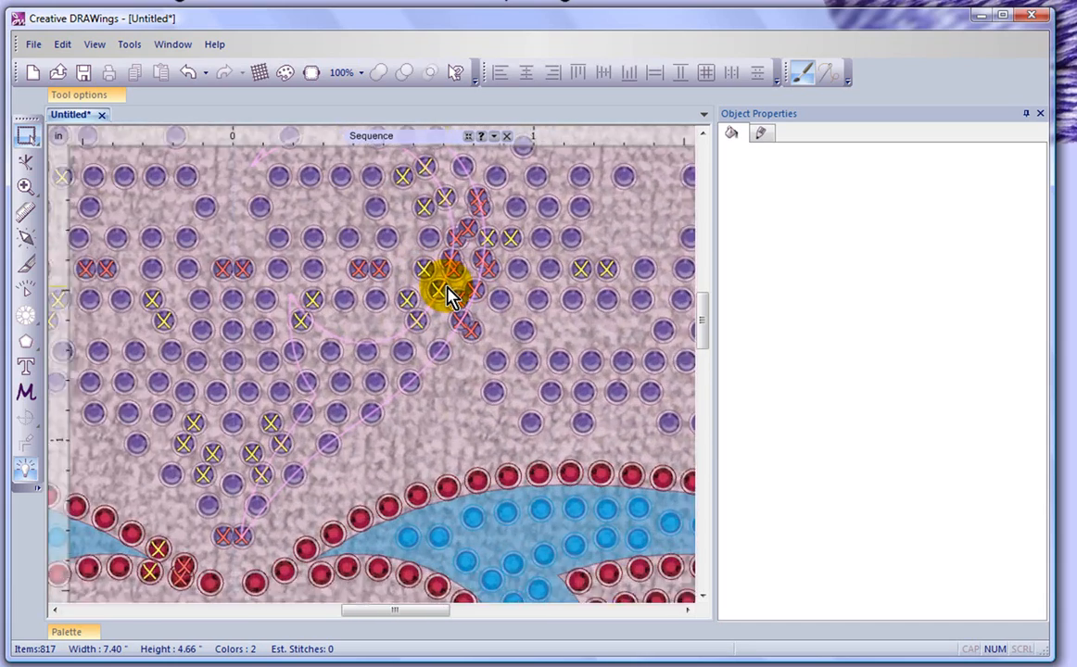
pyautogui.scroll(-5, 448, 294)
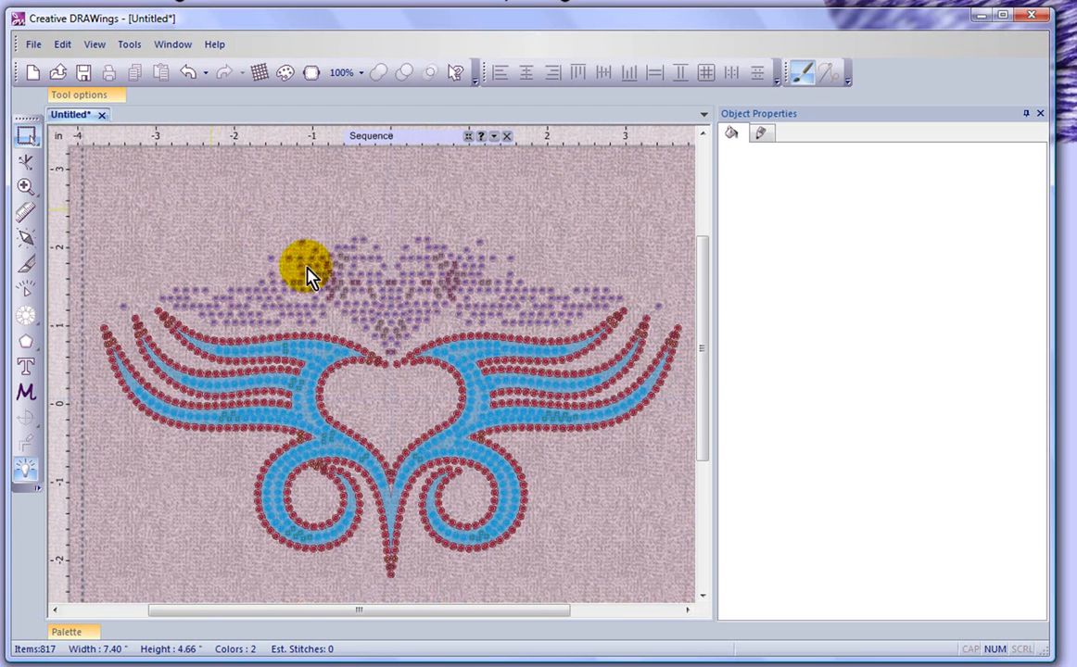
# - Try the Contour crystal fill on the wide scroll object that spans the purple tribal design
pyautogui.click(283, 263)
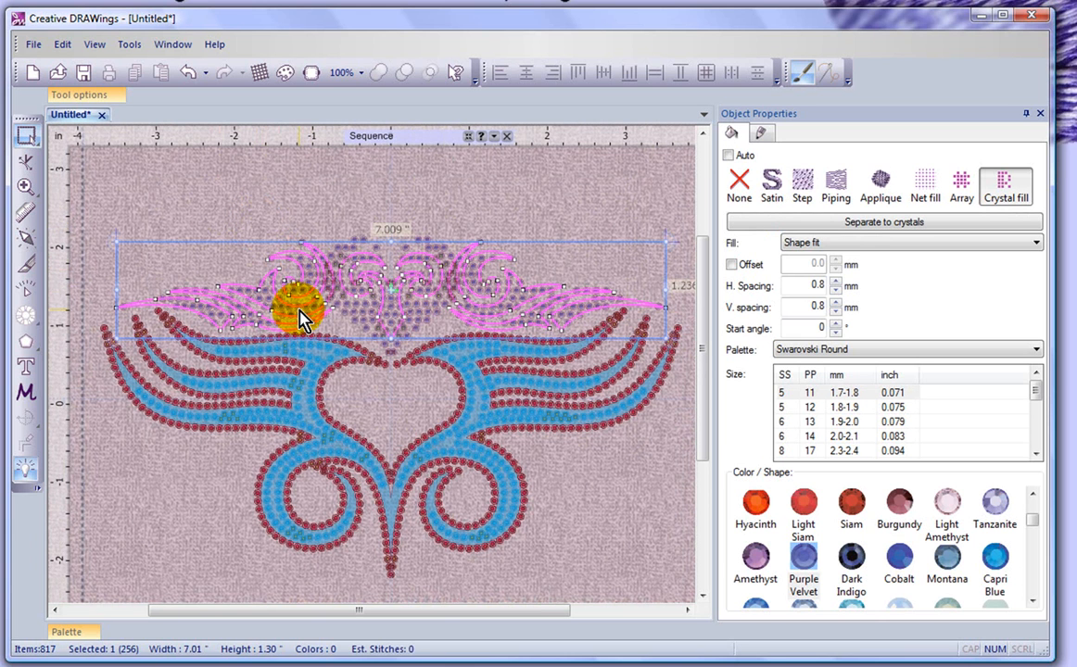
pyautogui.click(842, 245)
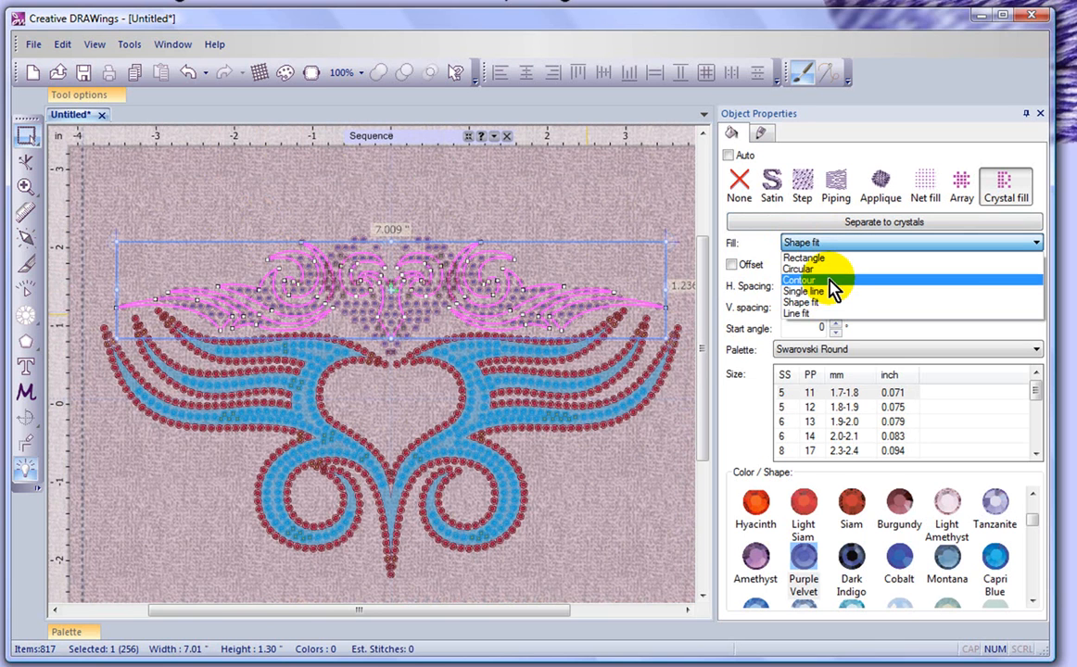
pyautogui.click(829, 280)
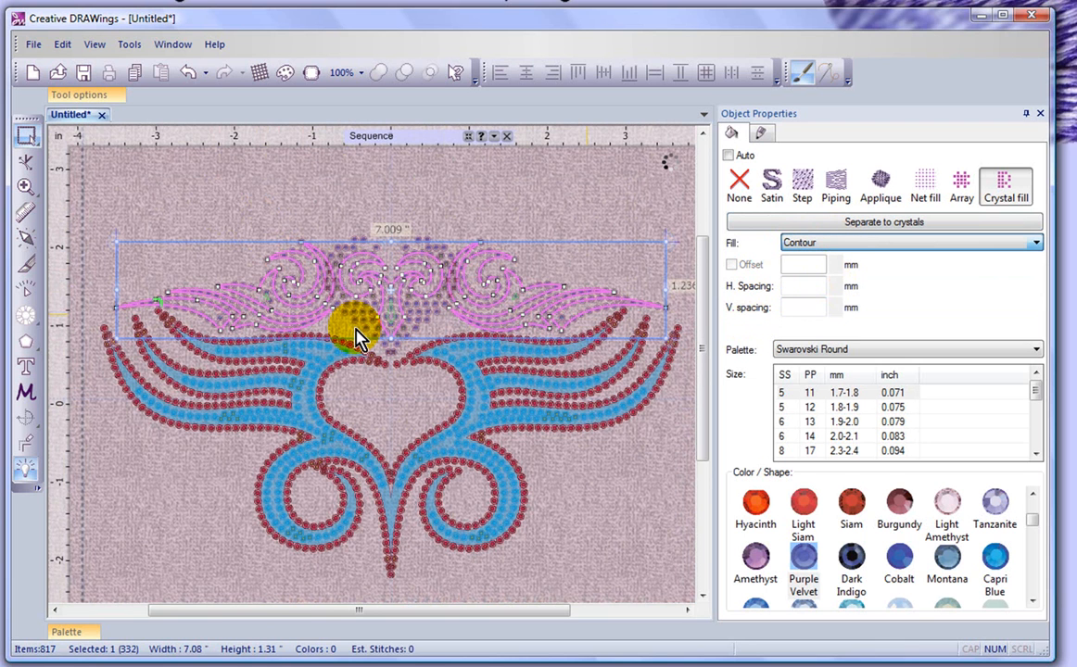
pyautogui.scroll(3, 269, 308)
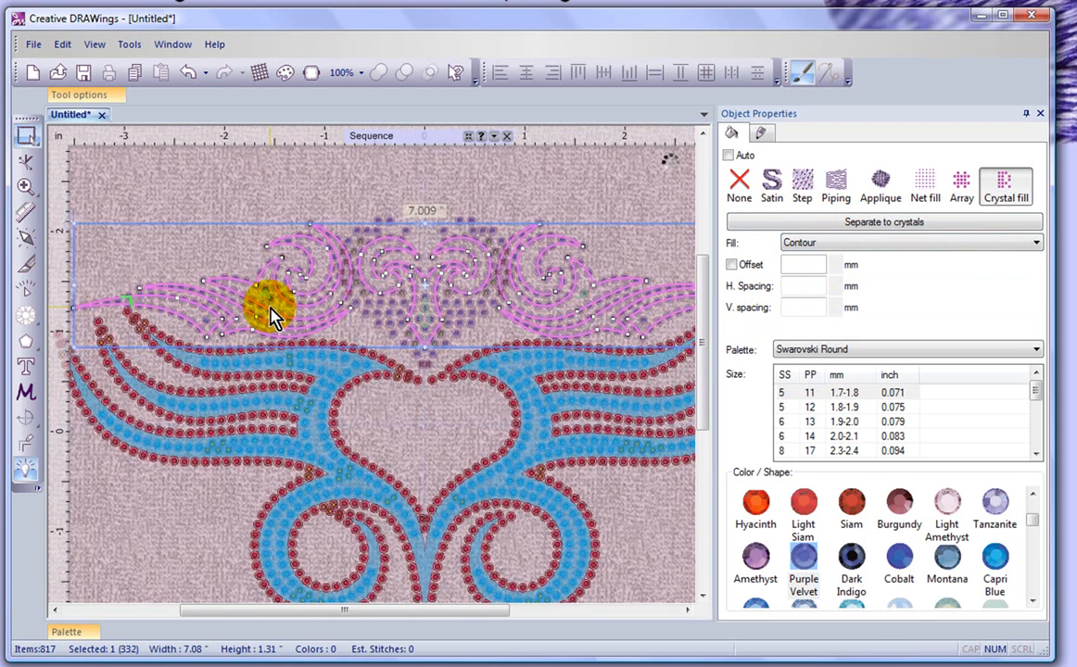
pyautogui.scroll(3, 269, 308)
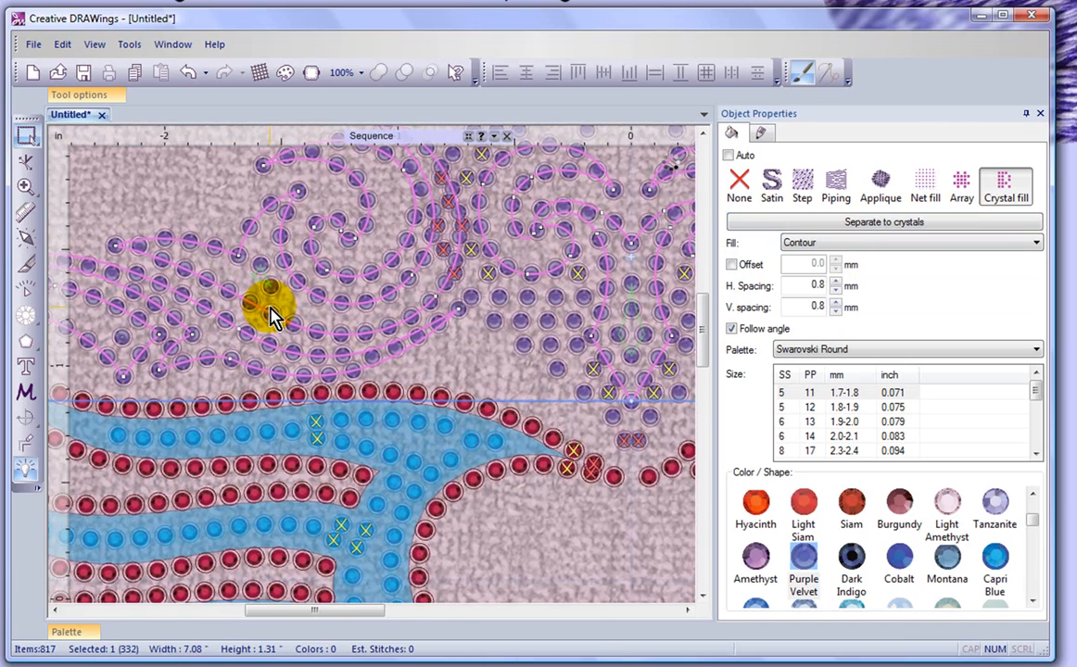
# - Try the Contour crystal fill on the left half of the purple heart
pyautogui.click(513, 319)
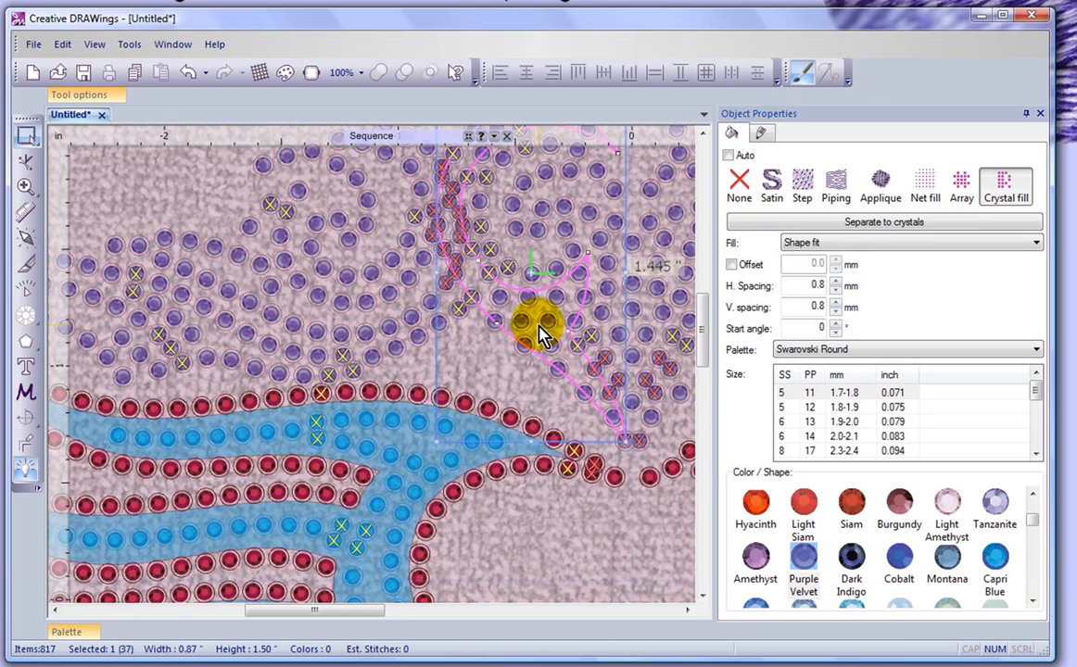
pyautogui.click(869, 232)
pyautogui.click(862, 241)
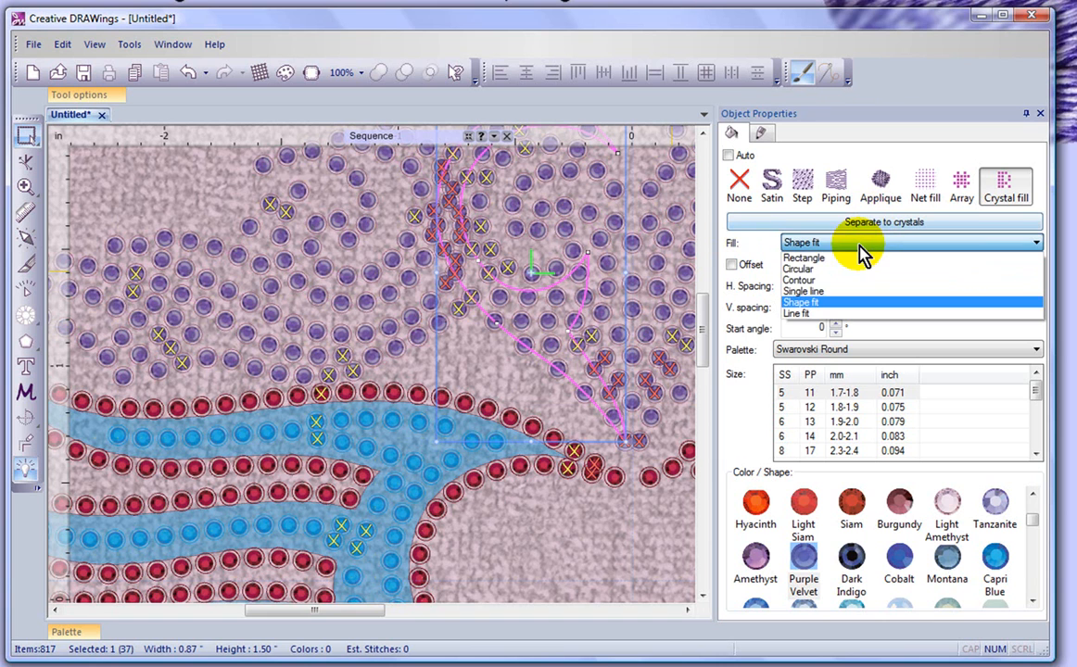
pyautogui.click(819, 280)
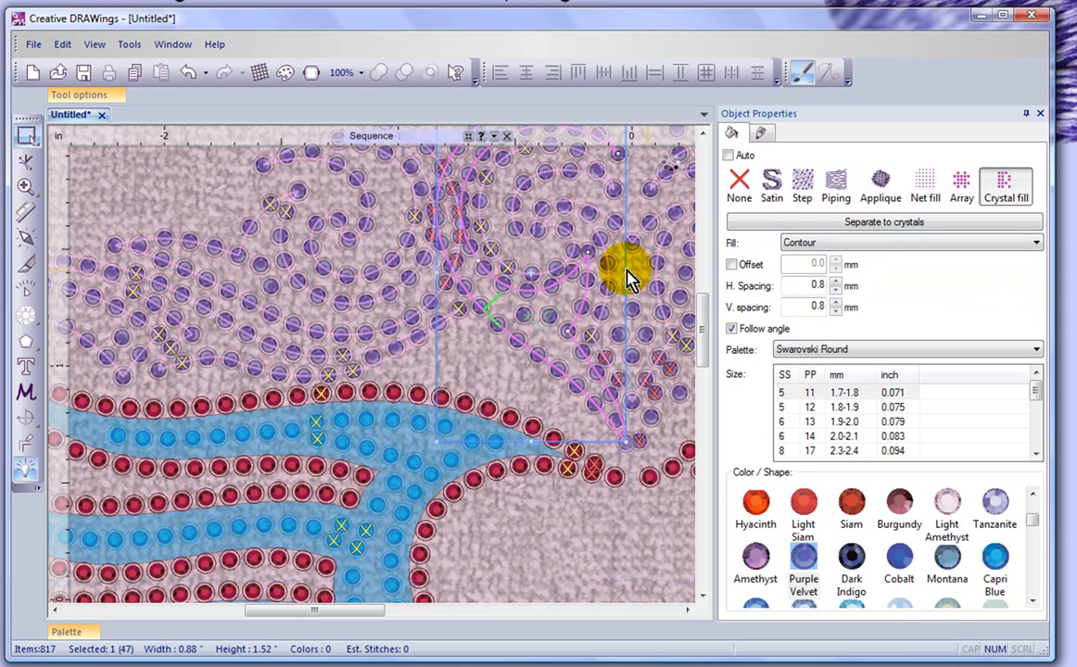
pyautogui.scroll(-1, 442, 263)
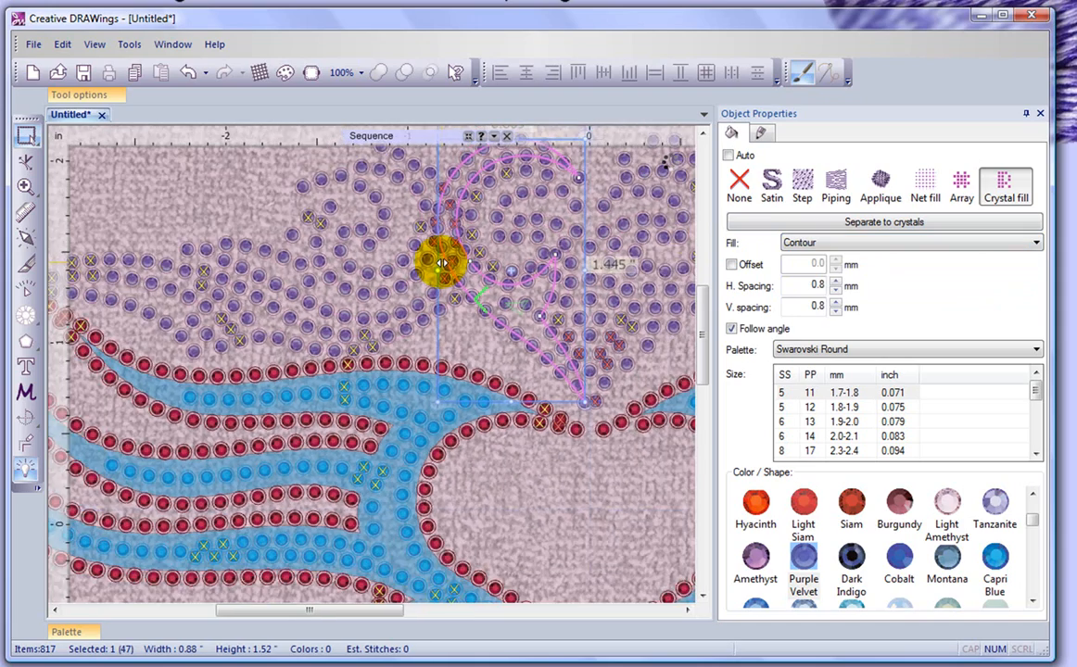
pyautogui.scroll(-3, 442, 264)
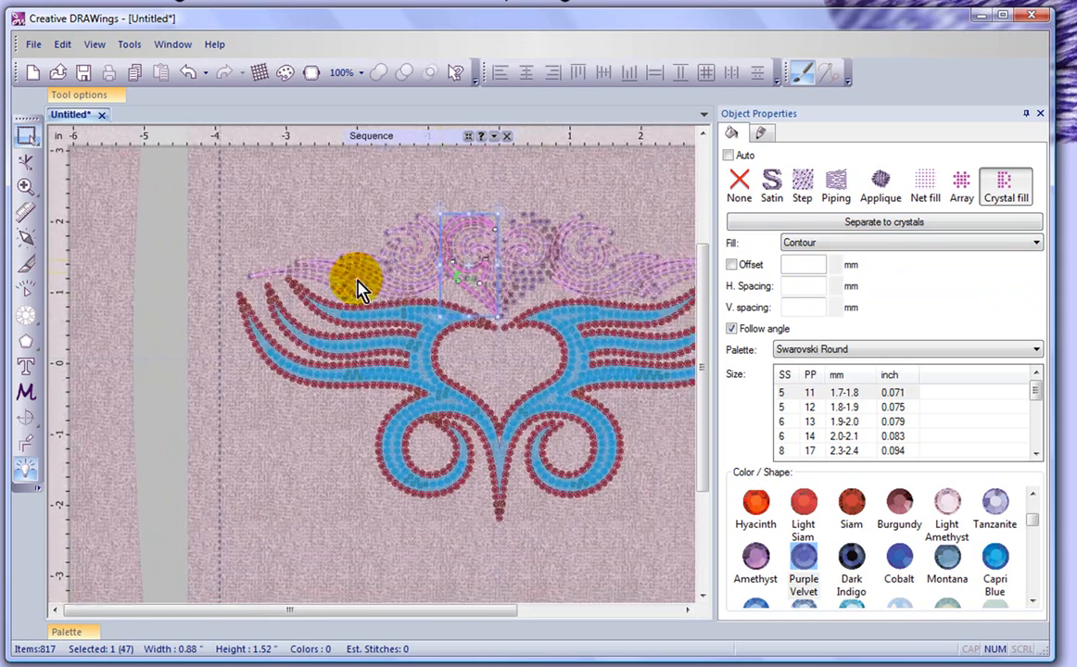
# - Change the crystal fill of the wide purple scroll object to Single line
pyautogui.click(362, 285)
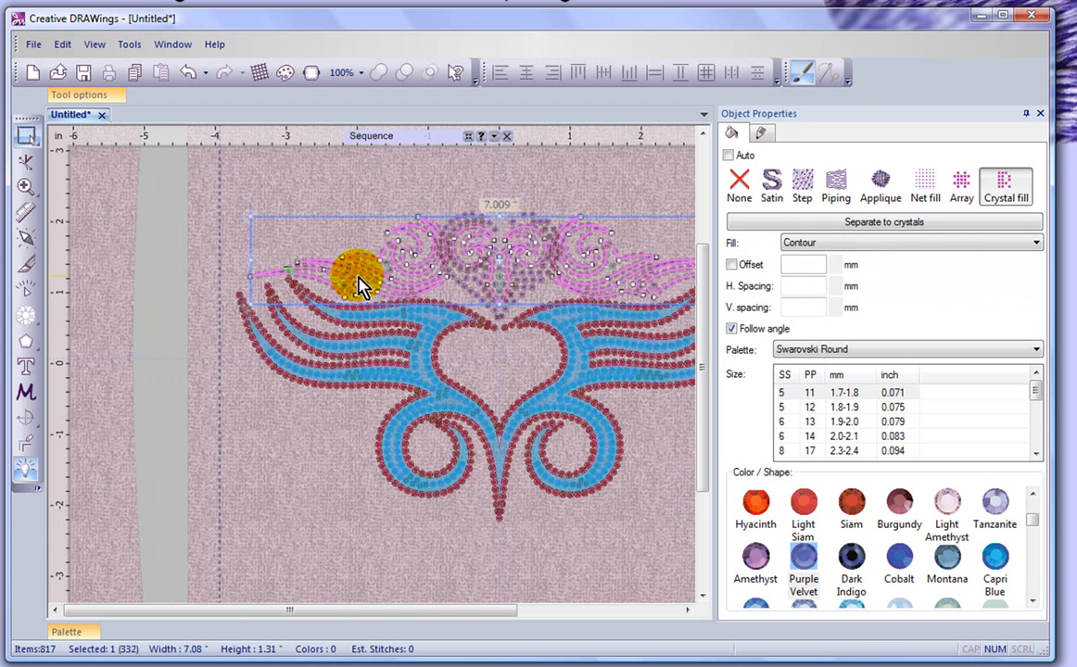
pyautogui.click(846, 244)
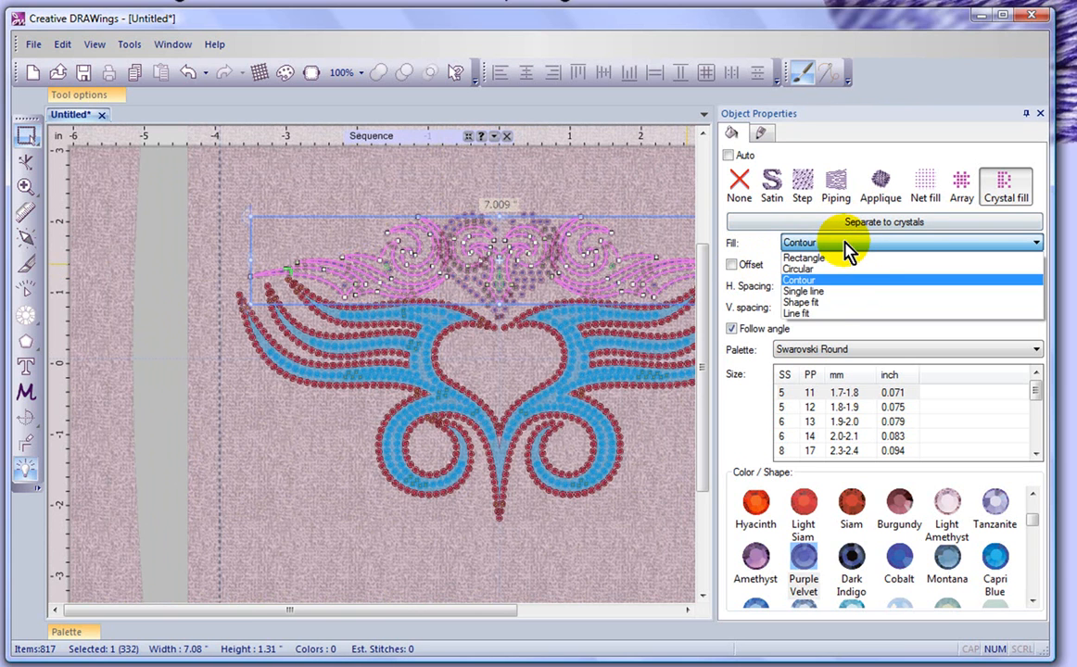
pyautogui.click(821, 292)
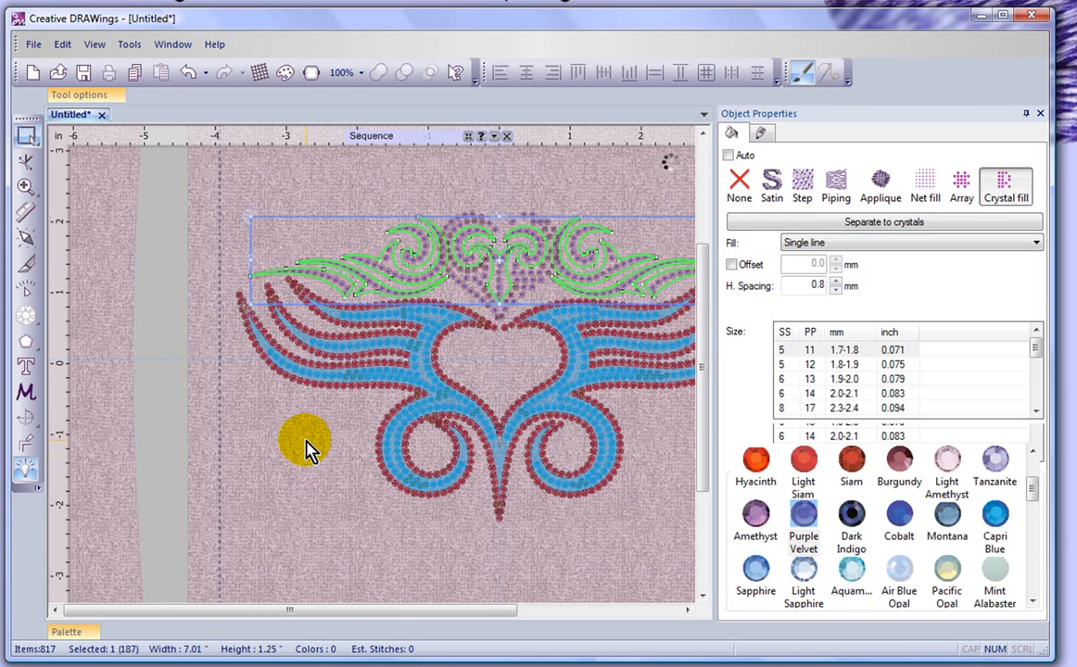
pyautogui.click(309, 449)
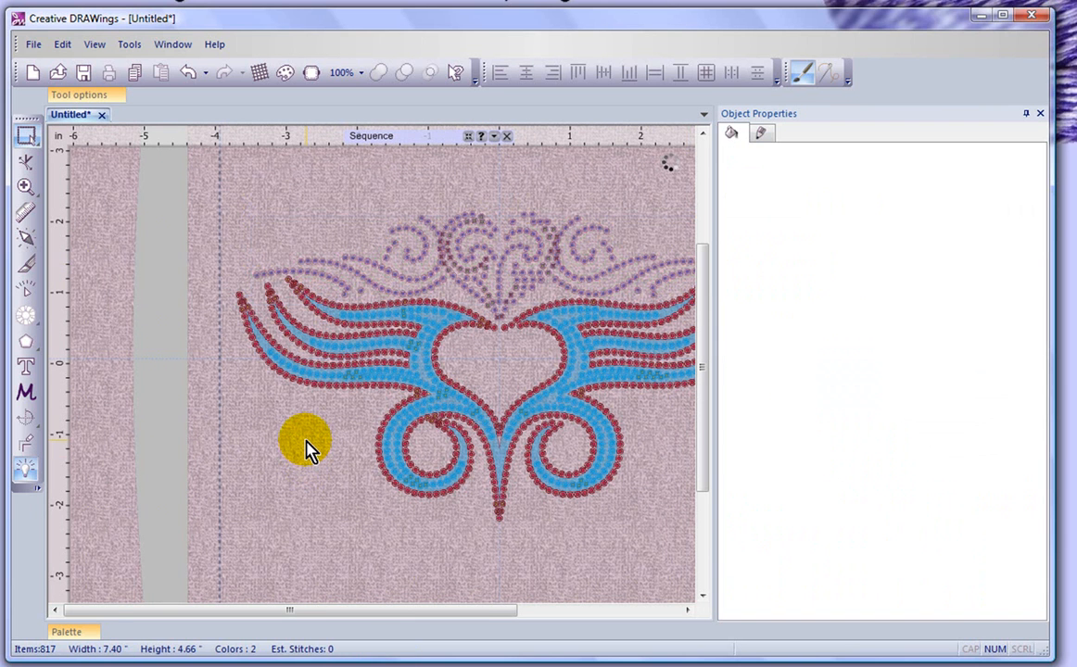
# - Change the crystal fill of the right and left halves of the purple heart to Single line
pyautogui.click(515, 283)
pyautogui.click(825, 243)
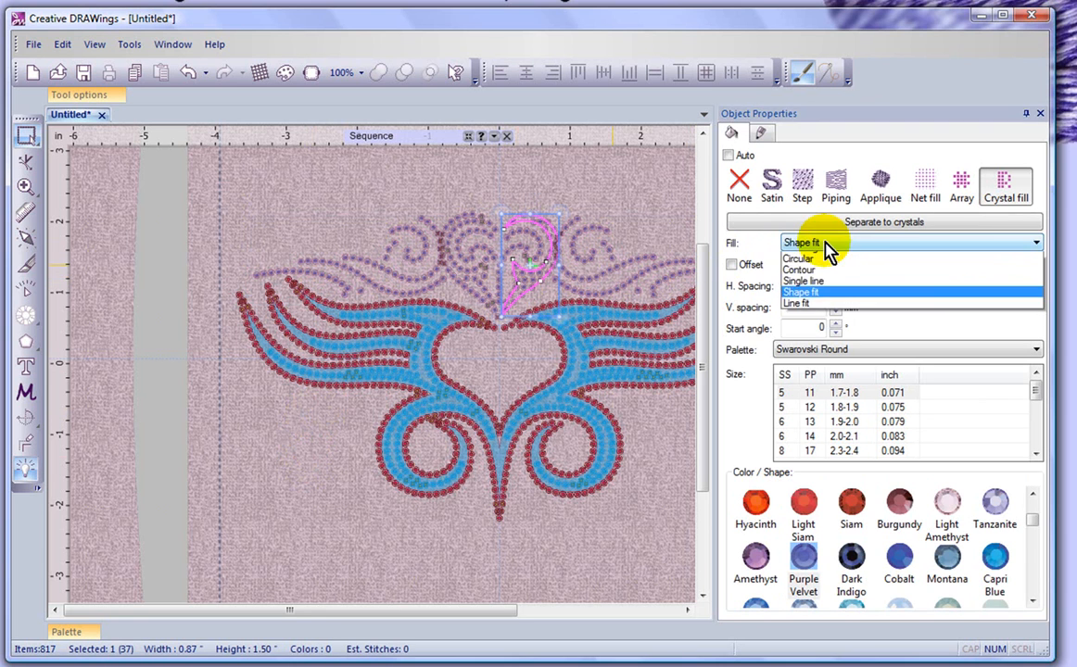
pyautogui.click(814, 292)
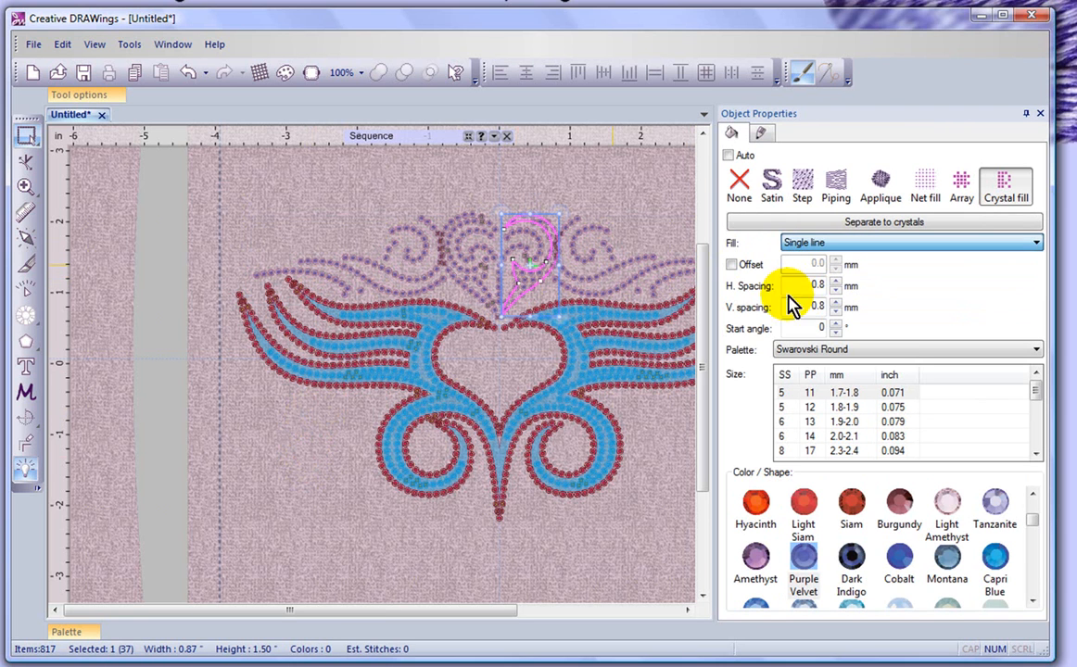
pyautogui.click(468, 290)
pyautogui.click(844, 246)
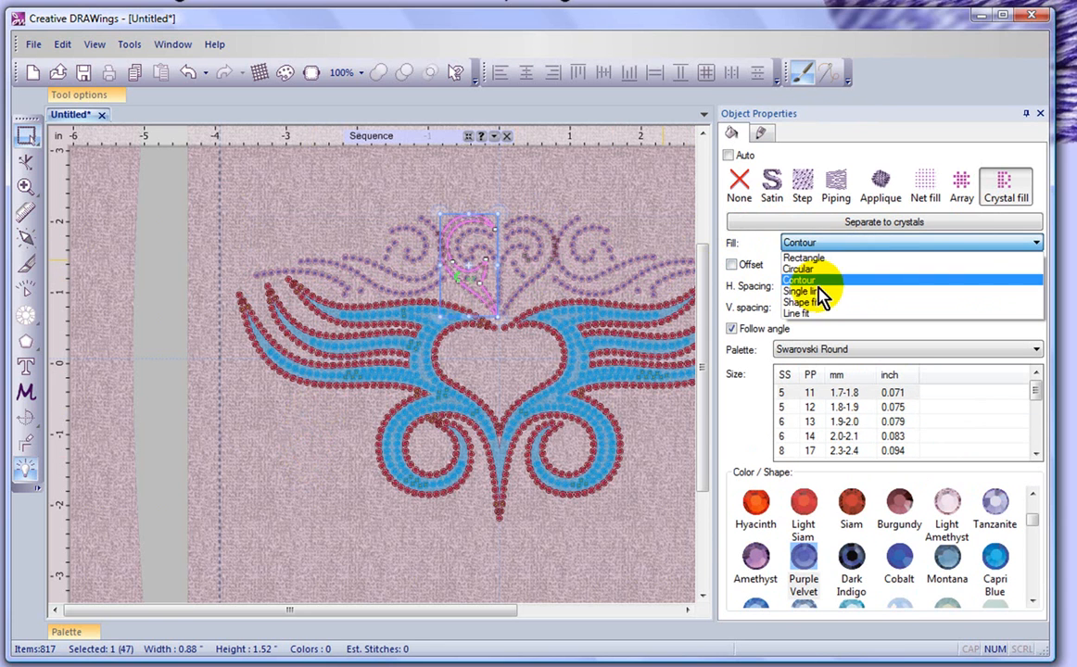
pyautogui.click(815, 290)
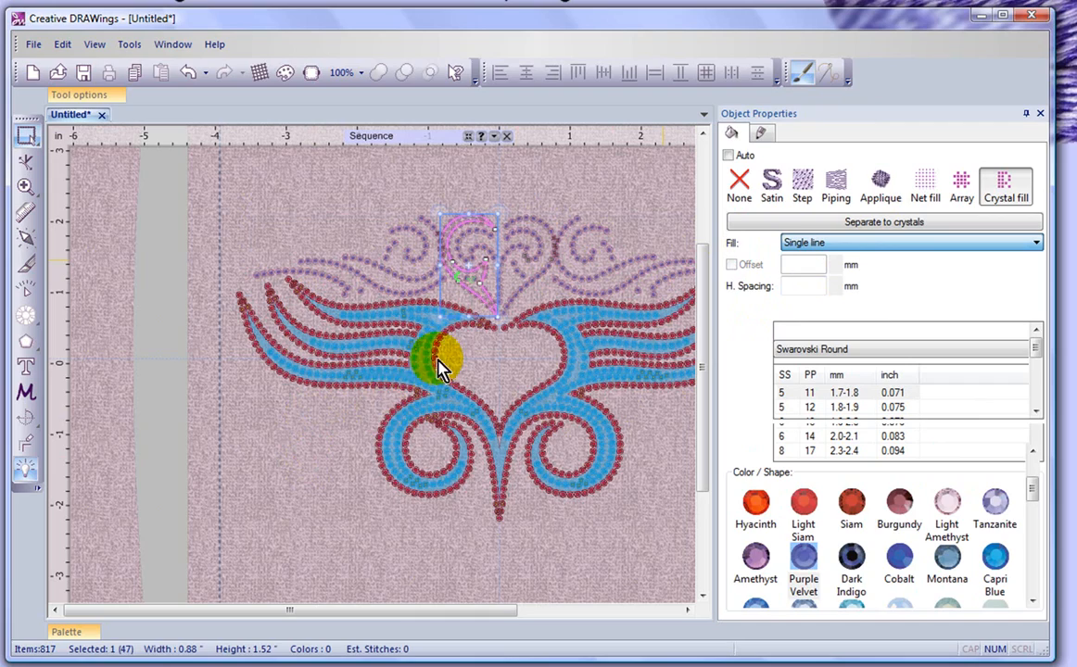
# - Separate the left heart half to crystals and delete three of its overlapping crystals where it meets the left scroll
pyautogui.scroll(1, 422, 266)
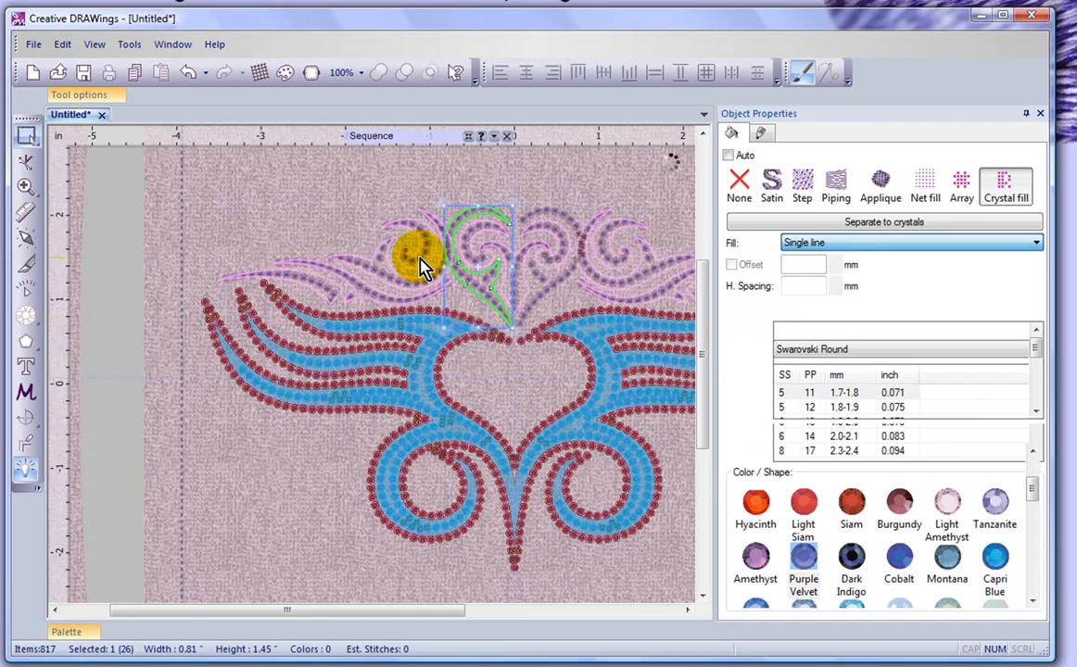
pyautogui.scroll(4, 421, 267)
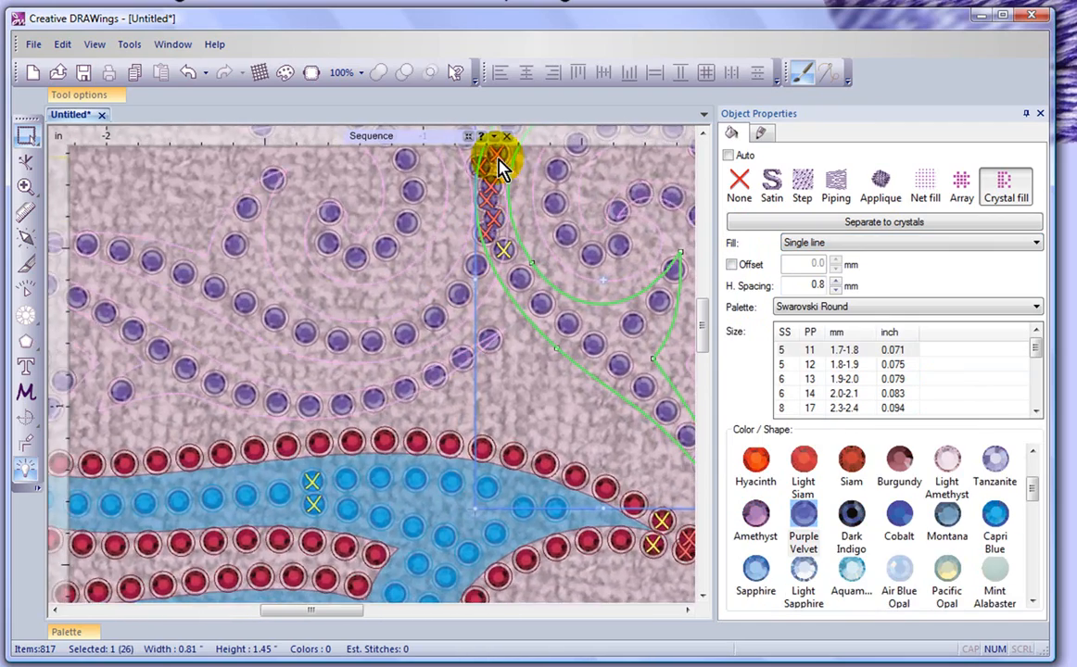
pyautogui.scroll(3, 704, 141)
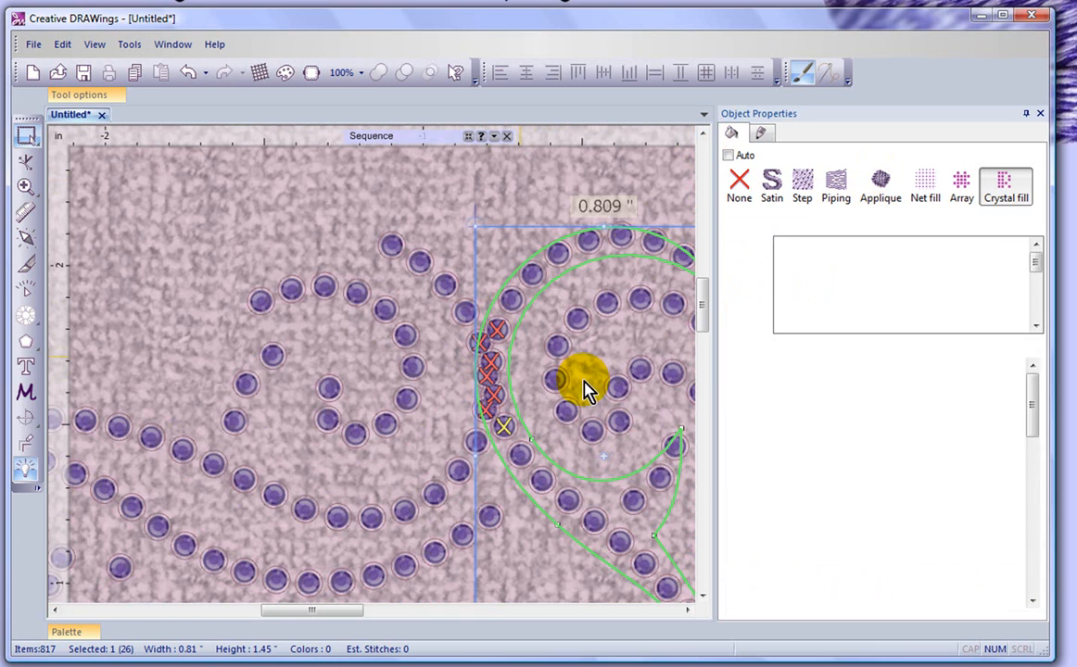
pyautogui.click(496, 330)
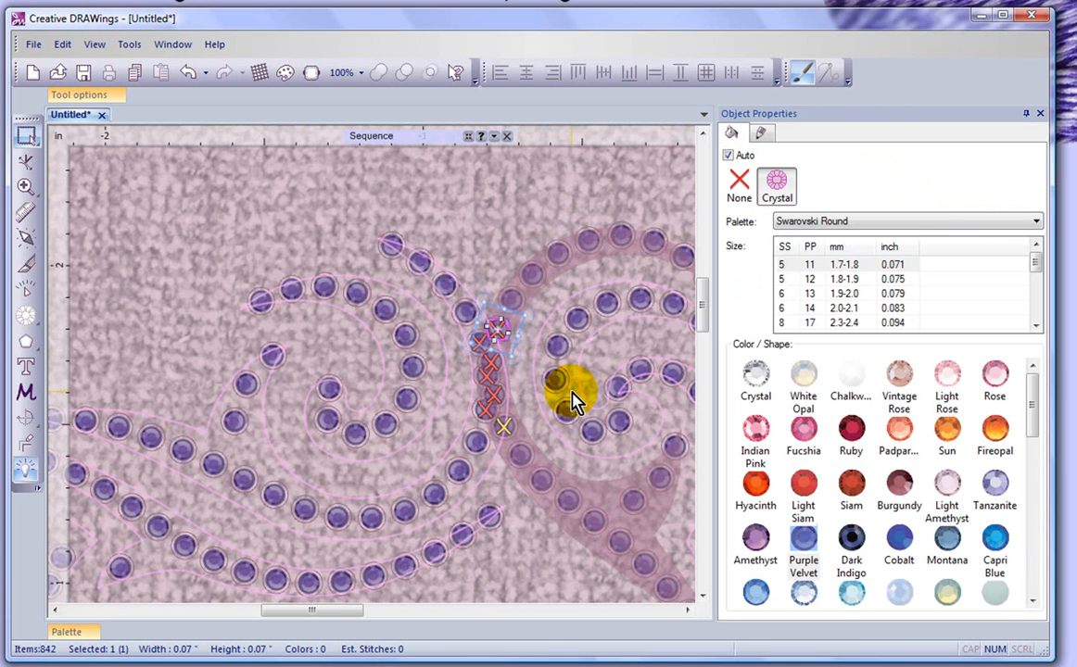
pyautogui.press('Delete')
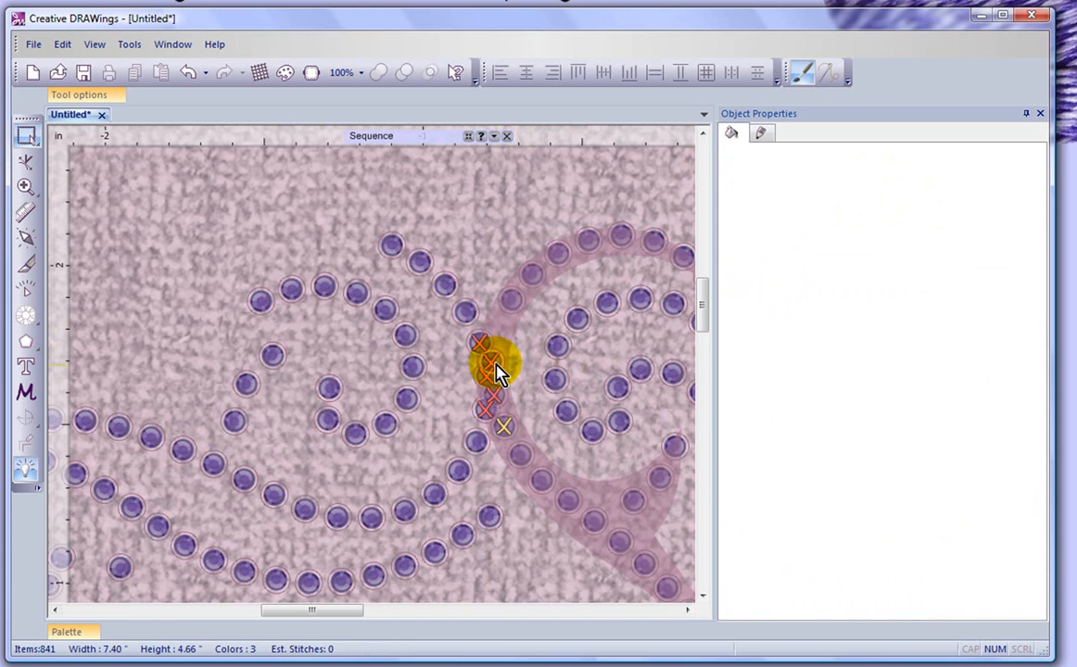
pyautogui.click(494, 369)
pyautogui.press('Delete')
pyautogui.click(494, 390)
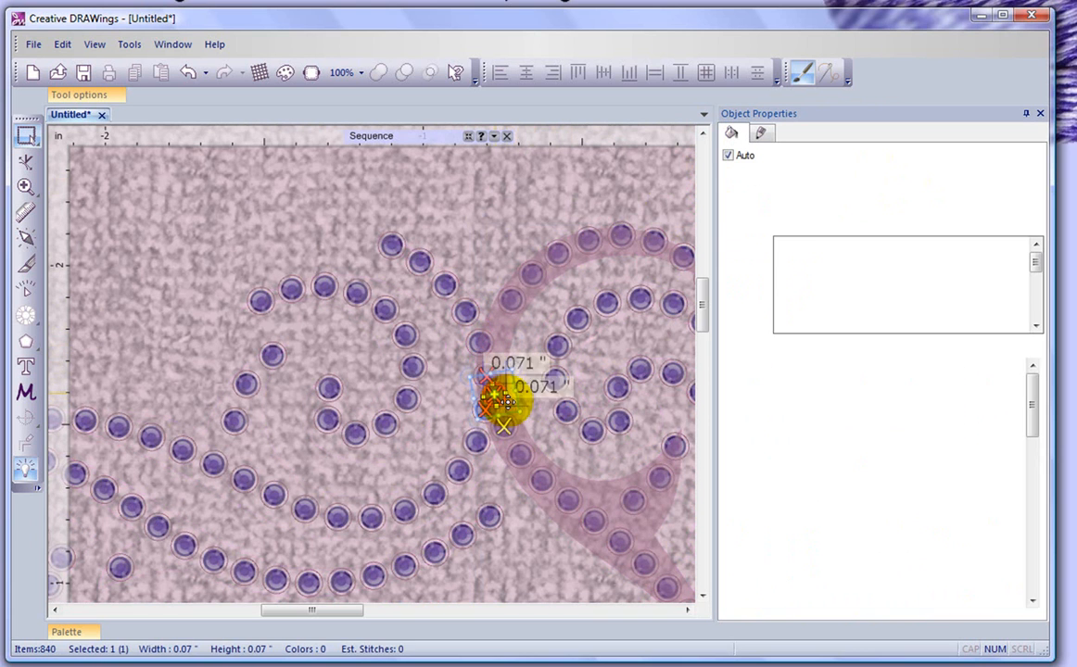
pyautogui.press('Delete')
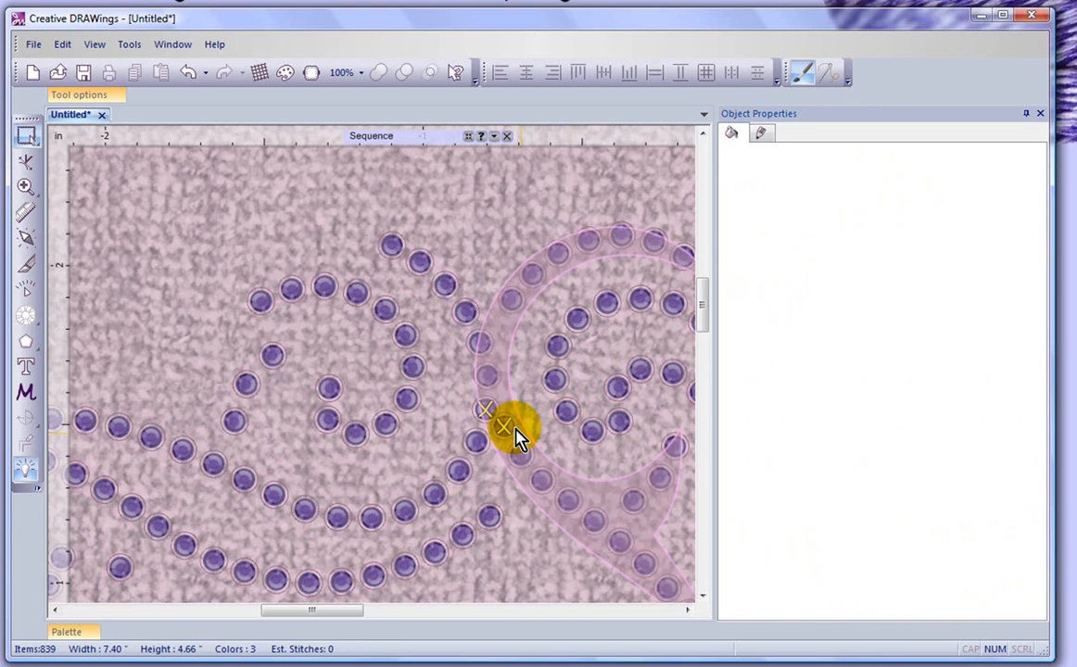
# - Move the marked crystal on the left heart half slightly away from the neighbouring scroll crystal
pyautogui.click(507, 426)
pyautogui.moveTo(512, 437); pyautogui.dragTo(517, 428)
pyautogui.click(512, 505)
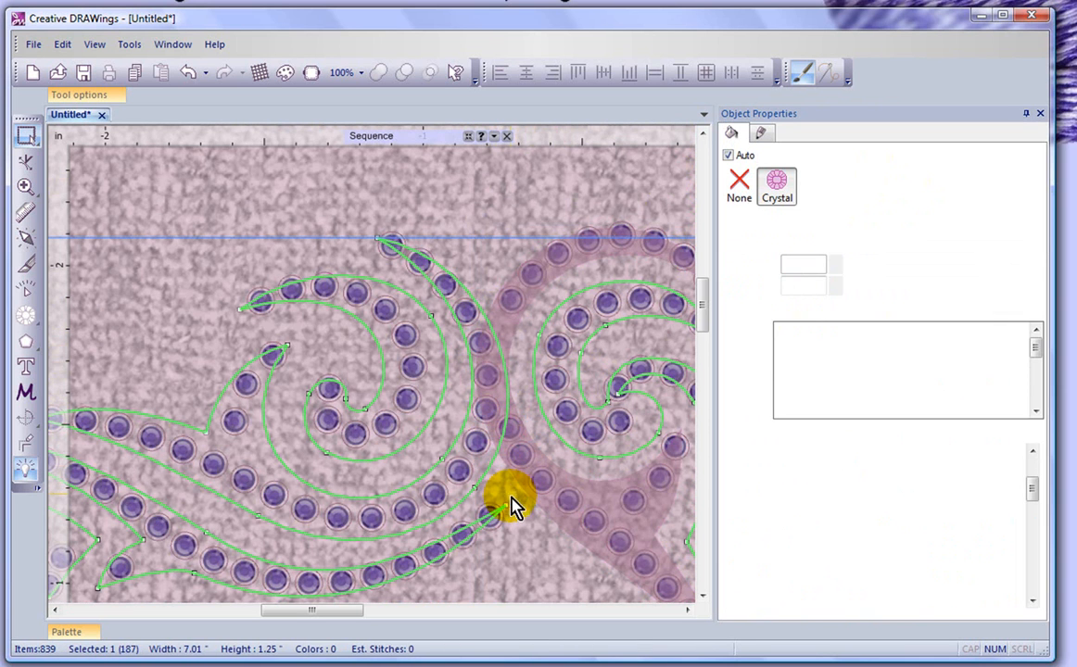
pyautogui.click(567, 519)
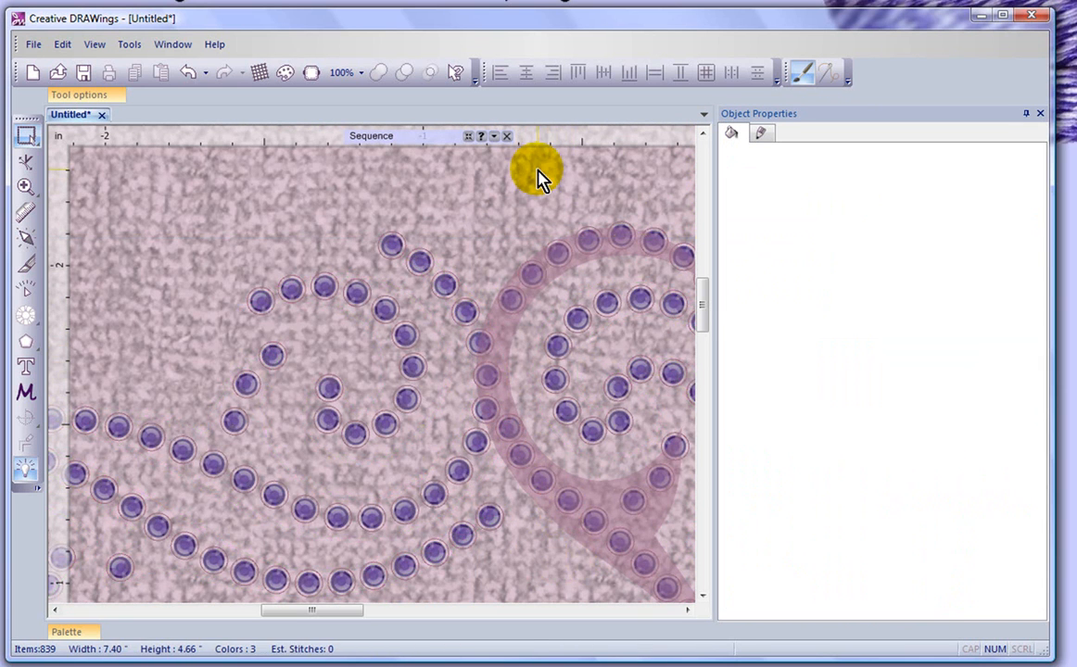
# - Examine the complete crystal design within the hoop
pyautogui.scroll(-3, 535, 183)
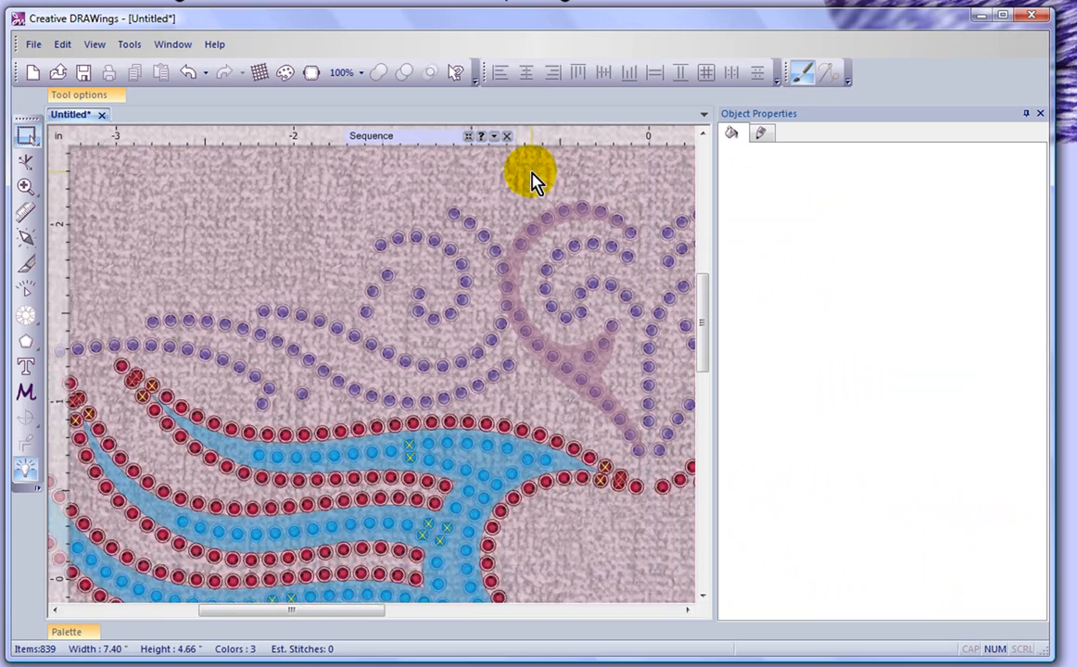
pyautogui.scroll(-3, 522, 178)
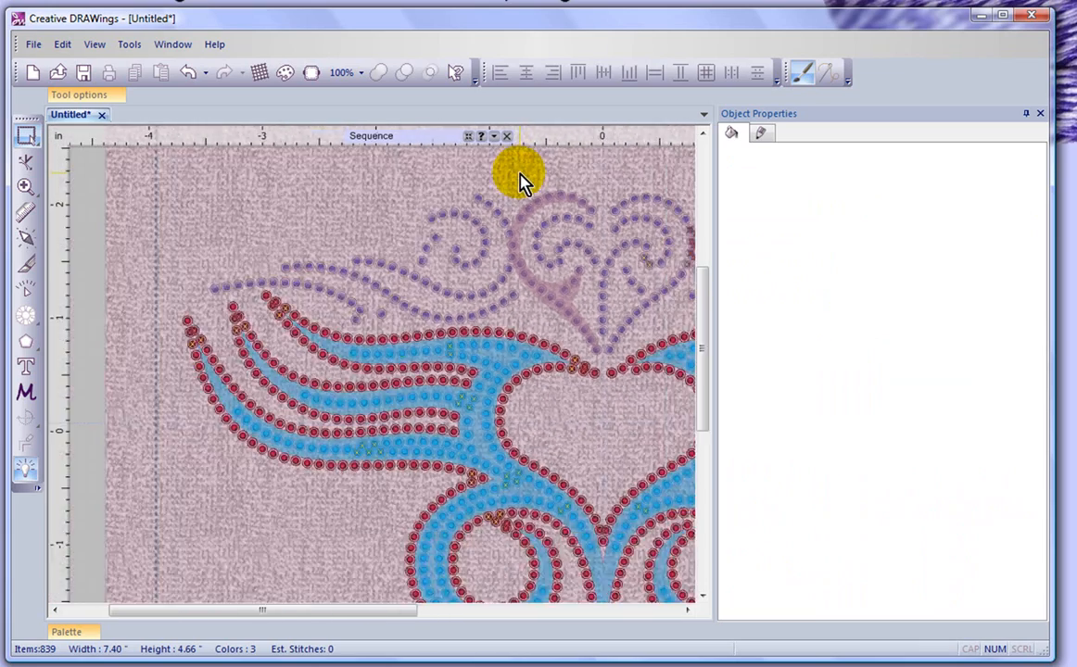
pyautogui.scroll(-3, 308, 356)
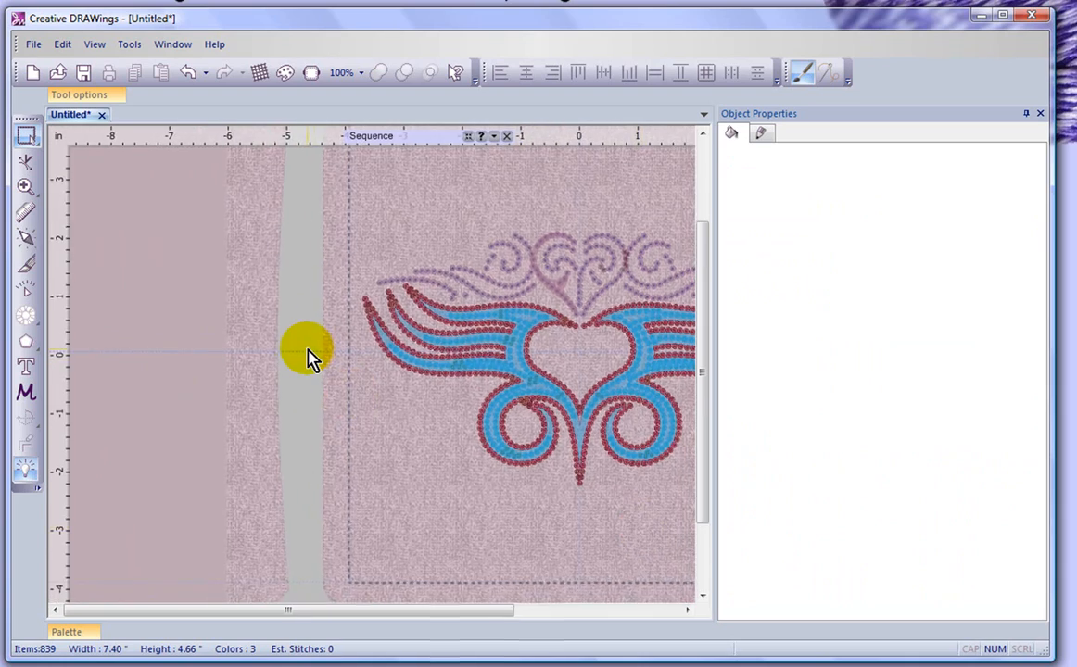
pyautogui.scroll(2, 606, 344)
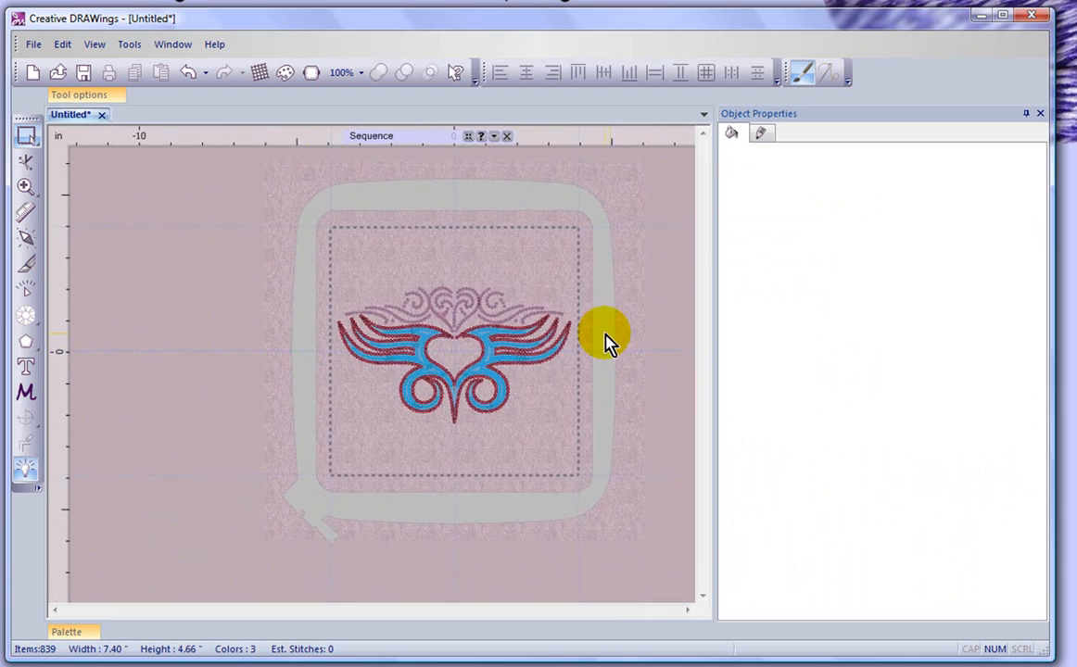
pyautogui.scroll(3, 429, 366)
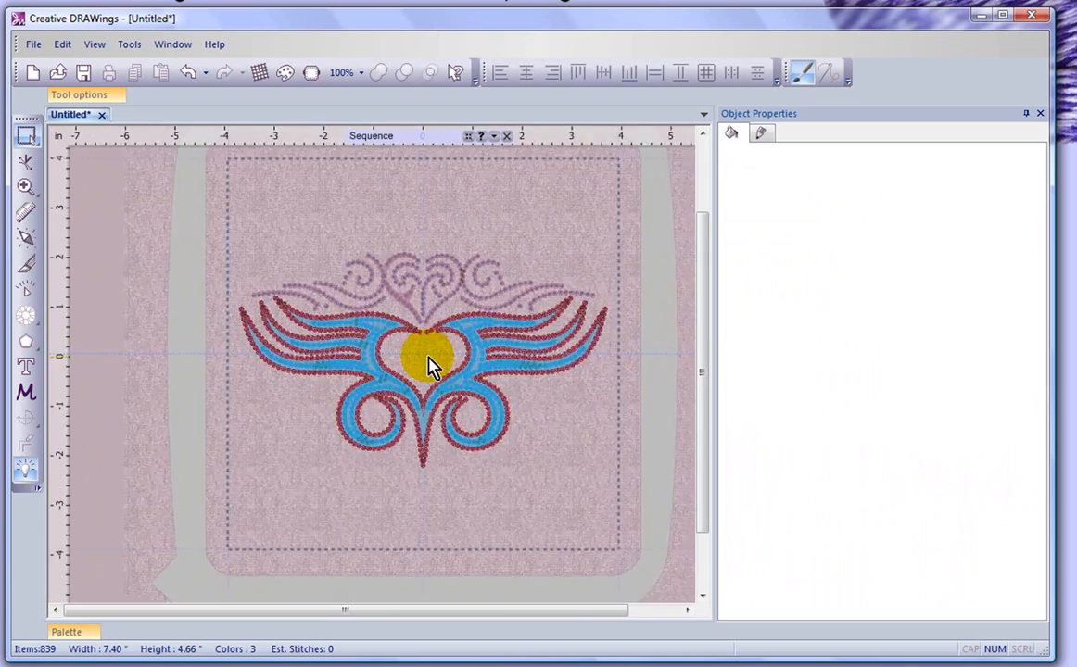
pyautogui.scroll(1, 419, 366)
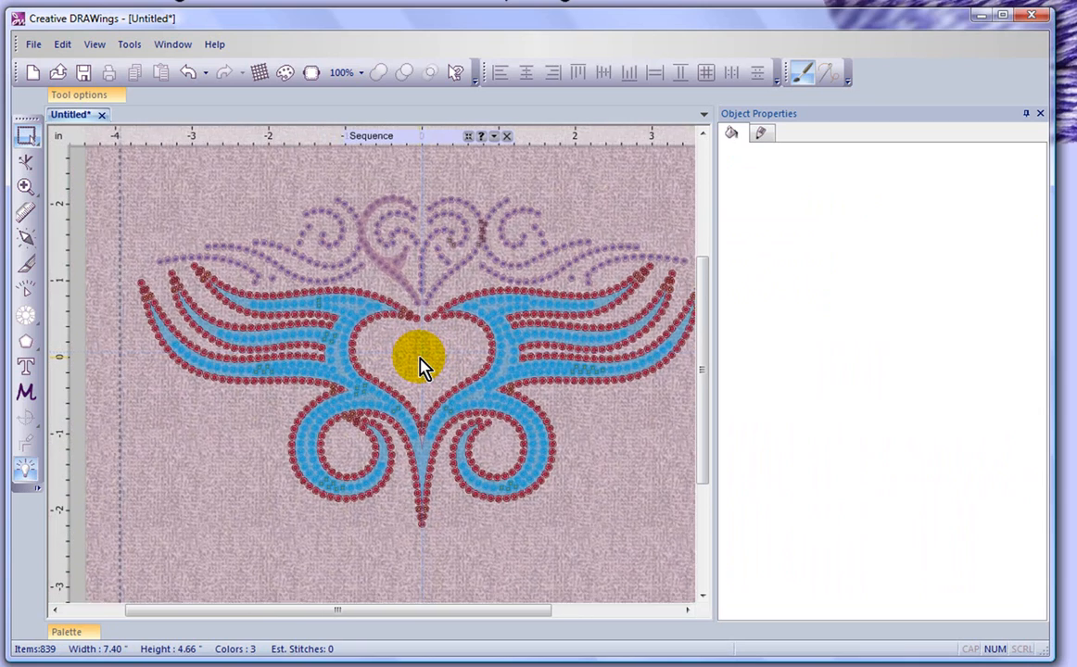